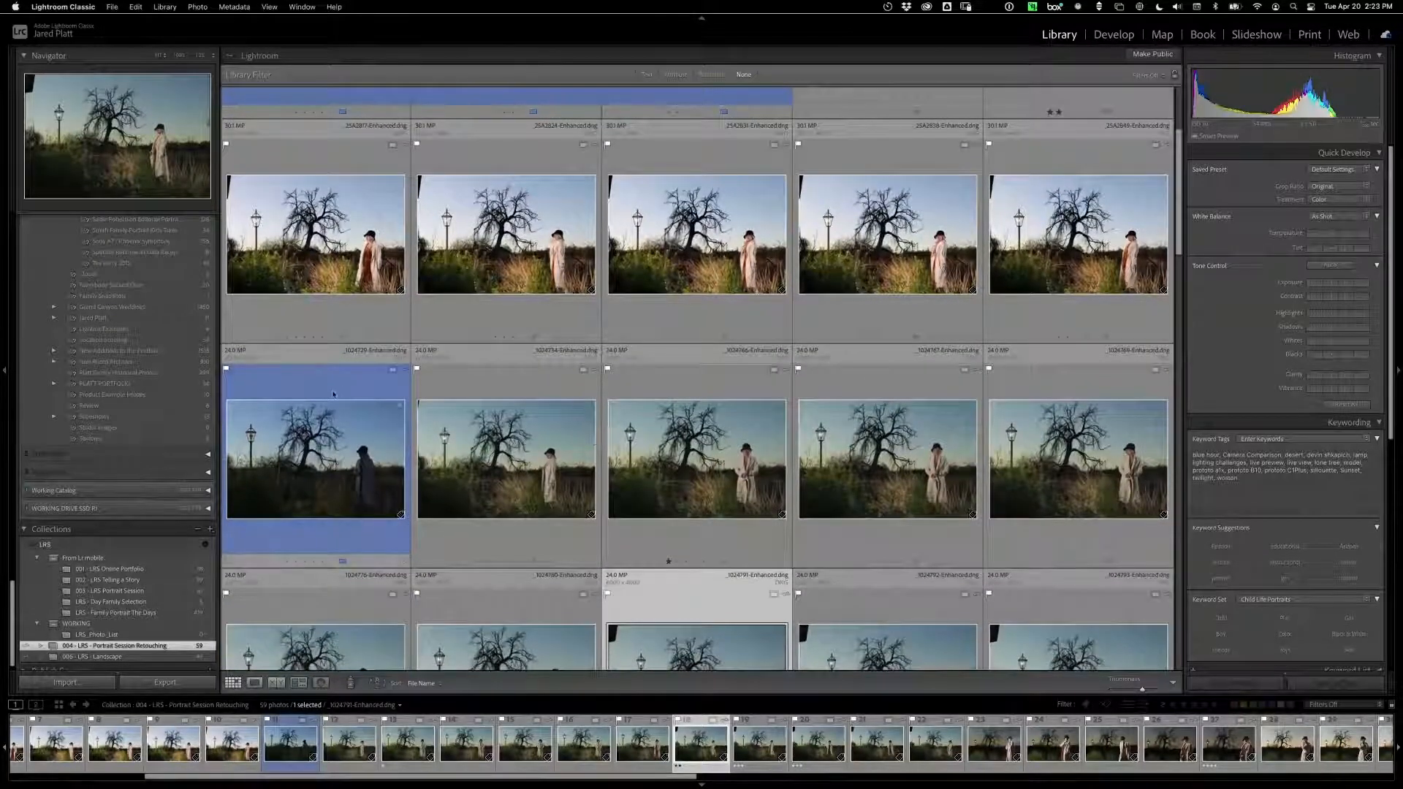
# Step: Select the eleven matching lamp-post portraits that follow the dark silhouette frame and open them in Develop with 1024792 as the active photo
pyautogui.click(327, 394)
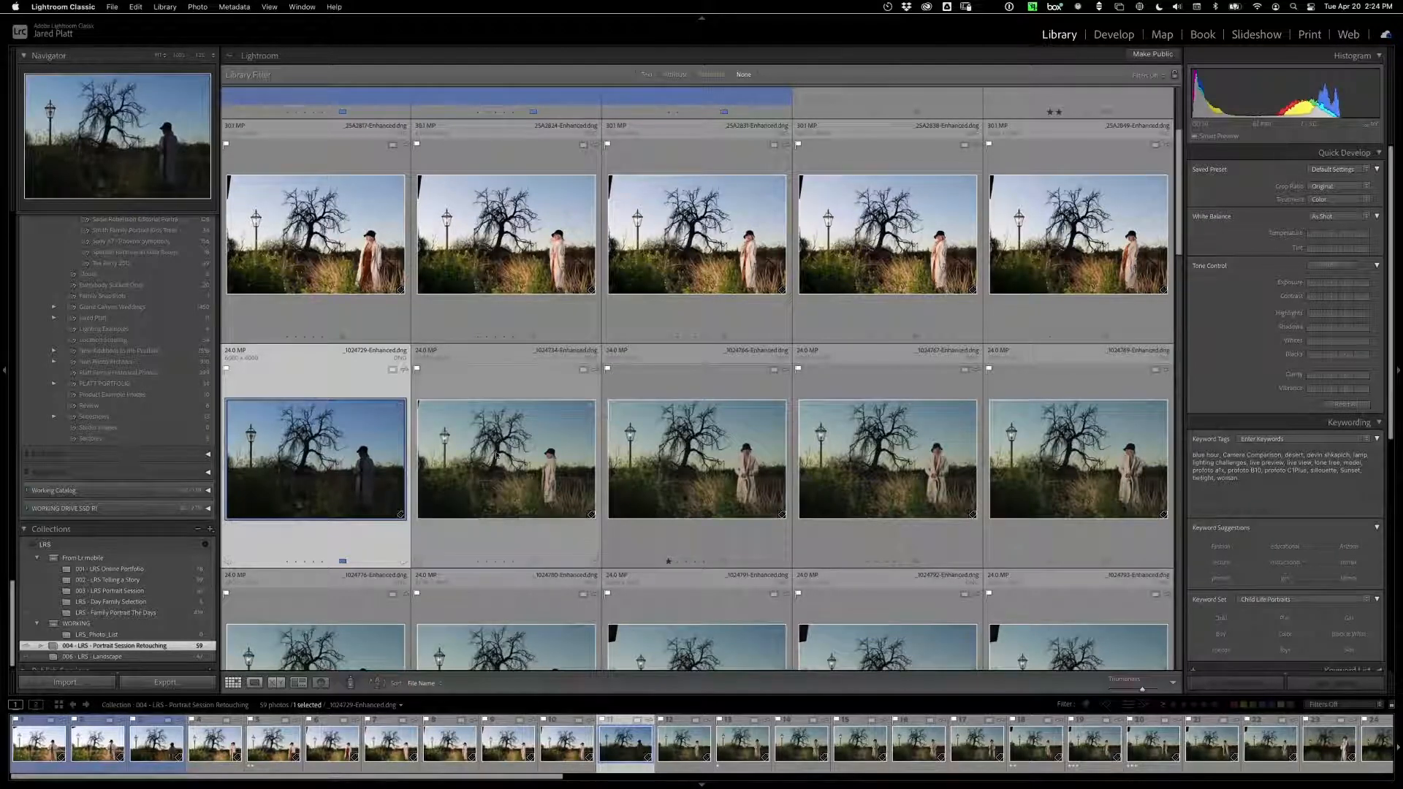
pyautogui.scroll(3, 374, 423)
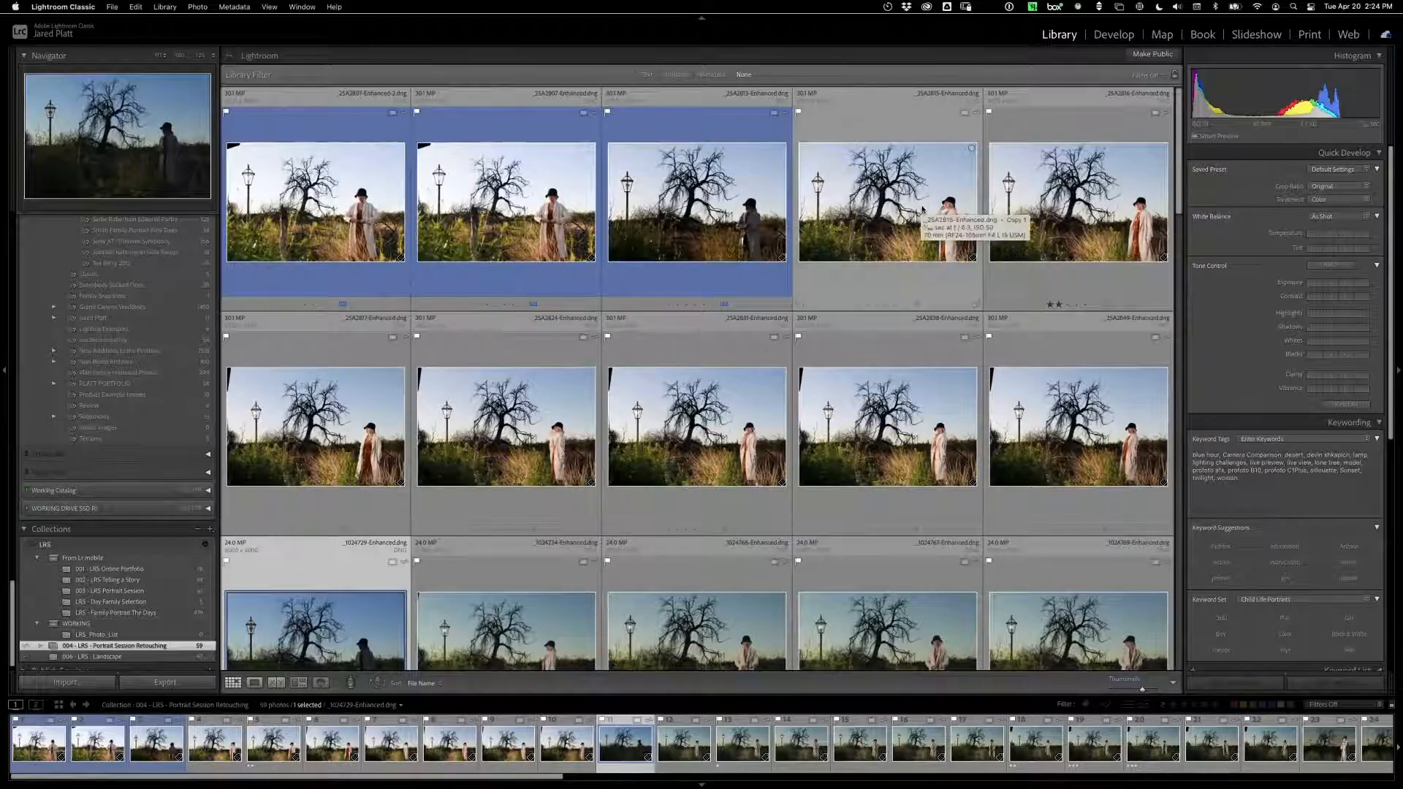
pyautogui.scroll(-2, 905, 328)
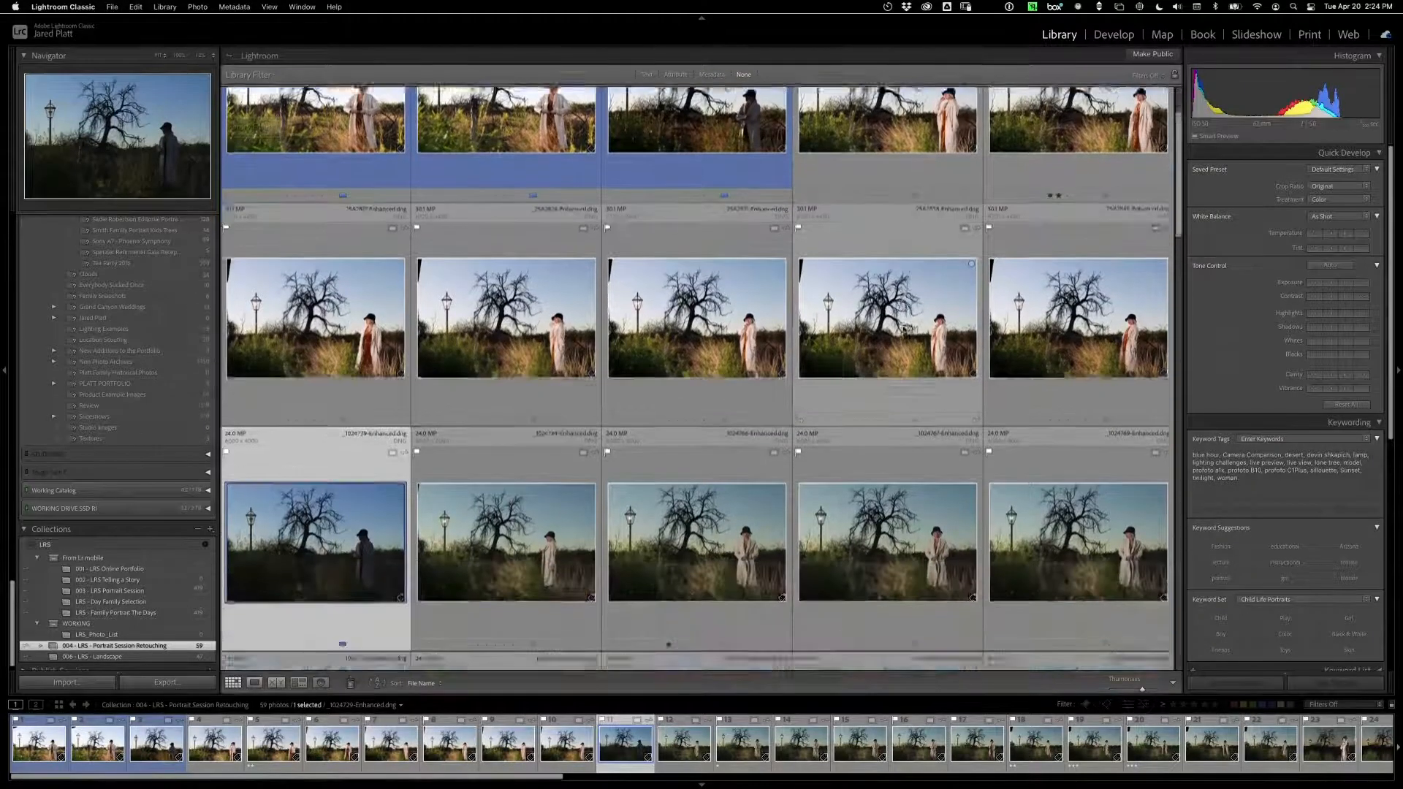
pyautogui.scroll(-6, 905, 329)
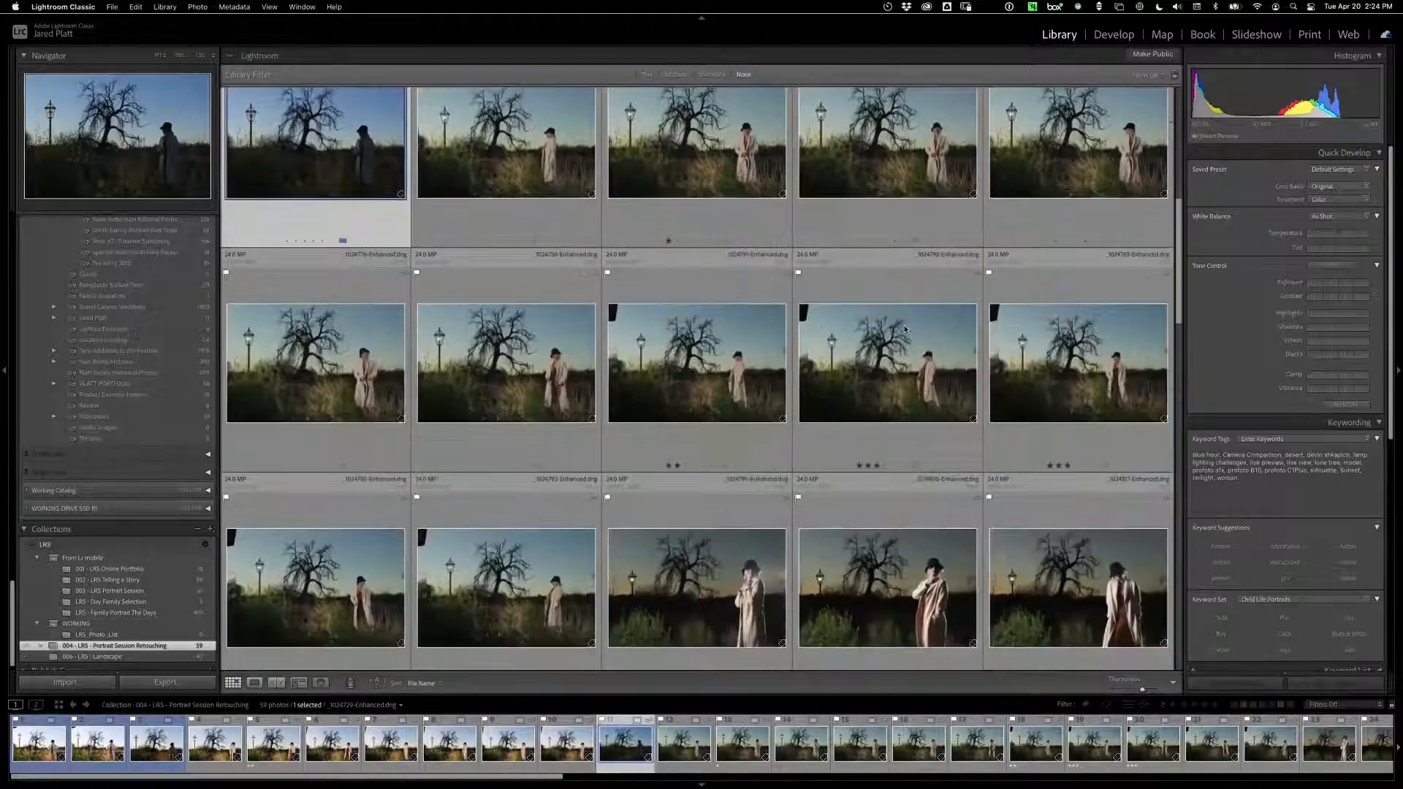
pyautogui.scroll(7, 905, 329)
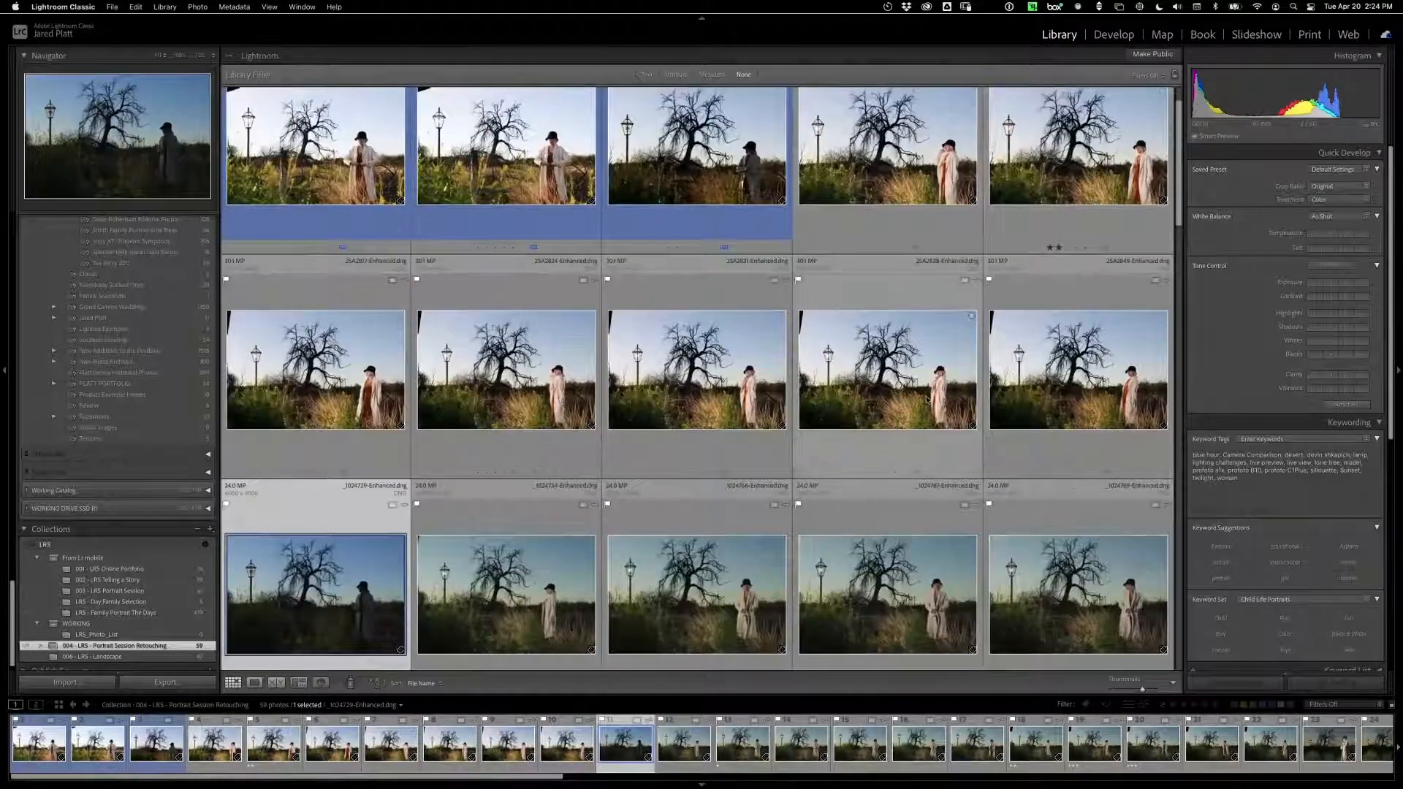
pyautogui.scroll(-4, 936, 375)
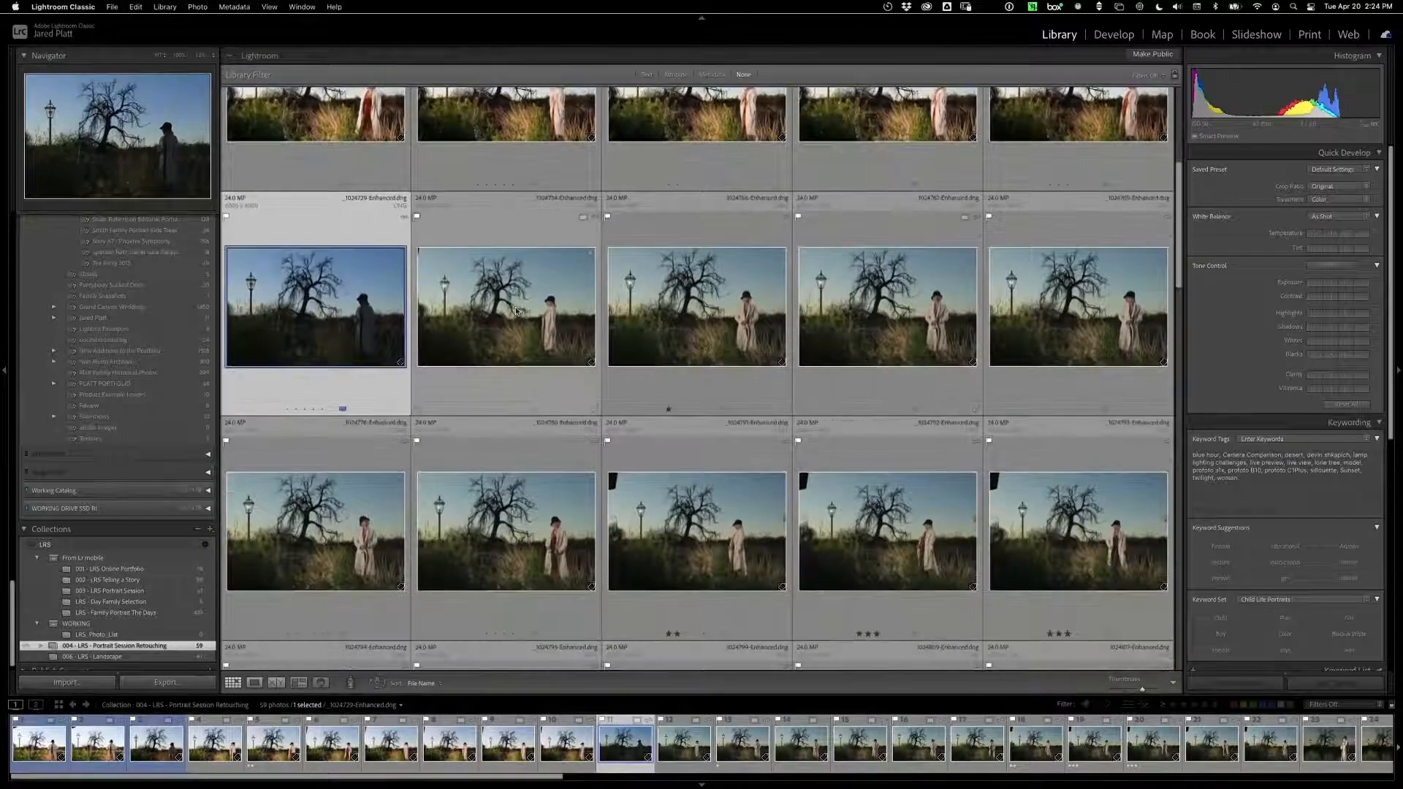
pyautogui.click(516, 311)
pyautogui.scroll(-4, 638, 329)
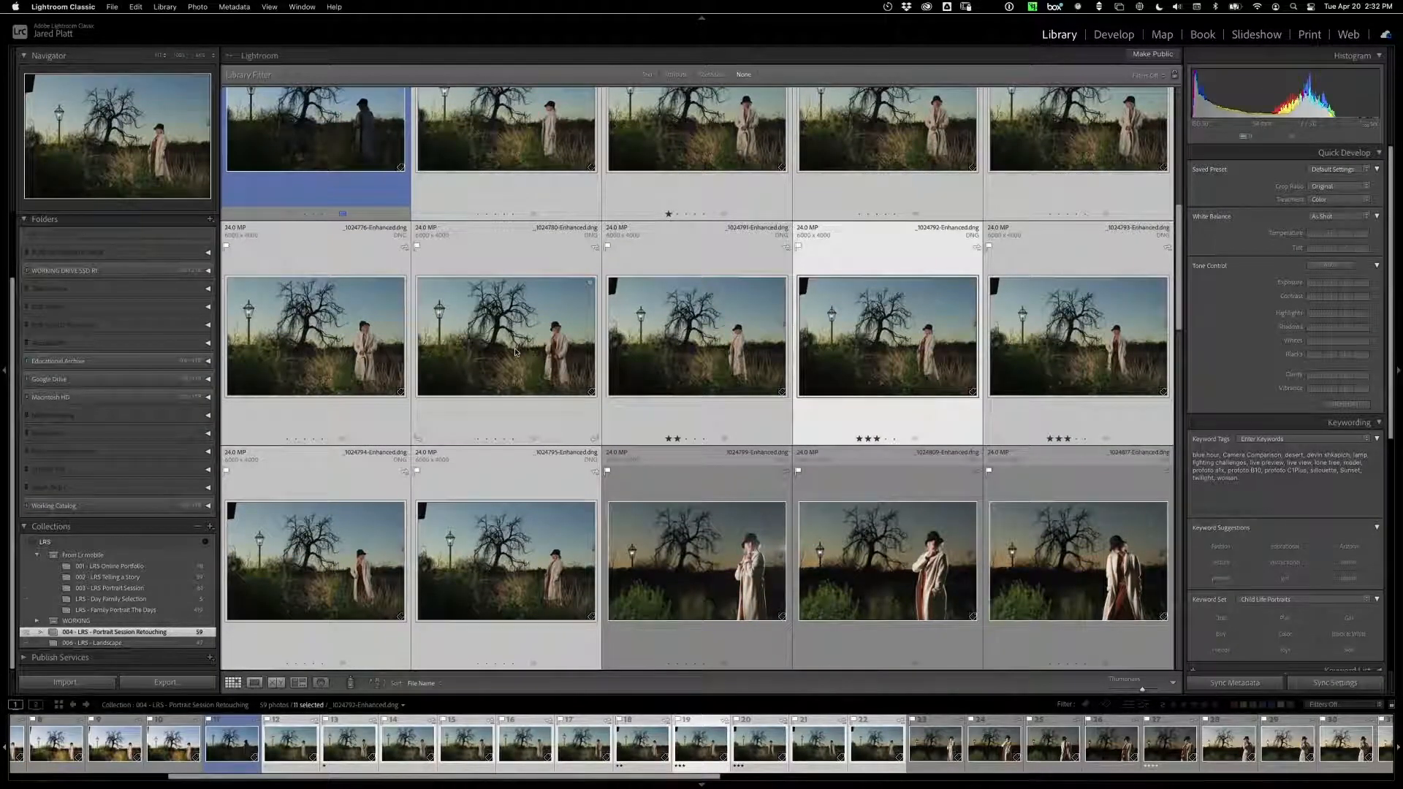
pyautogui.press('d')
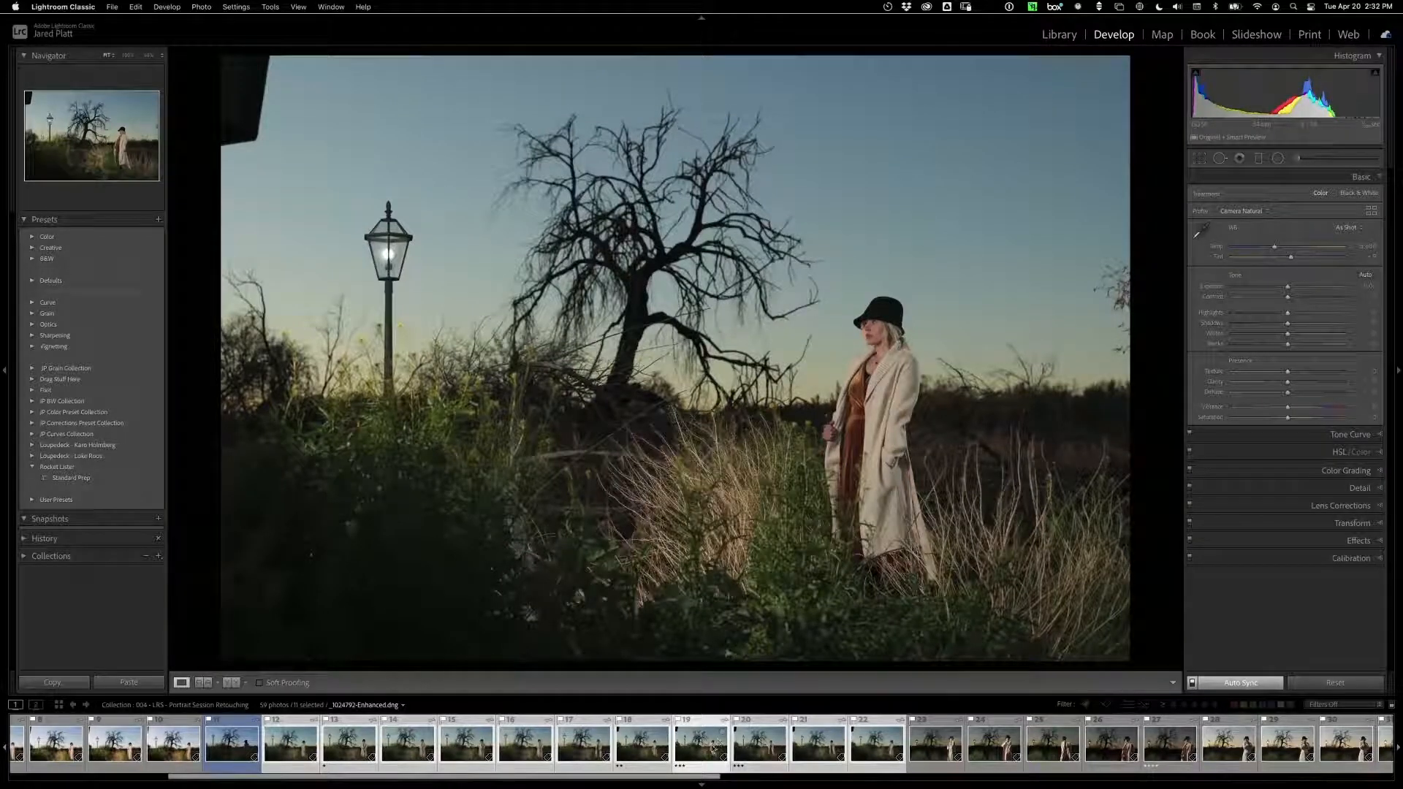
pyautogui.click(703, 752)
# Step: Fine-tune the exposure of the eleven selected photos to about +0.35
pyautogui.moveTo(1289, 289); pyautogui.dragTo(1296, 289)
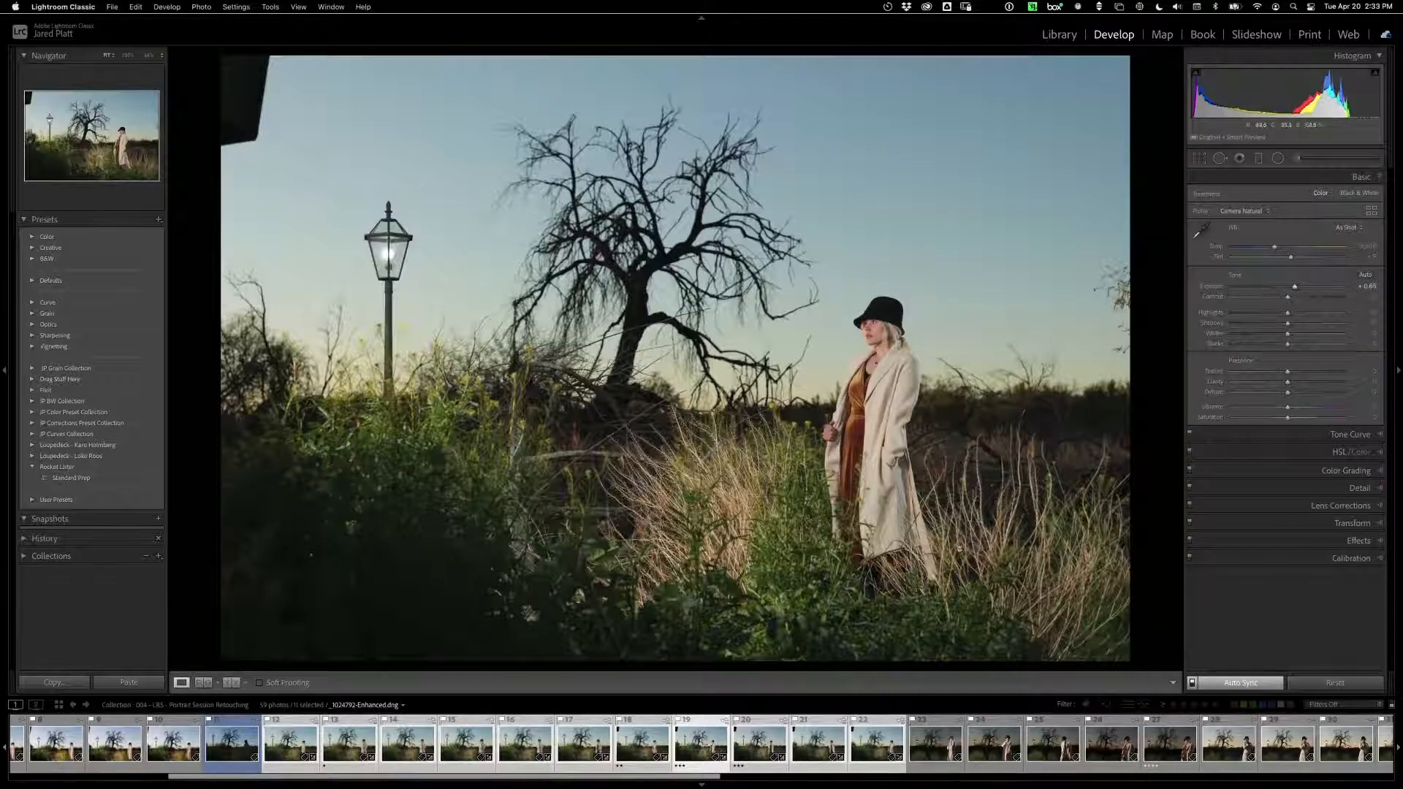
pyautogui.moveTo(1294, 286); pyautogui.dragTo(1299, 287)
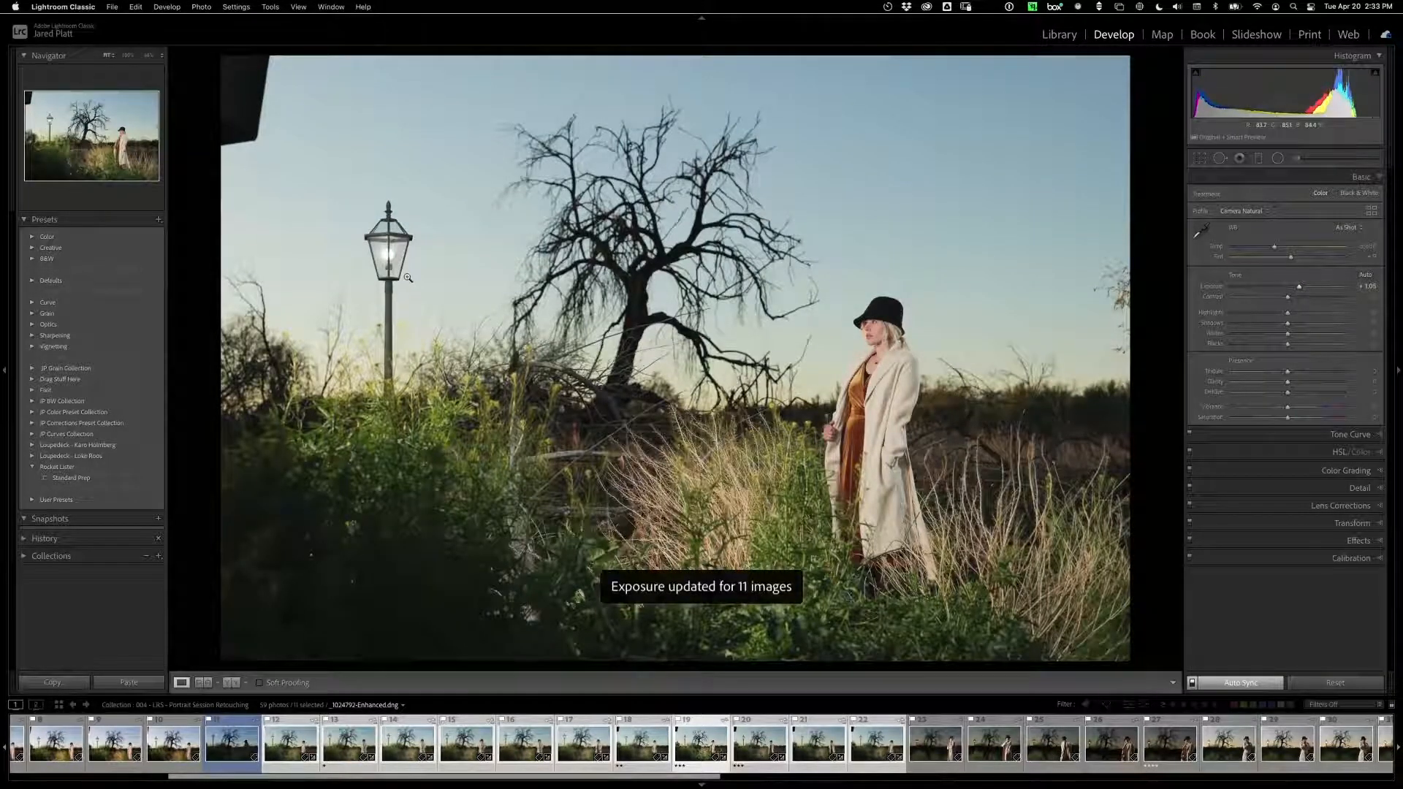
pyautogui.moveTo(1300, 287); pyautogui.dragTo(1295, 289)
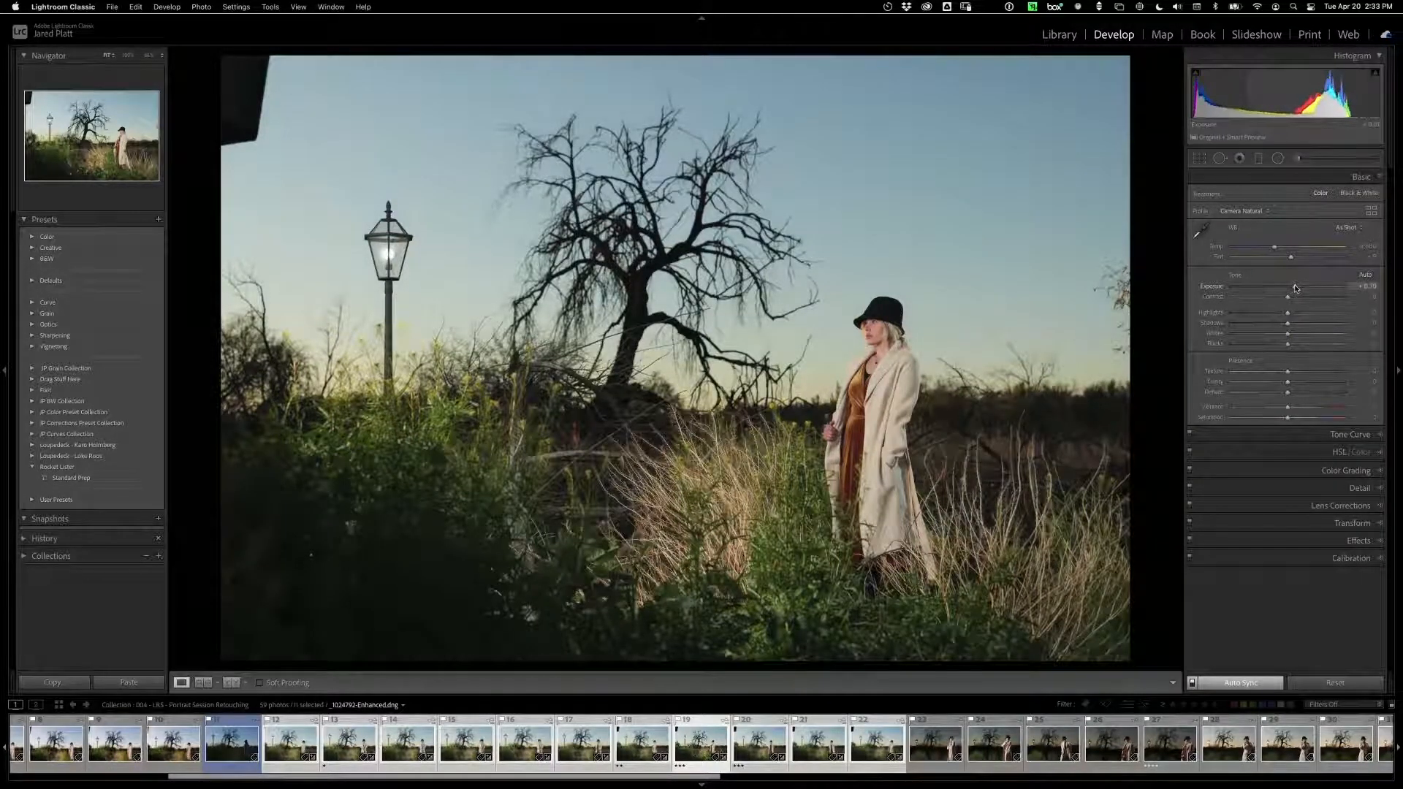
pyautogui.moveTo(1293, 287); pyautogui.dragTo(1295, 288)
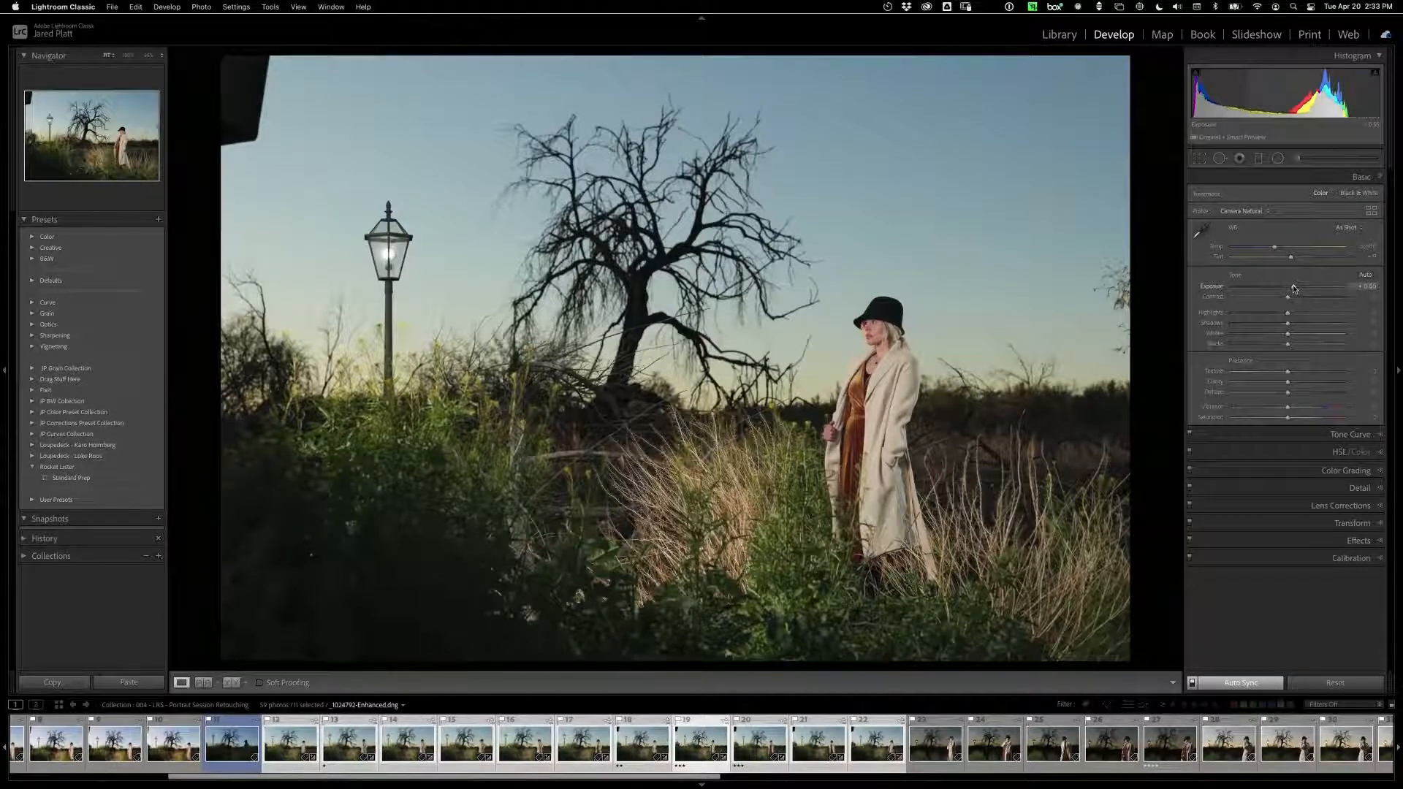
pyautogui.moveTo(1295, 289)
pyautogui.mouseDown()
pyautogui.moveTo(1275, 289)
pyautogui.moveTo(1290, 291)
pyautogui.mouseUp()
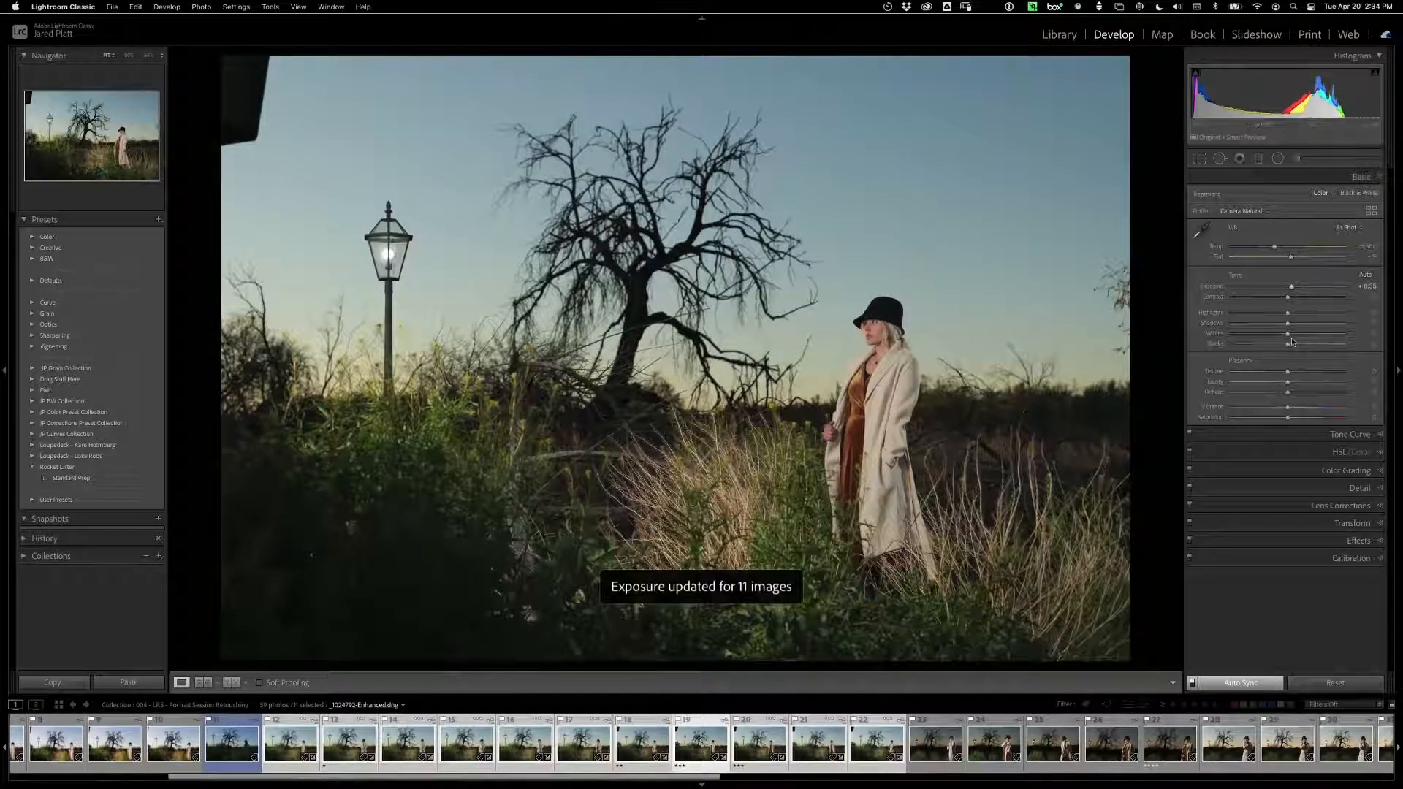
# Step: Set Shadows to +21, Blacks to -22, Whites to +13 and Clarity to +8 for the selected photos
pyautogui.moveTo(1288, 344)
pyautogui.mouseDown()
pyautogui.moveTo(1275, 346)
pyautogui.moveTo(1303, 325)
pyautogui.mouseUp()
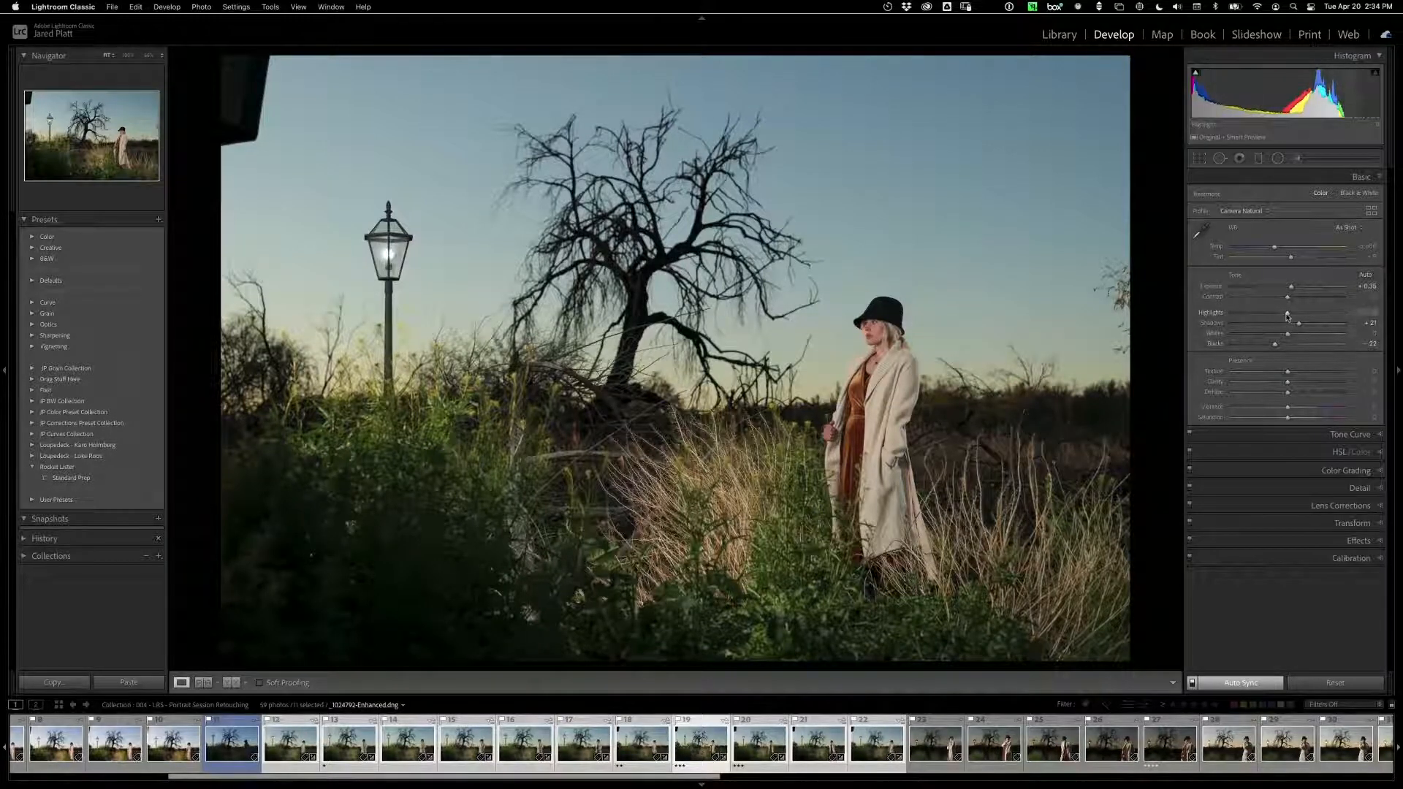
pyautogui.moveTo(1288, 316)
pyautogui.mouseDown()
pyautogui.moveTo(1271, 315)
pyautogui.moveTo(1293, 320)
pyautogui.mouseUp()
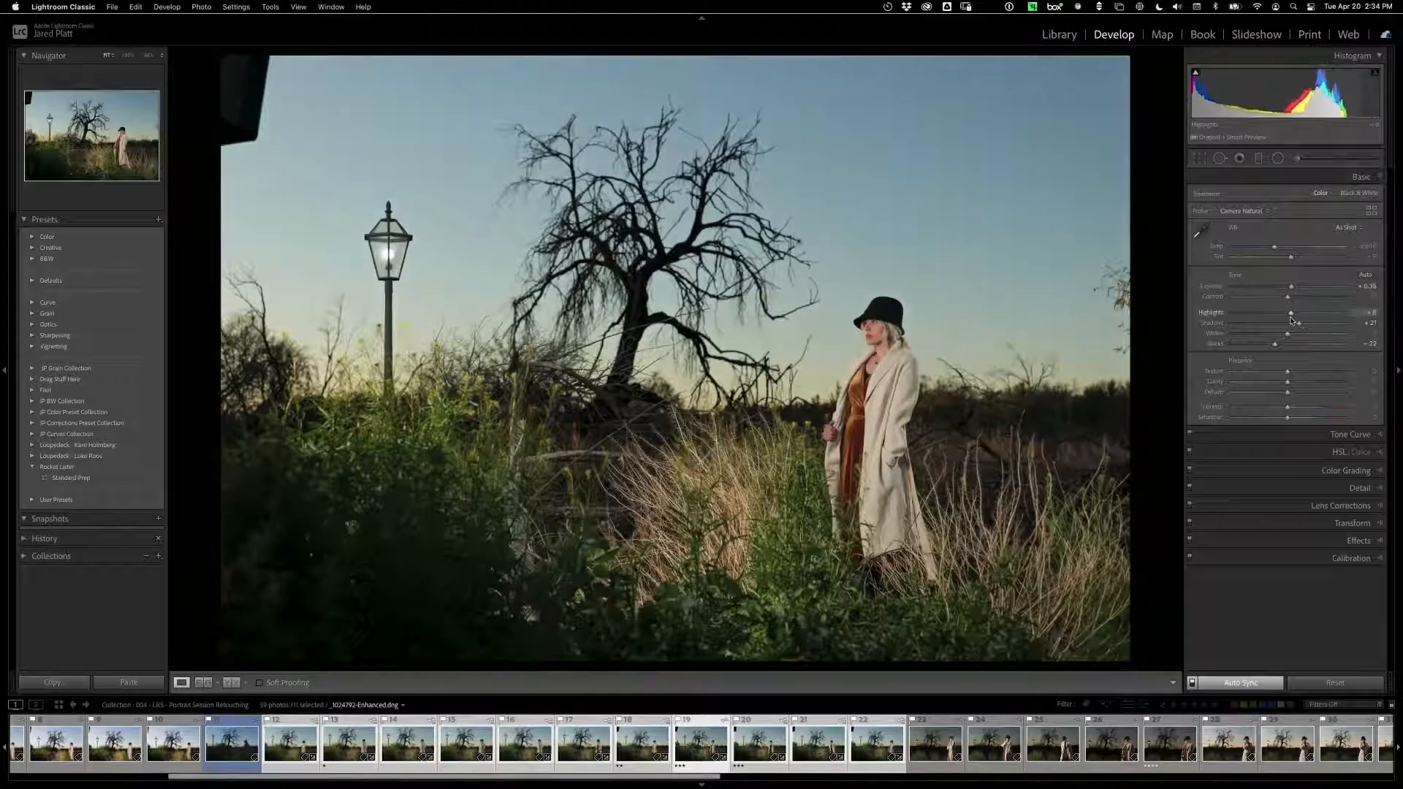
pyautogui.moveTo(1290, 315)
pyautogui.mouseDown()
pyautogui.moveTo(1306, 337)
pyautogui.moveTo(1294, 337)
pyautogui.mouseUp()
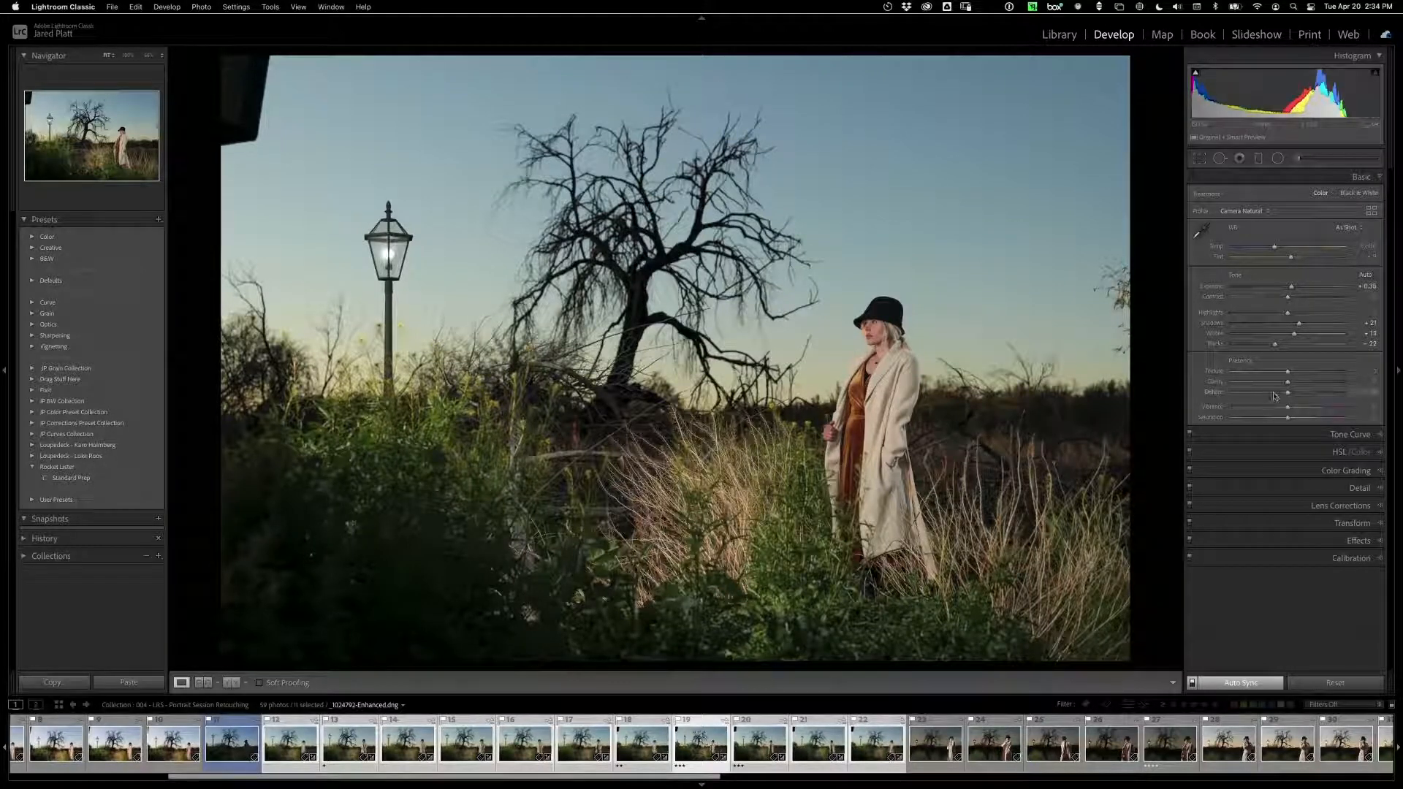
pyautogui.moveTo(1289, 386); pyautogui.dragTo(1292, 385)
# Step: Inspect the fine detail around the woman up close and check the photo's capture date, camera, lens and exposure information
pyautogui.click(1362, 489)
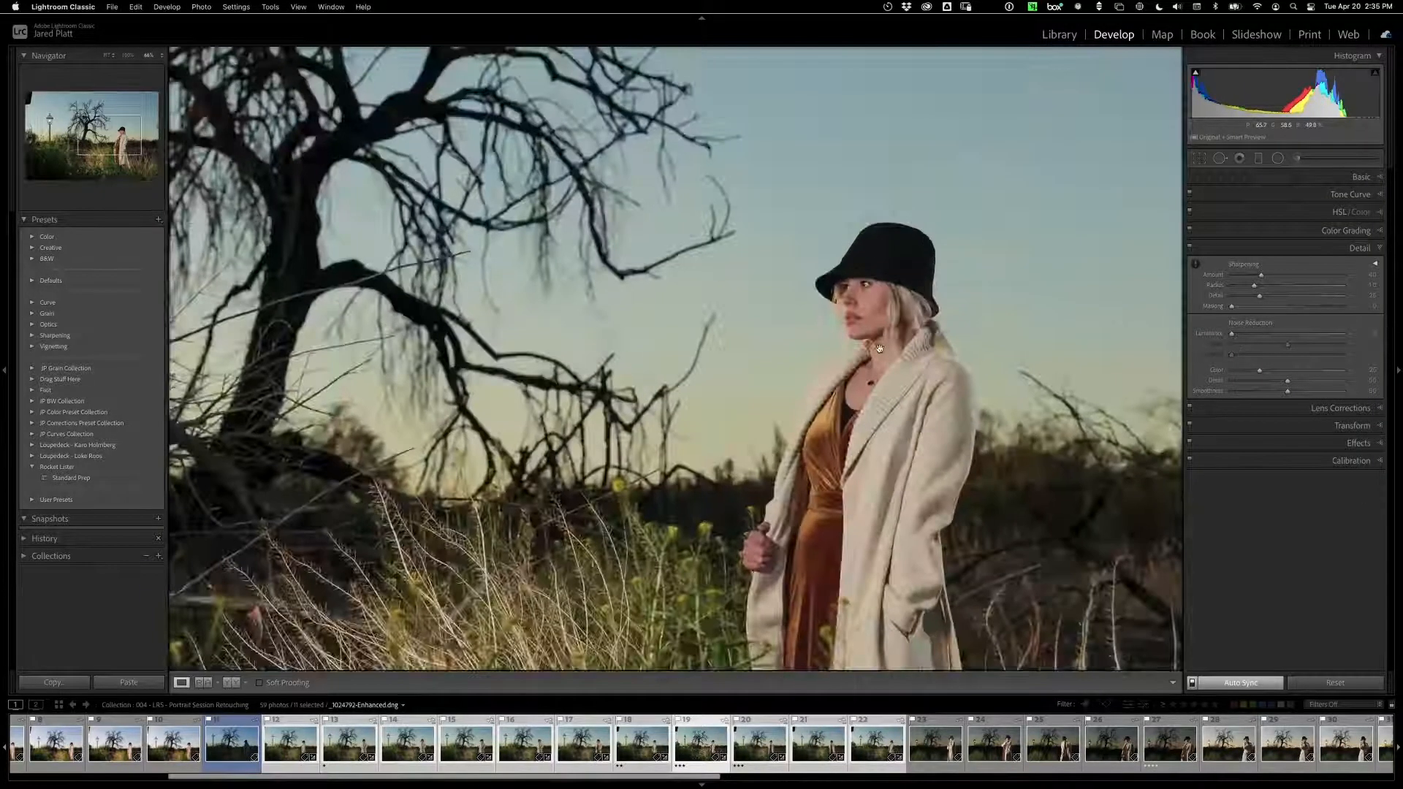
pyautogui.click(873, 342)
pyautogui.moveTo(449, 340)
pyautogui.mouseDown()
pyautogui.moveTo(458, 361)
pyautogui.moveTo(372, 530)
pyautogui.moveTo(339, 526)
pyautogui.moveTo(425, 350)
pyautogui.mouseUp()
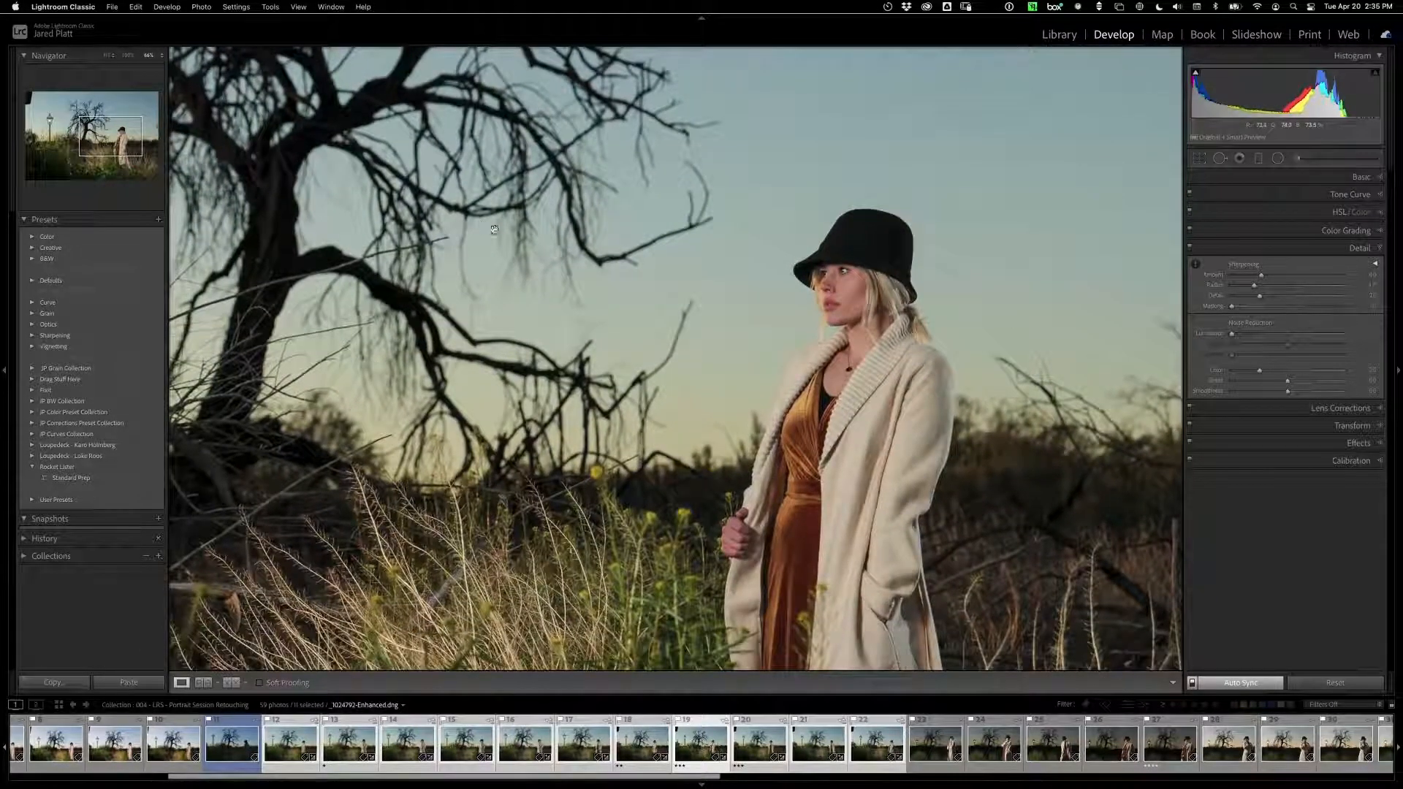
pyautogui.press('i')
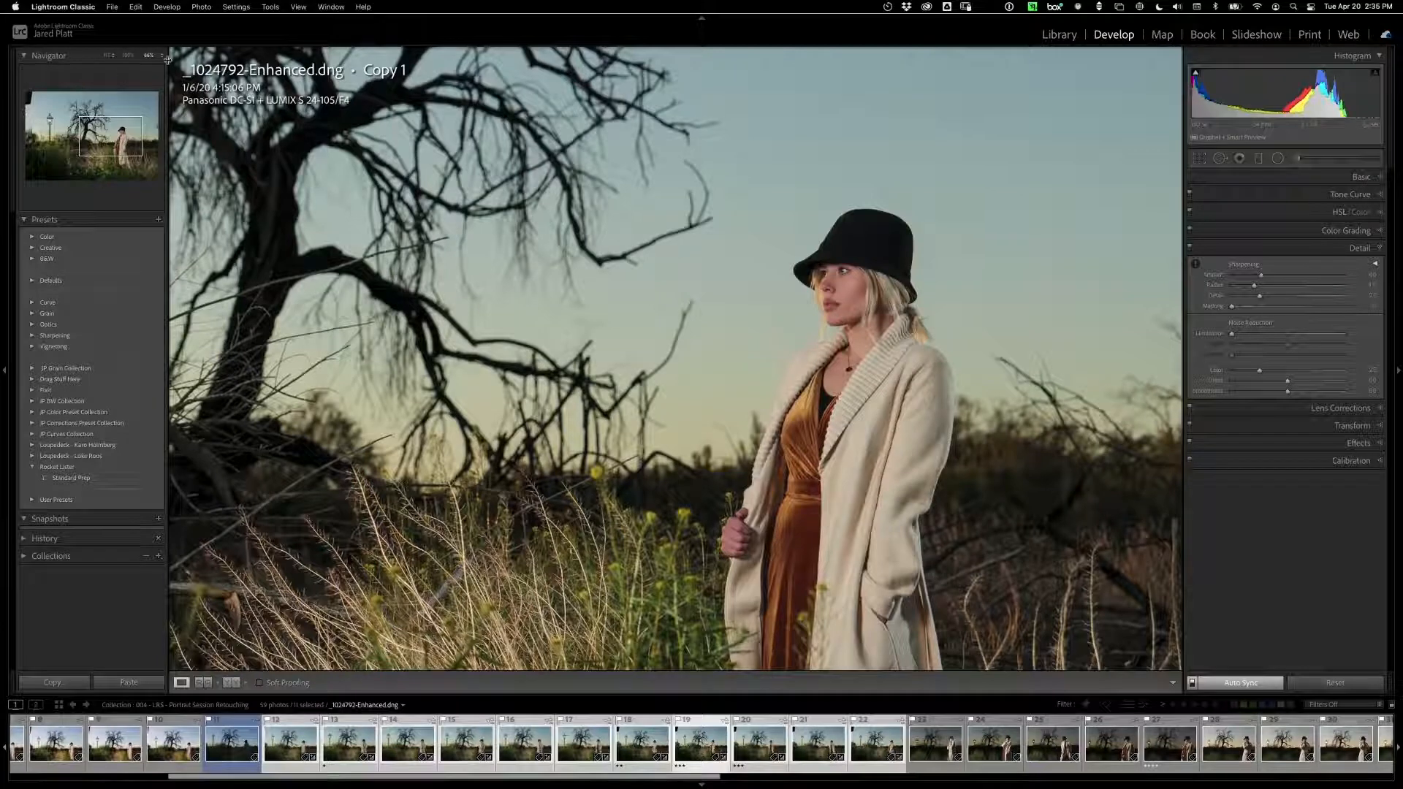
pyautogui.press('i')
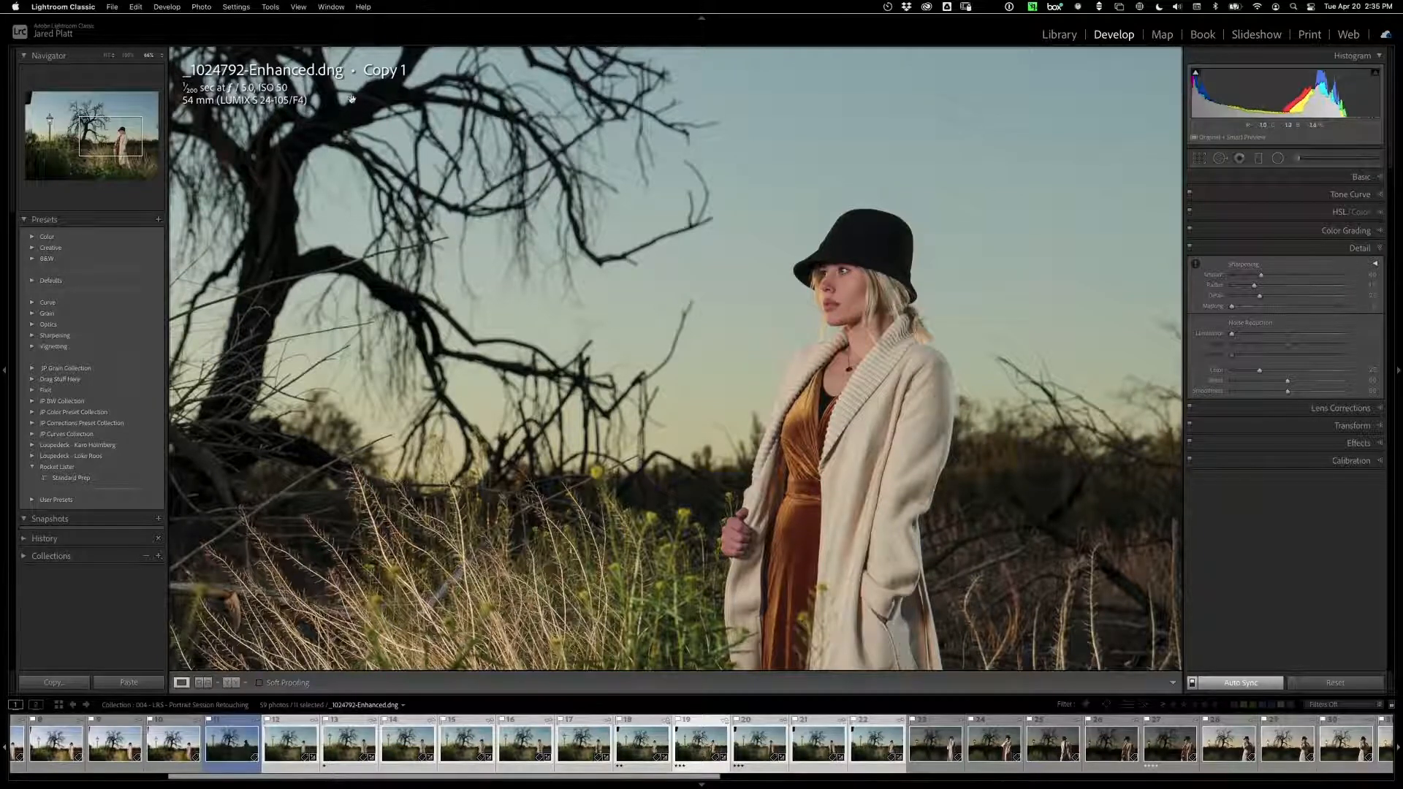
pyautogui.press('i')
pyautogui.moveTo(931, 243)
pyautogui.mouseDown()
pyautogui.moveTo(877, 370)
pyautogui.moveTo(526, 511)
pyautogui.moveTo(898, 323)
pyautogui.moveTo(955, 247)
pyautogui.mouseUp()
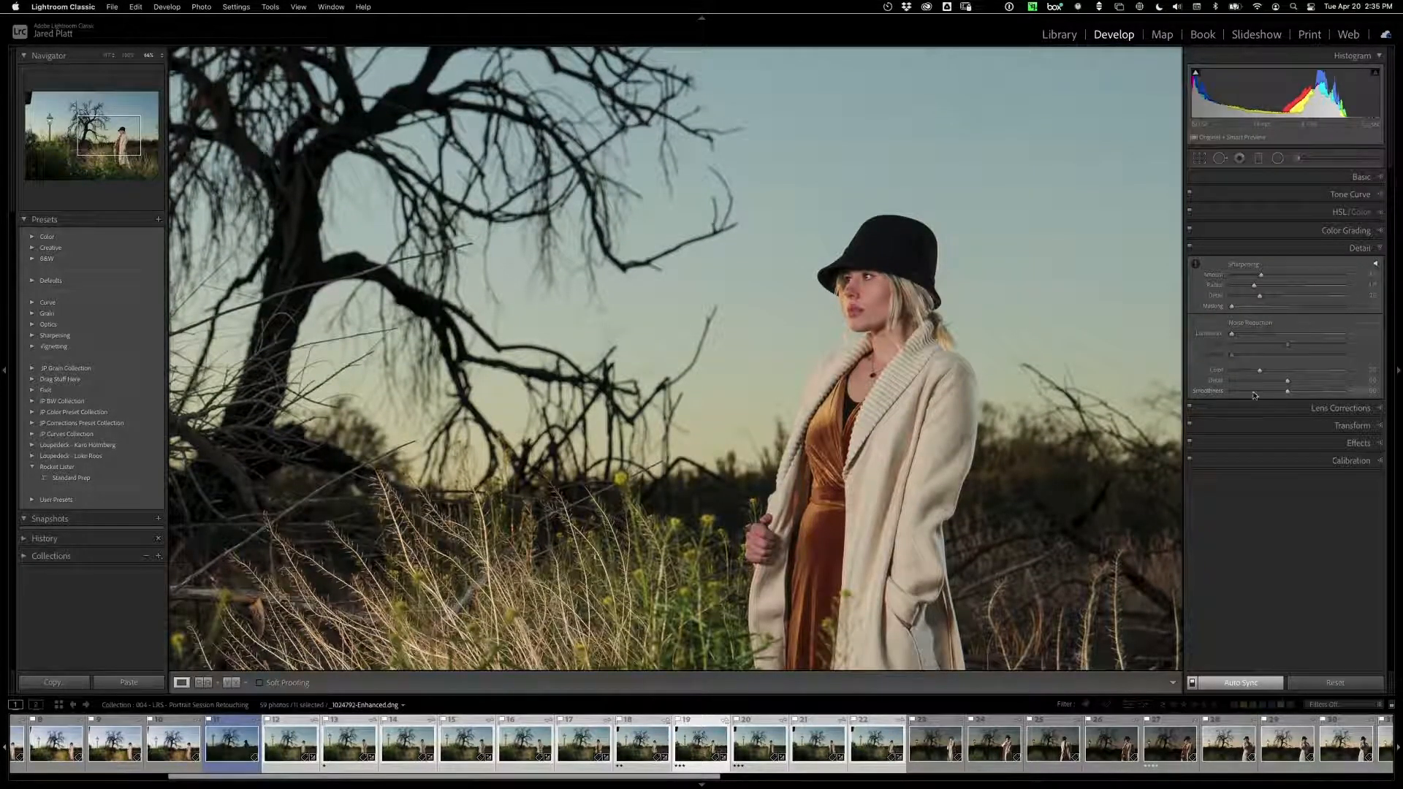
# Step: Turn on chromatic aberration removal for the selected photos and check the tree branches up close
pyautogui.click(1353, 409)
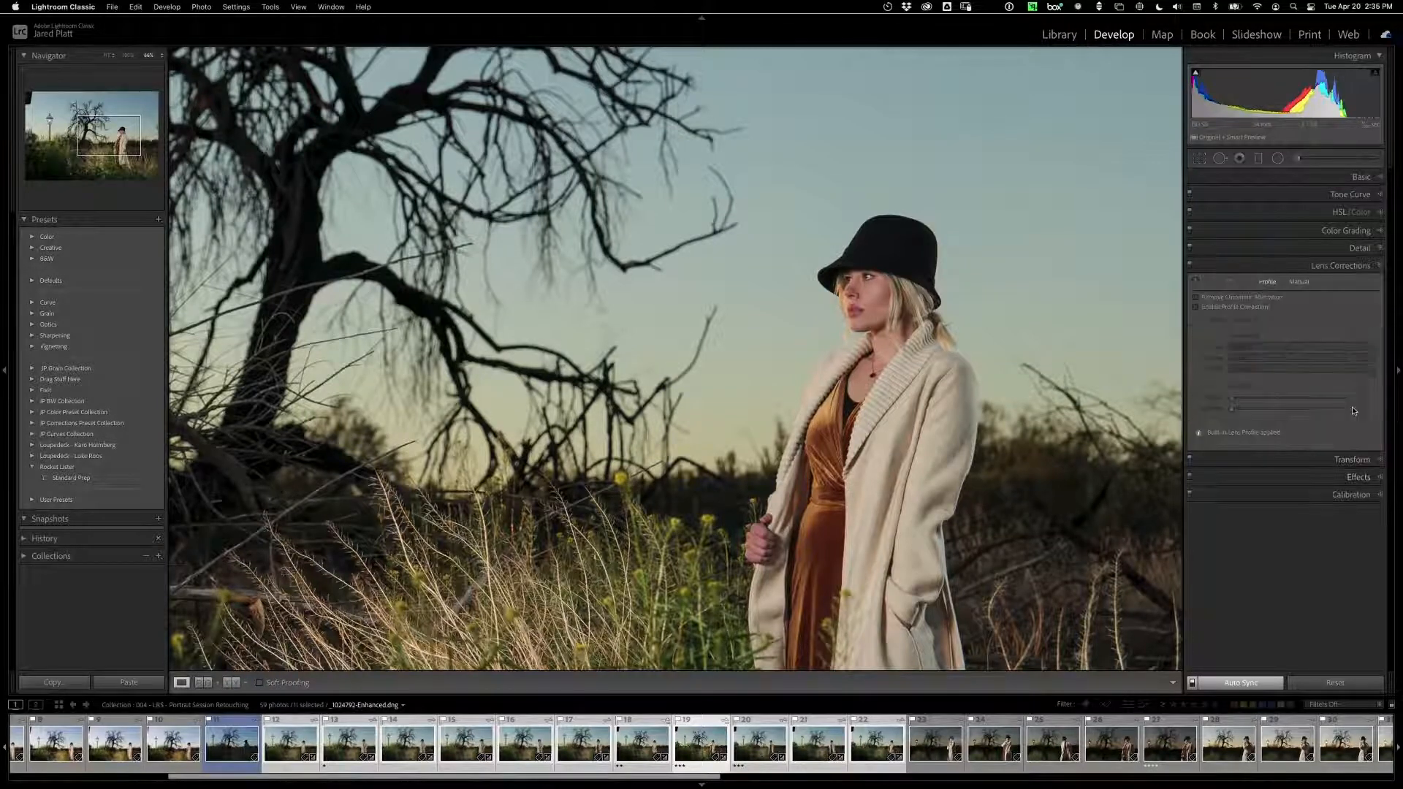
pyautogui.click(1245, 298)
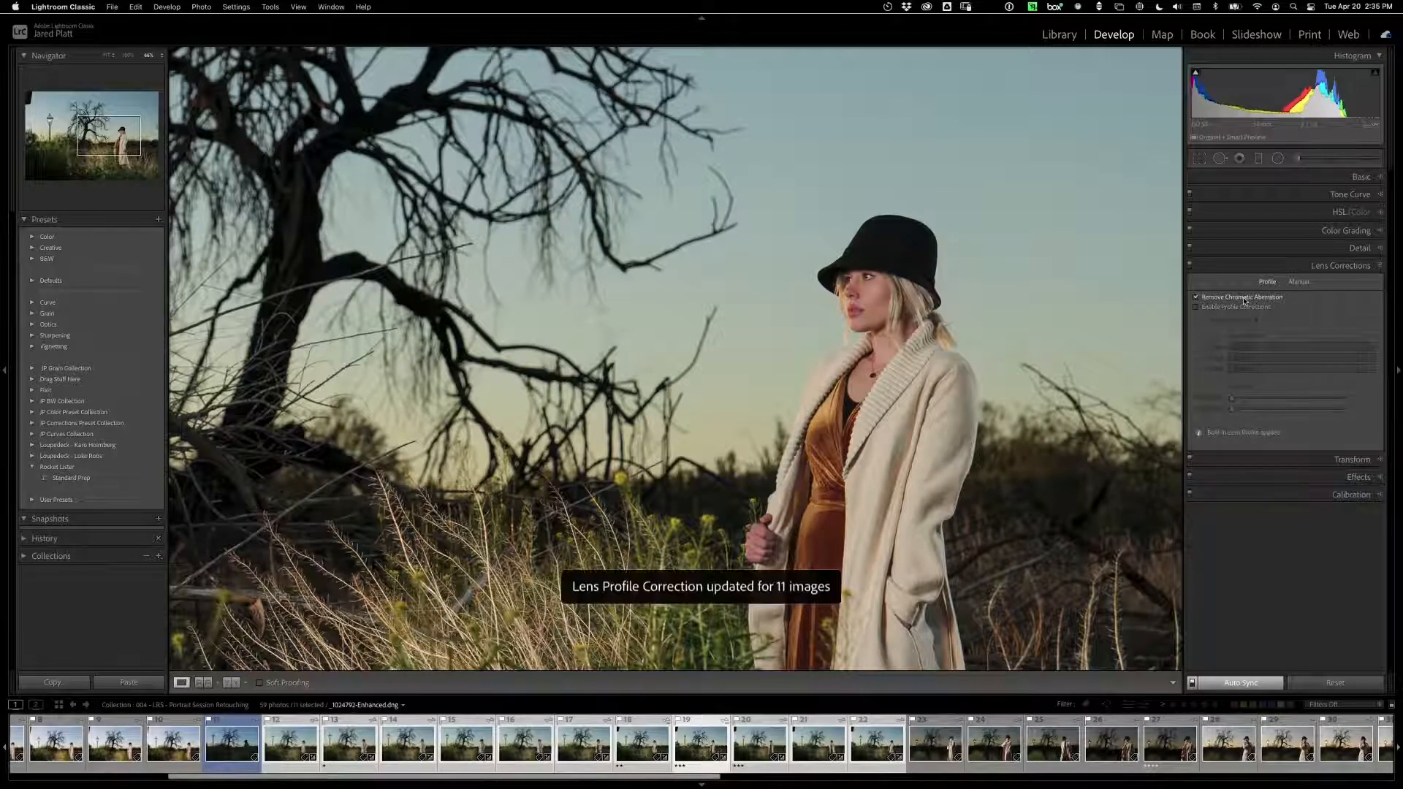
pyautogui.moveTo(363, 223); pyautogui.dragTo(721, 507)
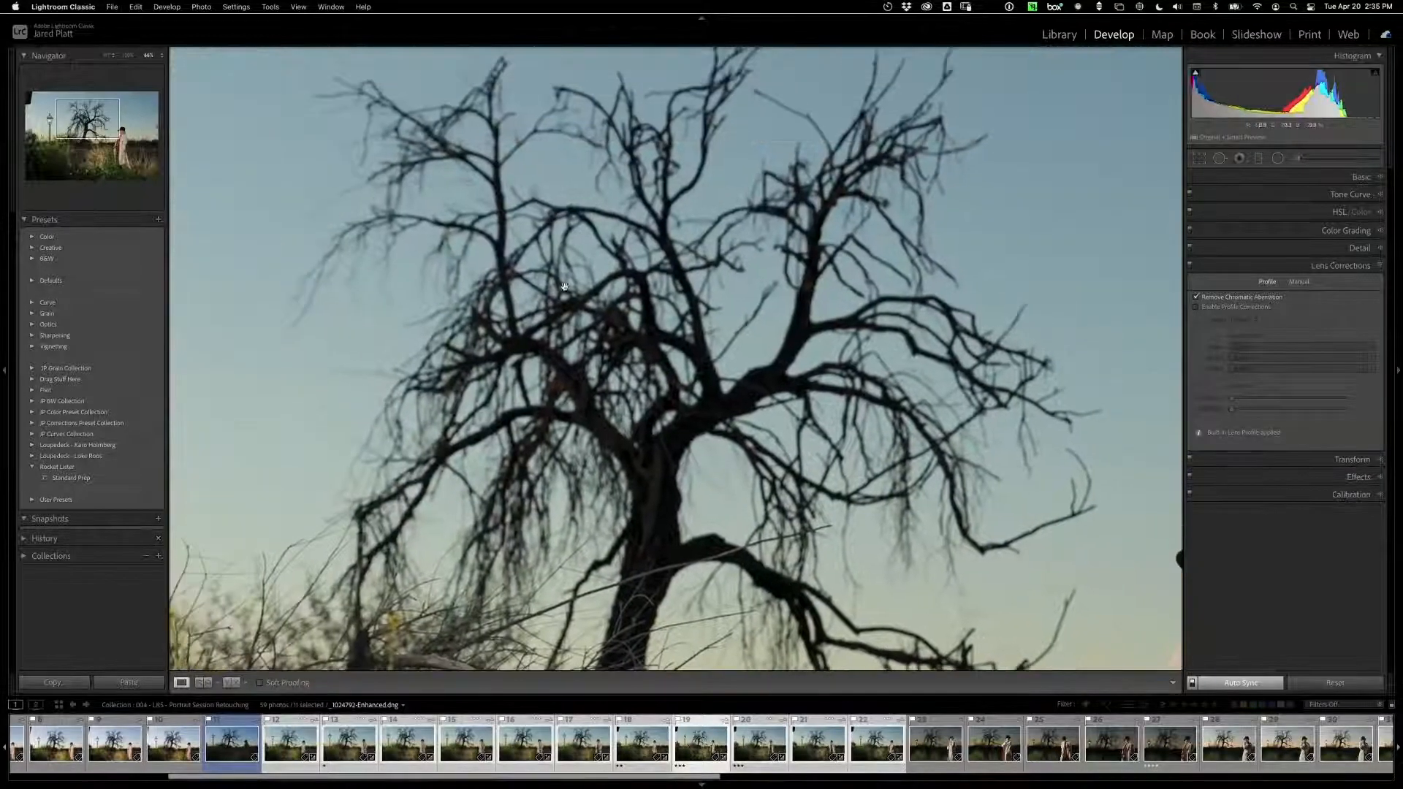
pyautogui.click(674, 374)
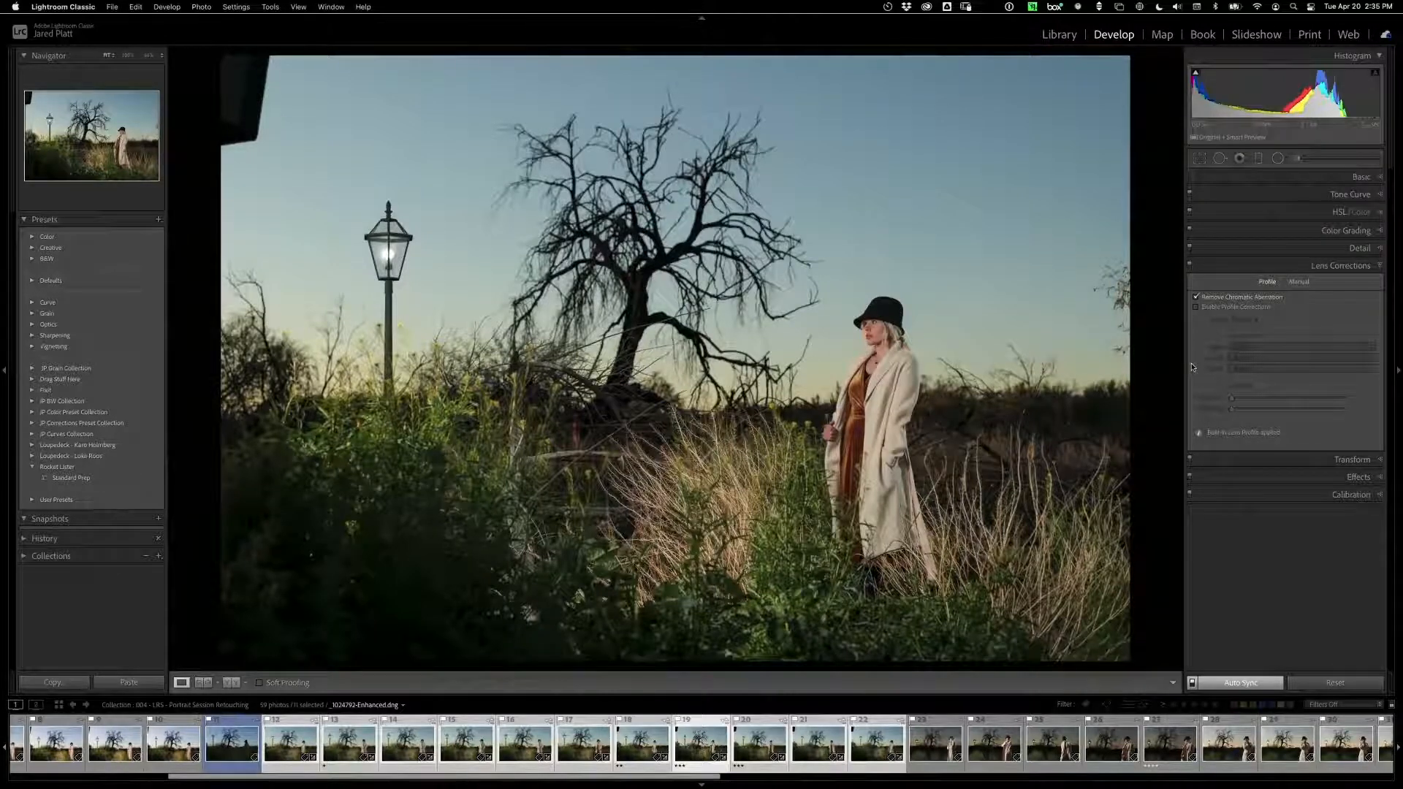
# Step: Try the Adobe Portrait profile on the selected photos
pyautogui.click(1360, 177)
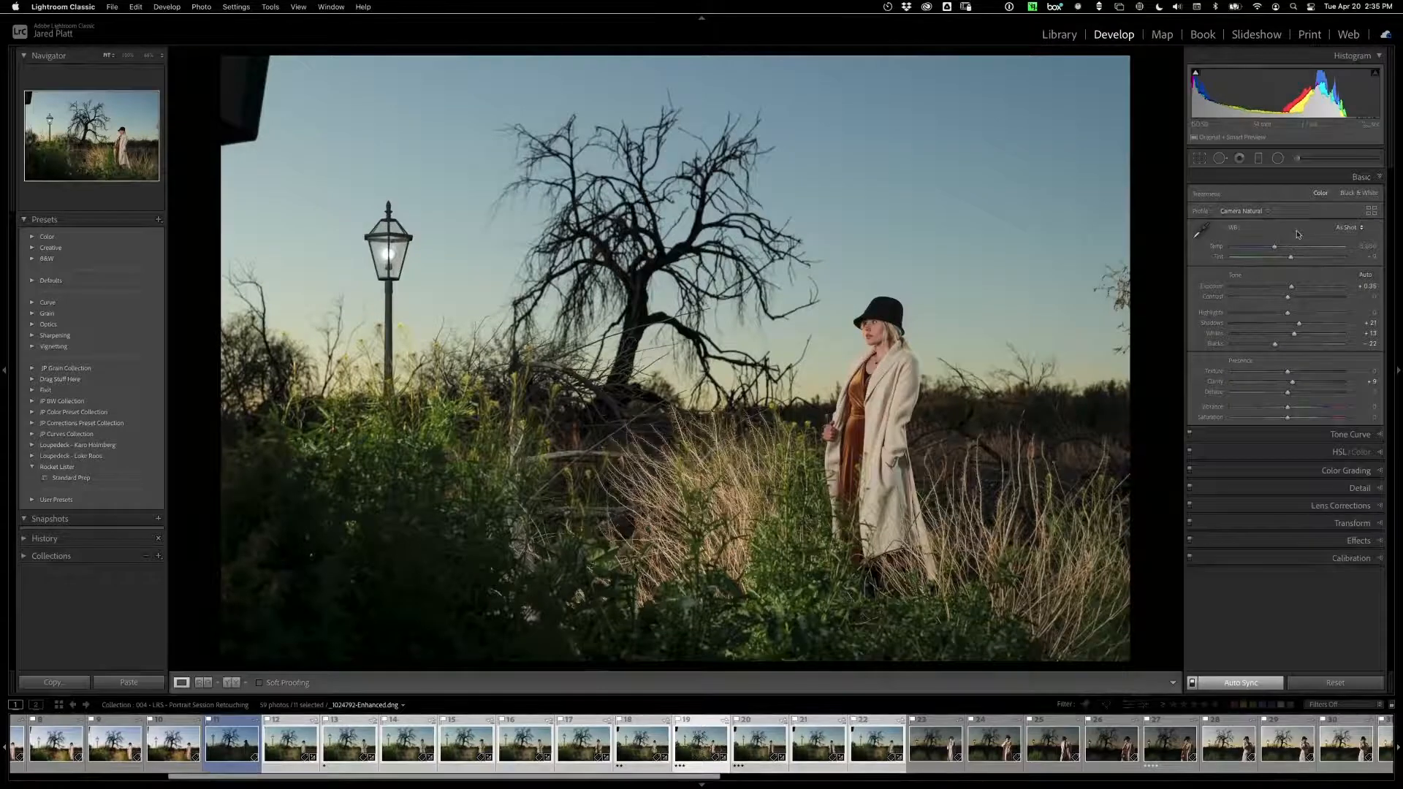
pyautogui.click(1252, 212)
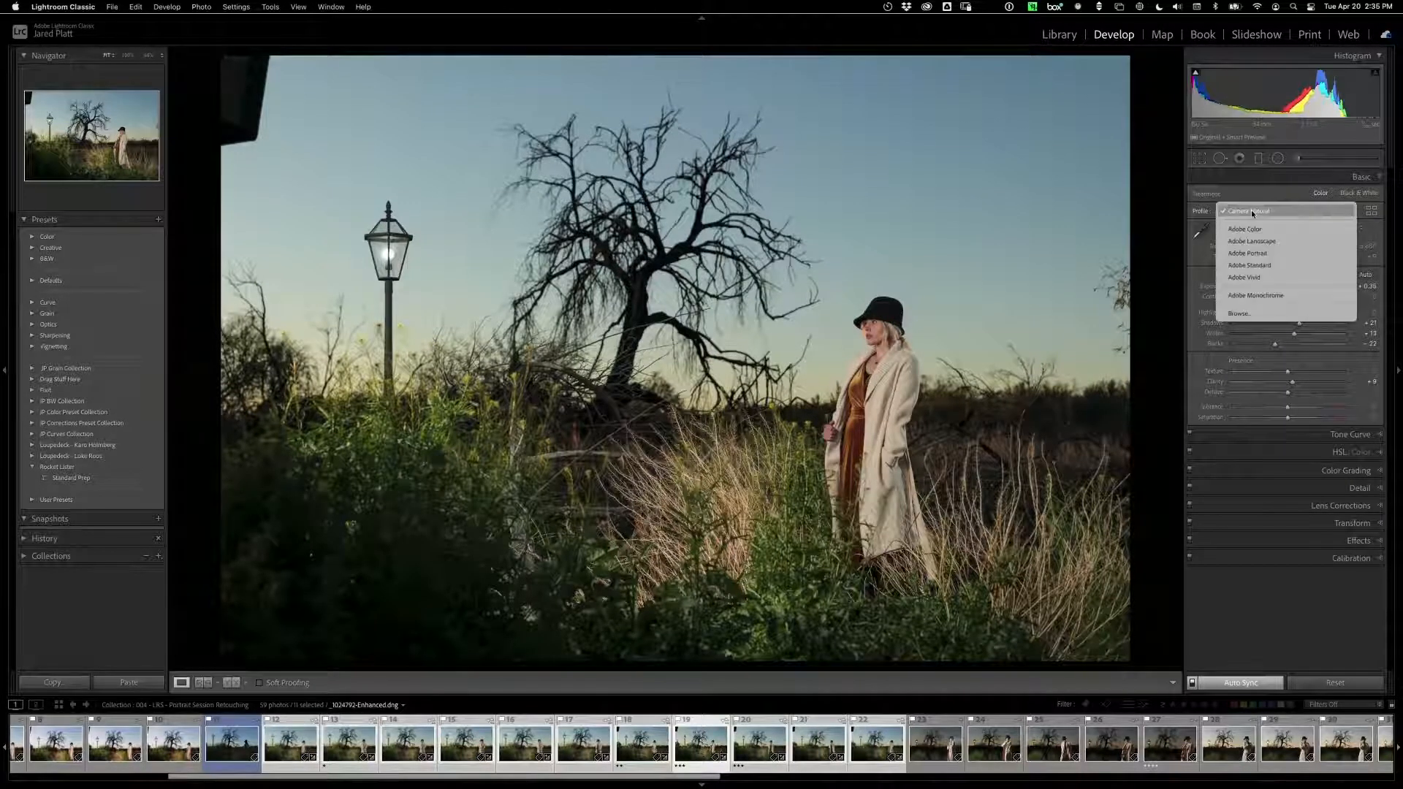
pyautogui.click(1257, 254)
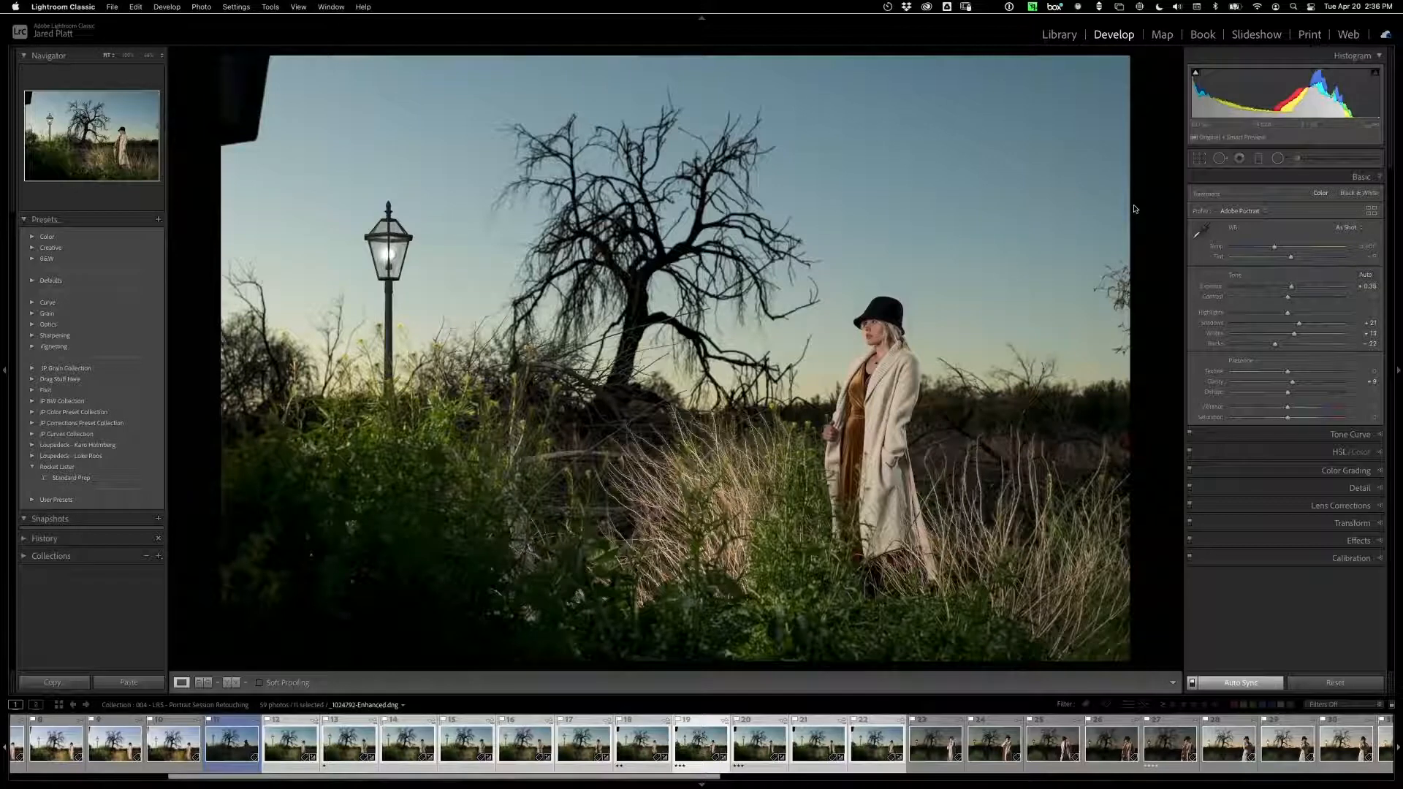
# Step: Compare the Camera Matching profiles in the profile browser and apply Camera Natural to the selected photos
pyautogui.click(1372, 212)
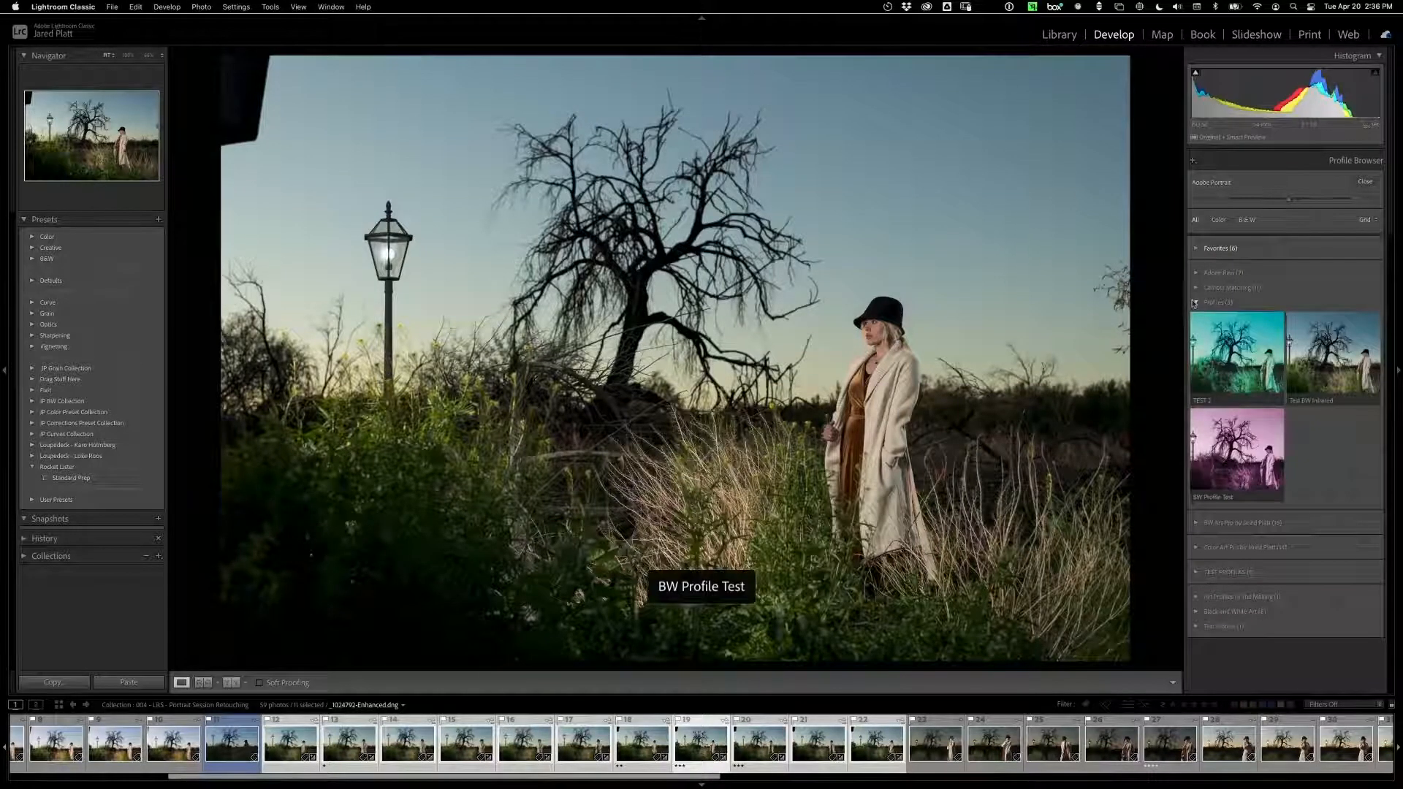
pyautogui.click(1230, 300)
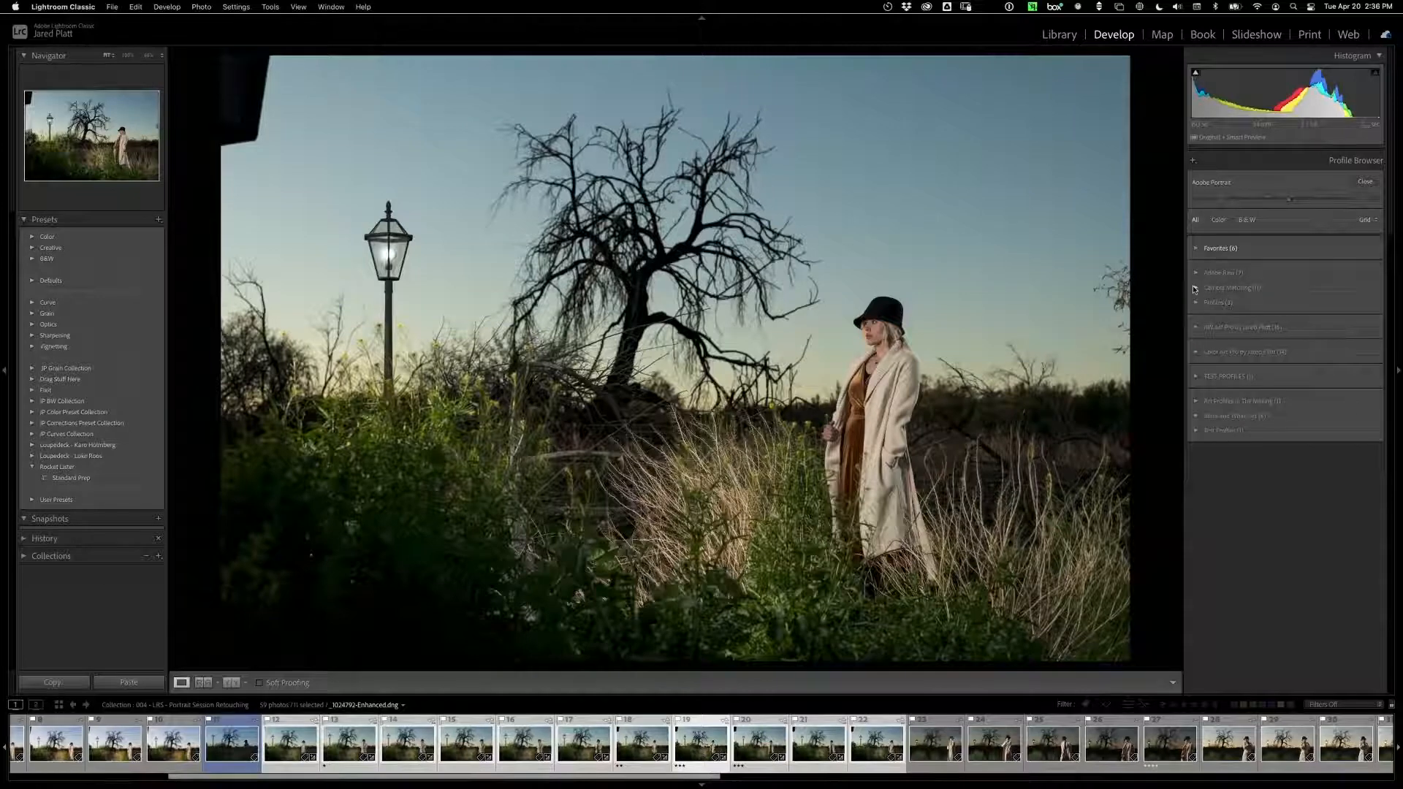
pyautogui.click(1195, 288)
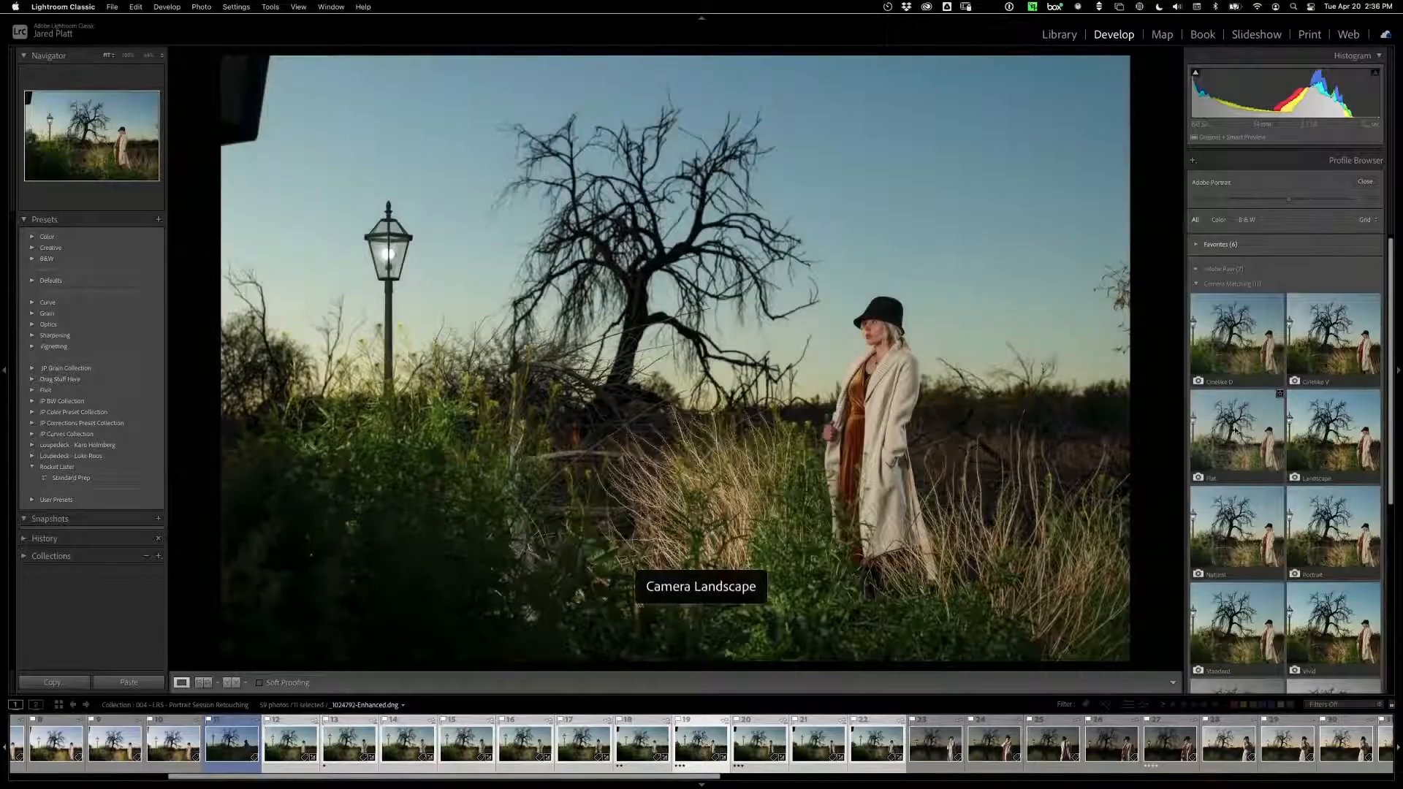
pyautogui.scroll(-2, 1240, 452)
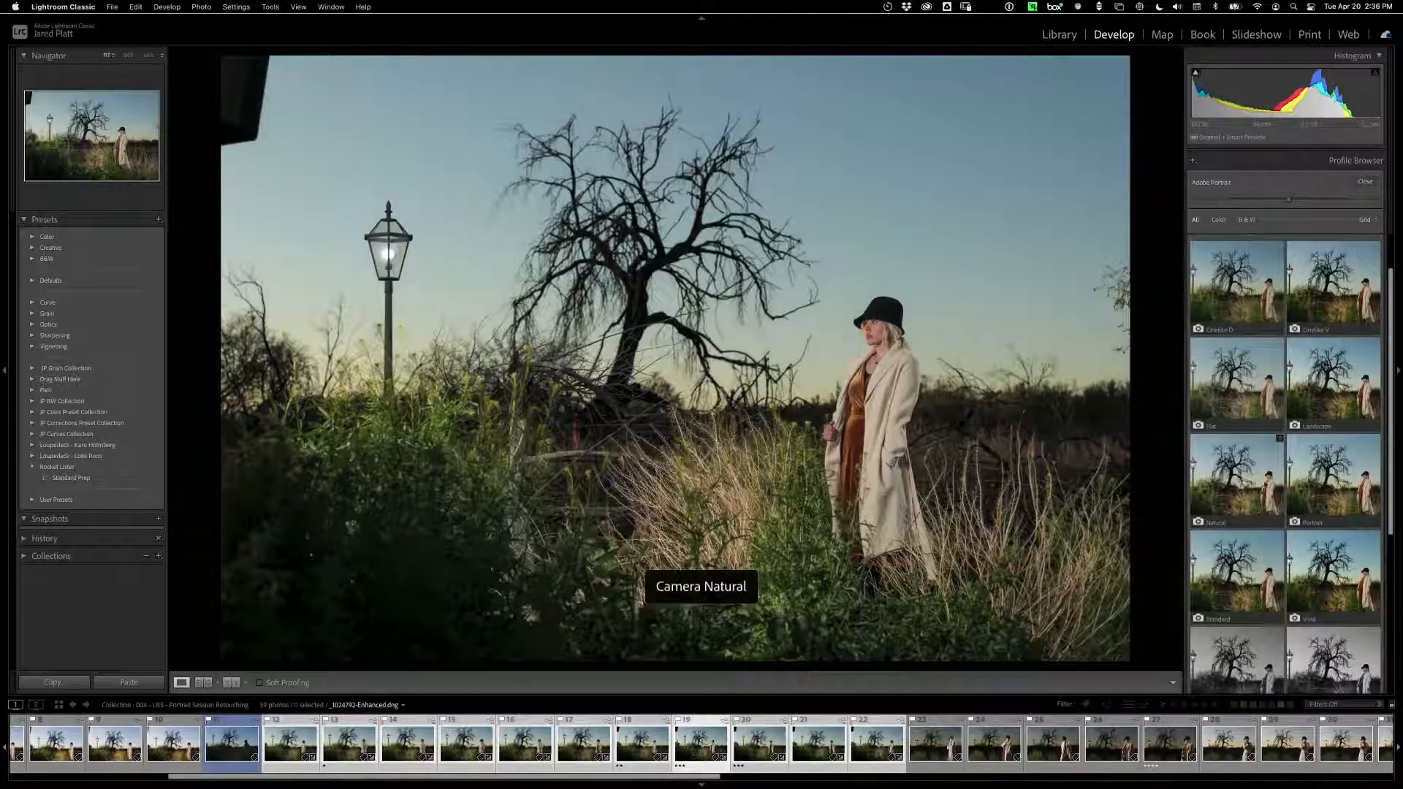
pyautogui.scroll(-2, 1227, 560)
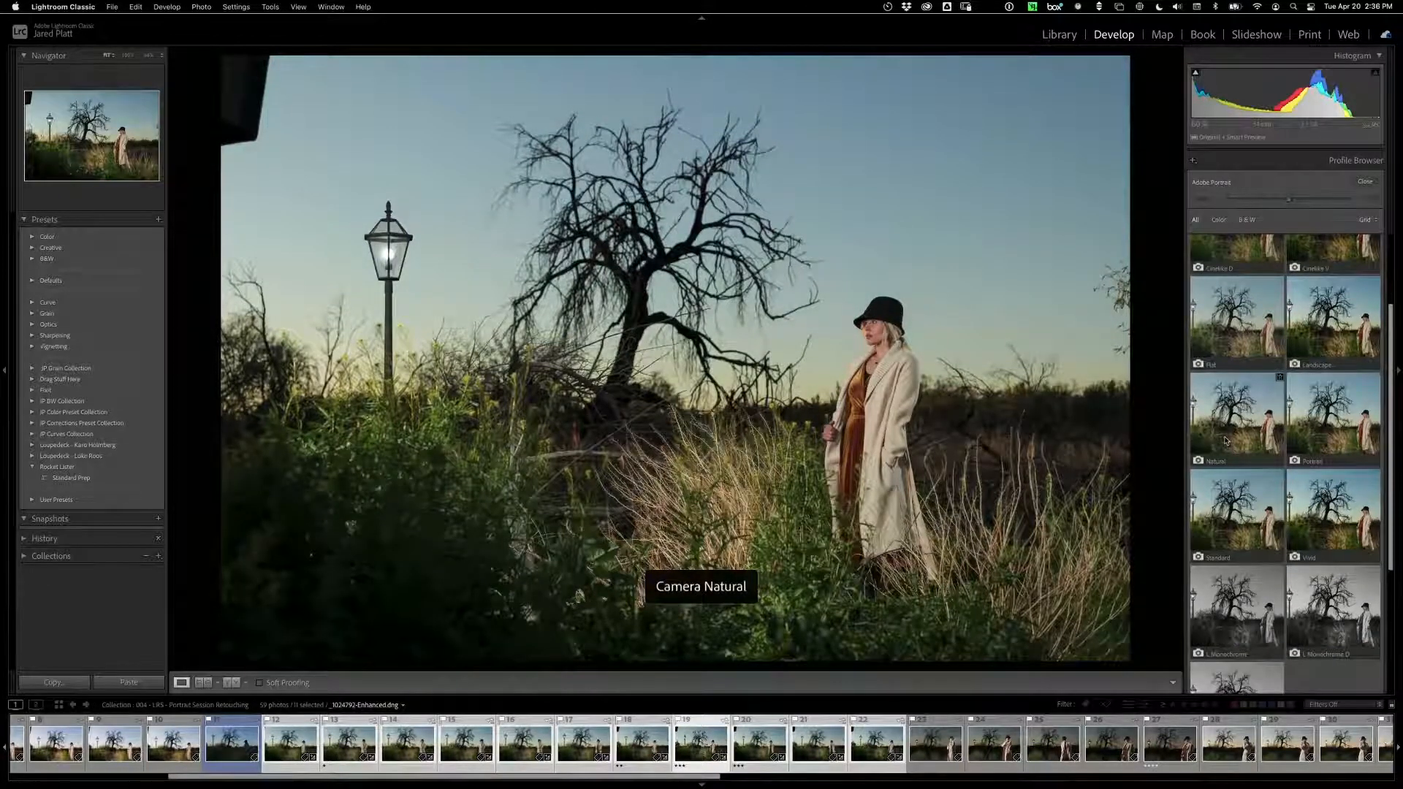
pyautogui.scroll(2, 1218, 353)
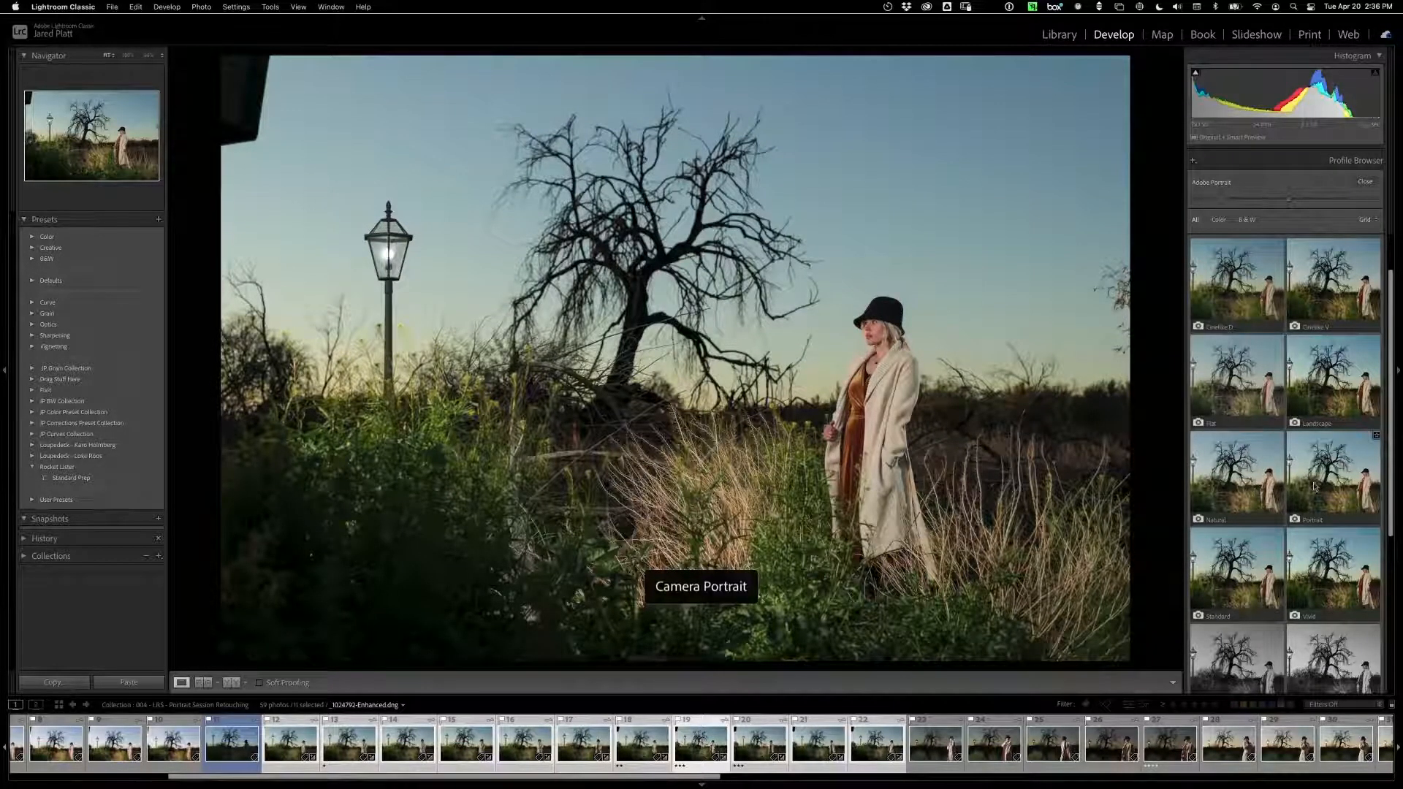
pyautogui.click(1226, 489)
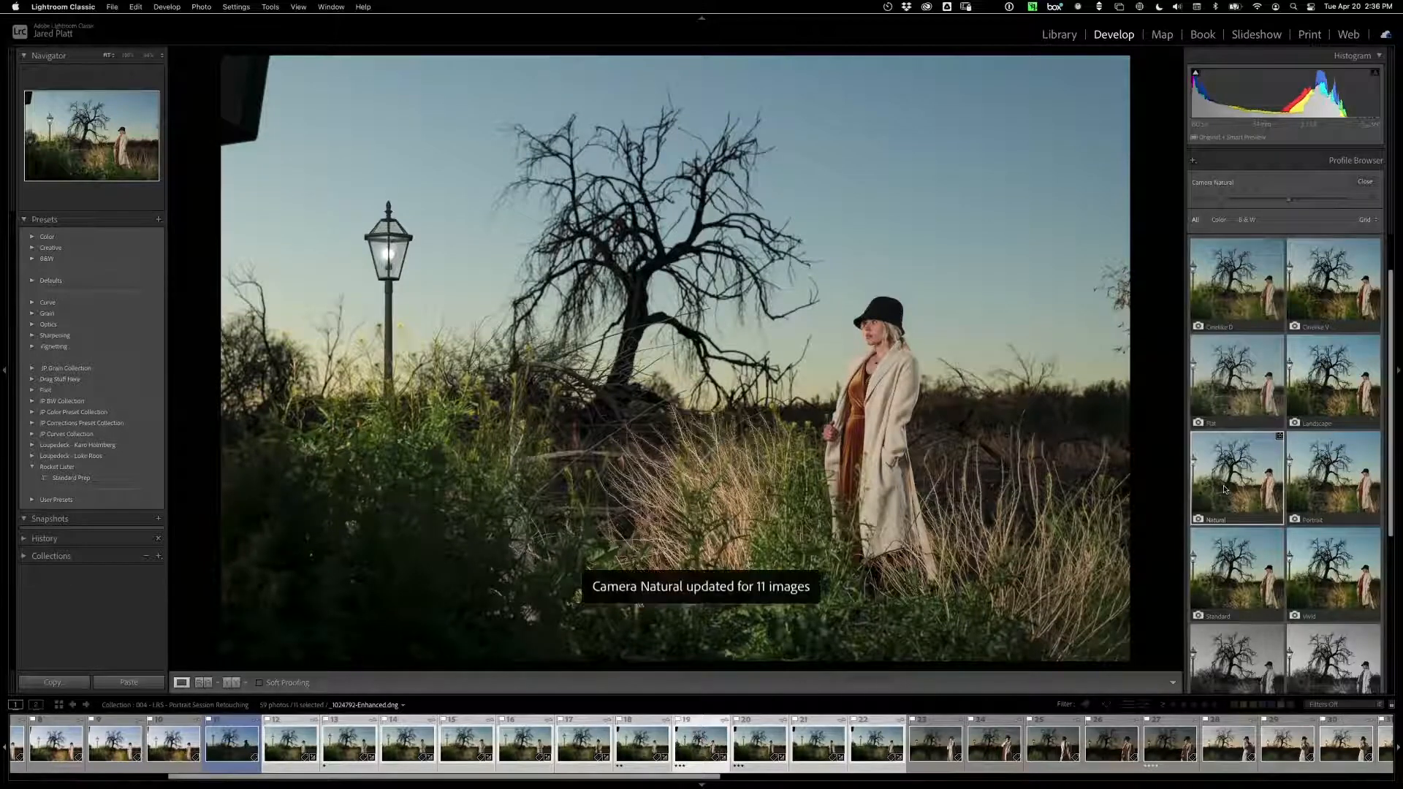
# Step: Close the profile browser and cool the selected photos' white balance to a temperature of 5,287, checking the woman's skin tones up close
pyautogui.click(1365, 183)
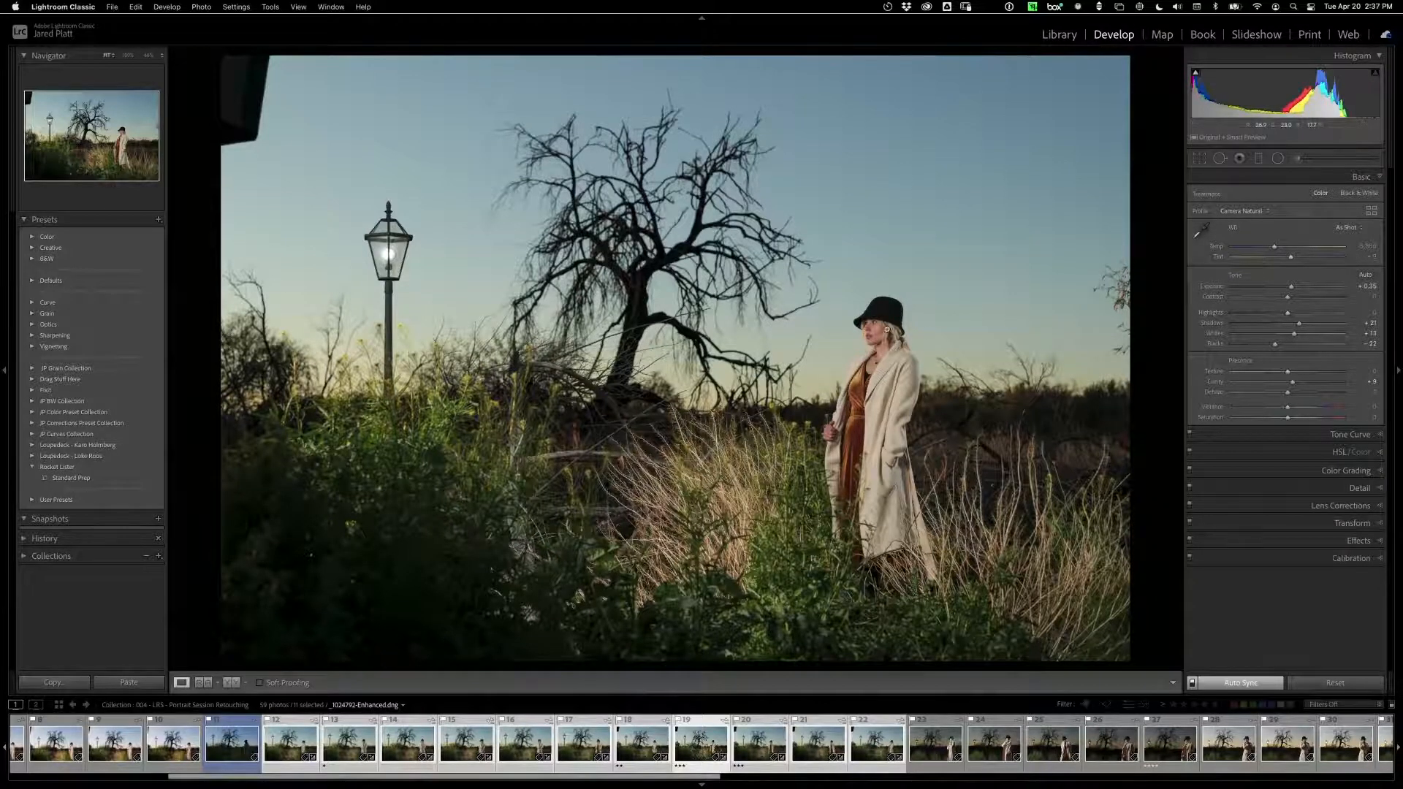
pyautogui.click(880, 337)
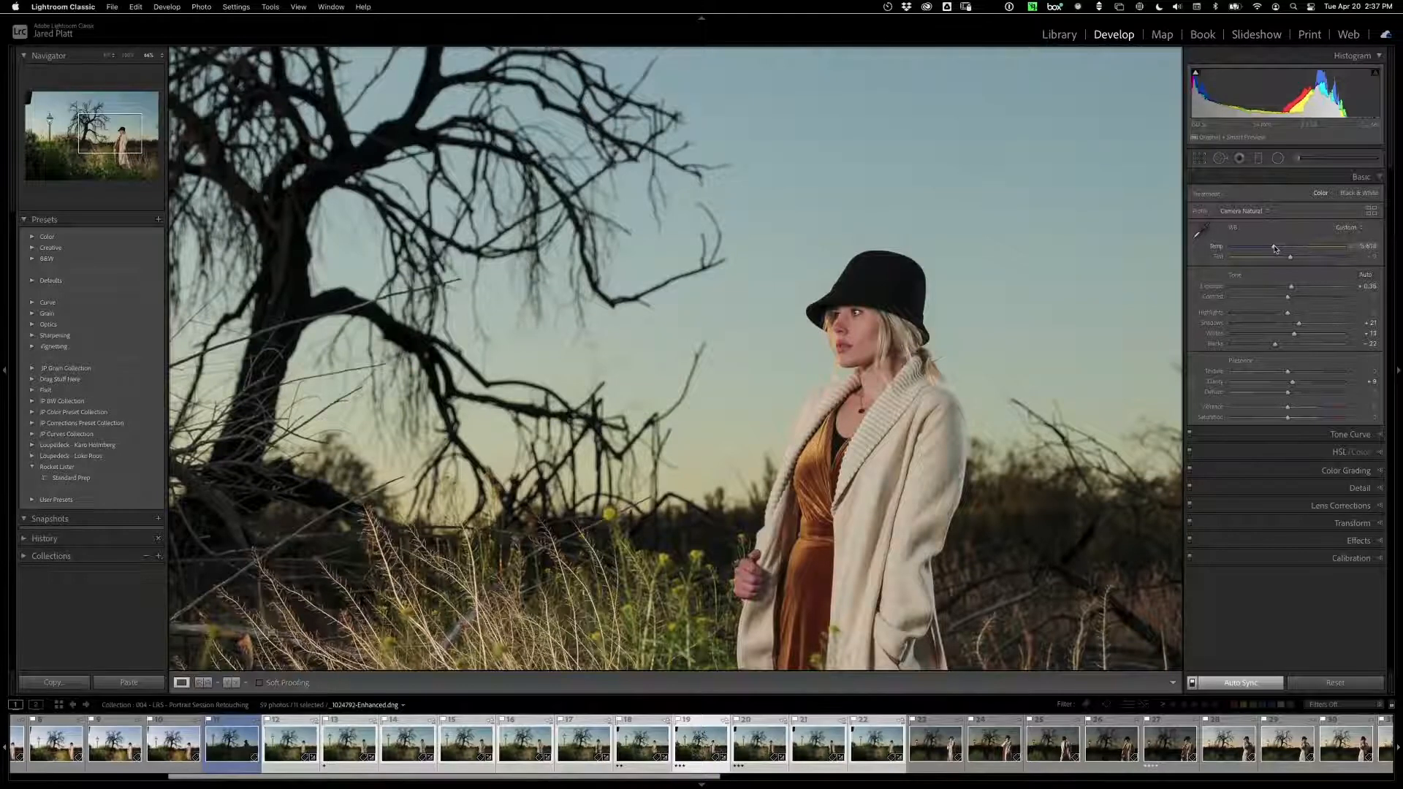
pyautogui.moveTo(1275, 249); pyautogui.dragTo(1268, 250)
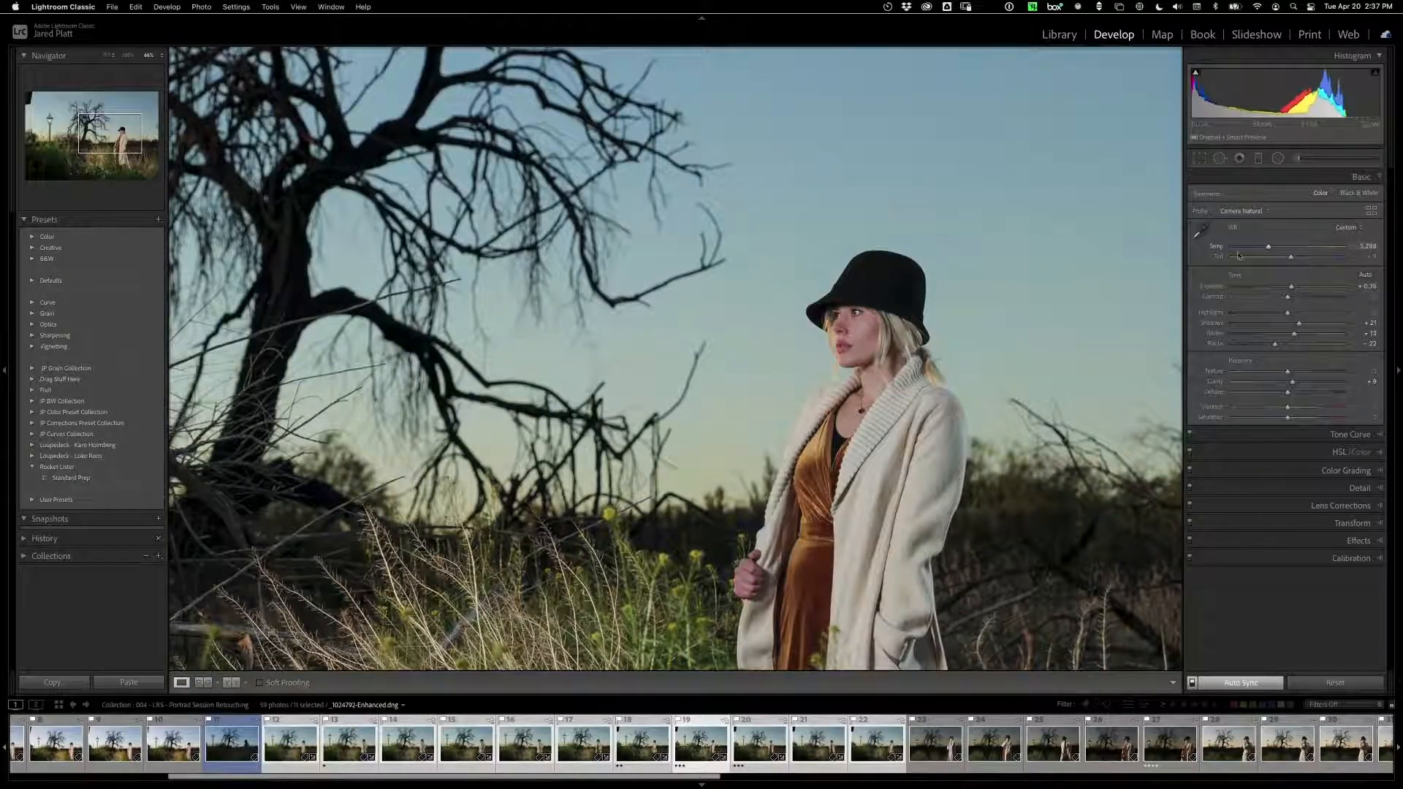
pyautogui.click(961, 274)
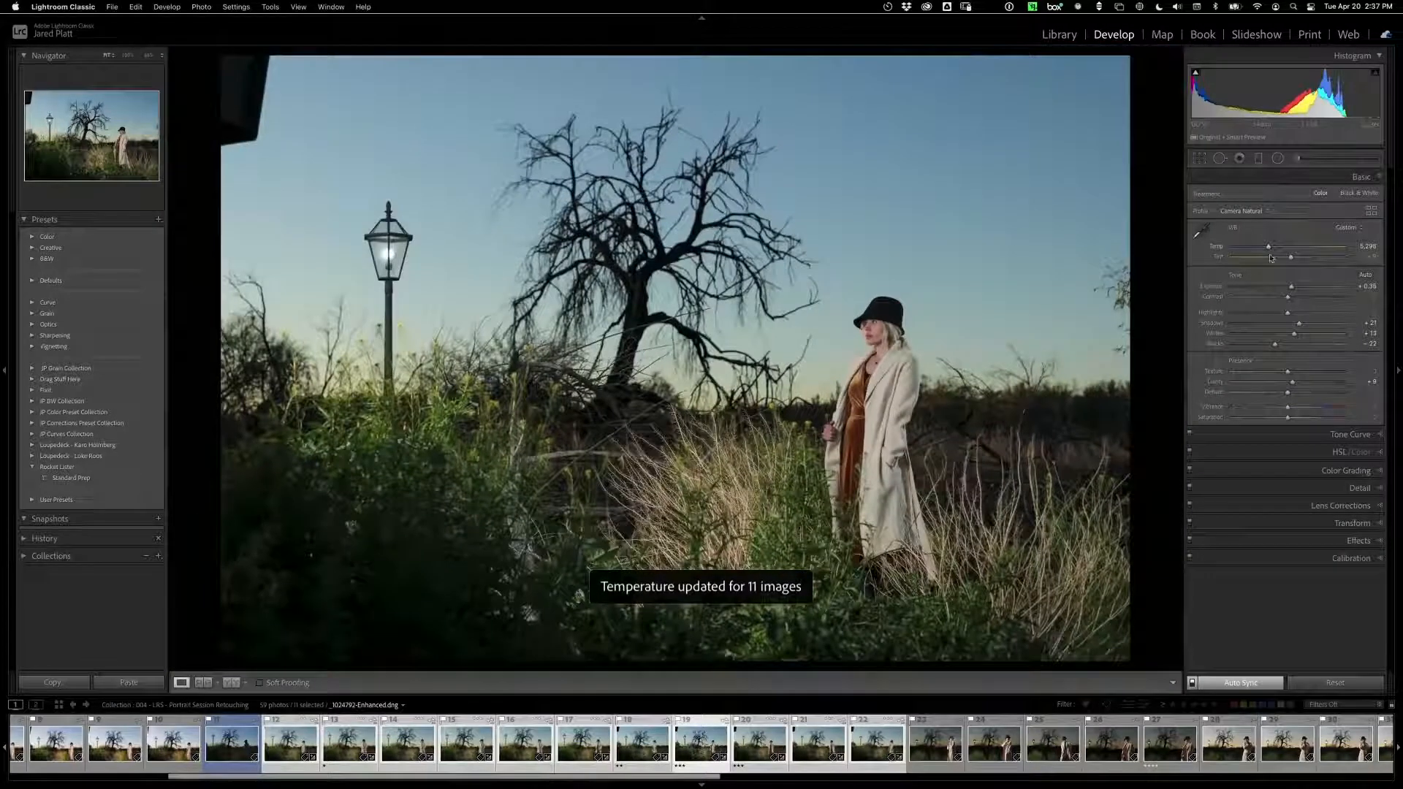
pyautogui.moveTo(1273, 250); pyautogui.dragTo(1267, 250)
pyautogui.click(881, 348)
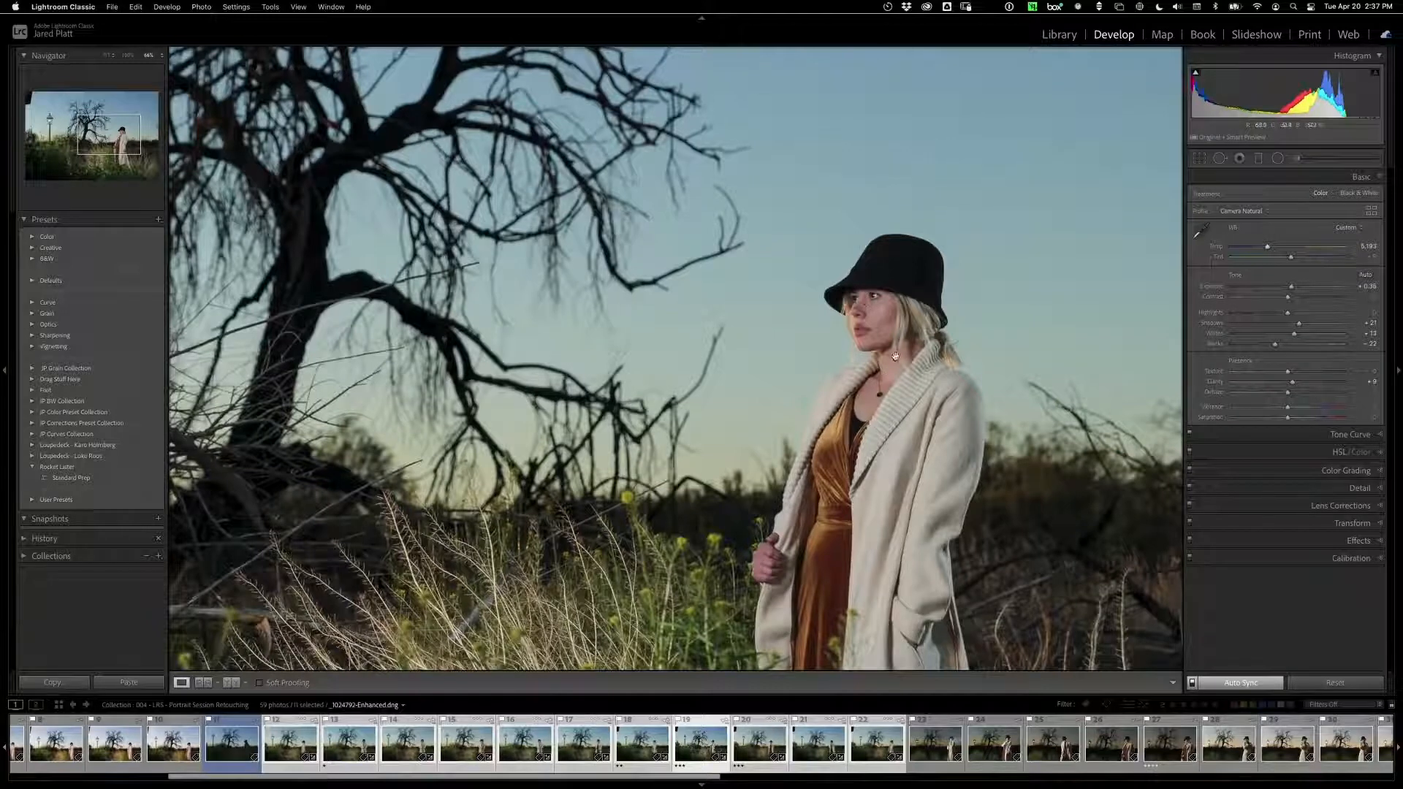
pyautogui.click(951, 146)
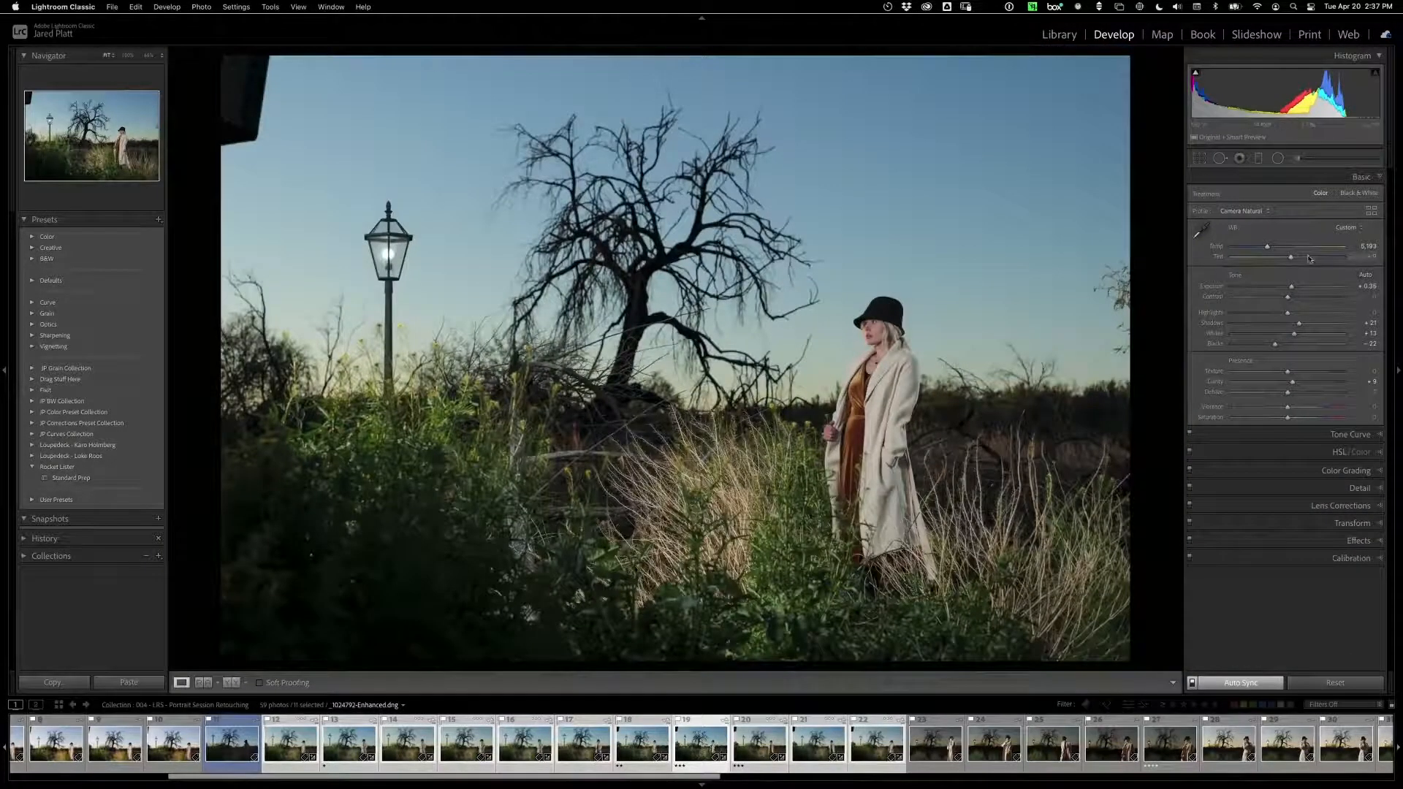
pyautogui.click(887, 331)
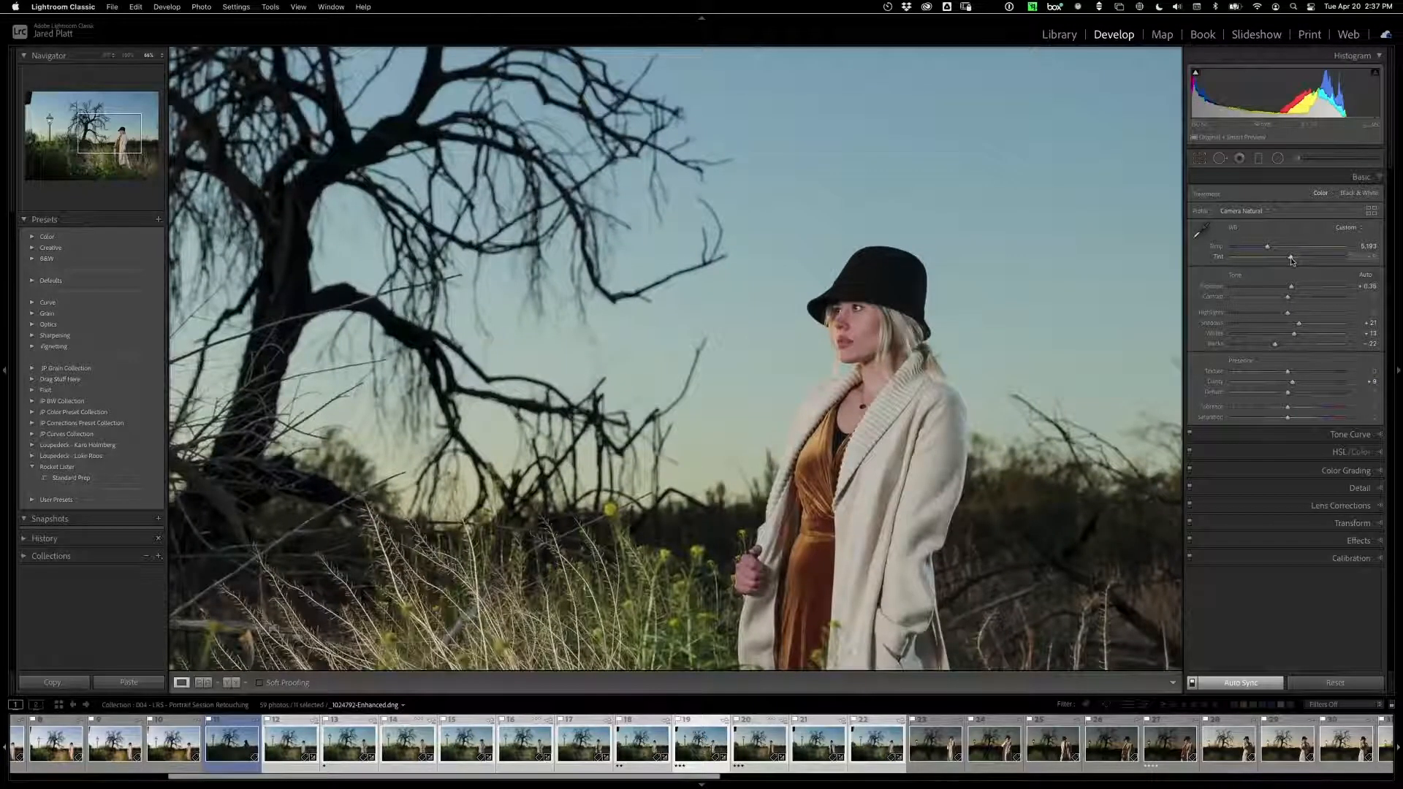
pyautogui.moveTo(1291, 257)
pyautogui.mouseDown()
pyautogui.moveTo(1310, 260)
pyautogui.moveTo(1275, 260)
pyautogui.moveTo(1291, 261)
pyautogui.mouseUp()
pyautogui.moveTo(1290, 261); pyautogui.dragTo(1270, 249)
pyautogui.click(846, 296)
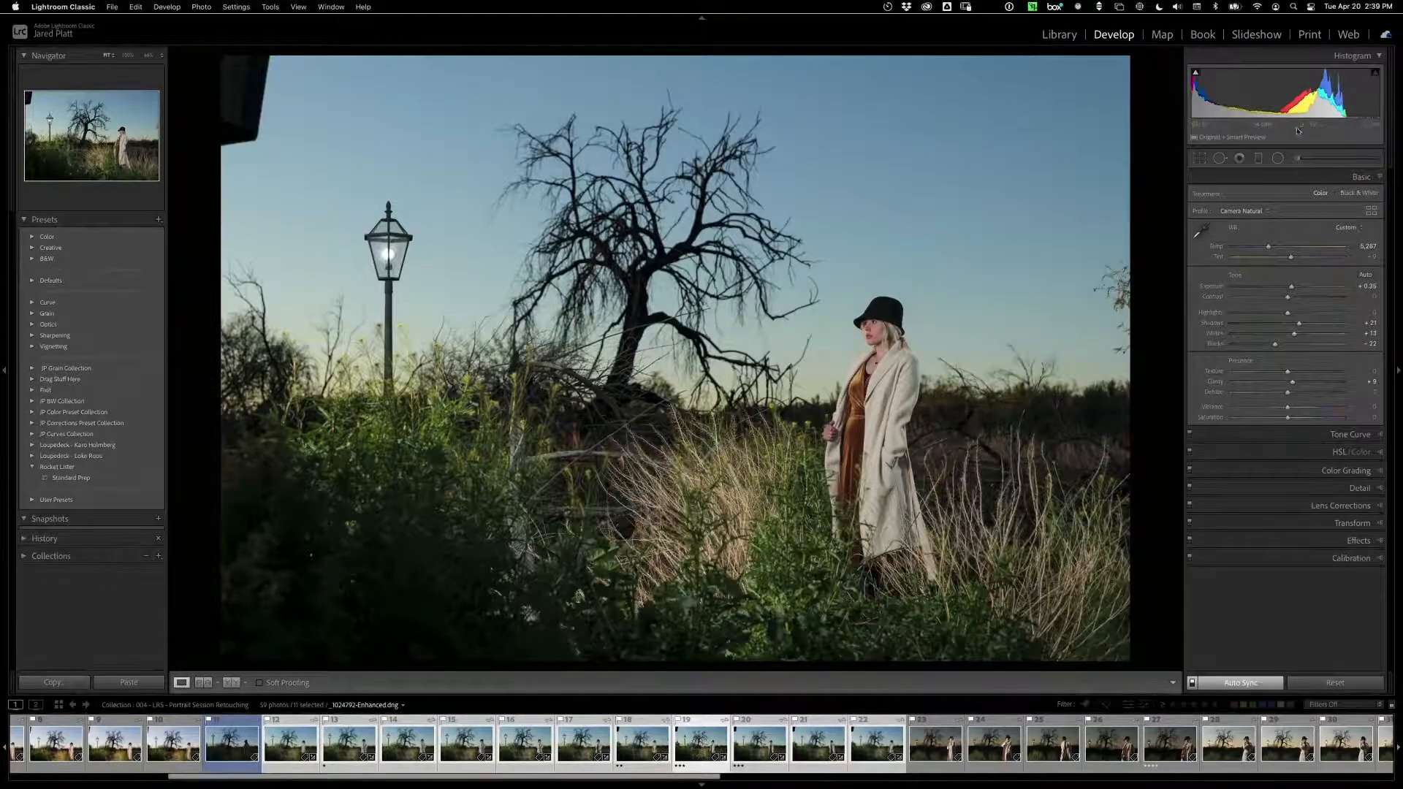
# Step: Draw a graduated filter from the top of the sky to the horizon with Exposure -0.44, Temp -11, reduced Shadows, Whites -13 and Saturation 10
pyautogui.click(1259, 159)
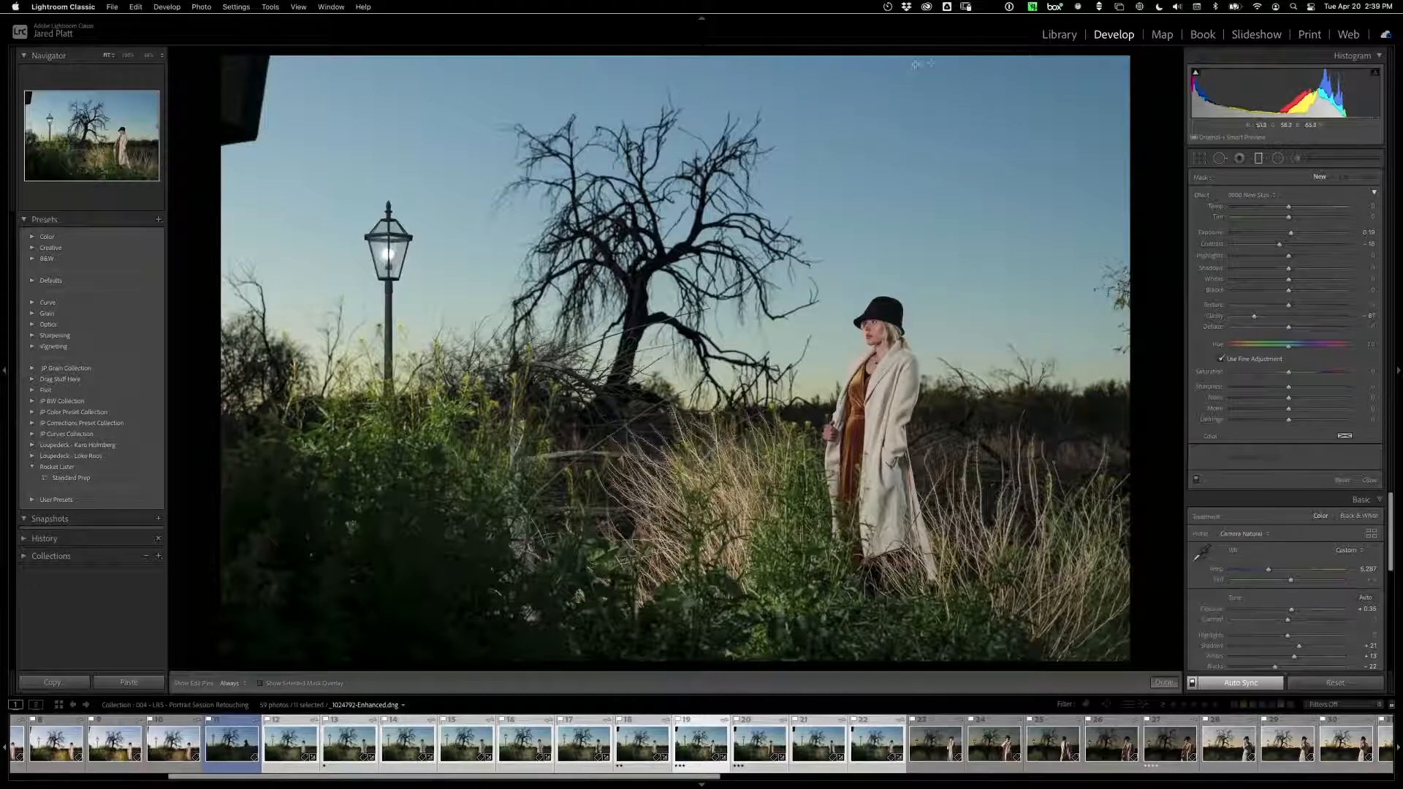
pyautogui.moveTo(927, 62); pyautogui.dragTo(931, 412)
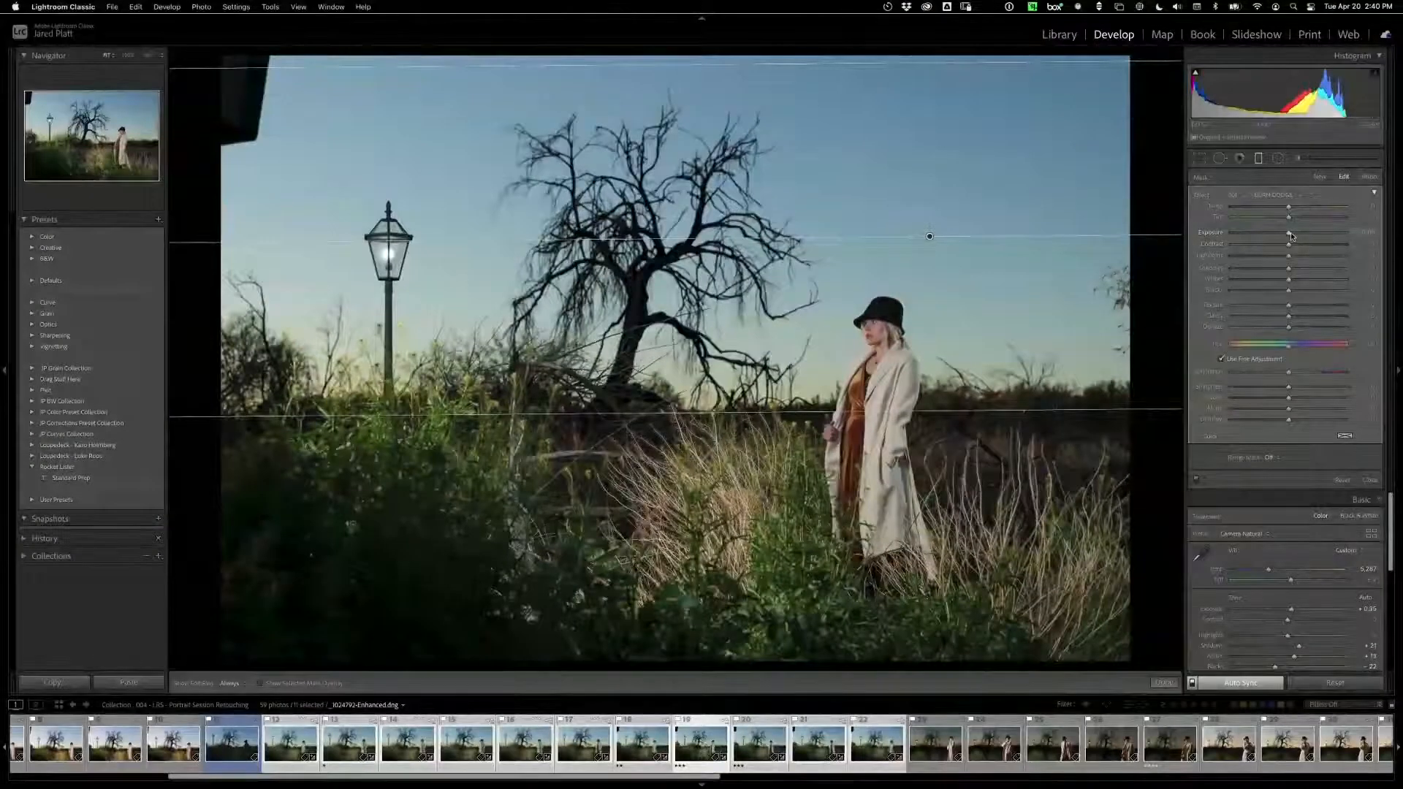
pyautogui.moveTo(1290, 235); pyautogui.dragTo(1283, 208)
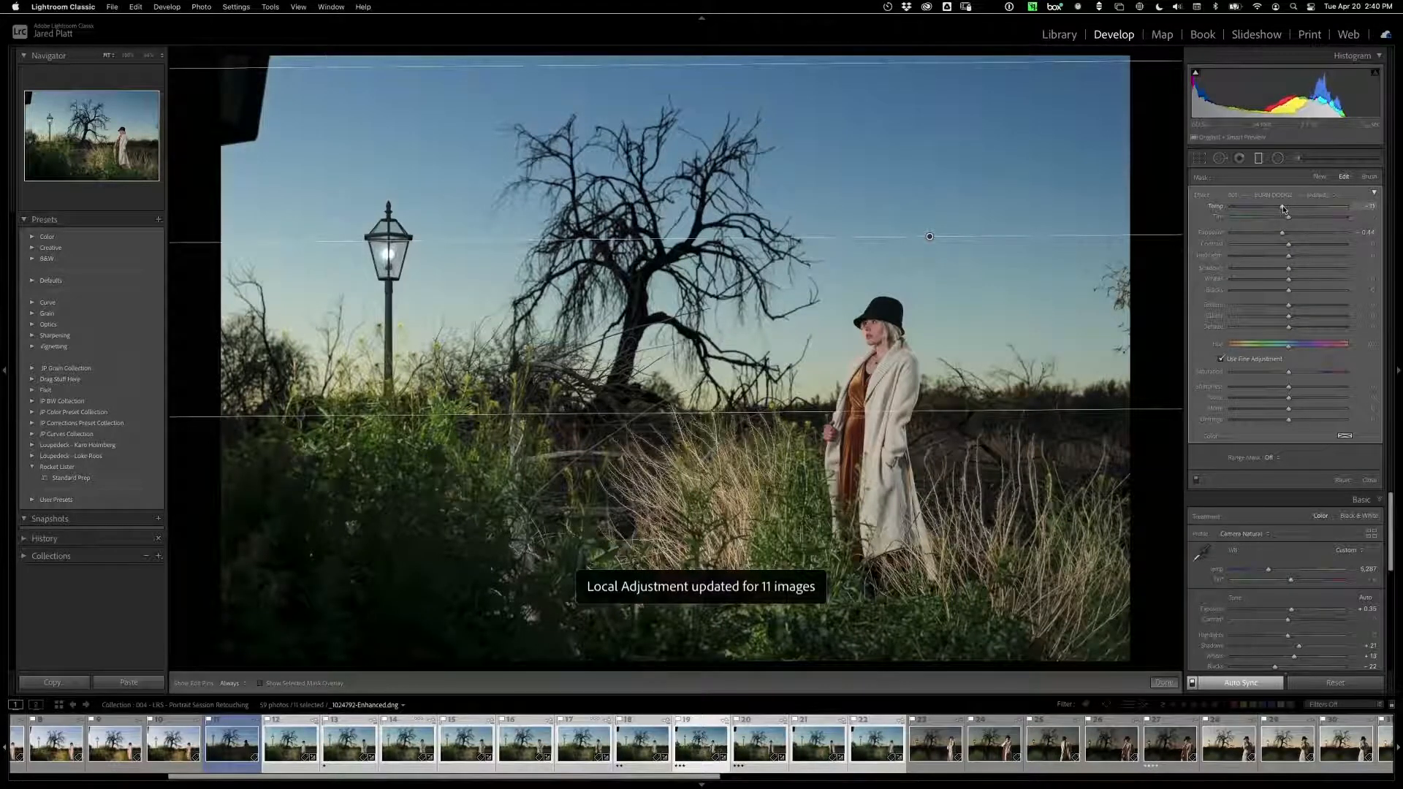
pyautogui.moveTo(1283, 208); pyautogui.dragTo(1282, 209)
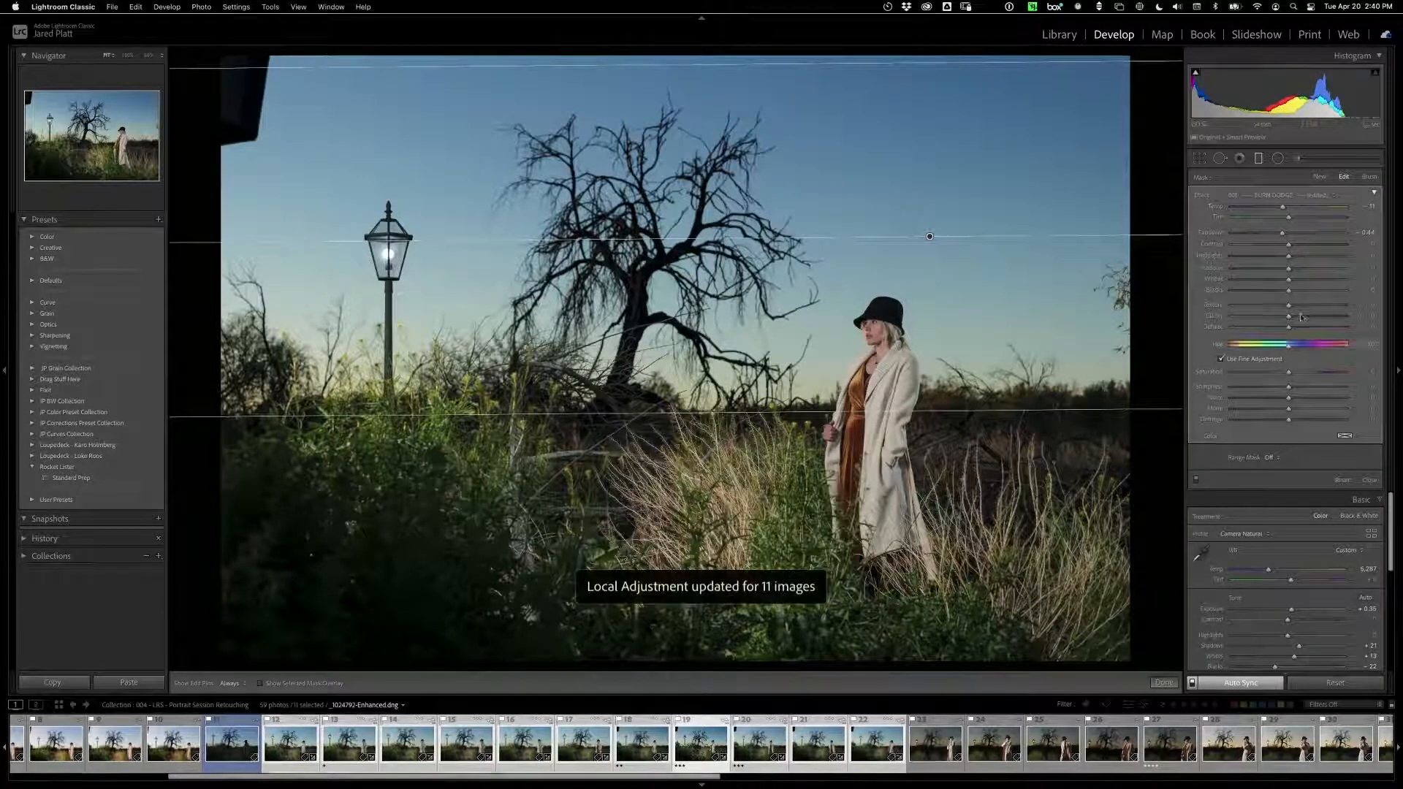
pyautogui.moveTo(1288, 271)
pyautogui.mouseDown()
pyautogui.moveTo(1267, 270)
pyautogui.moveTo(1297, 271)
pyautogui.moveTo(1267, 271)
pyautogui.moveTo(1280, 282)
pyautogui.mouseUp()
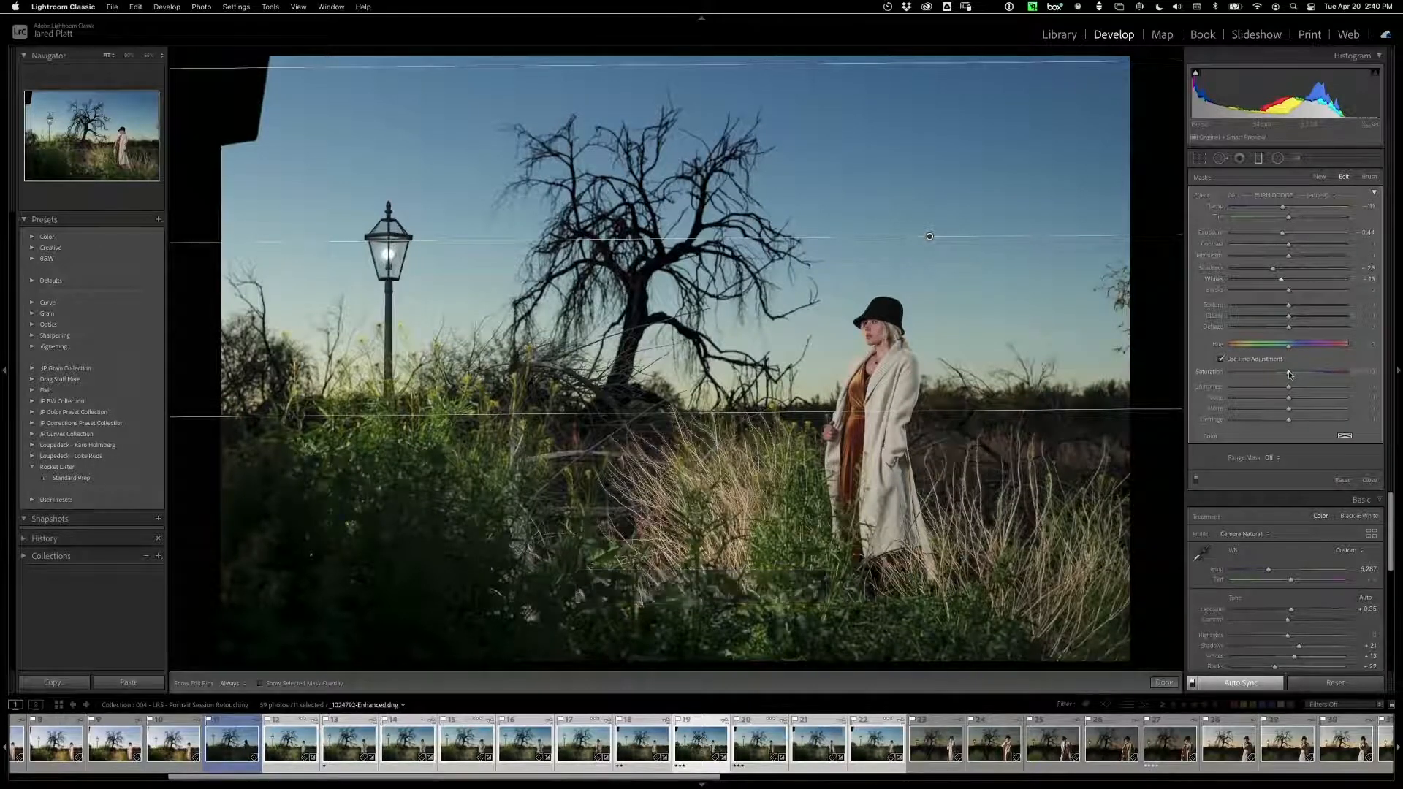
pyautogui.moveTo(1296, 372); pyautogui.dragTo(1297, 373)
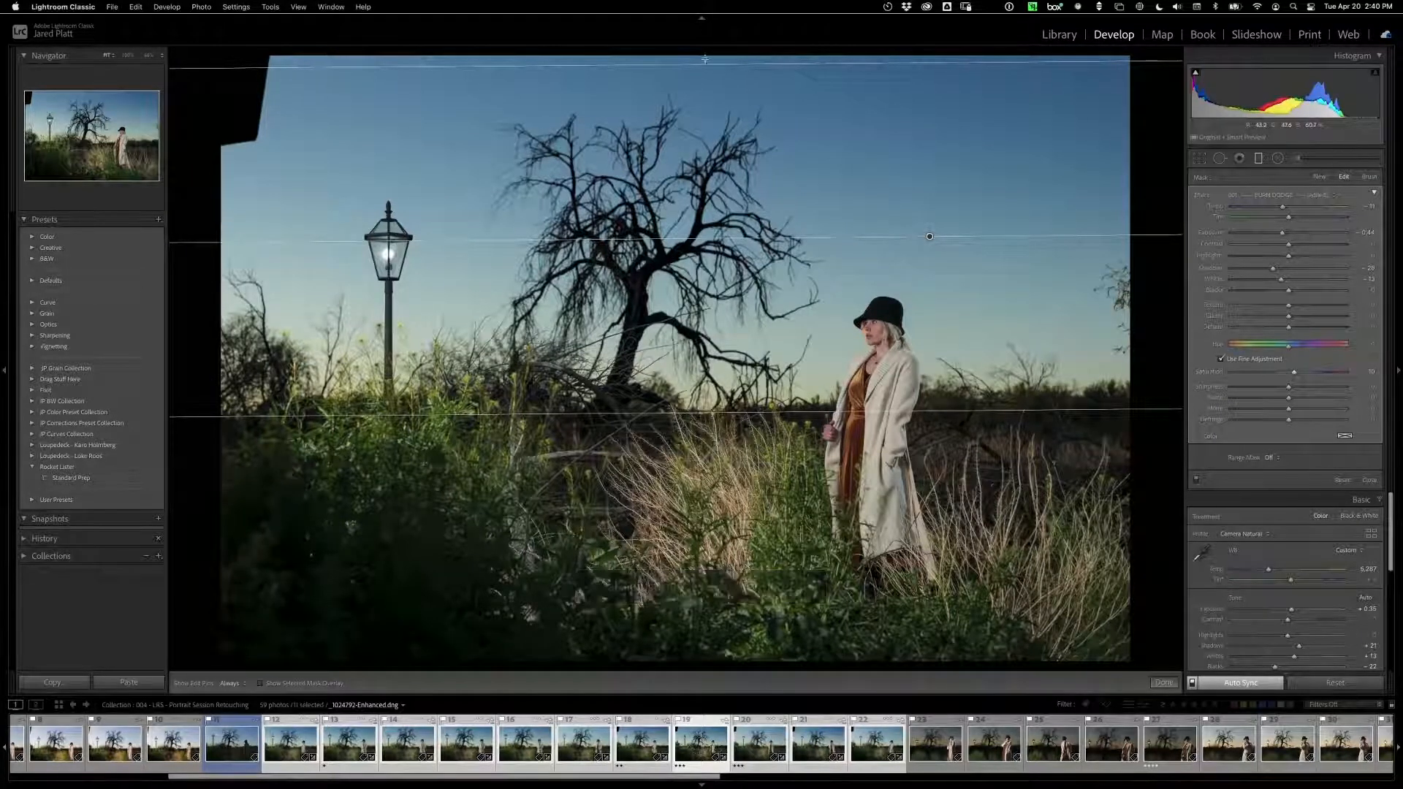
# Step: Show the mask overlay and shift the graduated filter and its edge lines lower so the fade ends below the horizon
pyautogui.moveTo(708, 65)
pyautogui.mouseDown()
pyautogui.moveTo(712, 85)
pyautogui.moveTo(712, 64)
pyautogui.mouseUp()
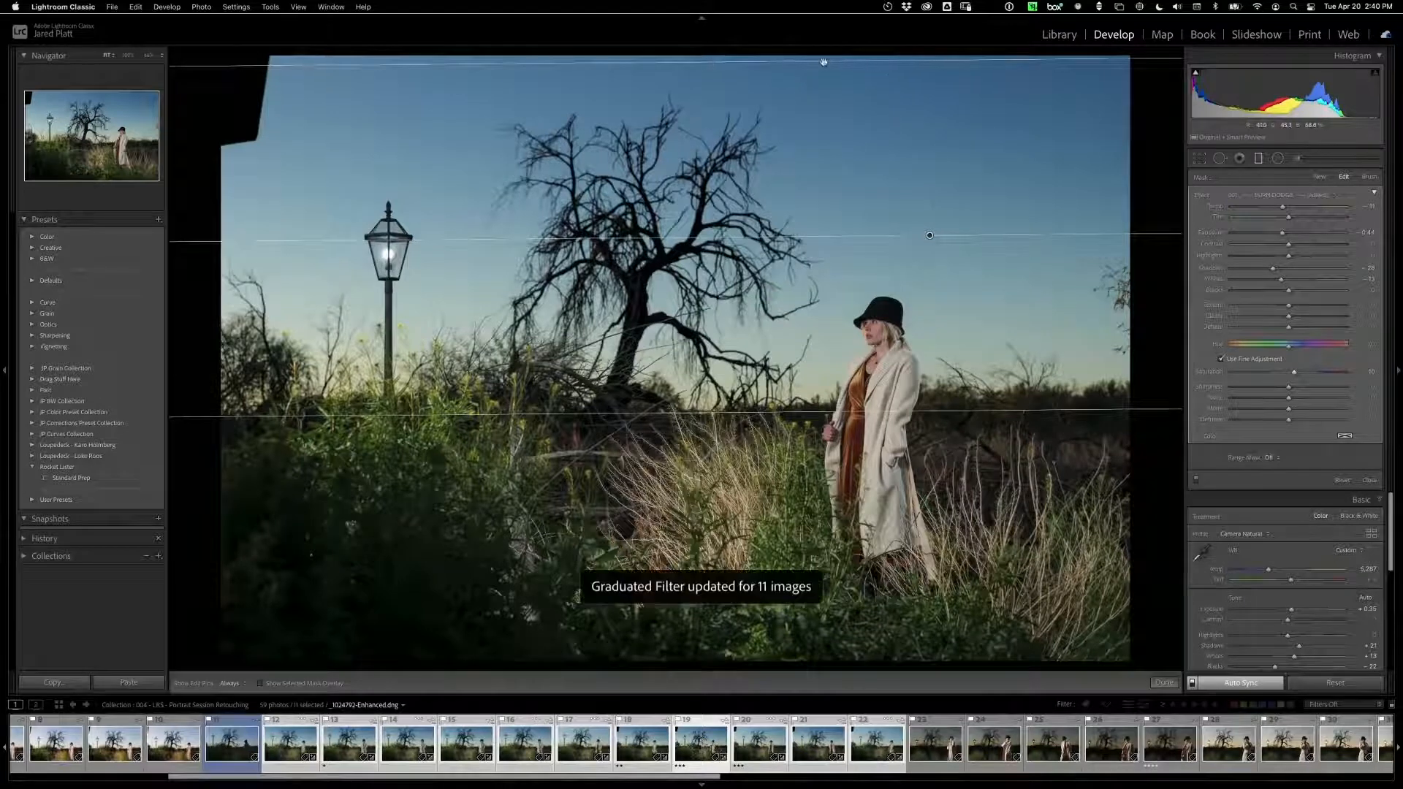
pyautogui.moveTo(821, 57); pyautogui.dragTo(820, 87)
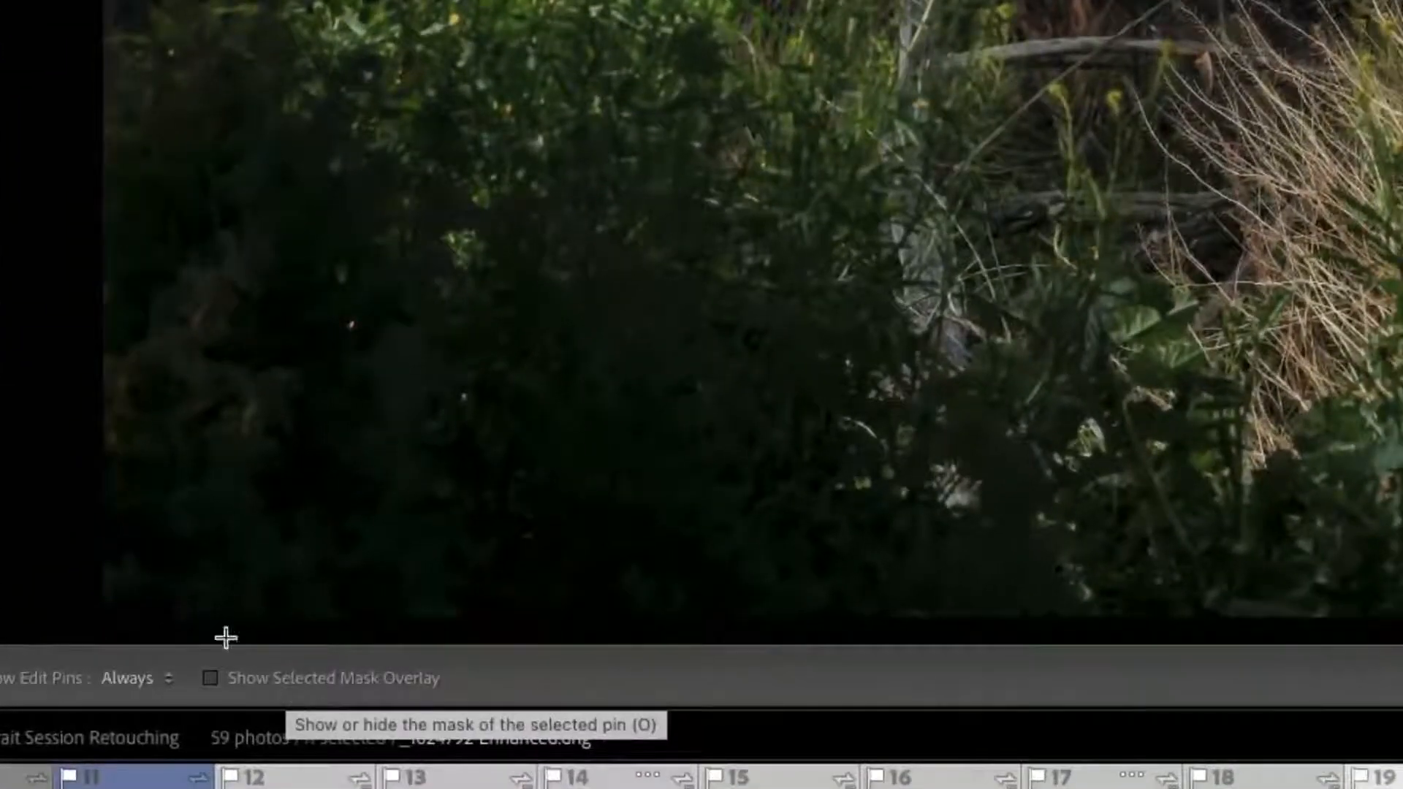
pyautogui.click(210, 678)
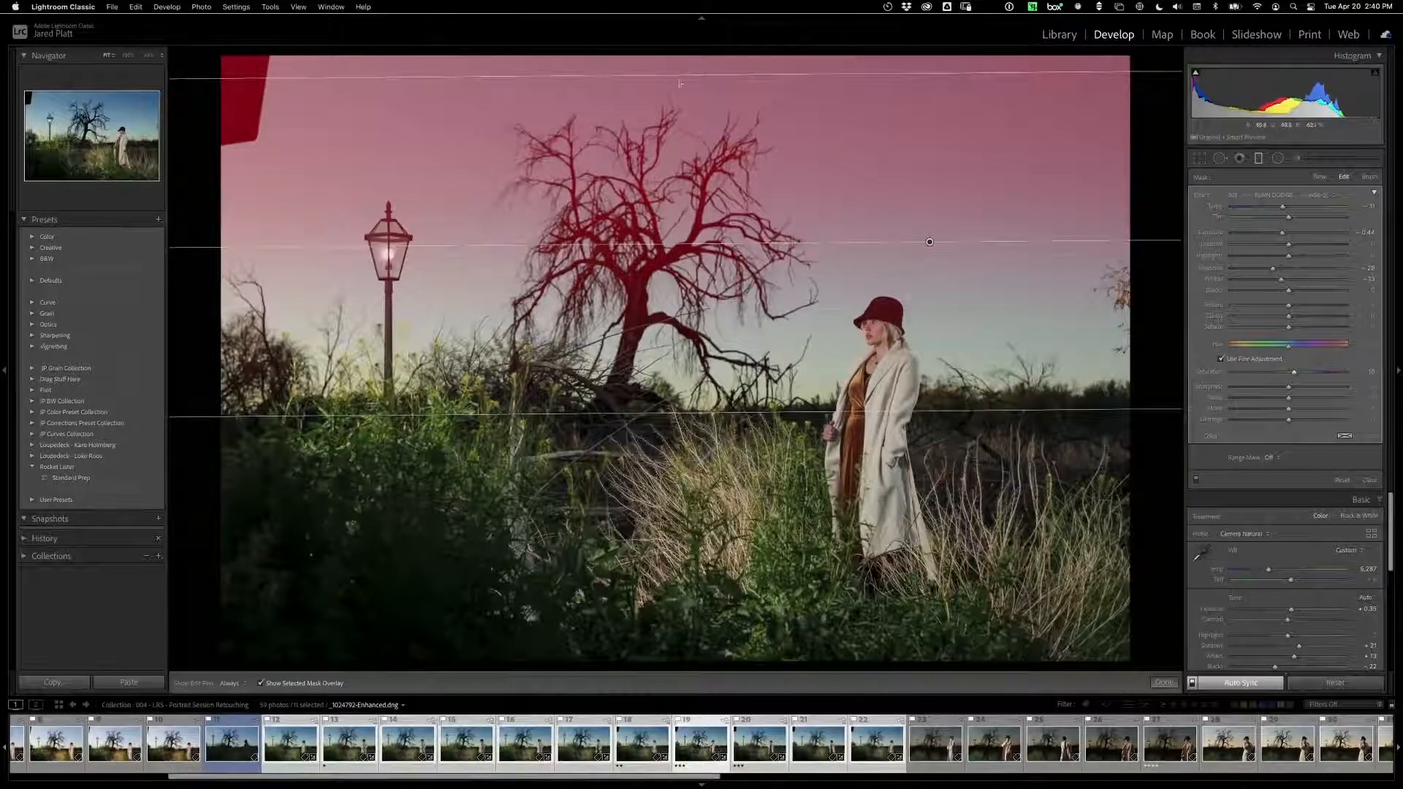
pyautogui.moveTo(828, 76)
pyautogui.mouseDown()
pyautogui.moveTo(831, 413)
pyautogui.moveTo(835, 68)
pyautogui.mouseUp()
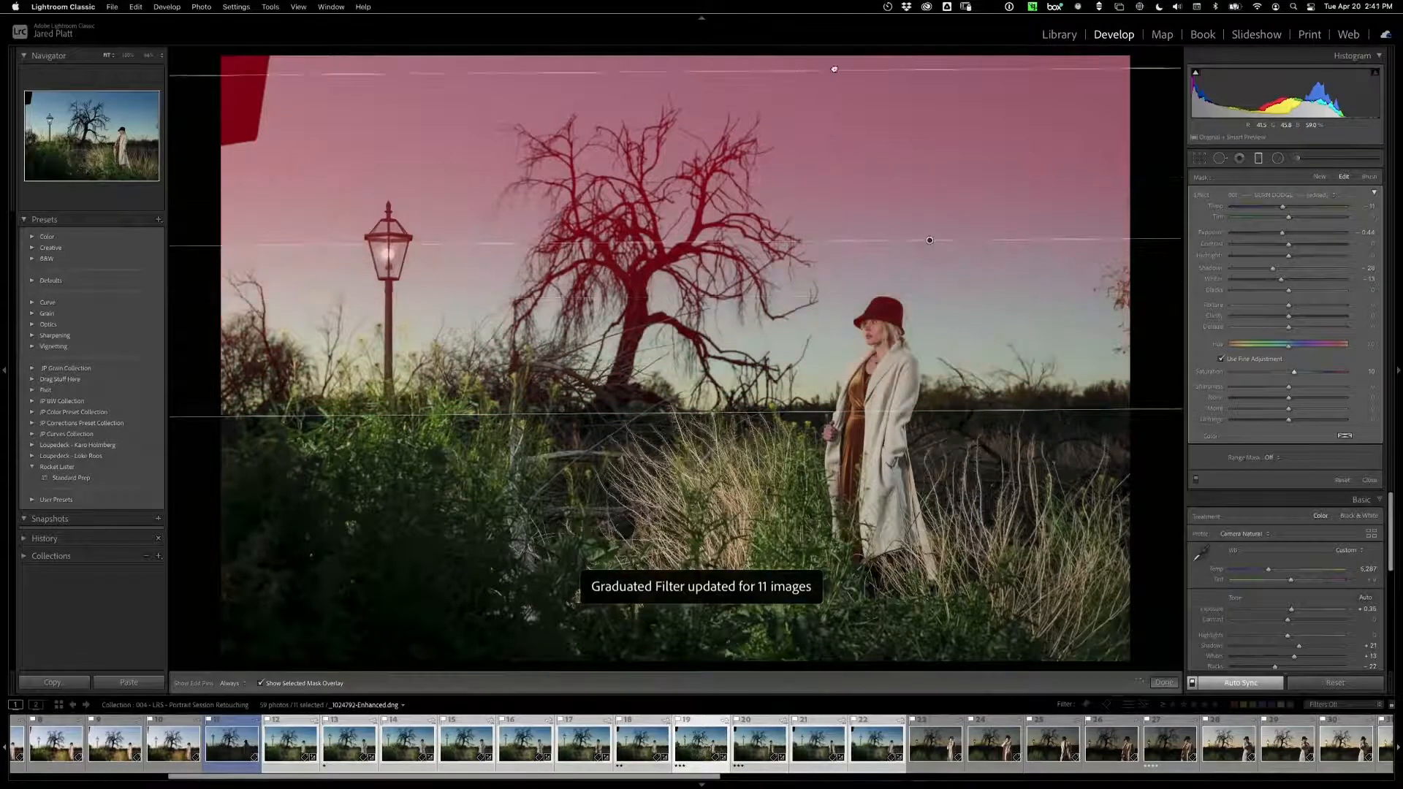
pyautogui.moveTo(836, 412)
pyautogui.mouseDown()
pyautogui.moveTo(848, 600)
pyautogui.moveTo(842, 241)
pyautogui.moveTo(844, 439)
pyautogui.mouseUp()
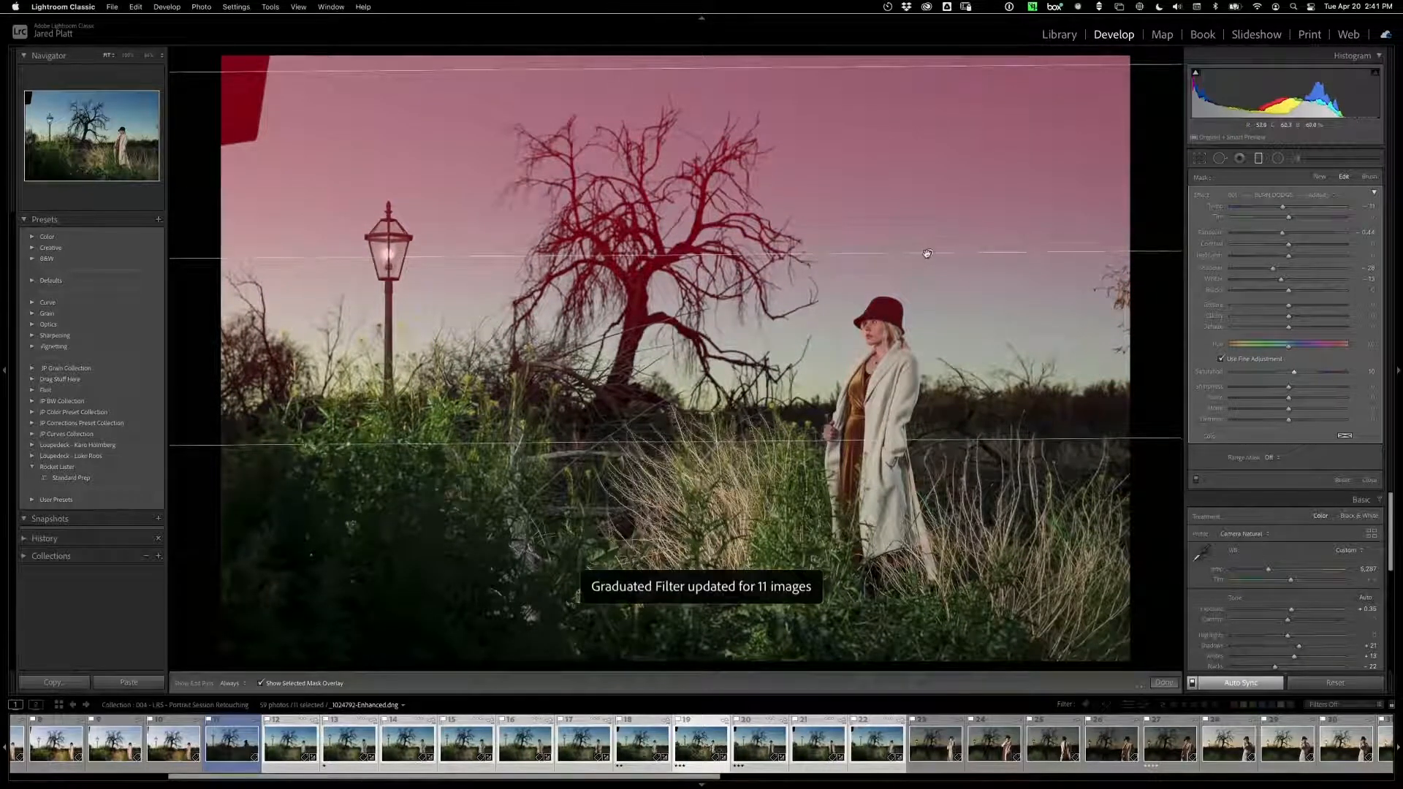
pyautogui.moveTo(928, 253)
pyautogui.mouseDown()
pyautogui.moveTo(932, 289)
pyautogui.moveTo(927, 274)
pyautogui.mouseUp()
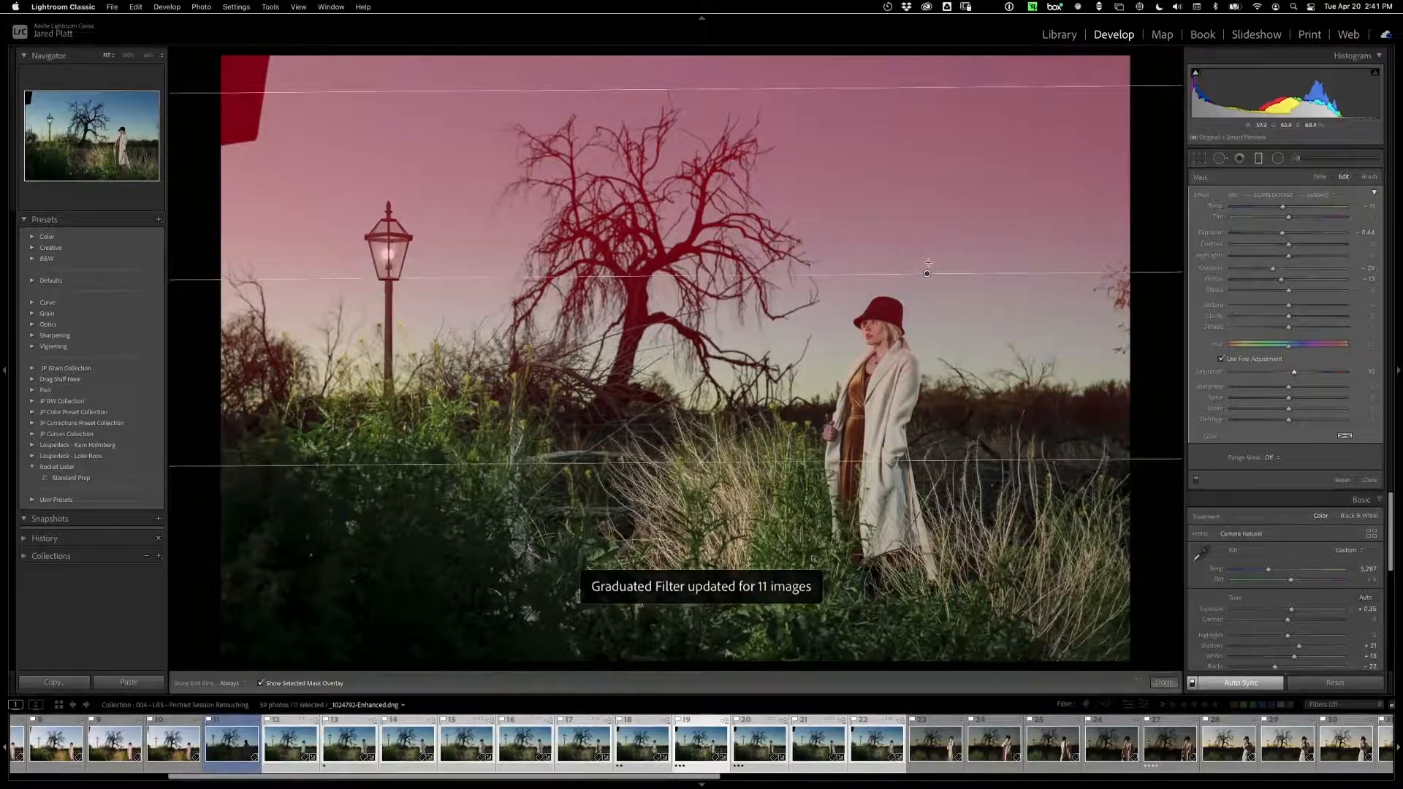
pyautogui.moveTo(918, 92); pyautogui.dragTo(919, 106)
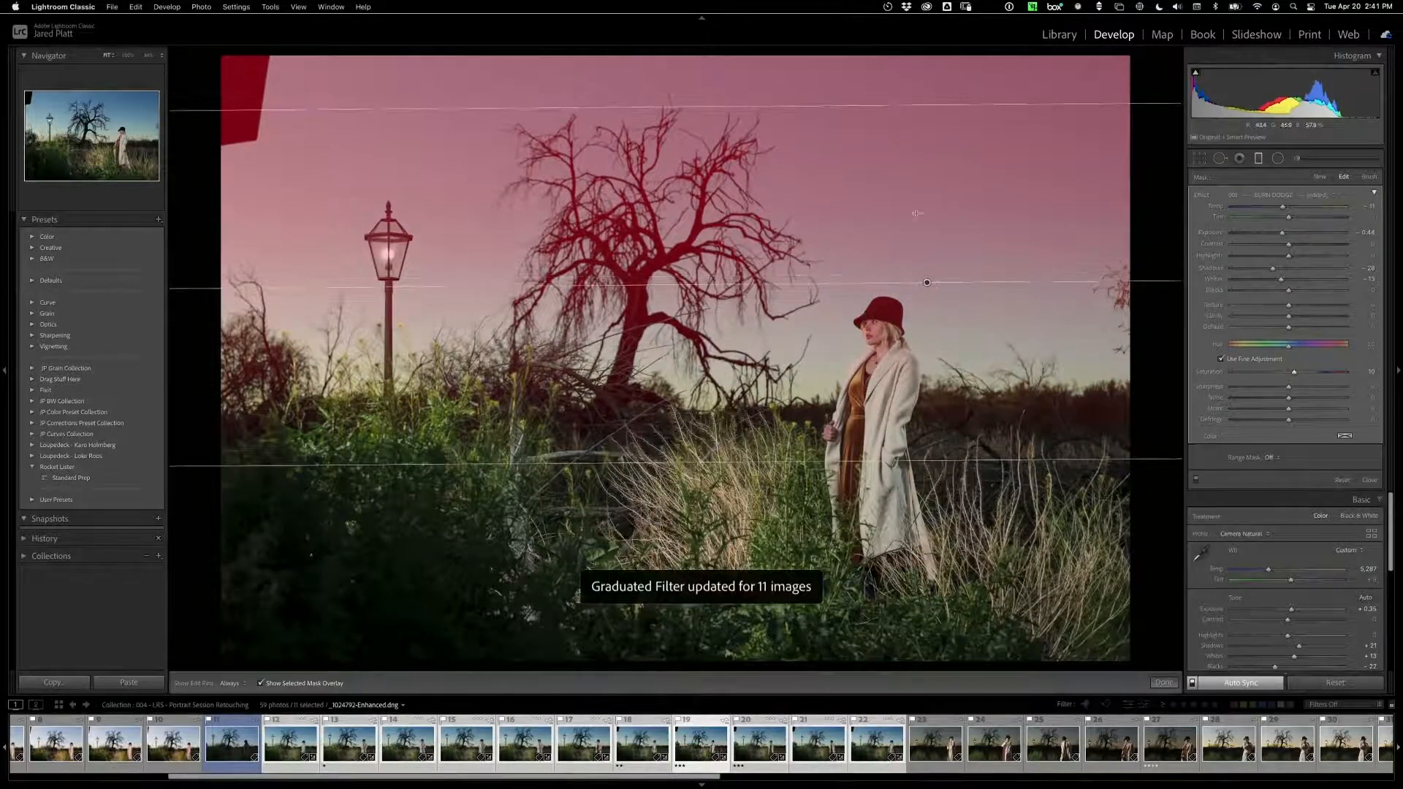
pyautogui.moveTo(926, 285); pyautogui.dragTo(927, 289)
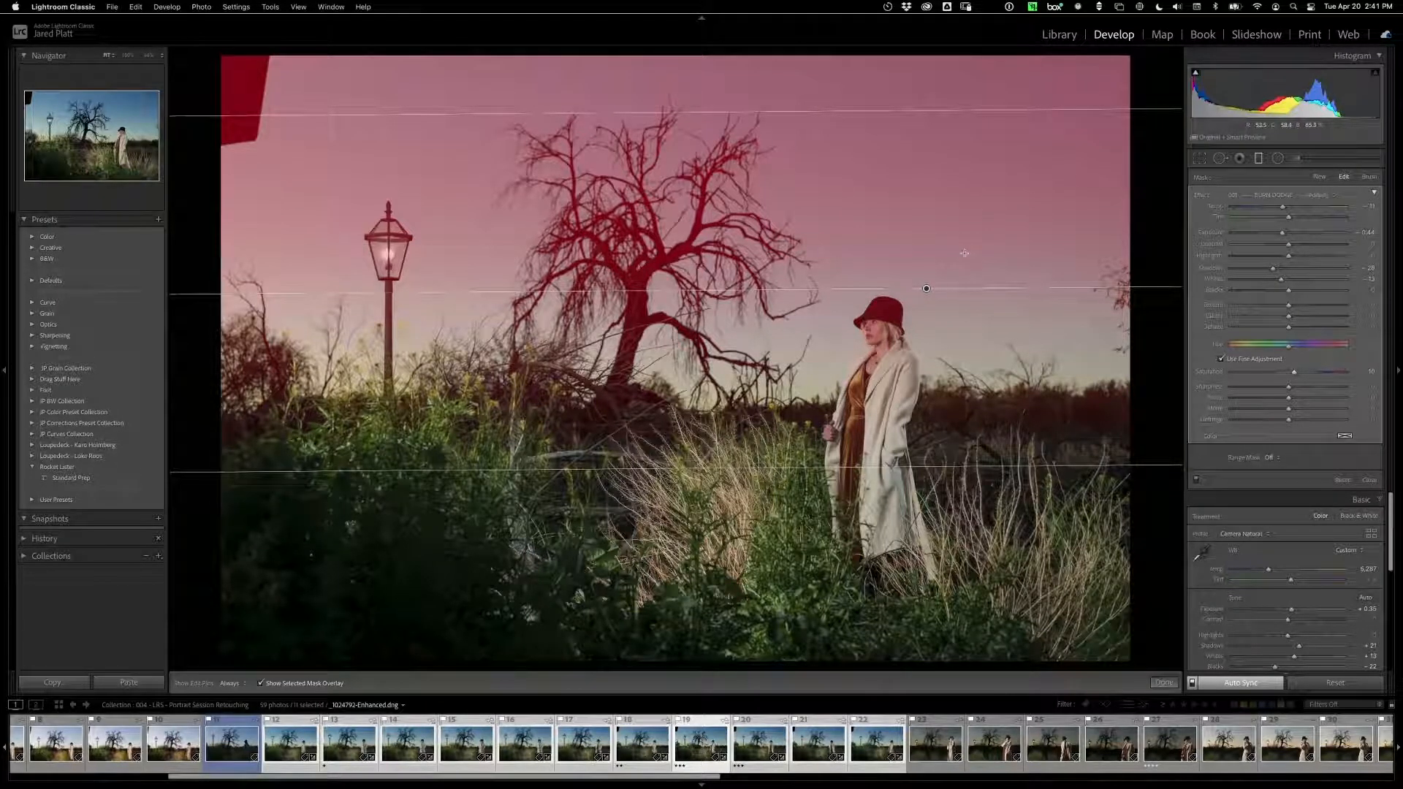
# Step: Limit the graduated filter with a Color range mask sampled from the open sky above the woman, and hide the mask overlay
pyautogui.click(260, 684)
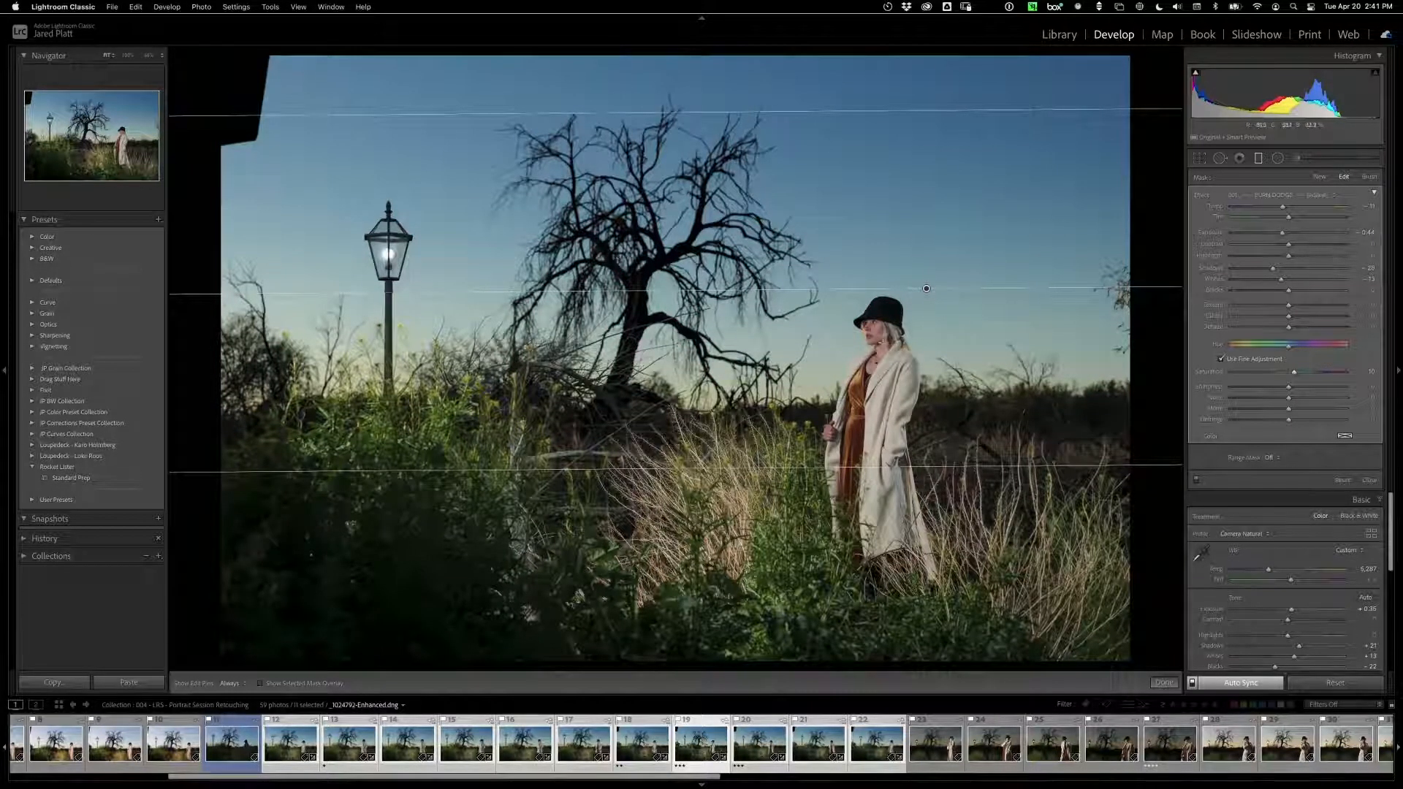
pyautogui.click(261, 684)
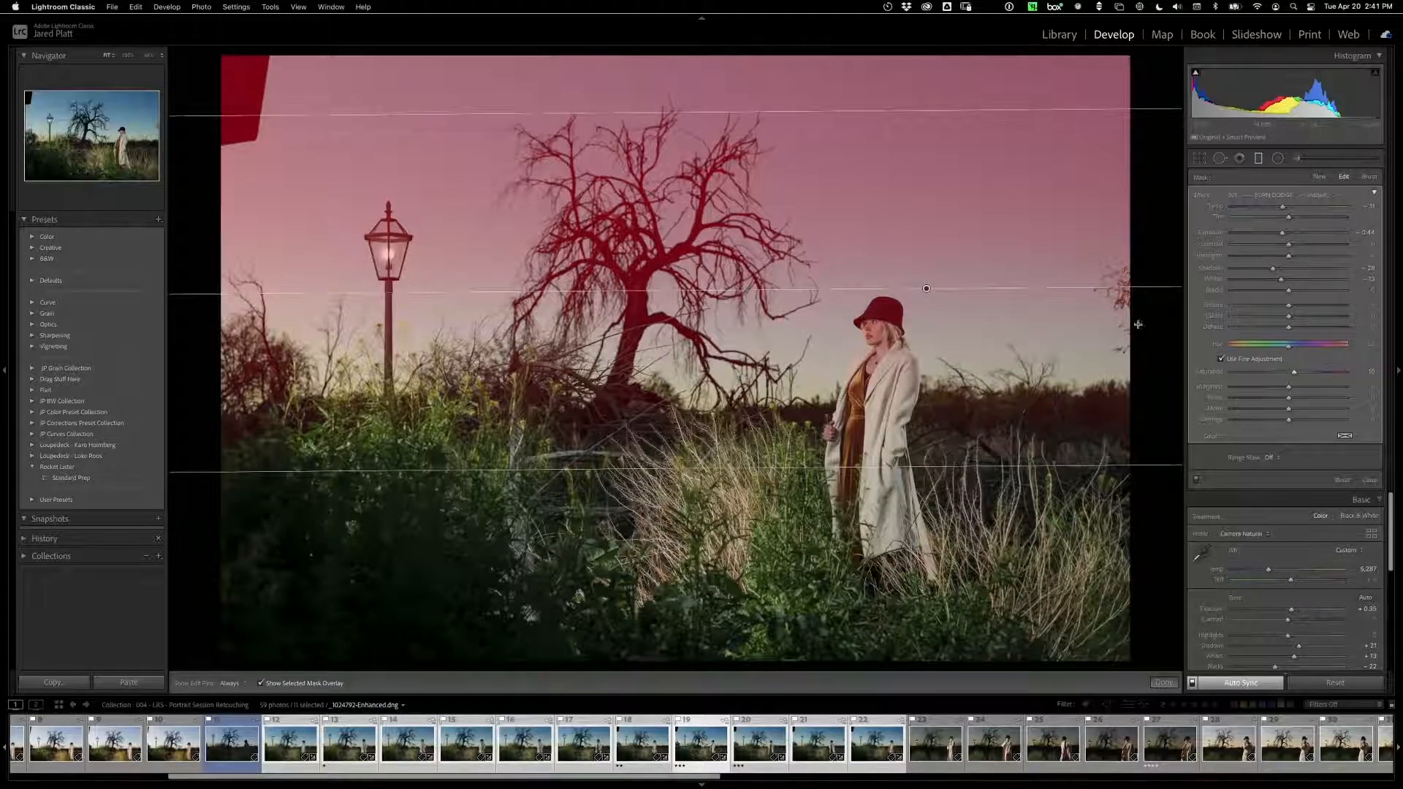
pyautogui.click(1272, 459)
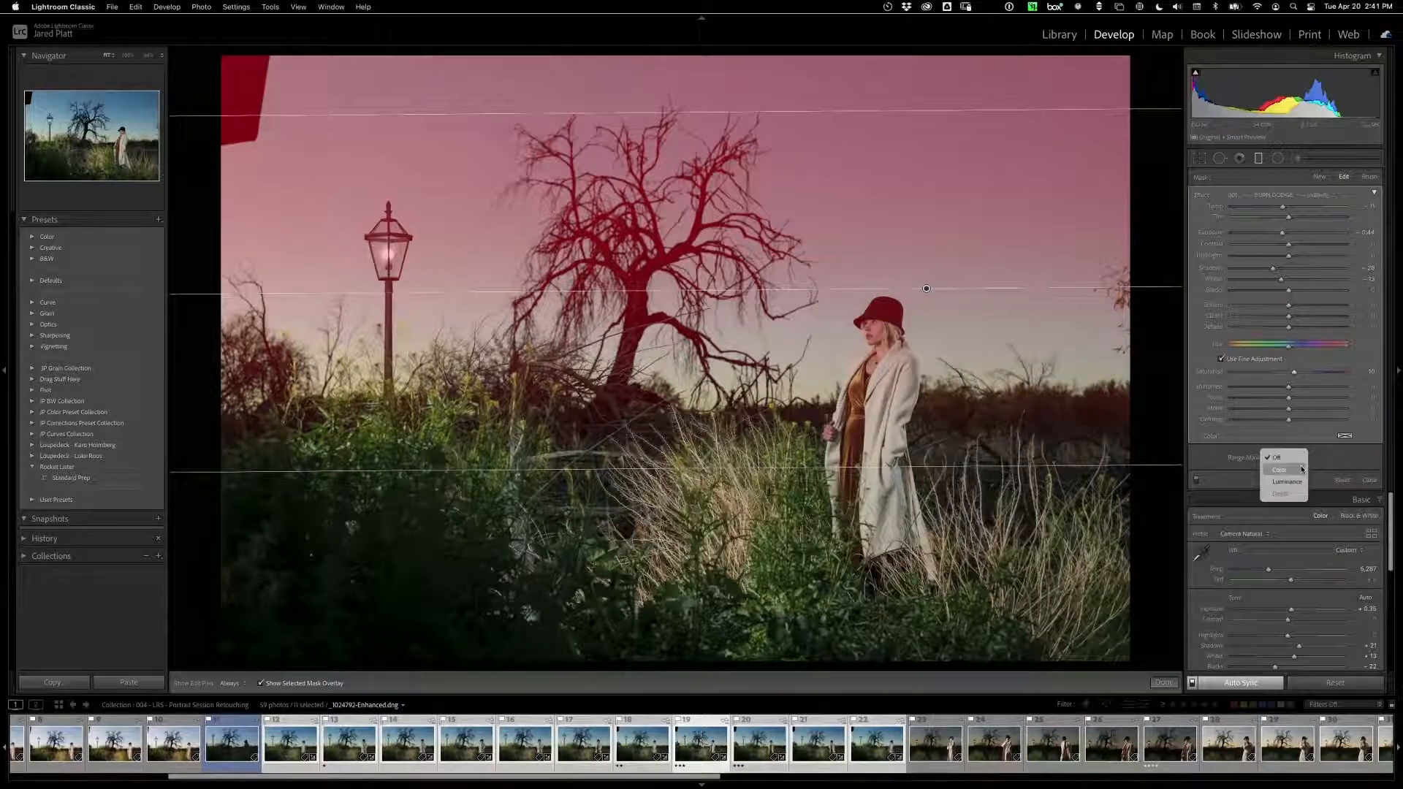
pyautogui.click(1282, 472)
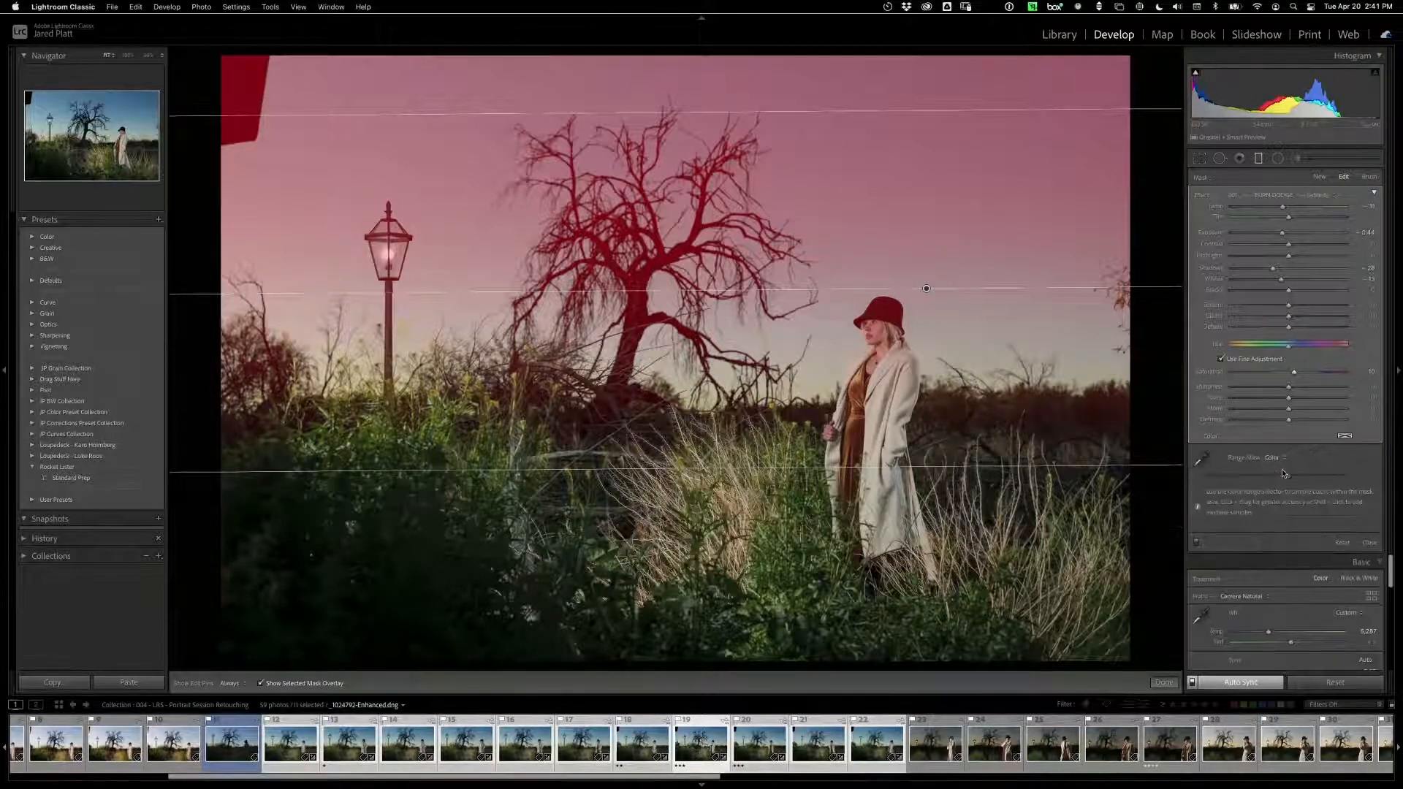
pyautogui.click(1203, 460)
pyautogui.moveTo(857, 69); pyautogui.dragTo(852, 300)
pyautogui.press('o')
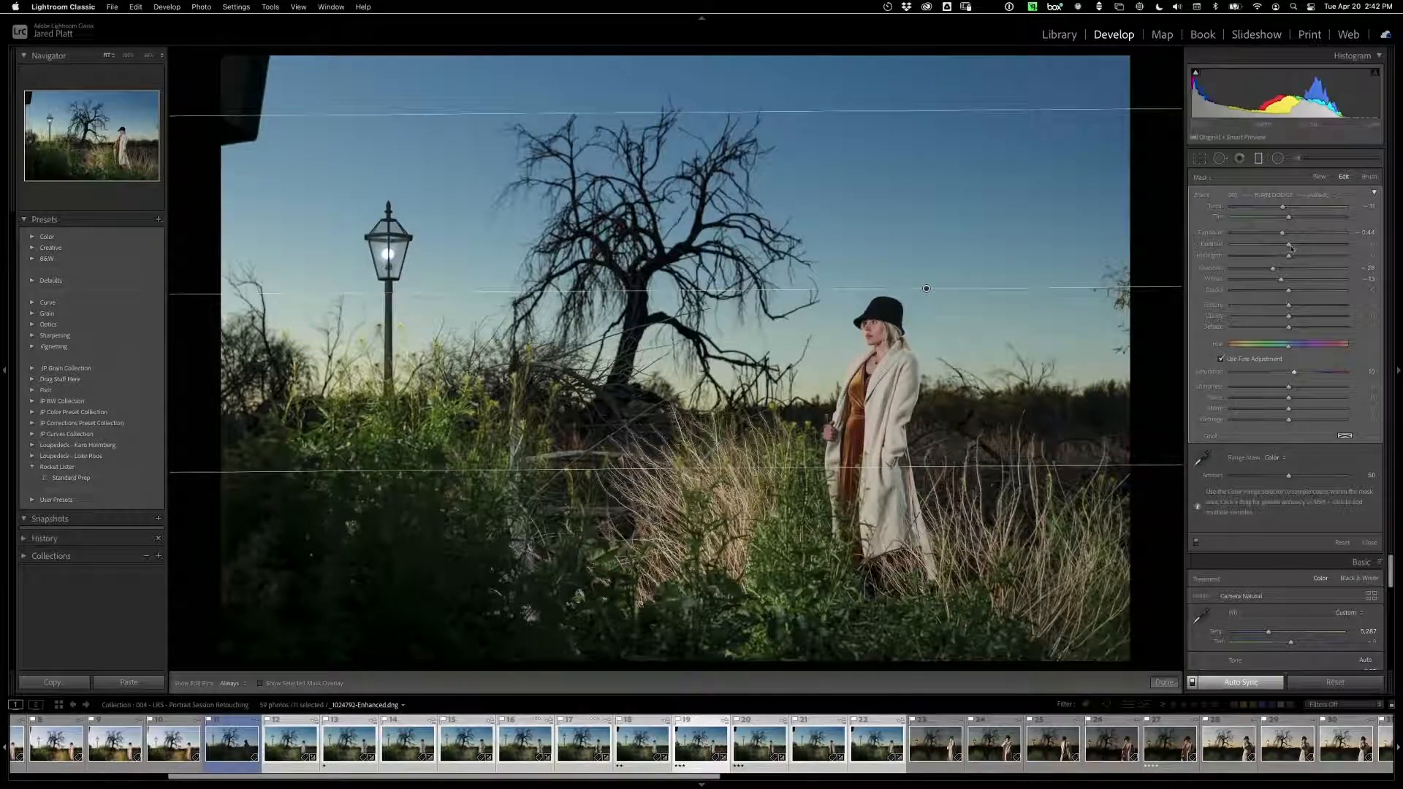
# Step: Set the graduated filter's Exposure to 0.21 and move the filter slightly higher, to just above the woman's hat
pyautogui.moveTo(1282, 233); pyautogui.dragTo(1292, 239)
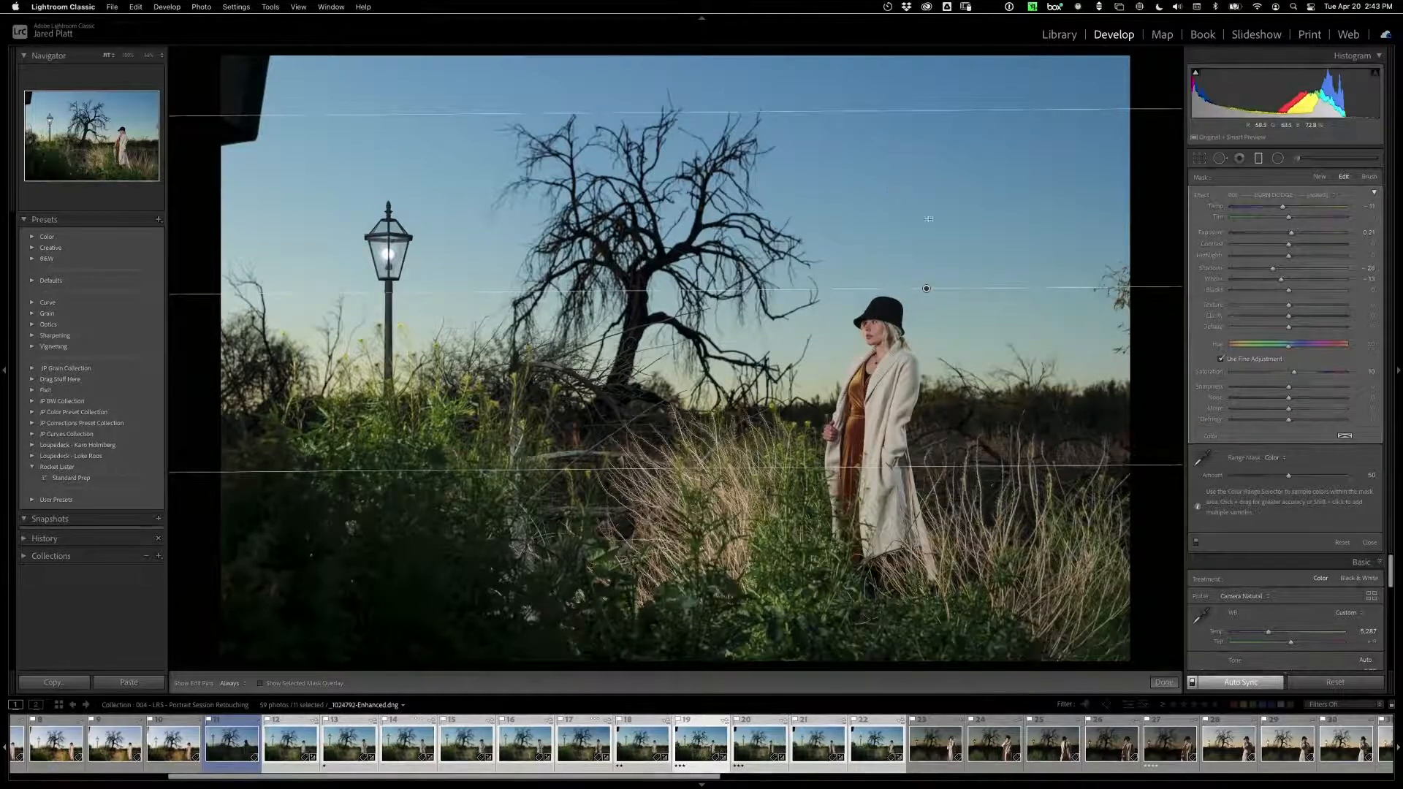
pyautogui.click(921, 190)
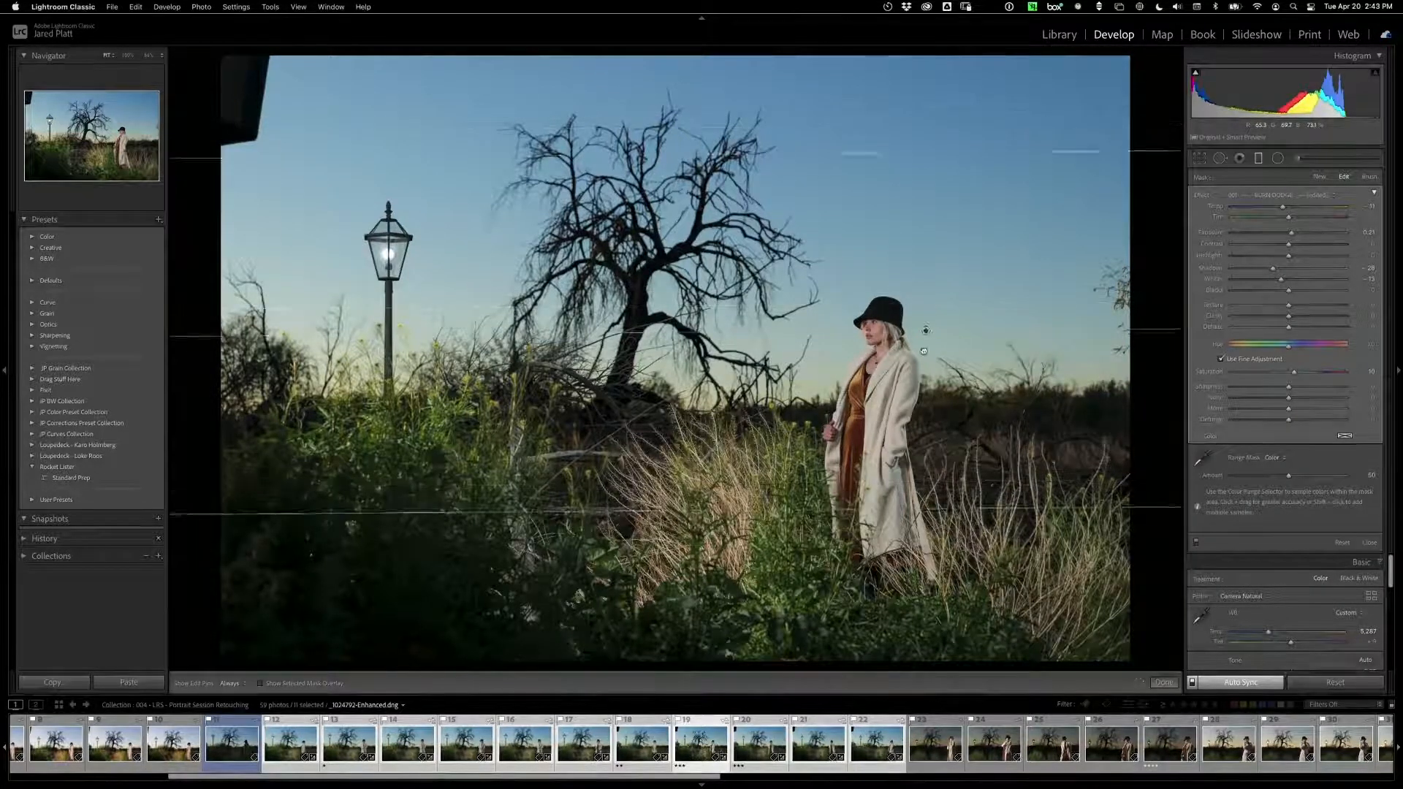
pyautogui.moveTo(921, 190); pyautogui.dragTo(922, 273)
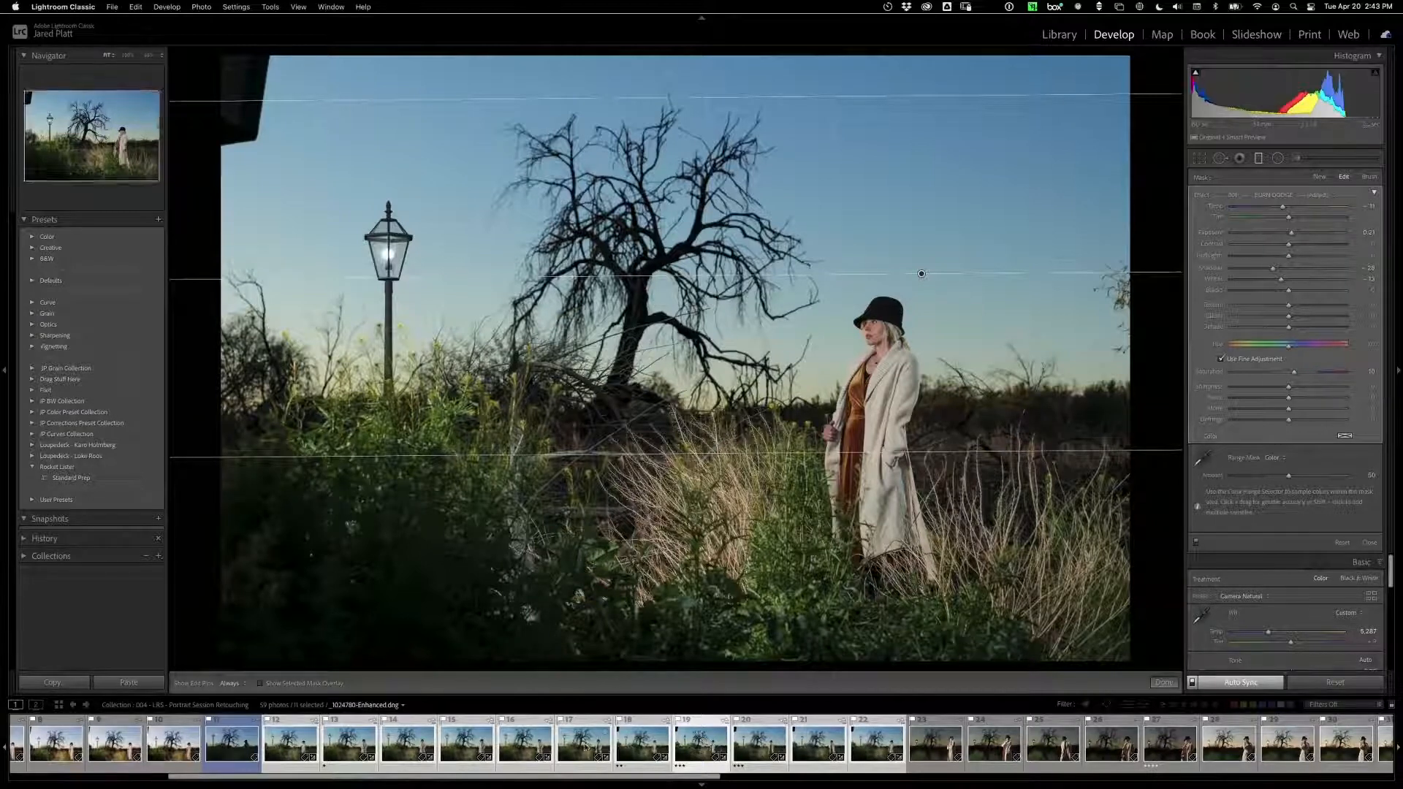
# Step: Show the mask overlay and check how the sky filter falls around the woman and tree in other photos of the selection
pyautogui.click(583, 747)
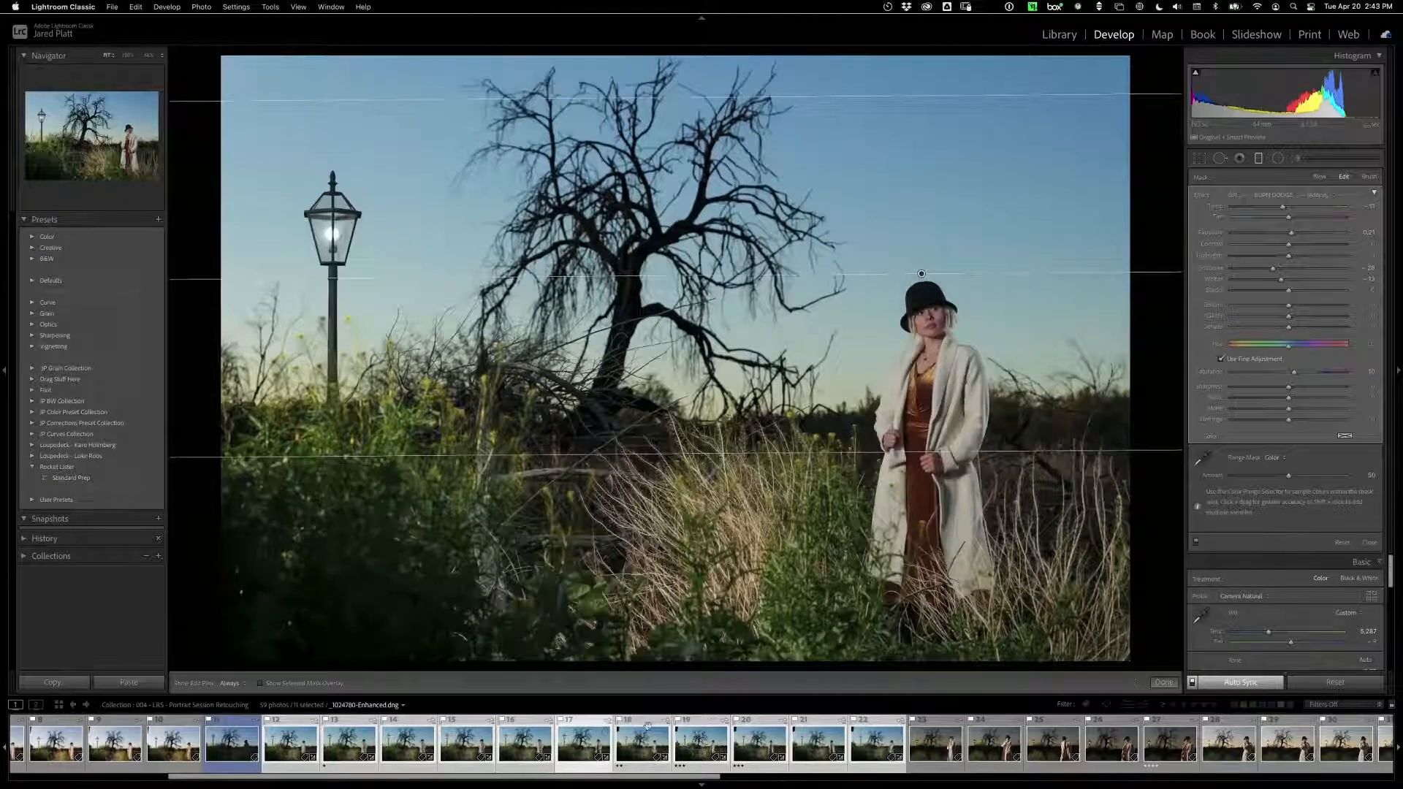
pyautogui.click(287, 684)
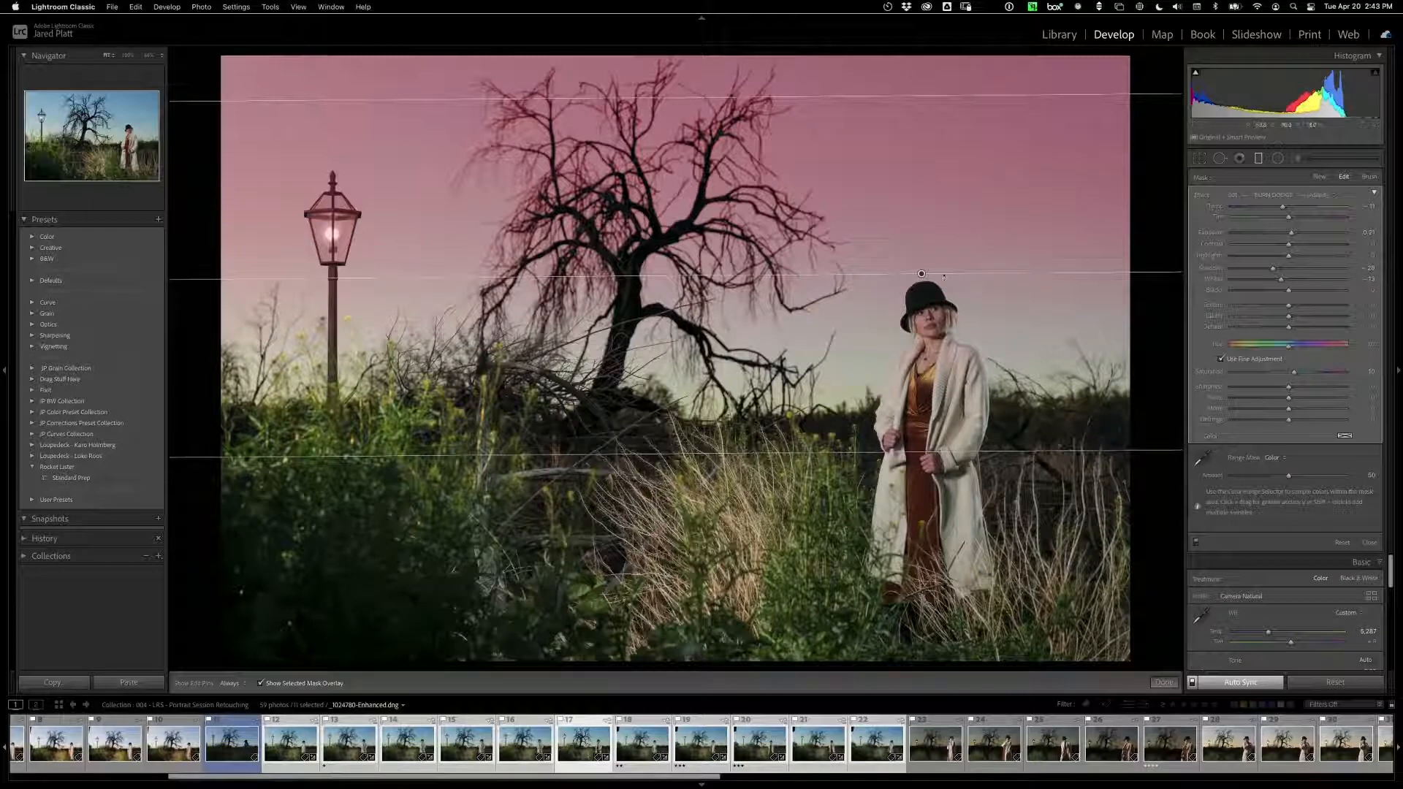
pyautogui.click(810, 745)
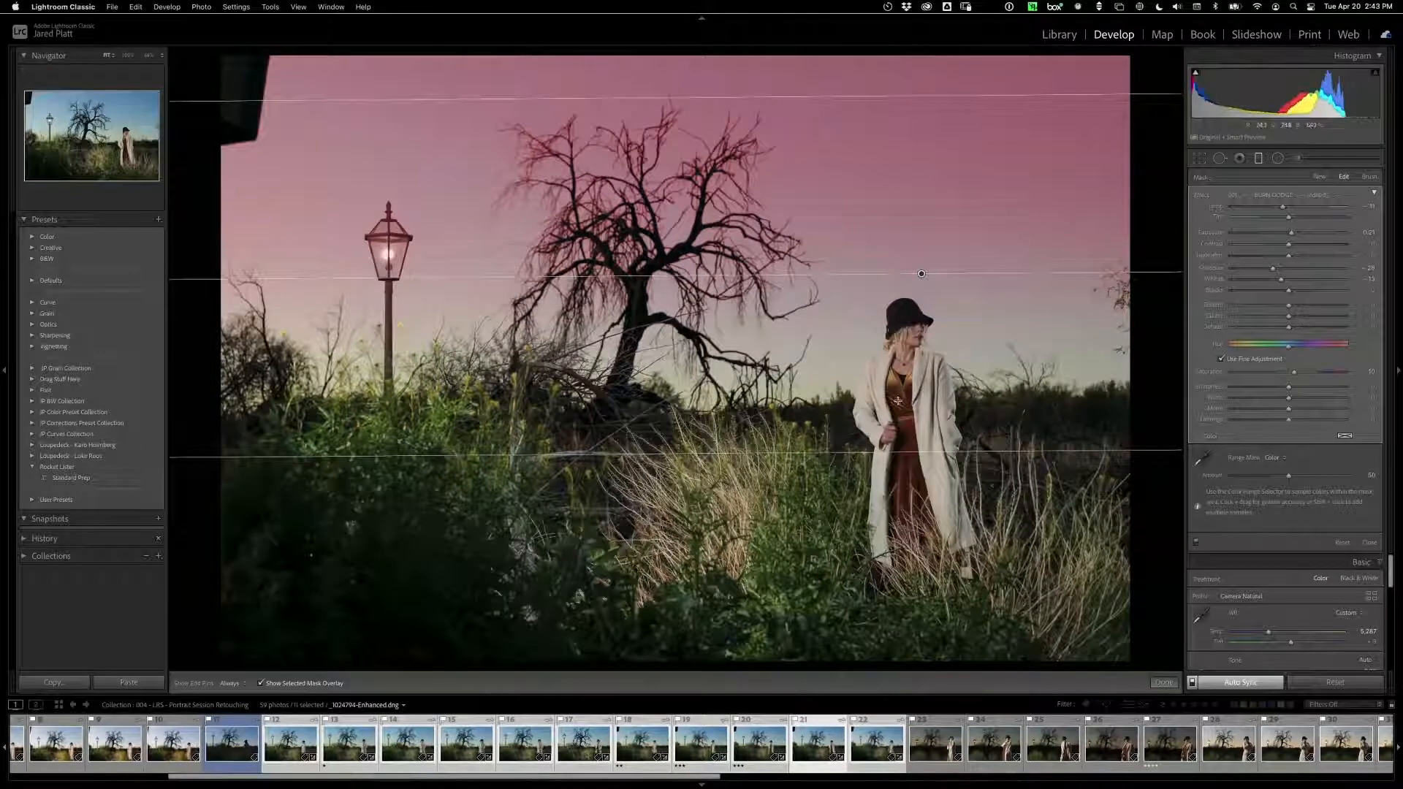
pyautogui.click(699, 744)
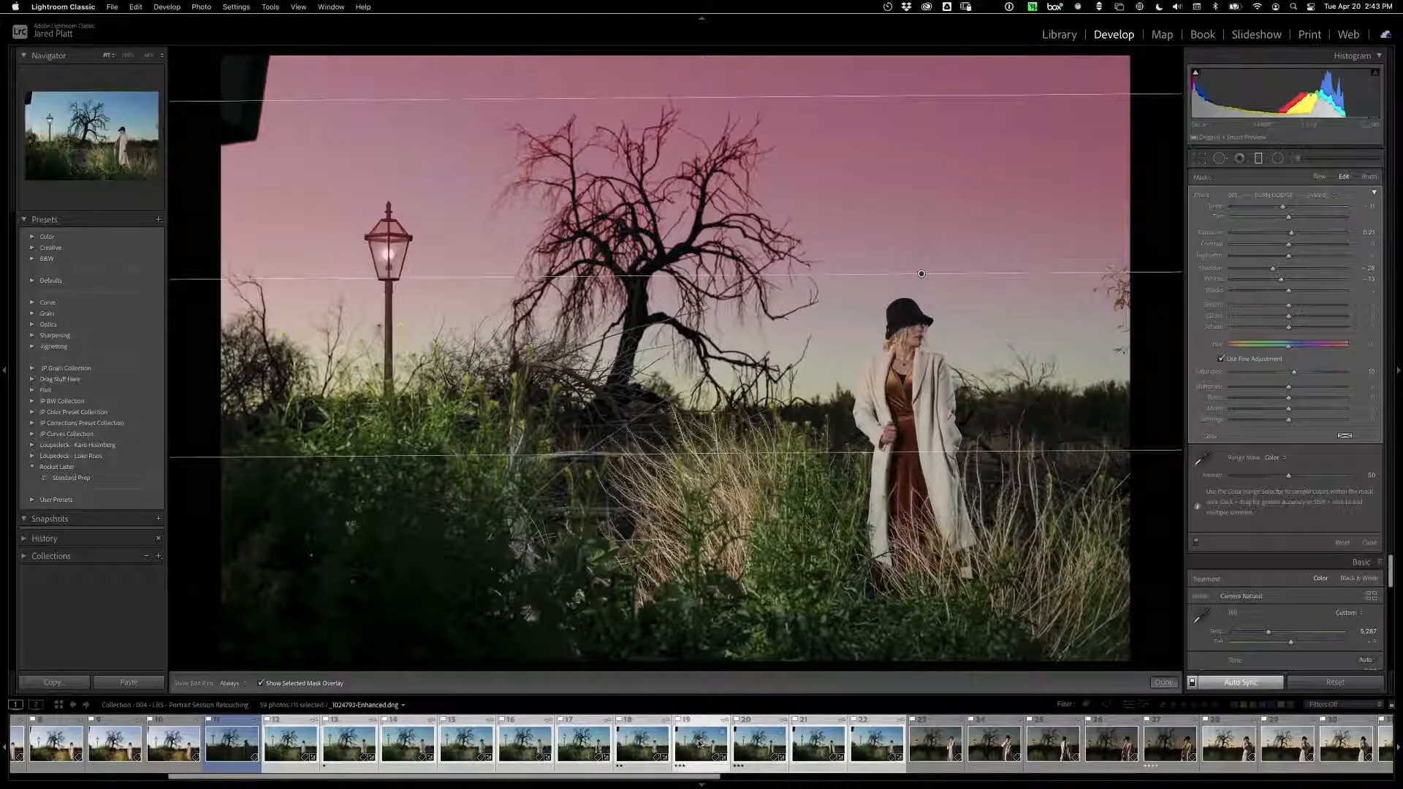
pyautogui.click(645, 741)
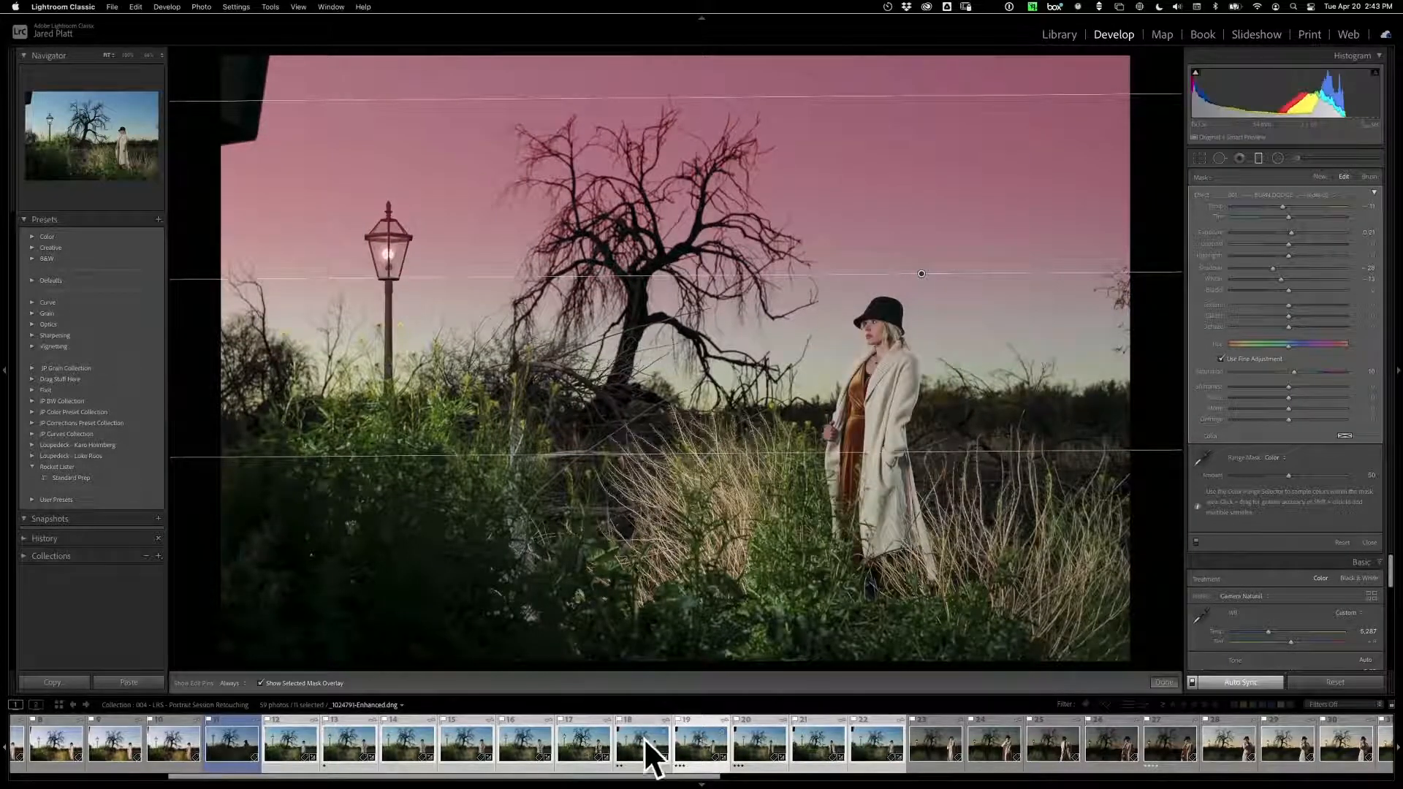
# Step: Check how the sky filter's mask covers the woman's hat in the last photos of the selection
pyautogui.click(758, 742)
pyautogui.click(819, 743)
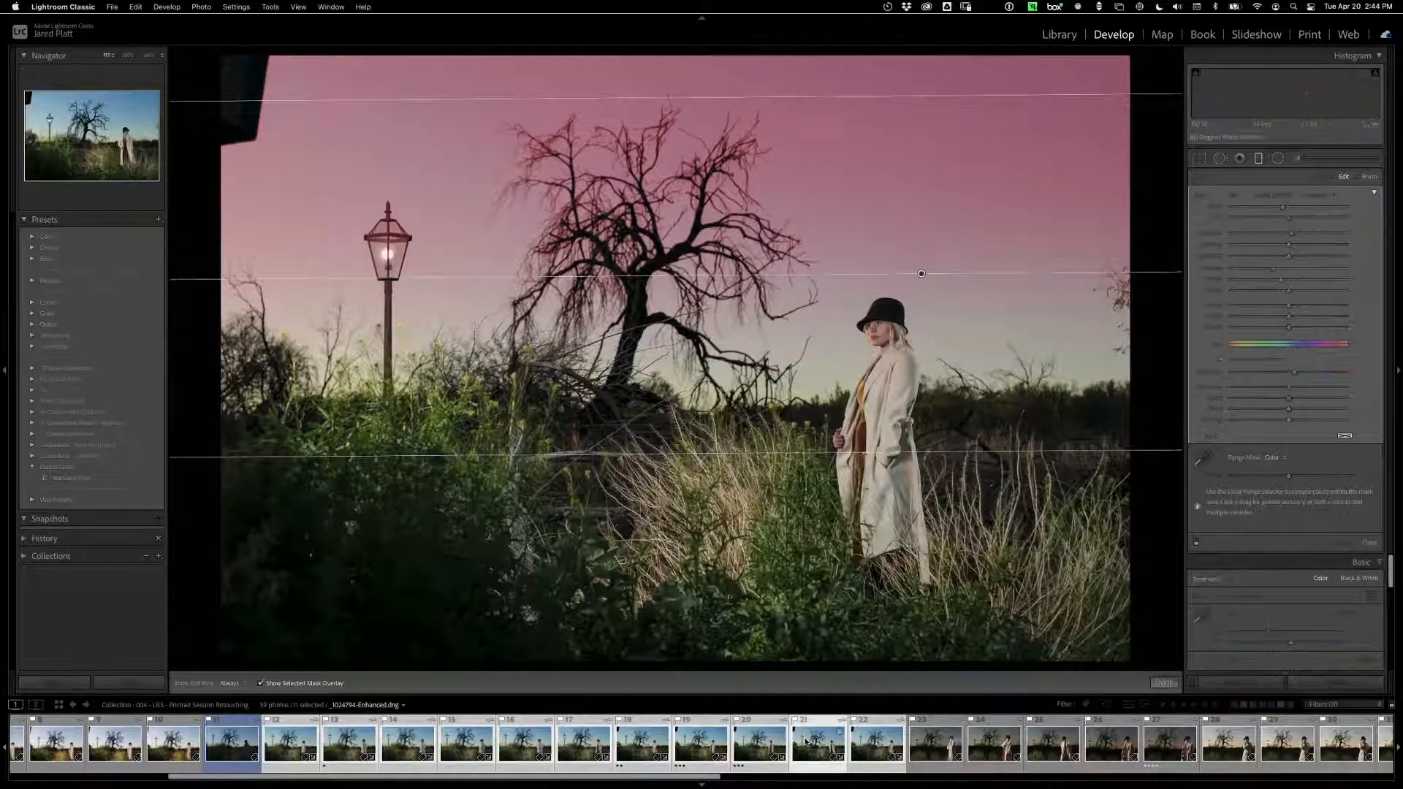
pyautogui.click(877, 744)
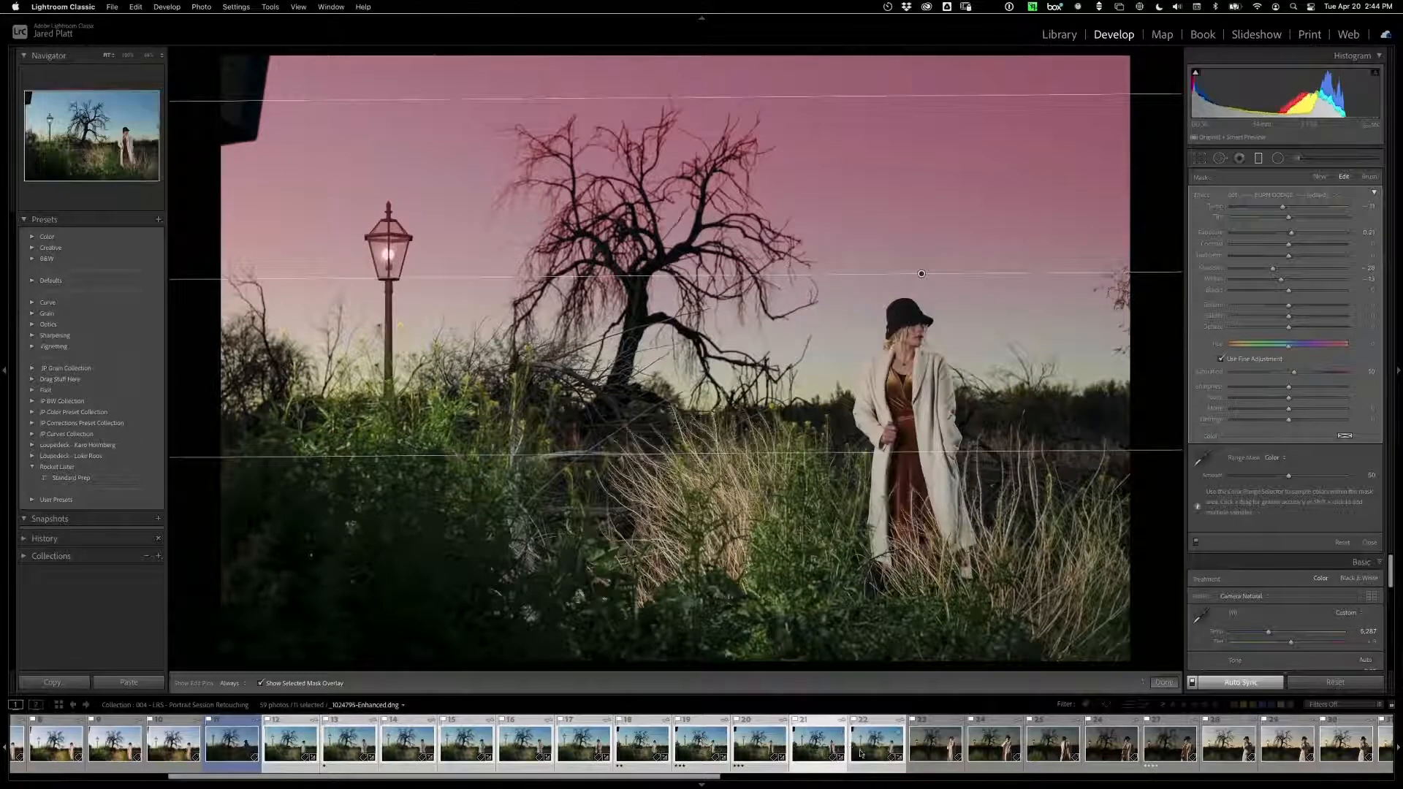
pyautogui.click(824, 744)
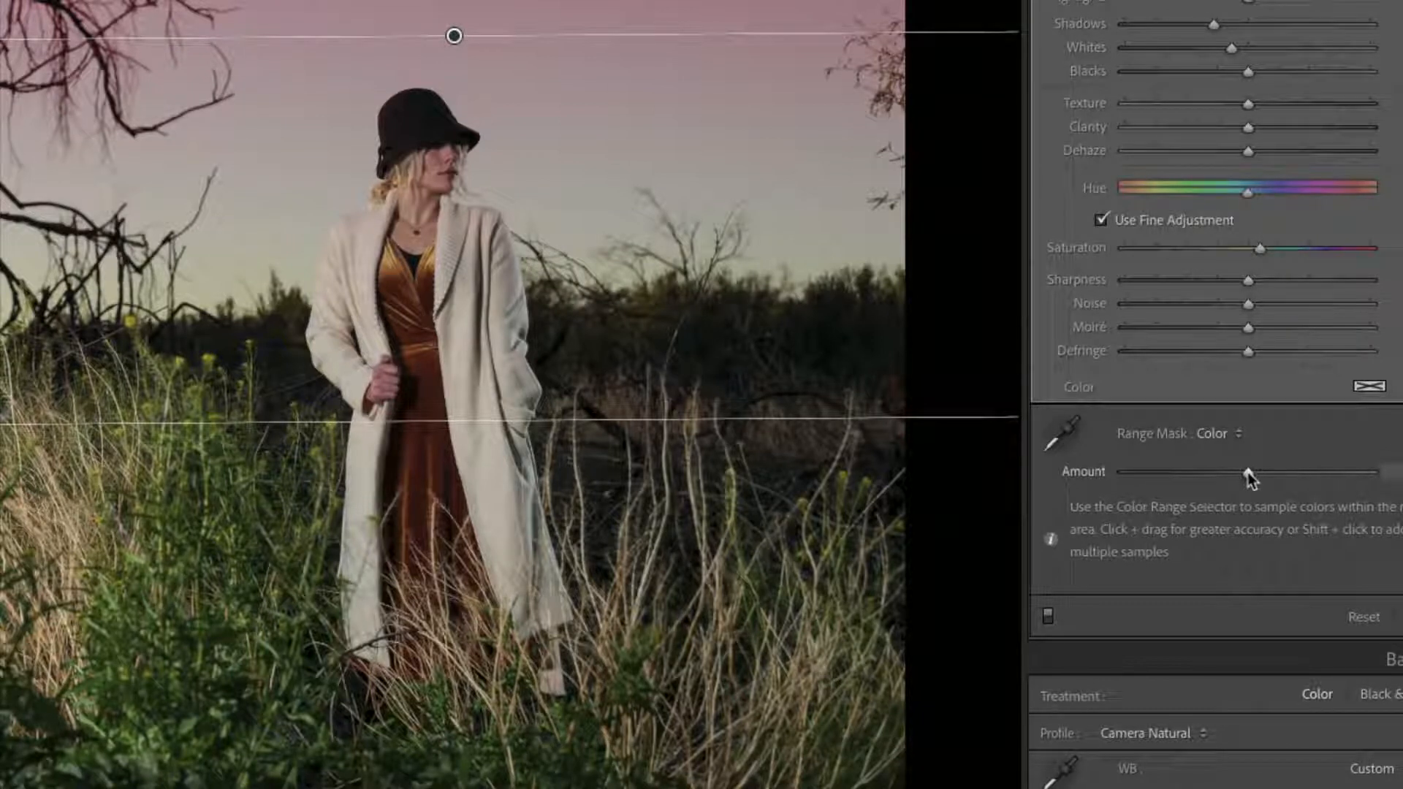
# Step: Lower the graduated filter's color range Amount to about 30, checking the overlay on the woman and tree across several selected photos
pyautogui.moveTo(1249, 473)
pyautogui.mouseDown()
pyautogui.moveTo(1124, 474)
pyautogui.moveTo(1247, 473)
pyautogui.moveTo(1132, 484)
pyautogui.moveTo(1265, 487)
pyautogui.mouseUp()
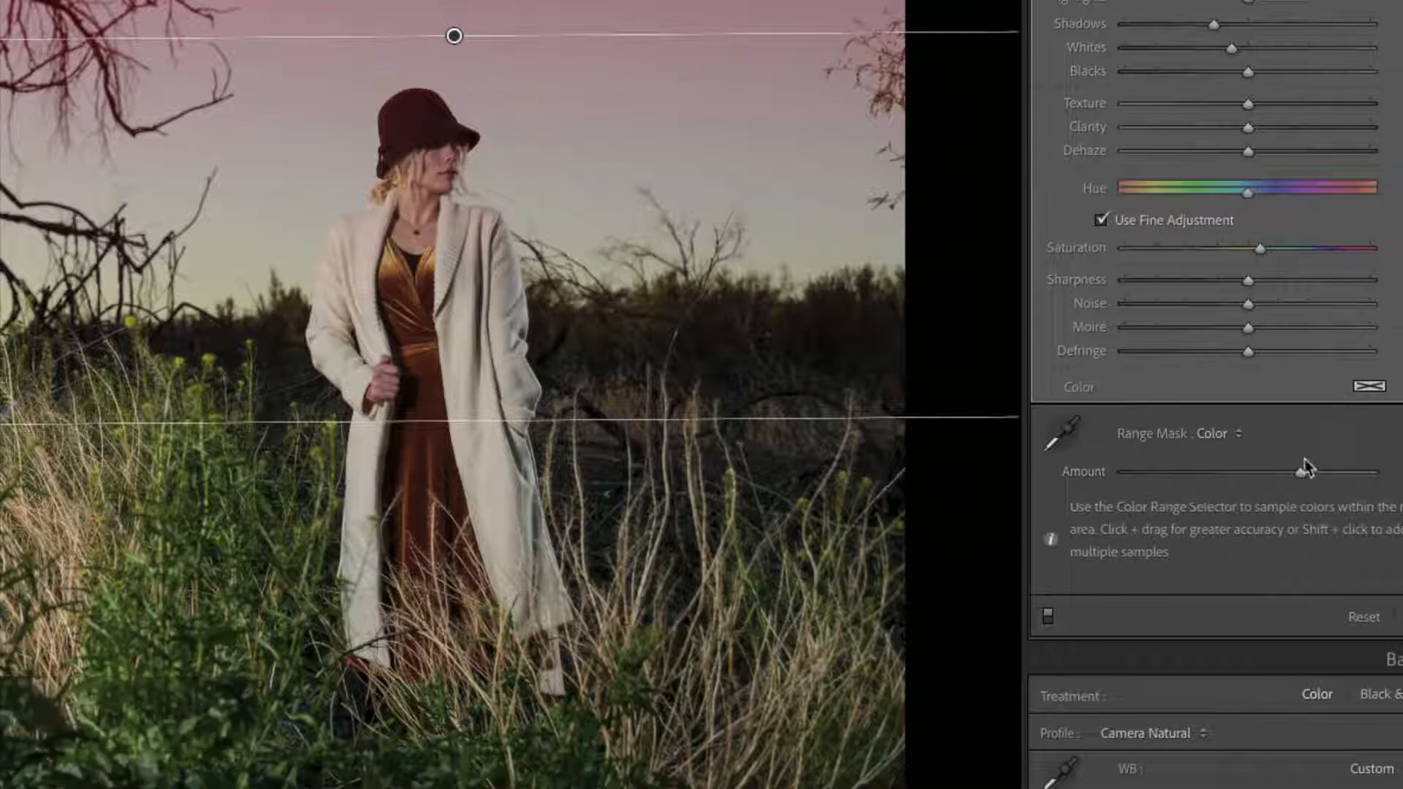
pyautogui.moveTo(1167, 472); pyautogui.dragTo(1225, 476)
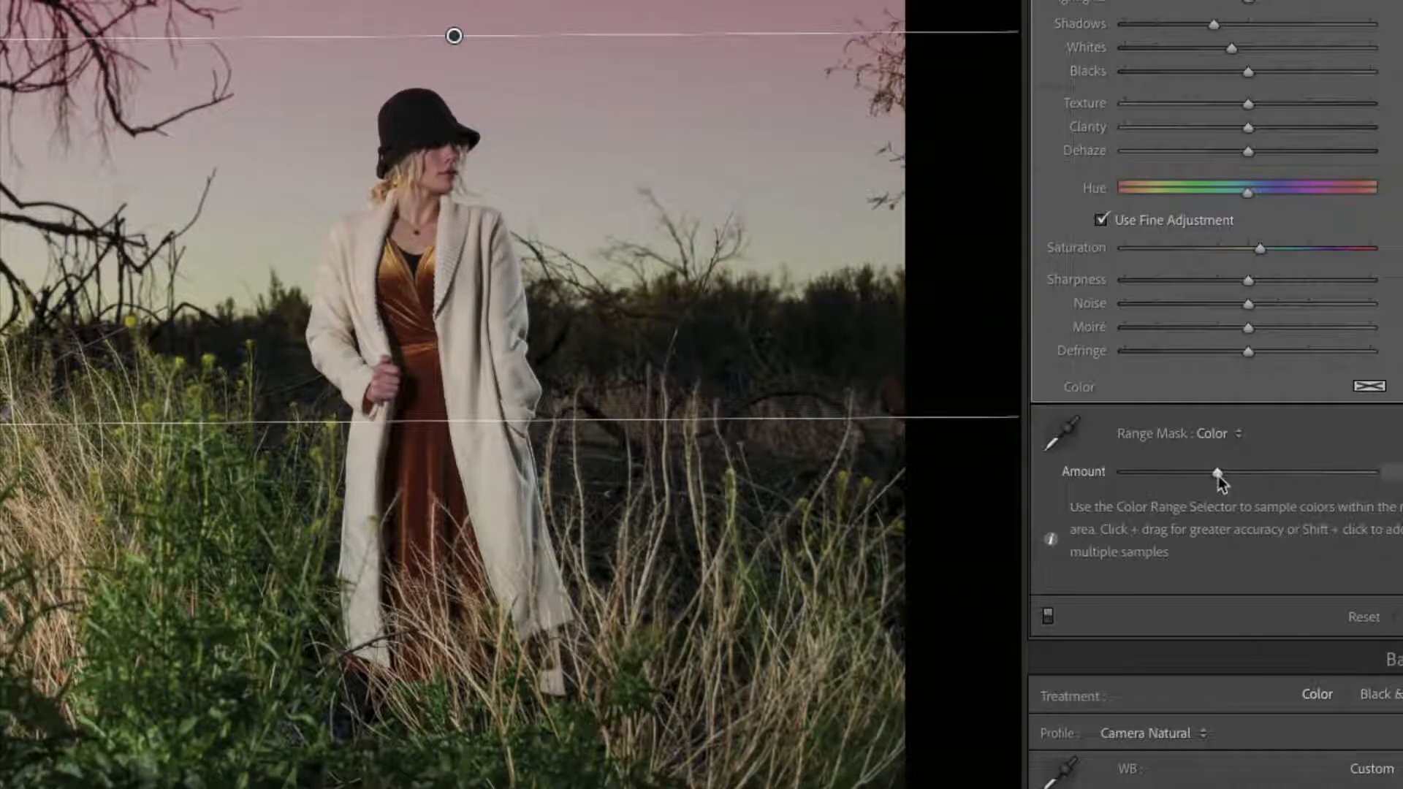
pyautogui.moveTo(1217, 472); pyautogui.dragTo(1197, 474)
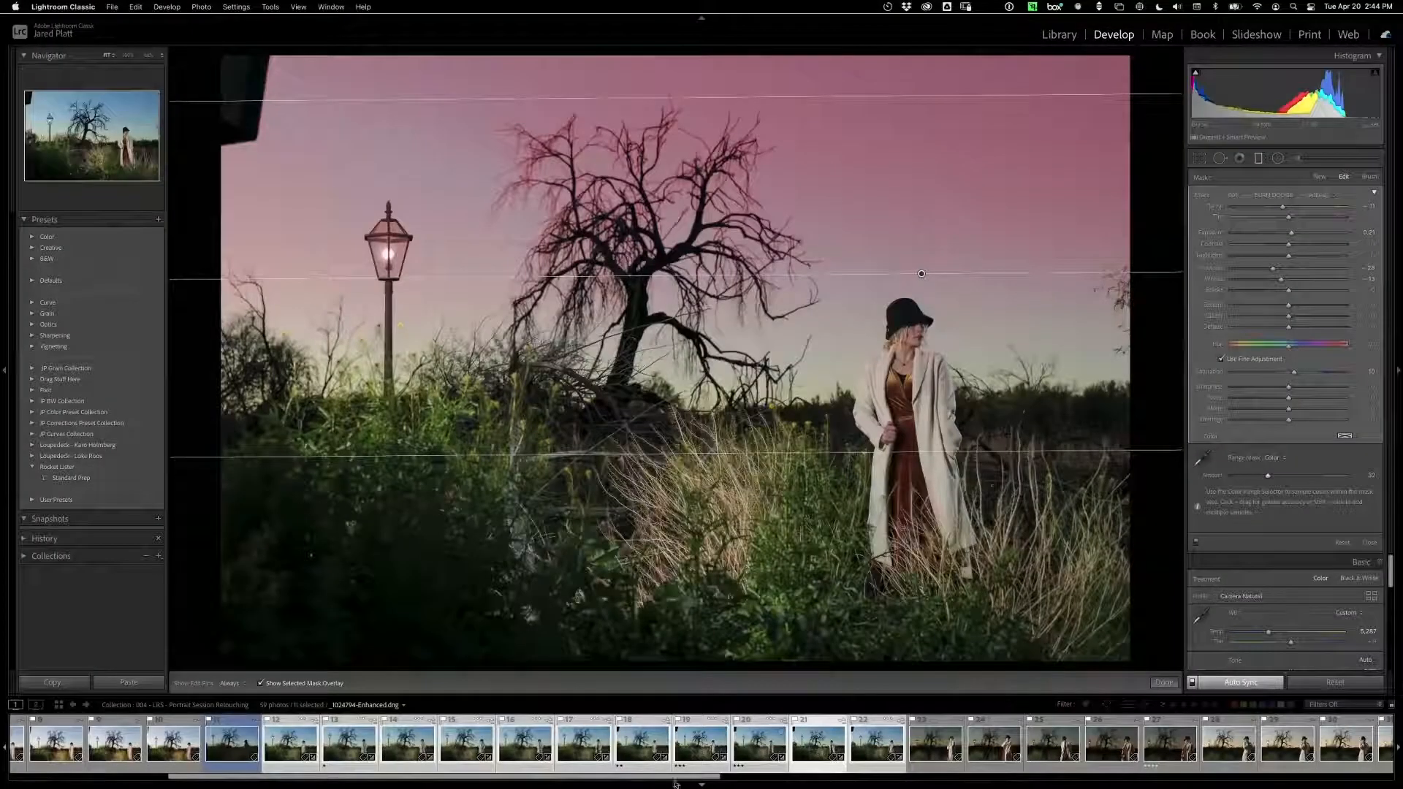
pyautogui.click(687, 751)
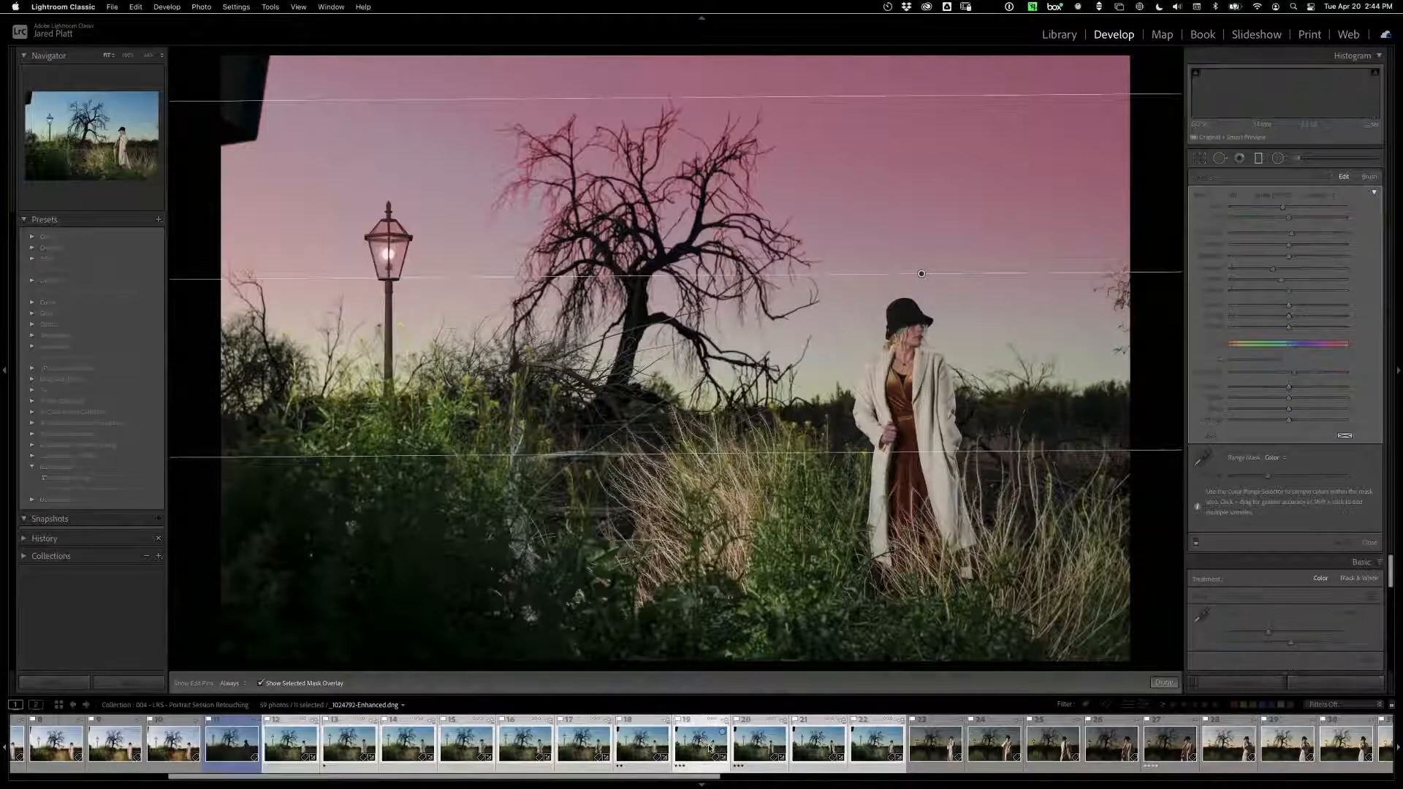
pyautogui.click(864, 746)
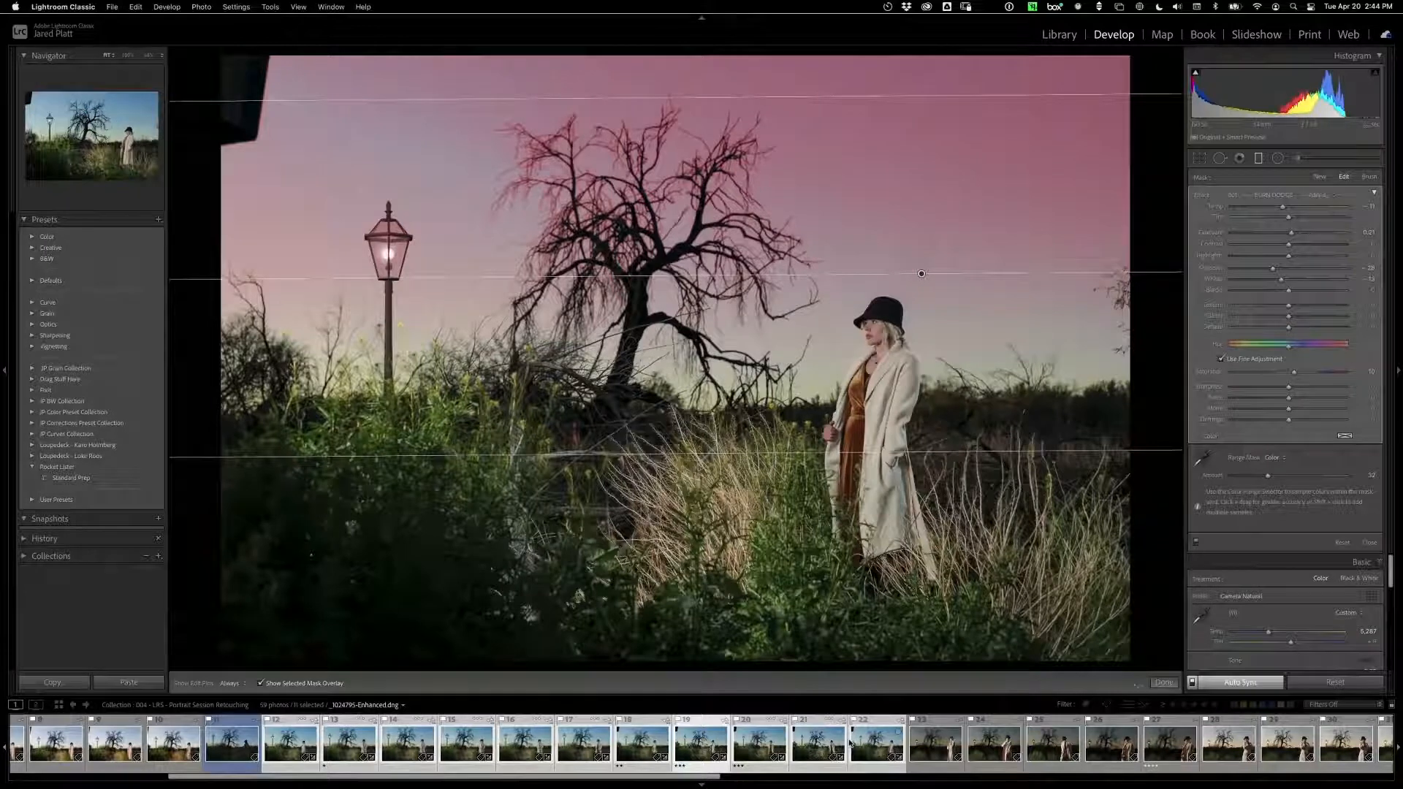
pyautogui.click(402, 745)
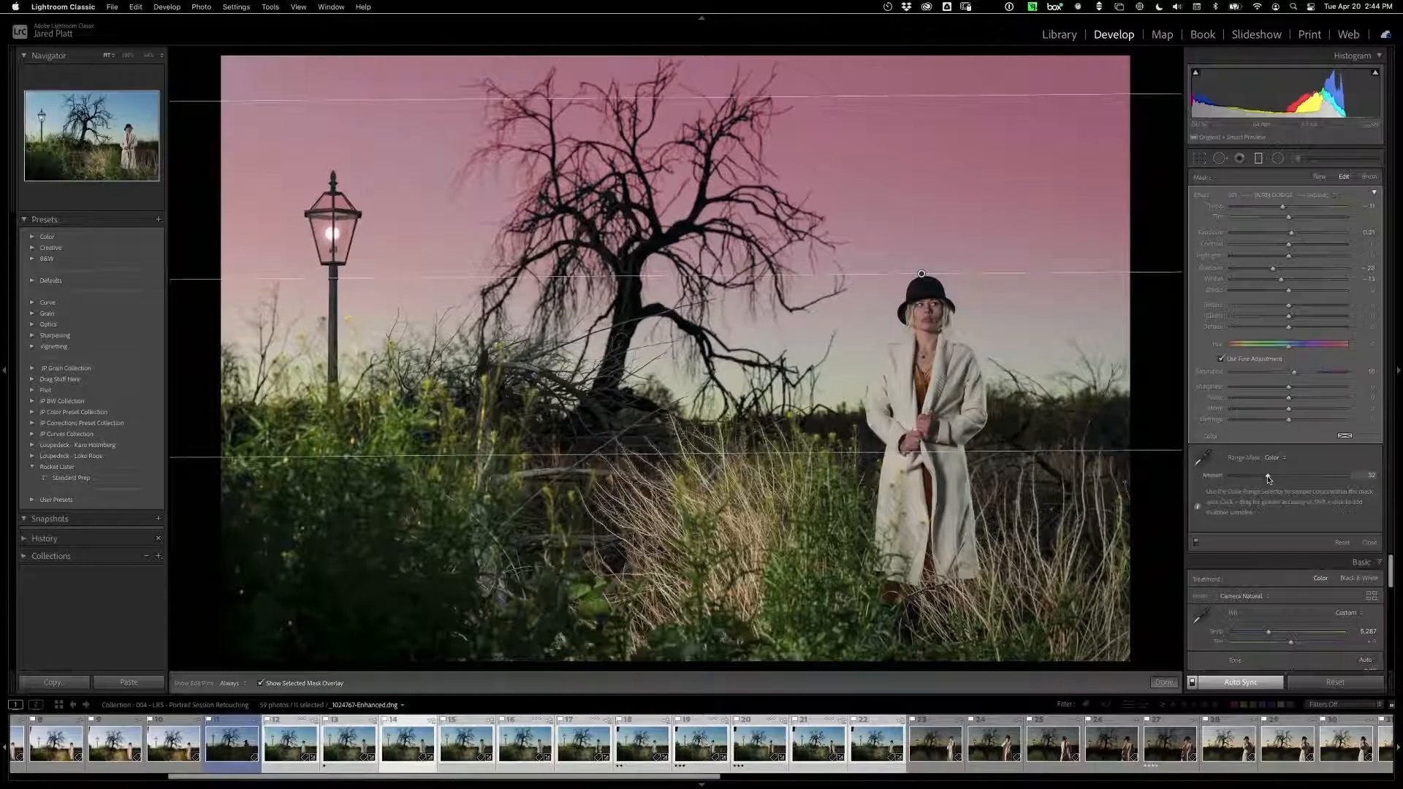
pyautogui.moveTo(1269, 479)
pyautogui.mouseDown()
pyautogui.moveTo(1214, 479)
pyautogui.moveTo(1267, 479)
pyautogui.mouseUp()
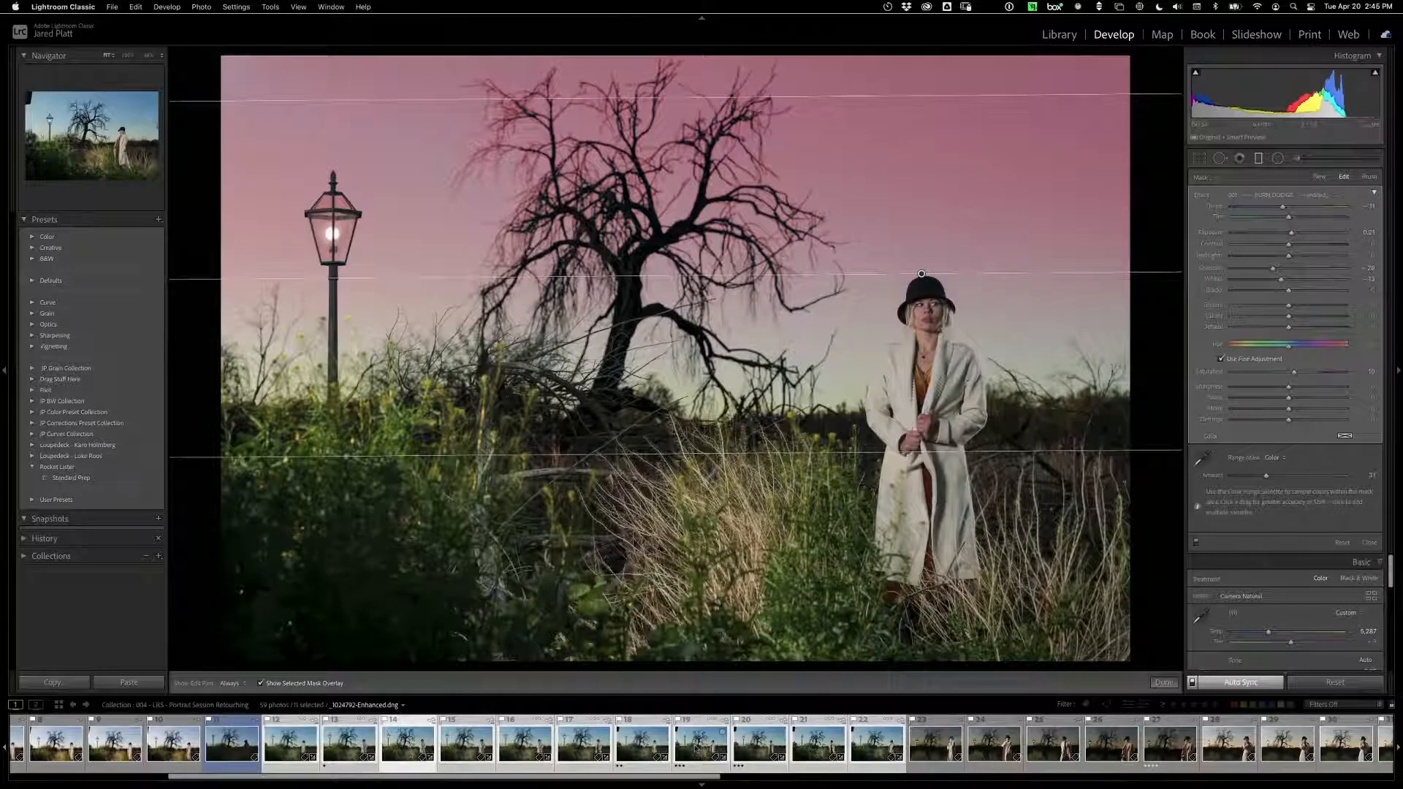
# Step: Hide the mask overlay, darken the sky filter's Exposure to about -0.62, and close the graduated filter
pyautogui.click(262, 684)
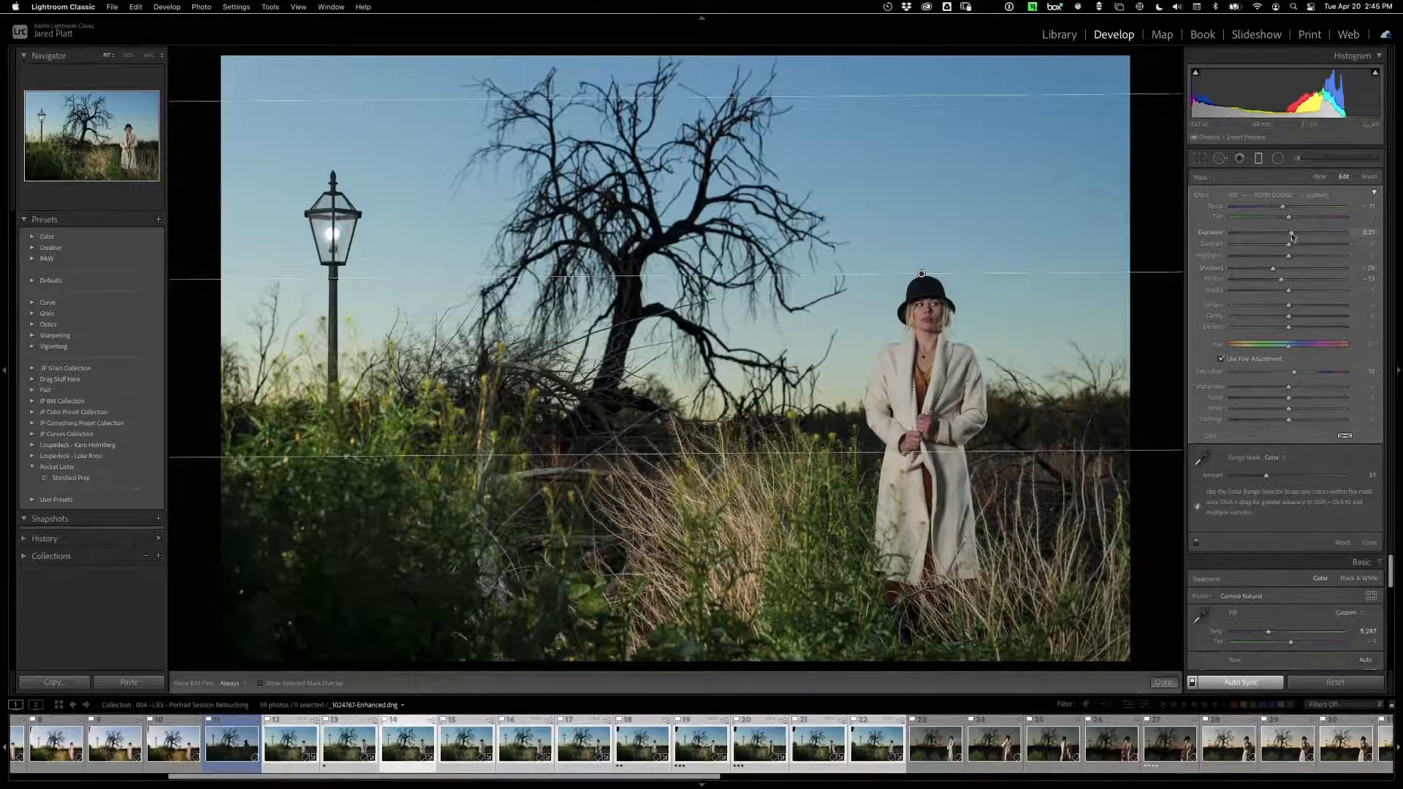
pyautogui.moveTo(1293, 235); pyautogui.dragTo(1281, 236)
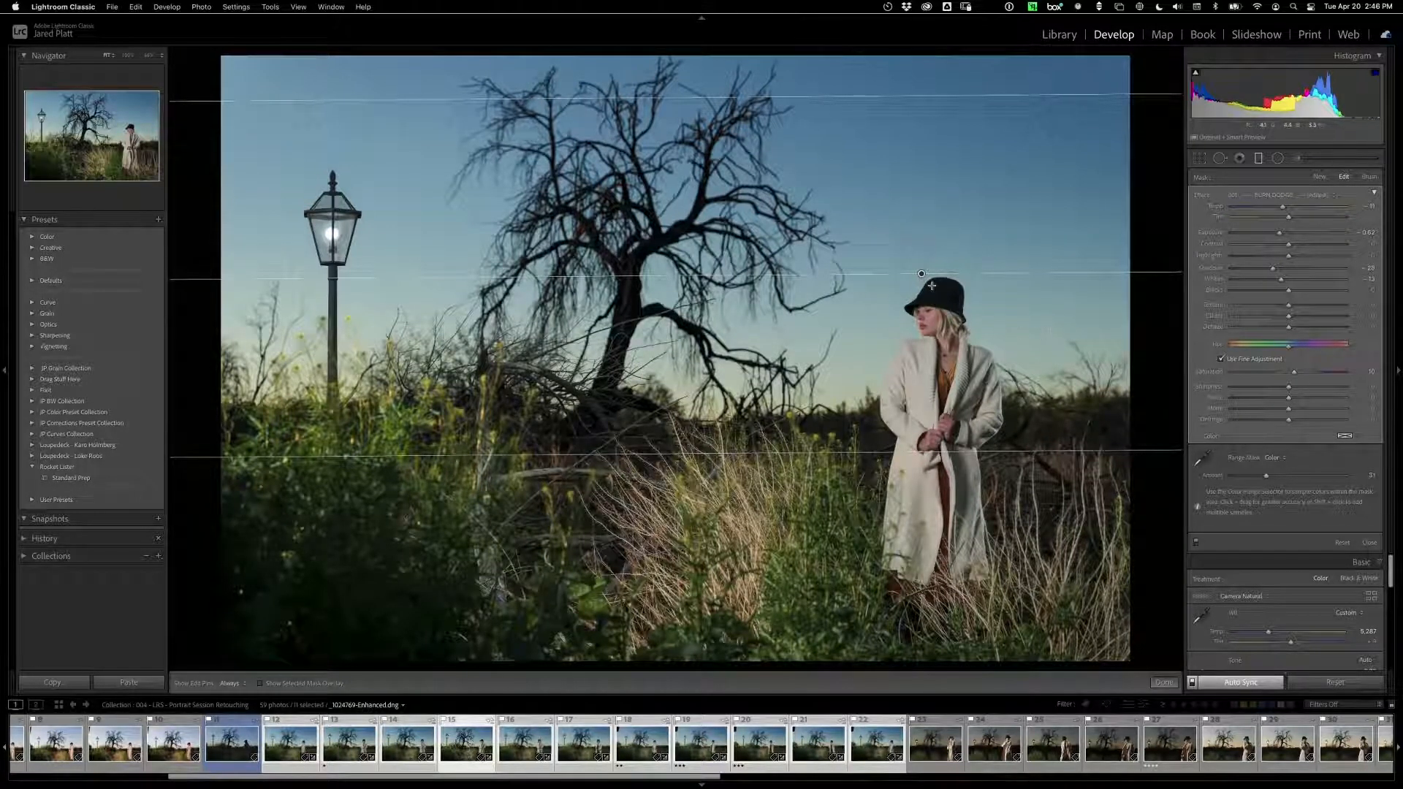
pyautogui.press('d')
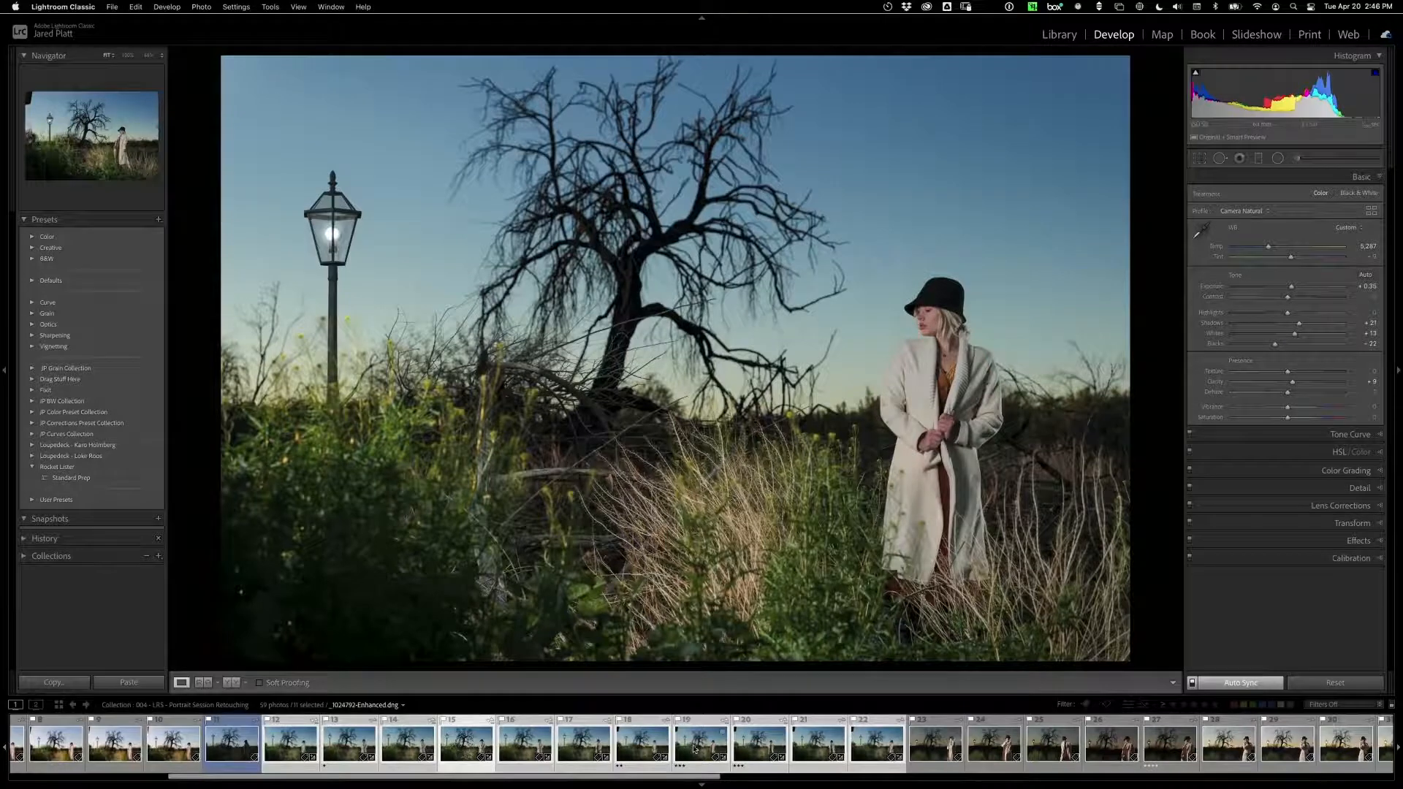
# Step: In photo 19, zoom in on the woman and brush over her face, neck and hand with the mask overlay showing
pyautogui.click(700, 751)
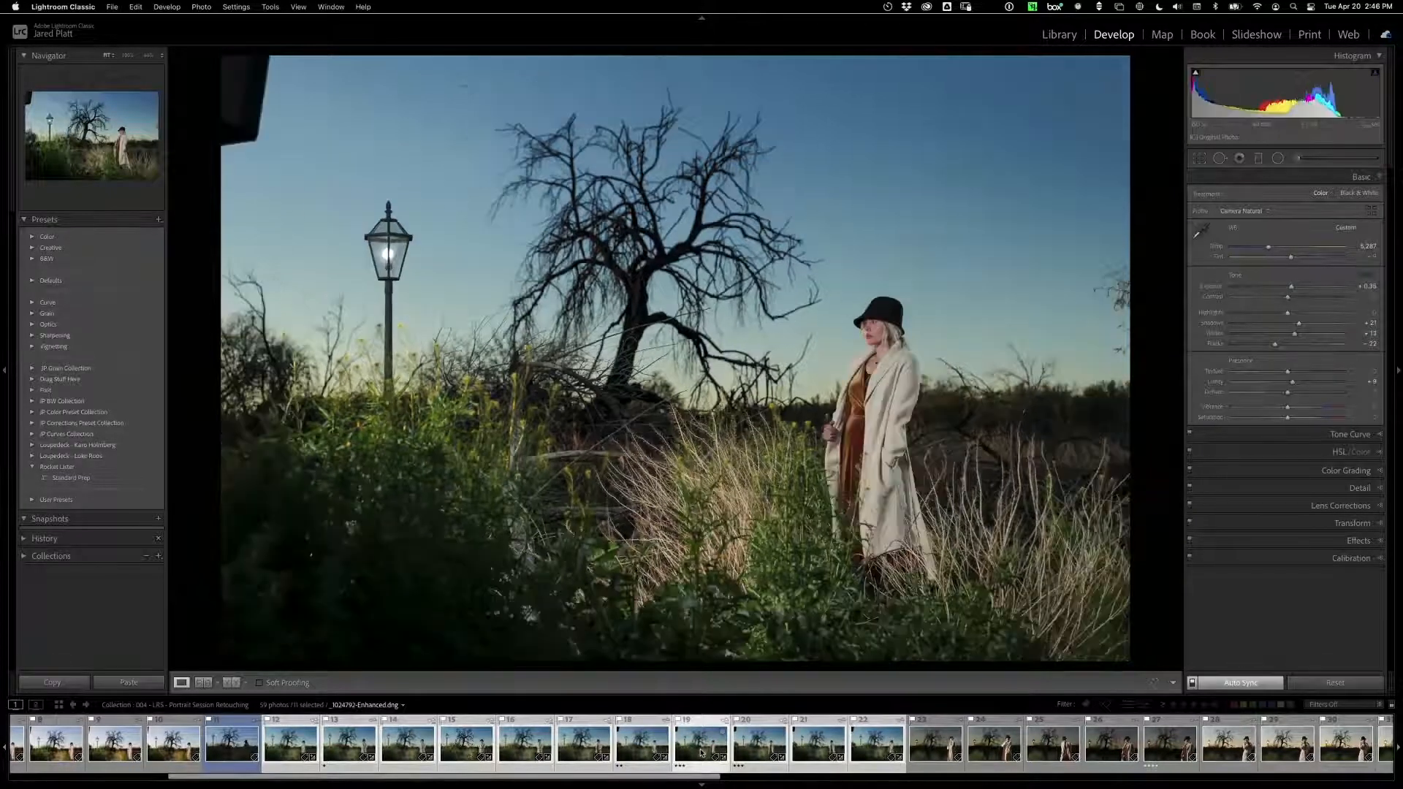
pyautogui.click(880, 339)
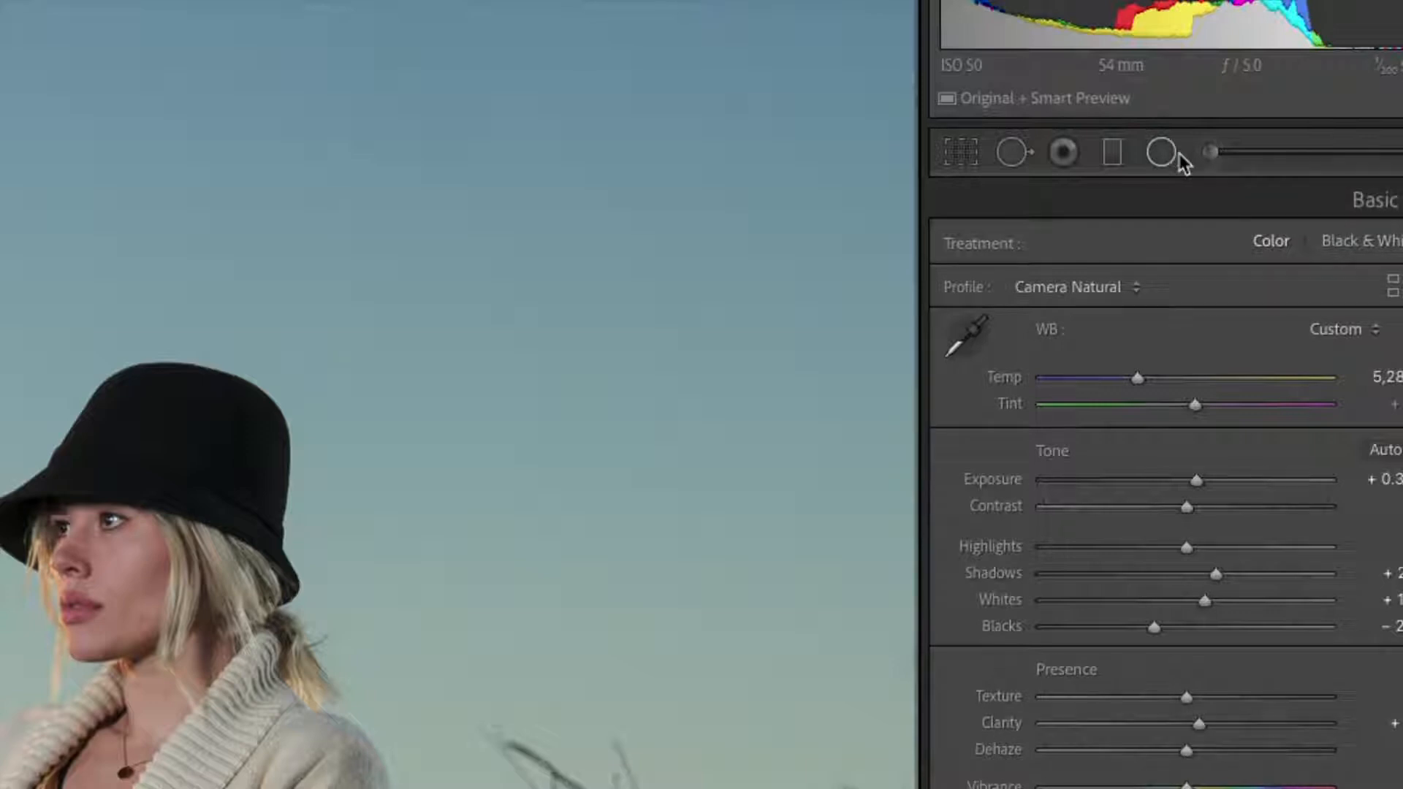
pyautogui.click(1218, 162)
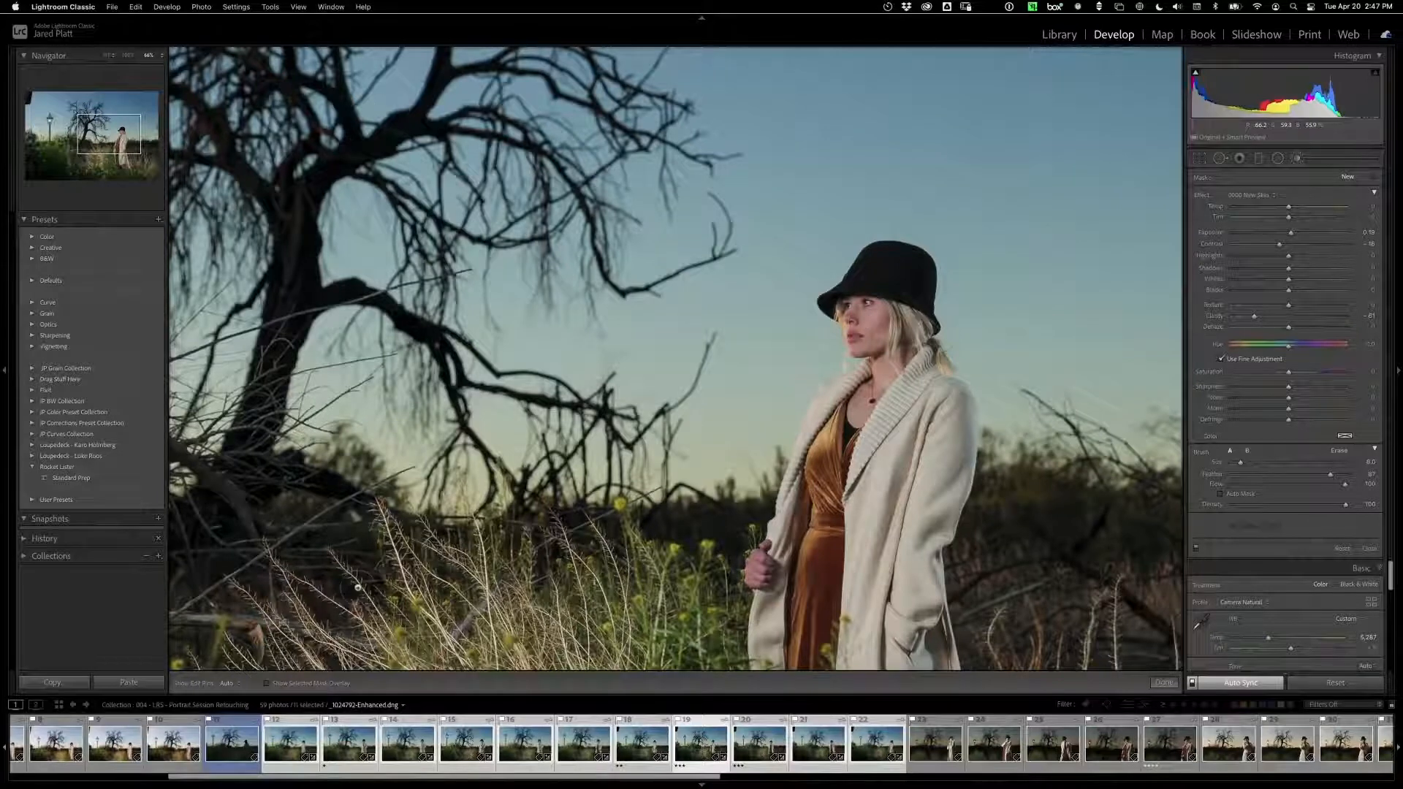
pyautogui.click(268, 683)
pyautogui.moveTo(859, 323)
pyautogui.mouseDown()
pyautogui.moveTo(878, 321)
pyautogui.moveTo(869, 438)
pyautogui.mouseUp()
pyautogui.press('h')
pyautogui.moveTo(753, 550); pyautogui.dragTo(758, 573)
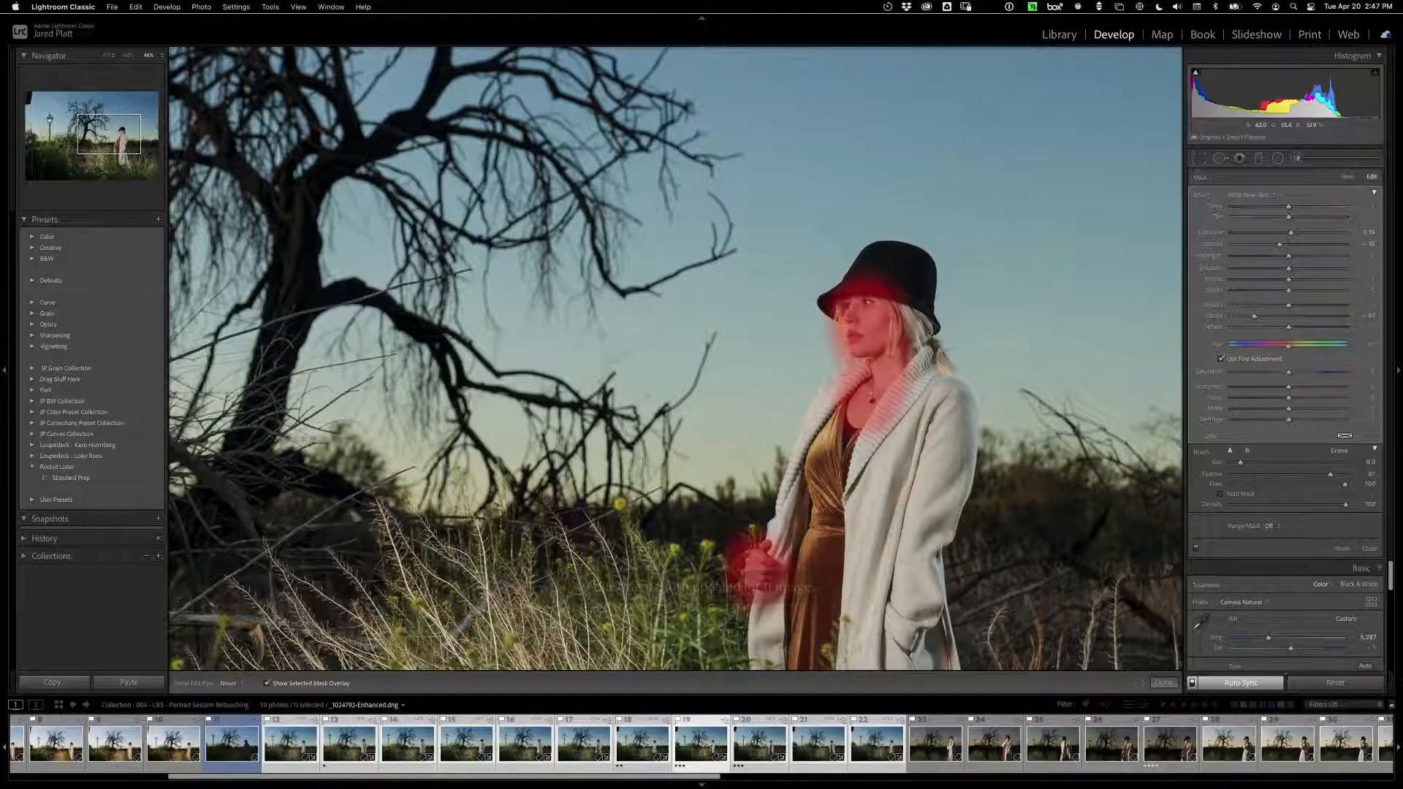
pyautogui.moveTo(872, 393); pyautogui.dragTo(915, 362)
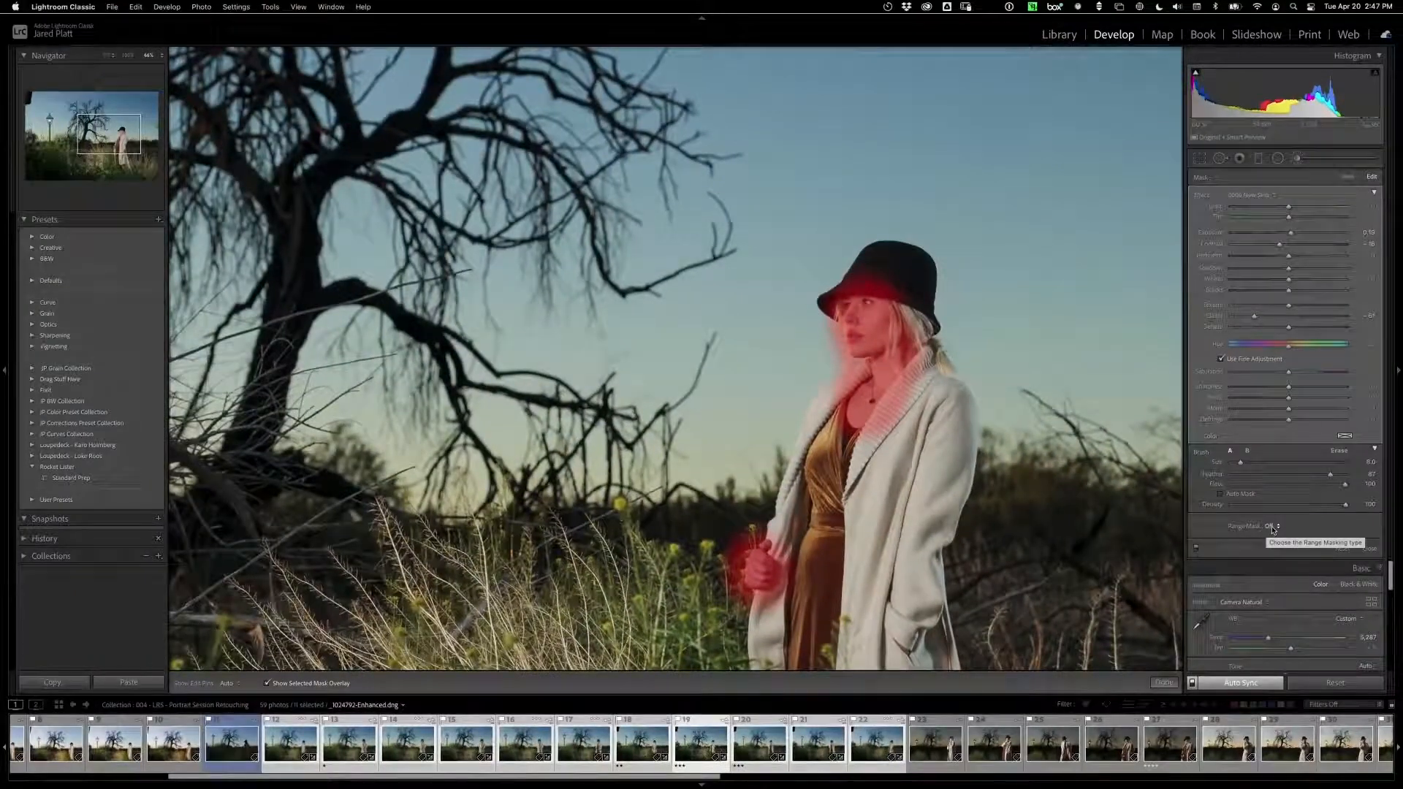
# Step: Limit the brush with a Color range mask sampled from the skin on the woman's face
pyautogui.click(1251, 539)
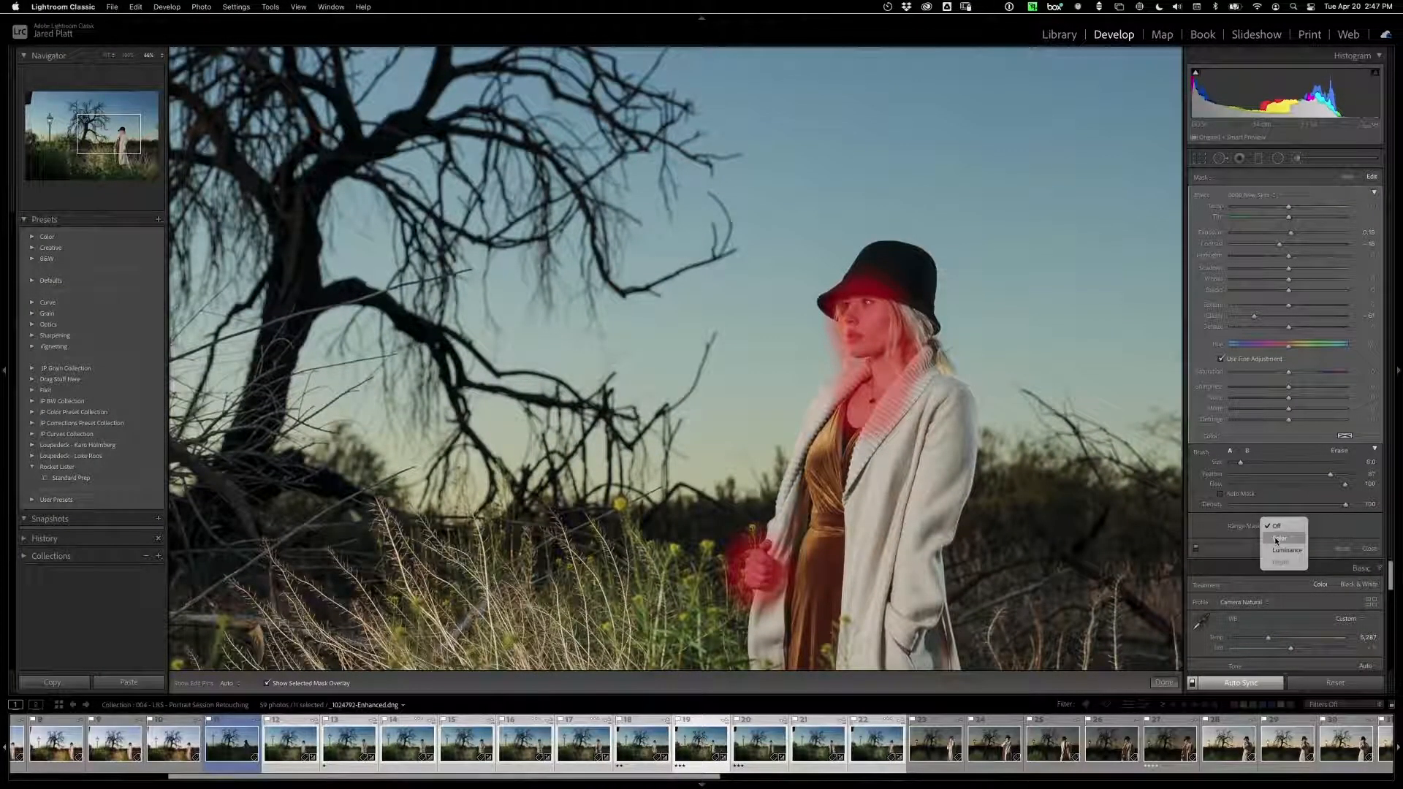
pyautogui.click(1278, 540)
pyautogui.click(1199, 528)
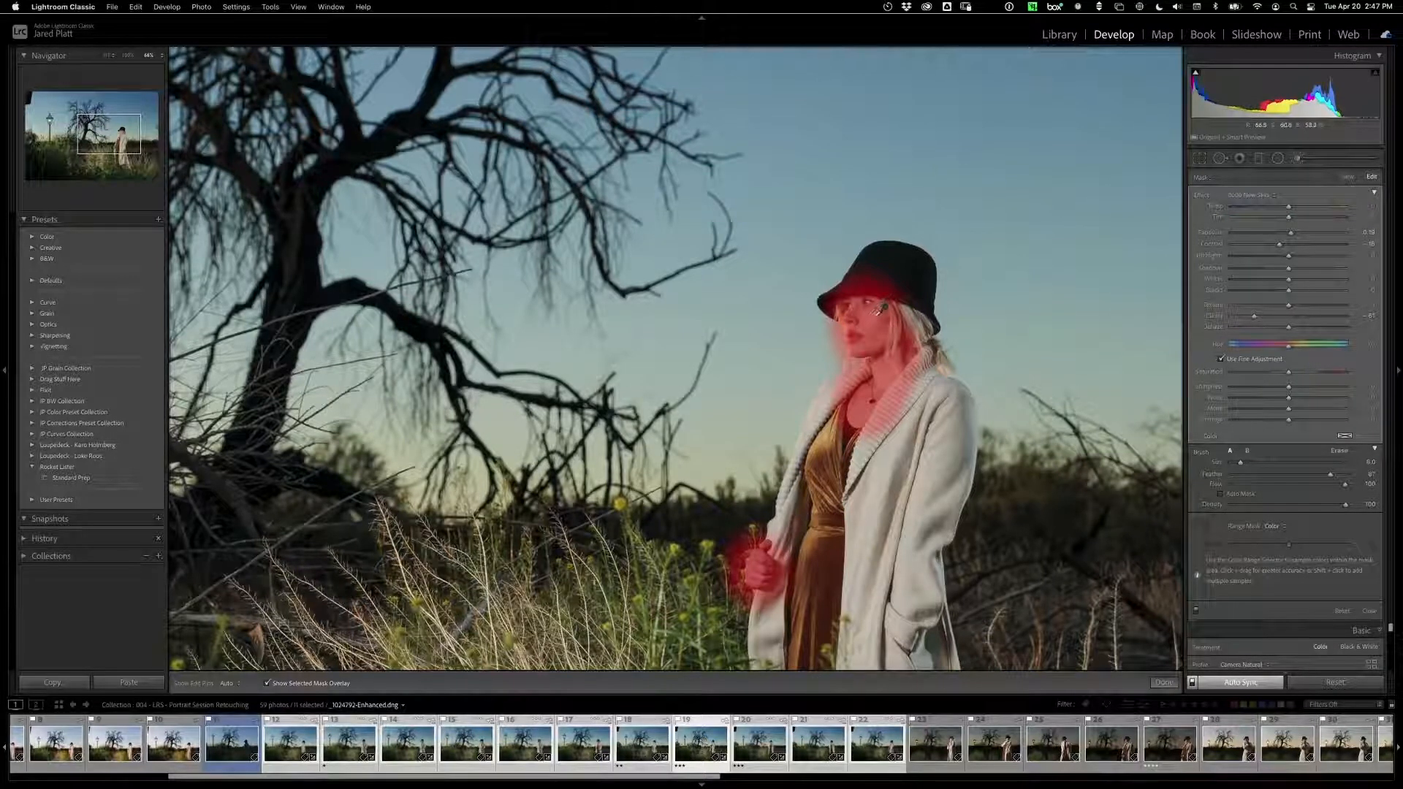
pyautogui.moveTo(867, 312); pyautogui.dragTo(877, 345)
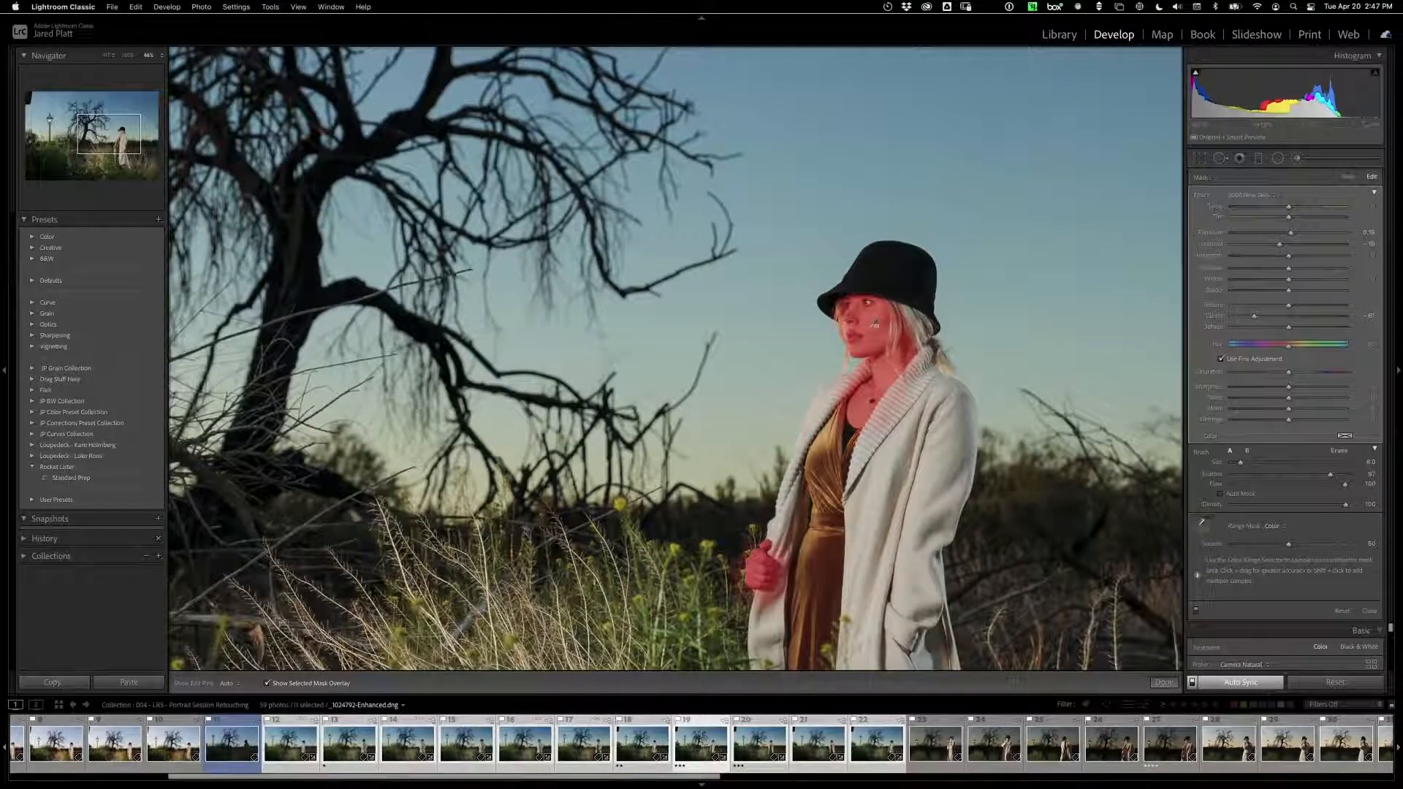
pyautogui.click(1199, 526)
# Step: Reduce the skin brush's color range Amount to about 10 so the mask stays on the face and hand
pyautogui.moveTo(1288, 546); pyautogui.dragTo(1222, 550)
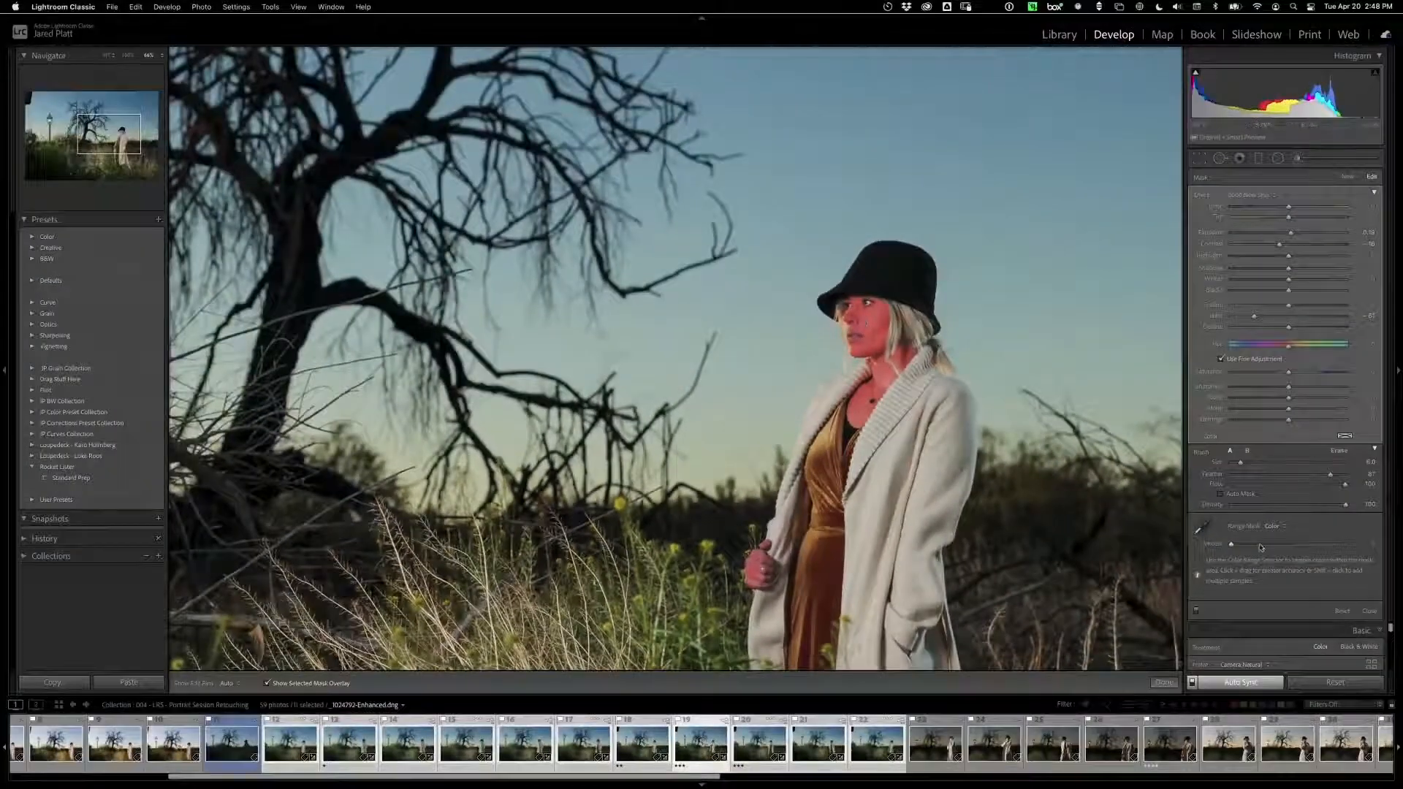
pyautogui.moveTo(1235, 545); pyautogui.dragTo(1243, 548)
pyautogui.moveTo(1234, 550); pyautogui.dragTo(1231, 549)
pyautogui.click(1202, 526)
pyautogui.moveTo(1232, 547); pyautogui.dragTo(1243, 548)
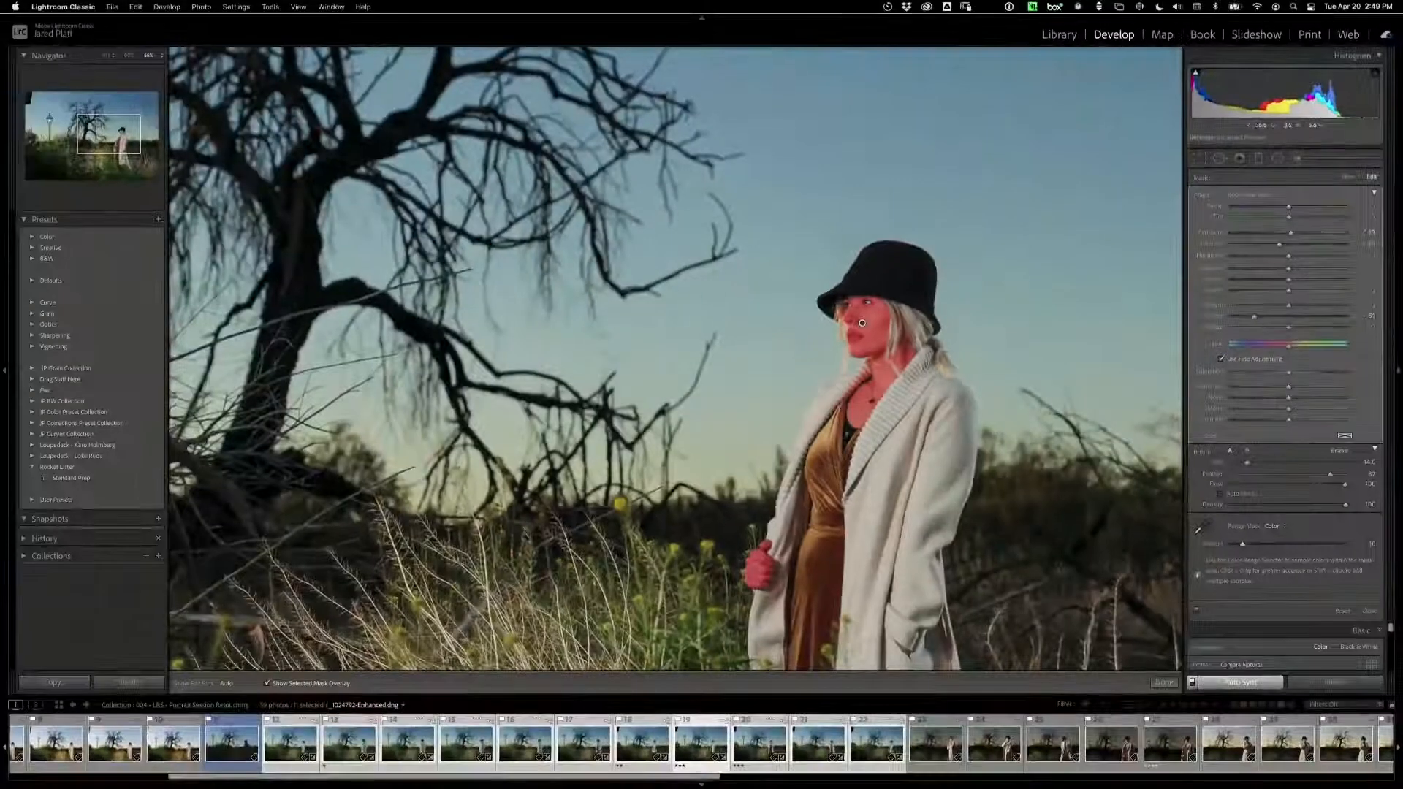
# Step: Hide the mask overlay, reset the skin brush's effect settings, set Exposure to 0.17 and warm the Temp slightly
pyautogui.click(267, 684)
pyautogui.click(268, 684)
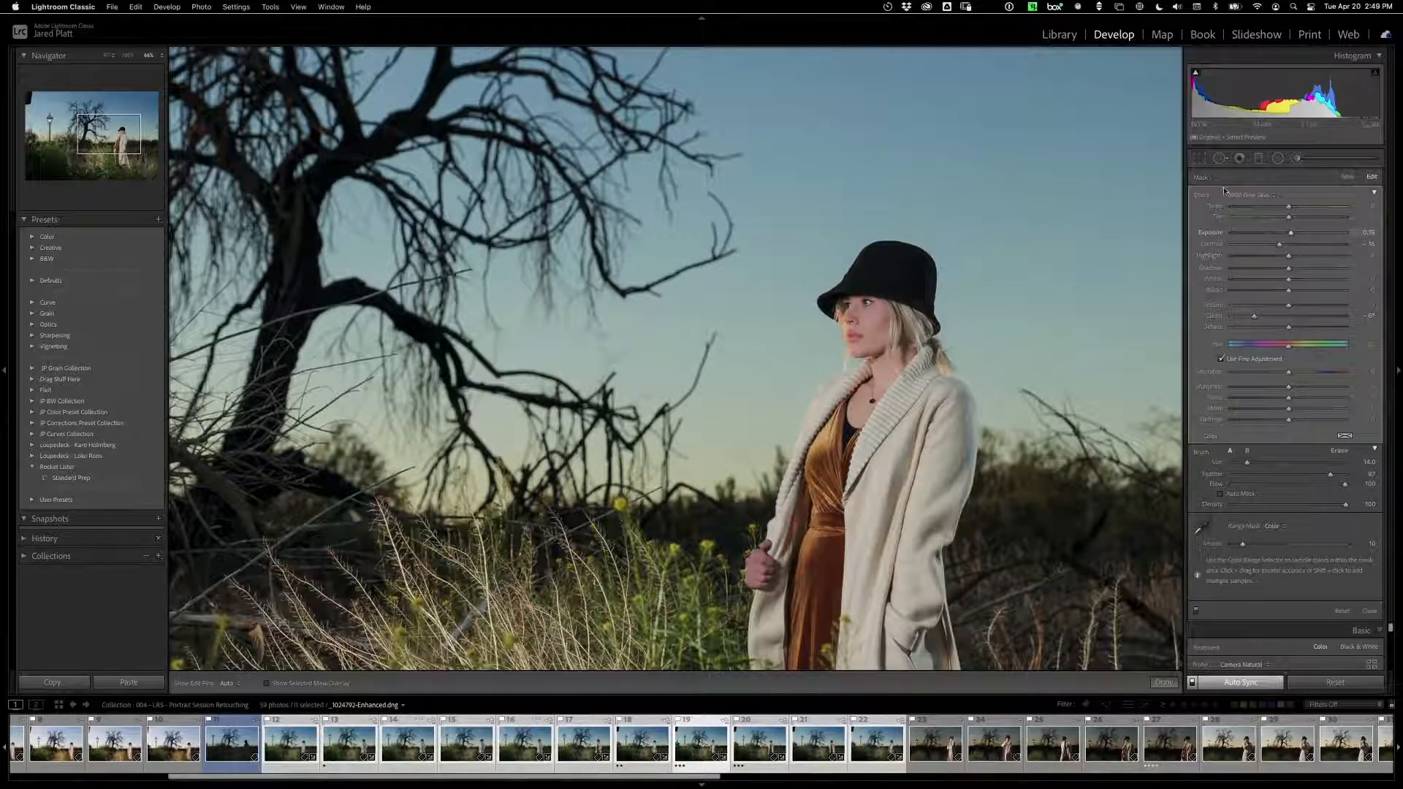
pyautogui.doubleClick(1200, 195)
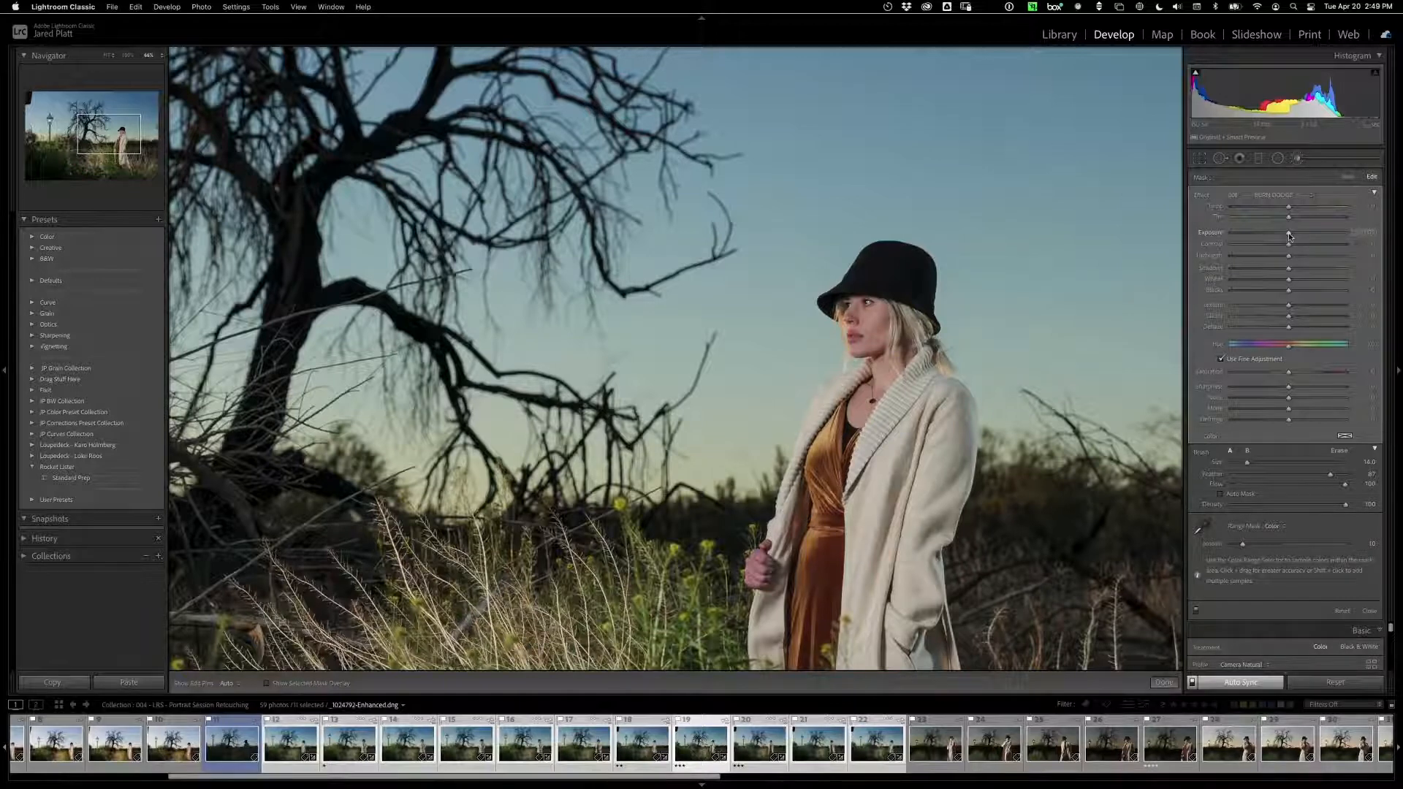
pyautogui.moveTo(1290, 235); pyautogui.dragTo(1292, 236)
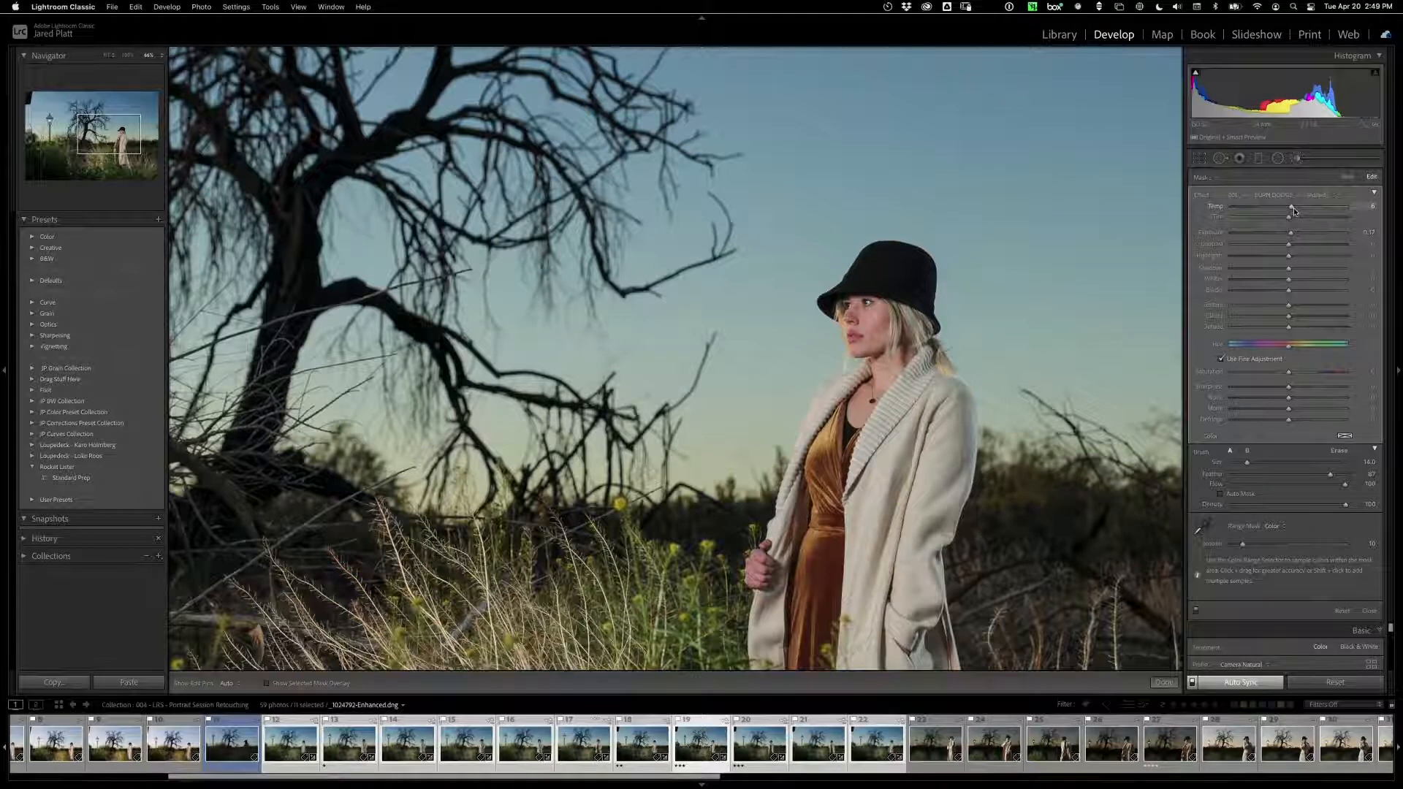
pyautogui.moveTo(1292, 207); pyautogui.dragTo(1291, 206)
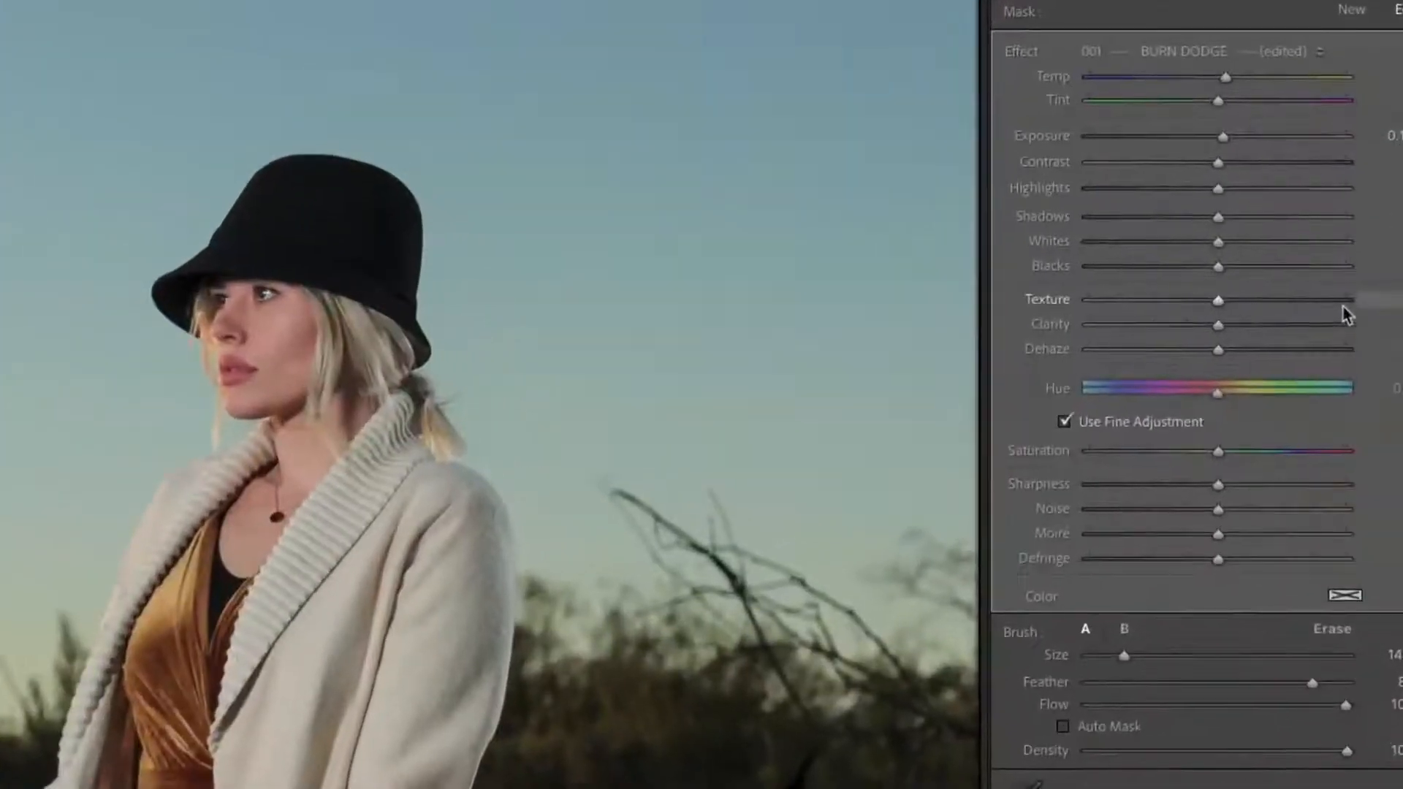
# Step: Soften the skin by lowering the brush's Texture to about -40 and its Clarity slightly
pyautogui.click(1165, 298)
pyautogui.moveTo(1218, 324); pyautogui.dragTo(1213, 324)
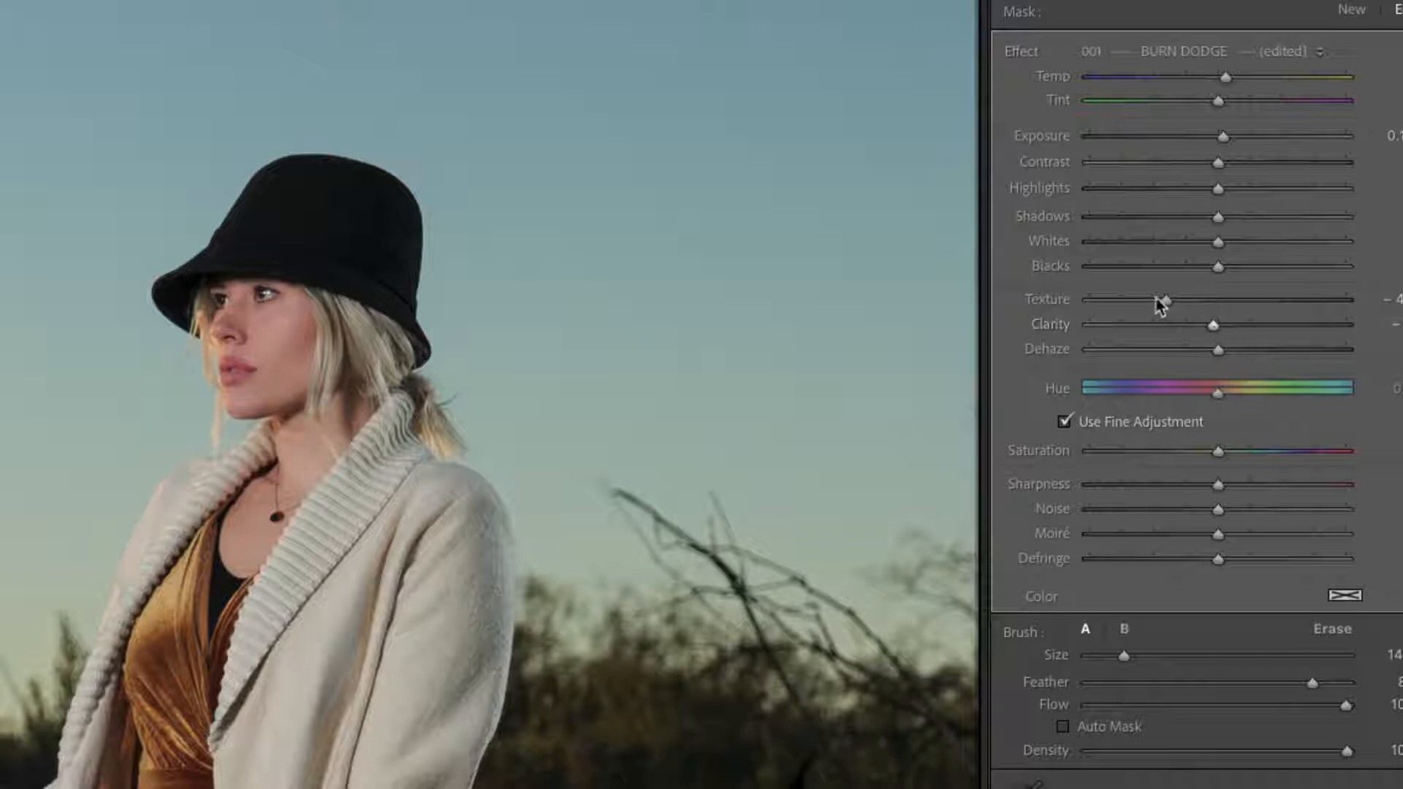
pyautogui.moveTo(1164, 299)
pyautogui.mouseDown()
pyautogui.moveTo(1131, 297)
pyautogui.moveTo(1190, 298)
pyautogui.moveTo(1118, 301)
pyautogui.moveTo(1192, 301)
pyautogui.moveTo(1160, 302)
pyautogui.mouseUp()
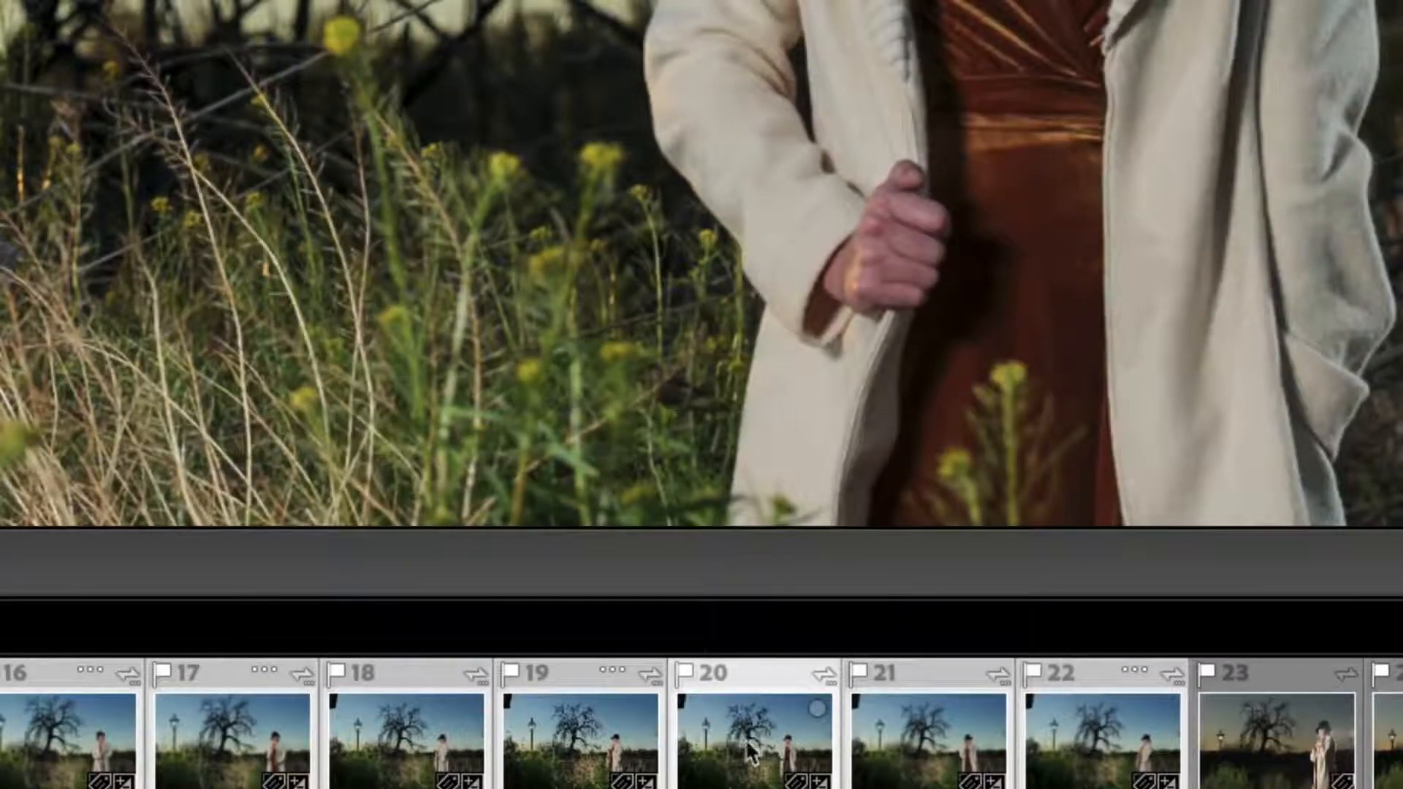
# Step: Compare how the skin brush's mask fits the woman's face and hand in photos 19 and 20
pyautogui.click(757, 672)
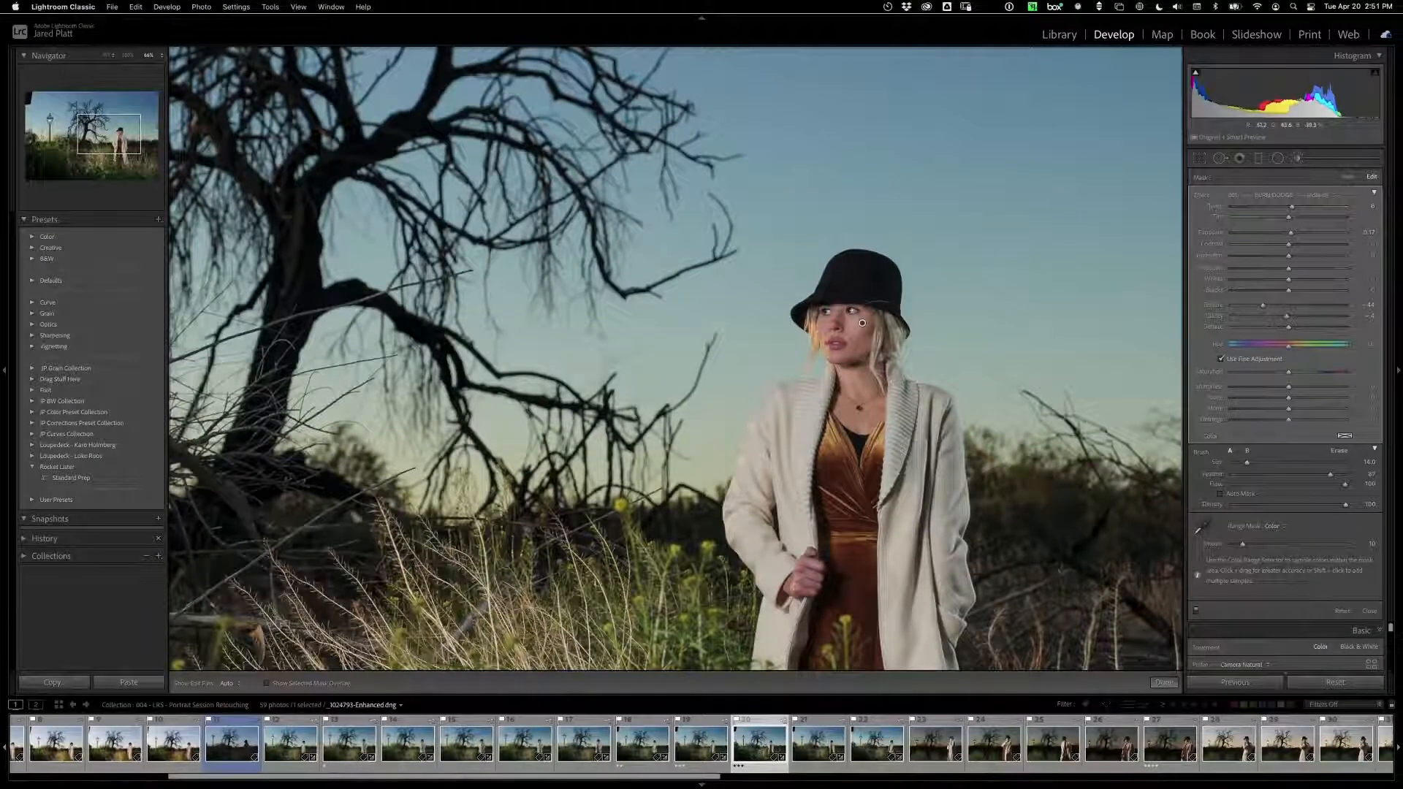
pyautogui.click(863, 324)
pyautogui.click(863, 324)
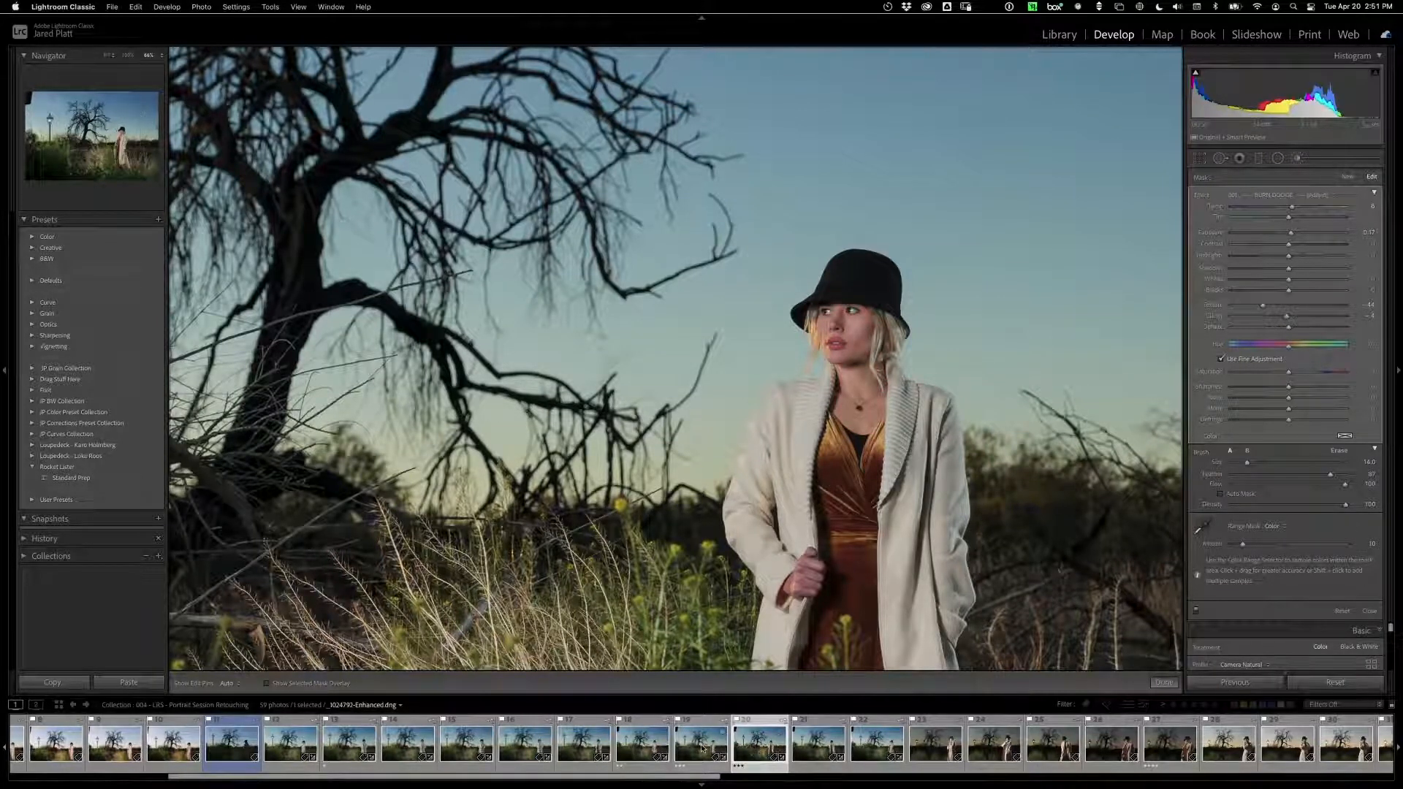
pyautogui.click(703, 746)
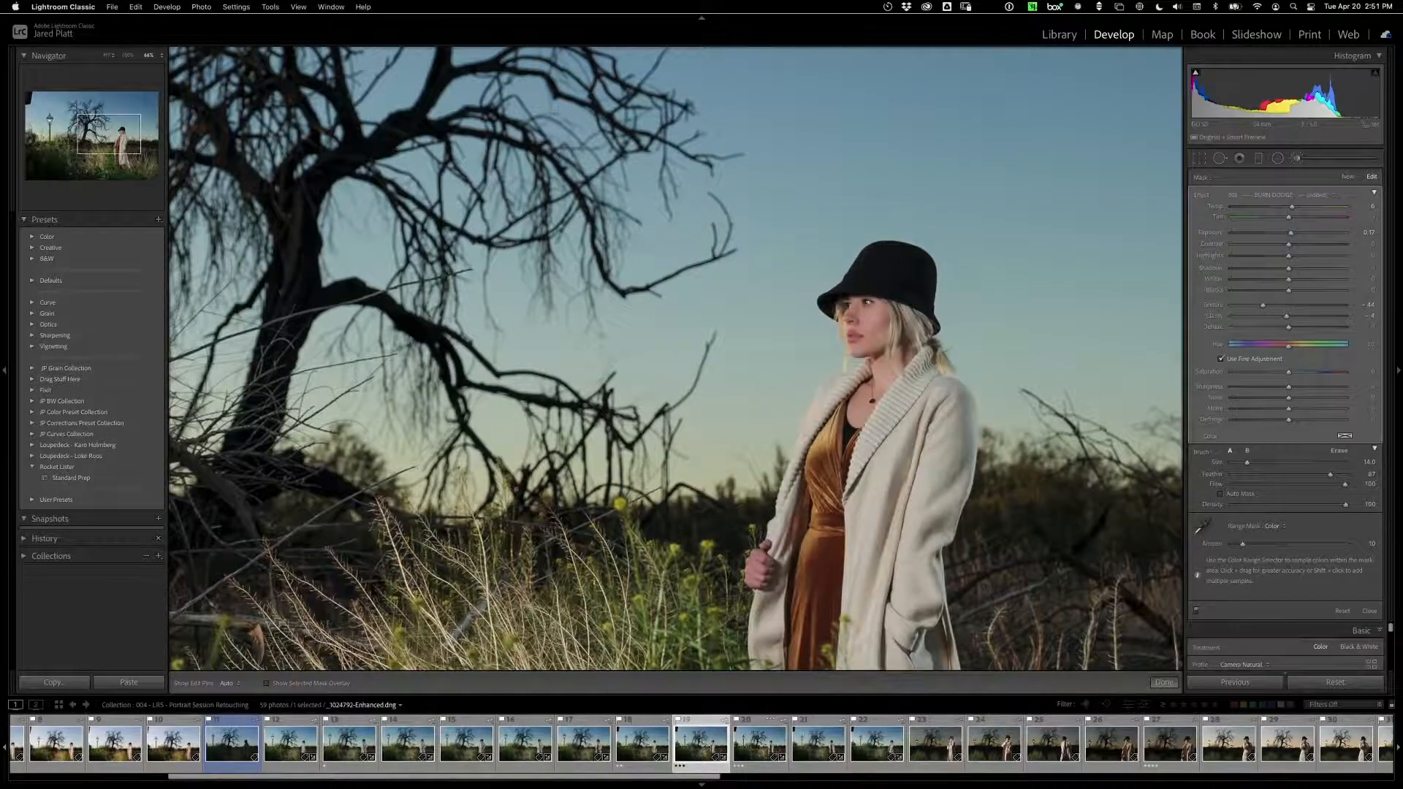
pyautogui.moveTo(863, 323)
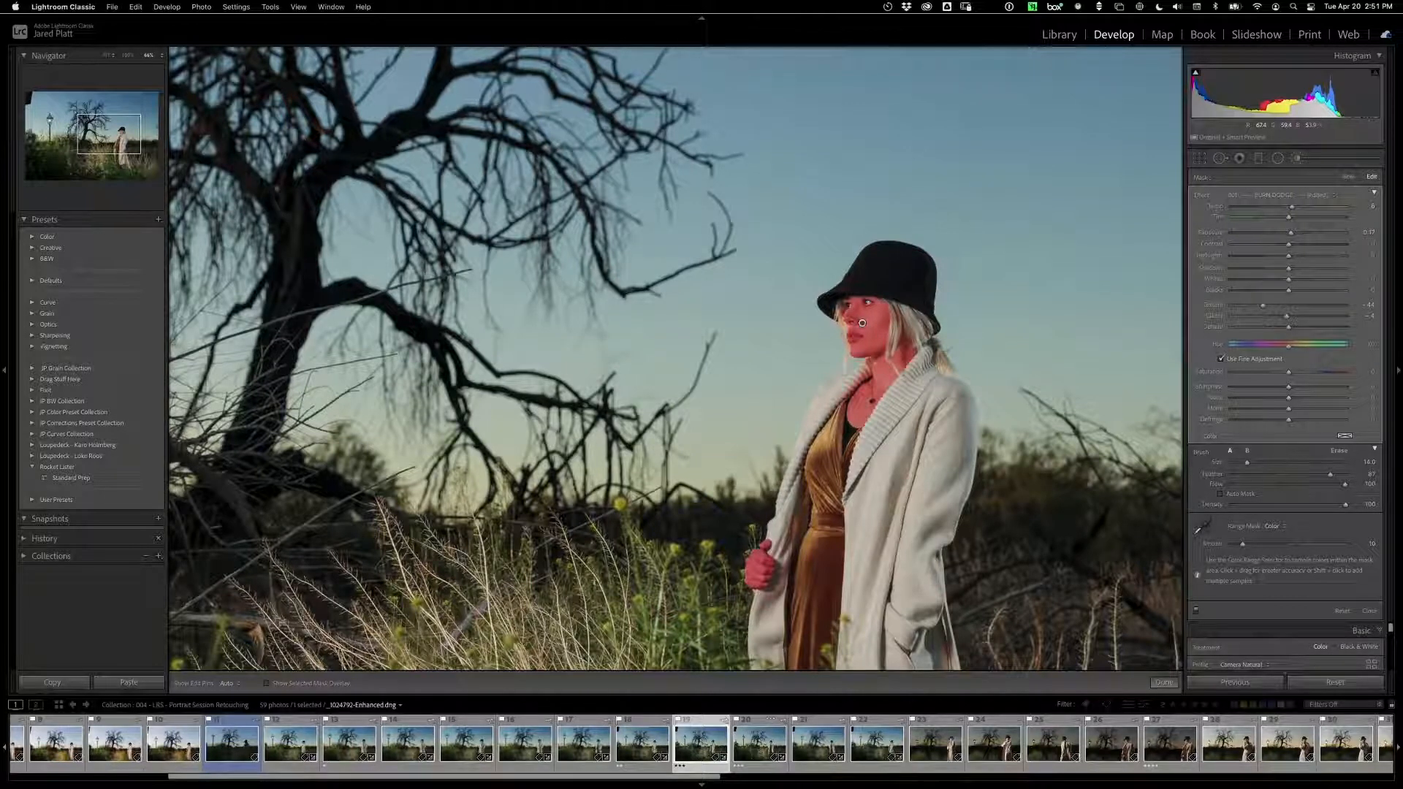
pyautogui.click(756, 740)
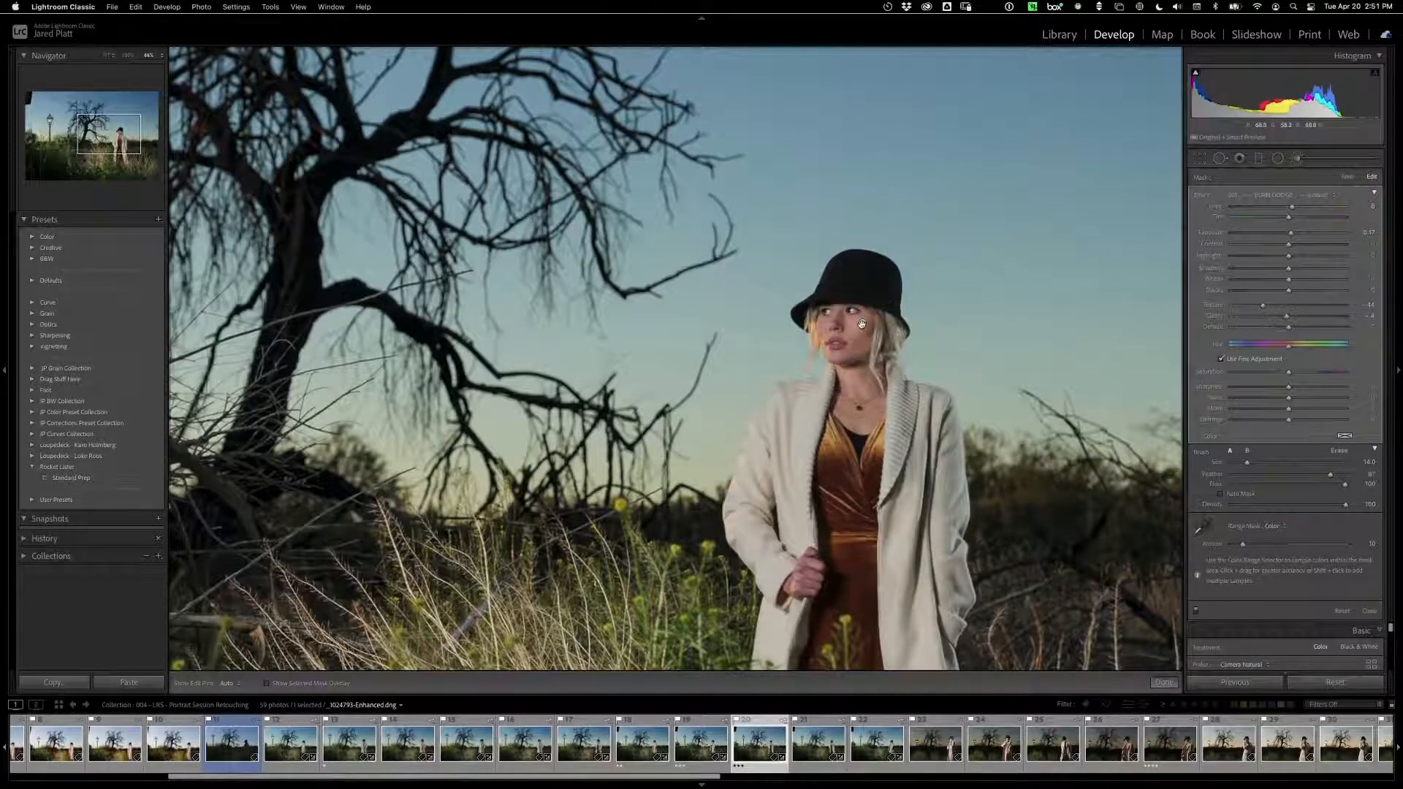
pyautogui.press('o')
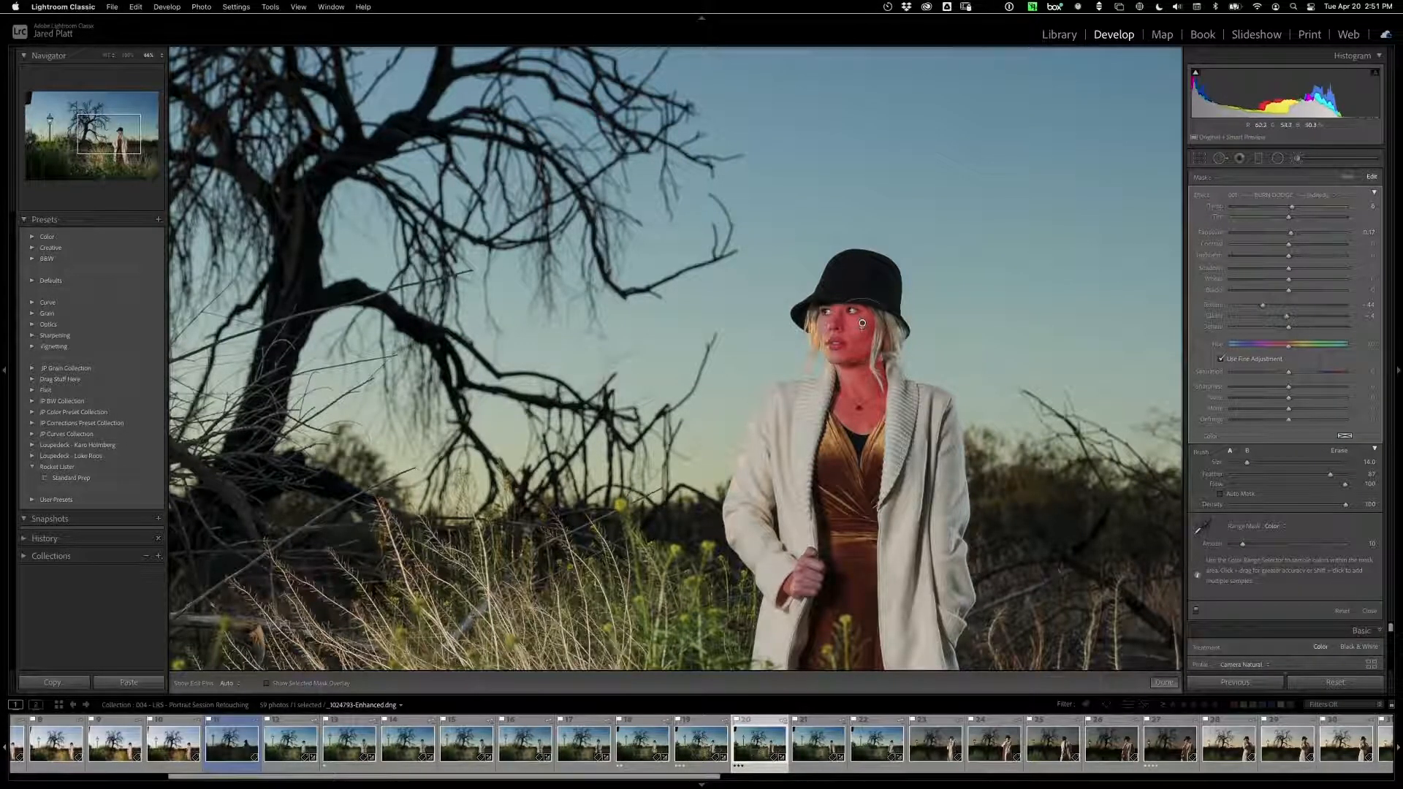
# Step: Check how the skin brush's mask overlay covers the woman's face and hand in photo 20
pyautogui.press('o')
pyautogui.press('o')
pyautogui.press('o')
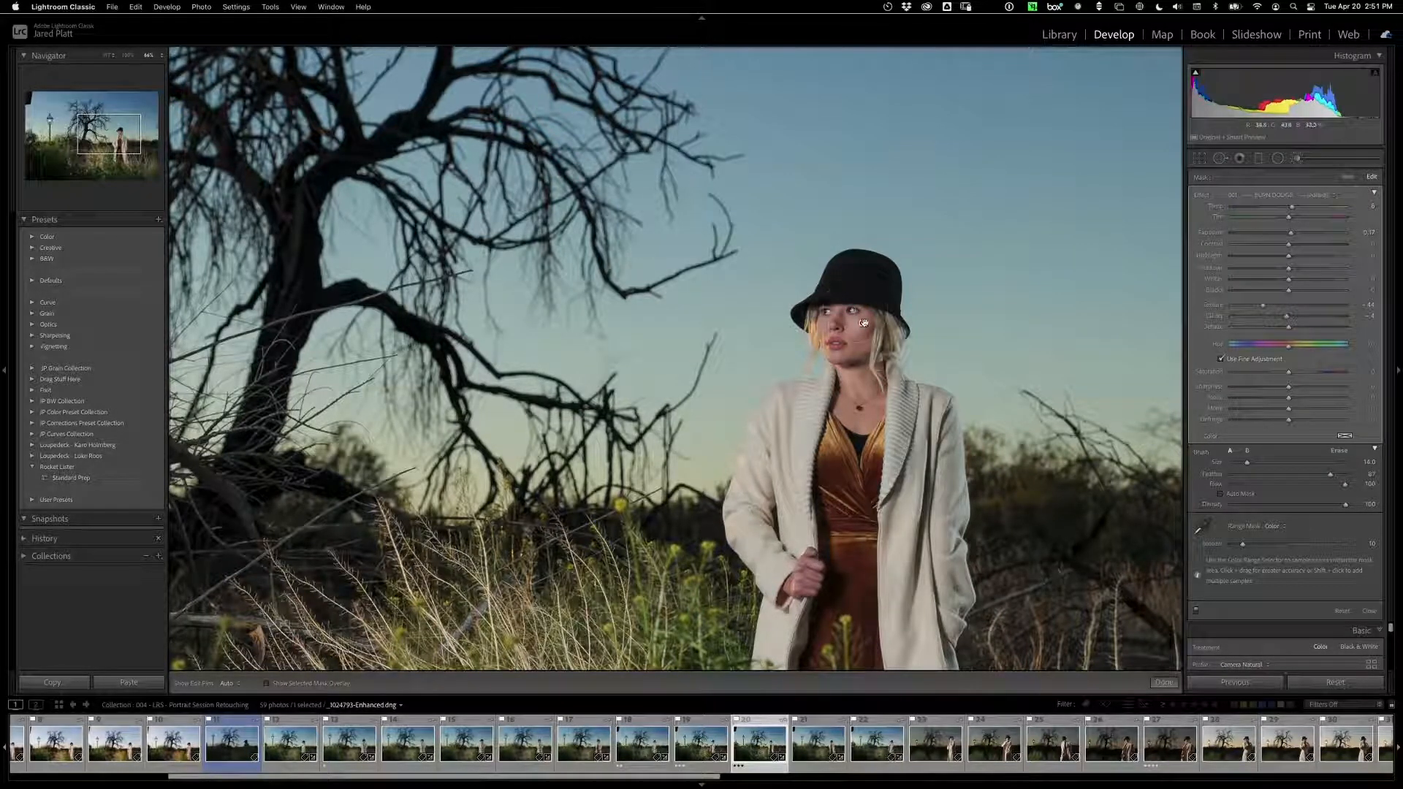
pyautogui.press('o')
pyautogui.press('o')
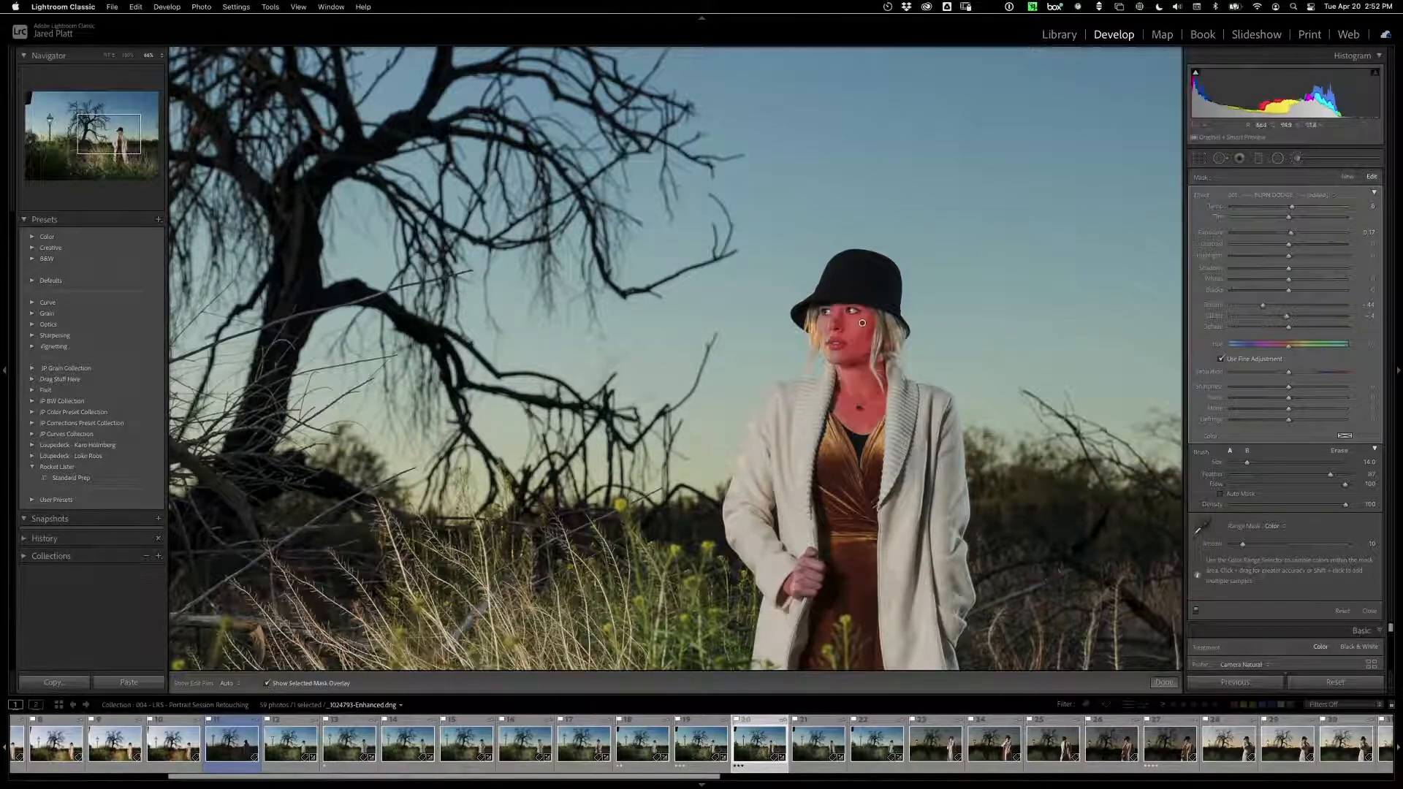
# Step: Extend the skin brush's mask over the edge of the woman's face and her hand in photo 20, using a smaller brush
pyautogui.press('[')
pyautogui.press('[')
pyautogui.click(827, 329)
pyautogui.press('h')
pyautogui.press('h')
pyautogui.press('h')
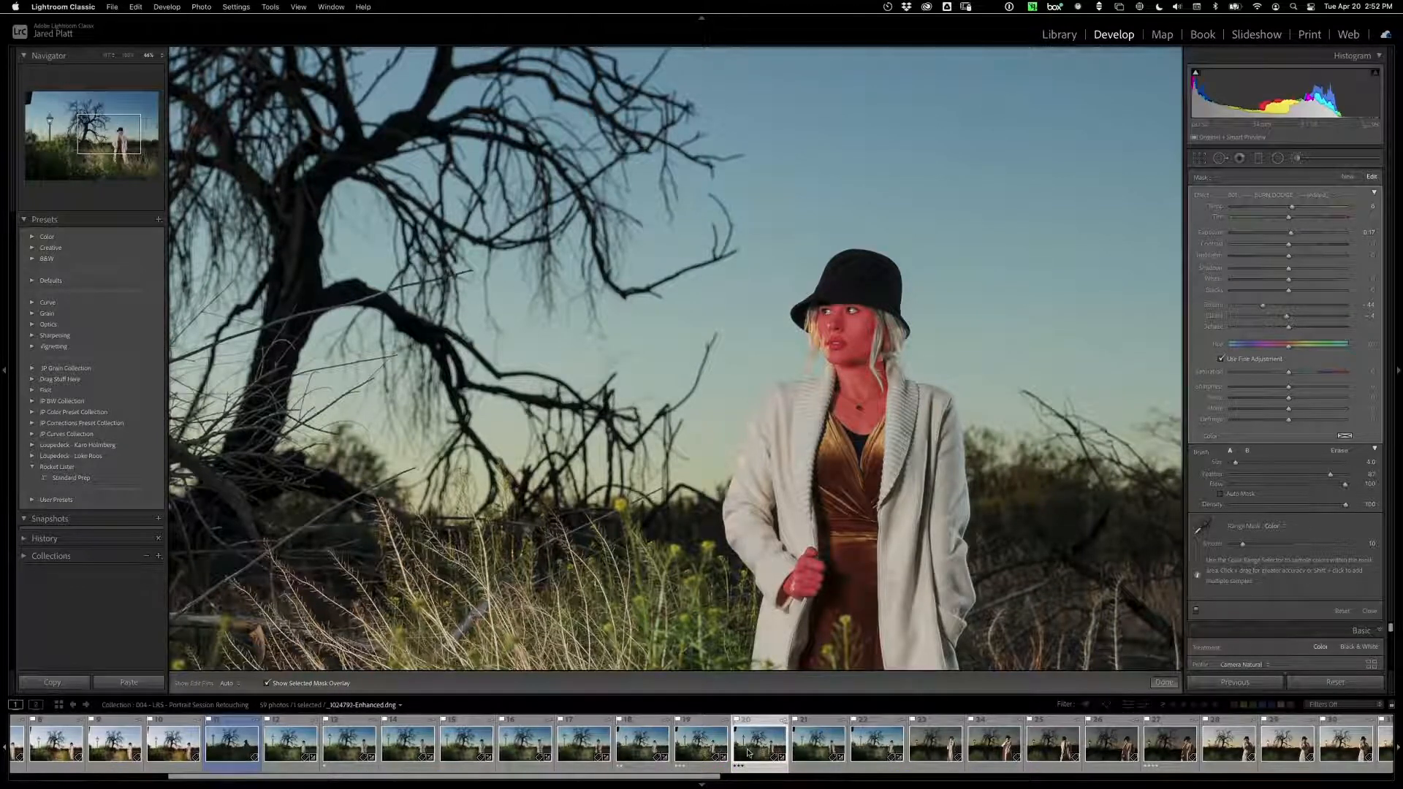
# Step: In photo 21, move the skin brush's mask onto the woman's face and paint it over her hand
pyautogui.click(825, 729)
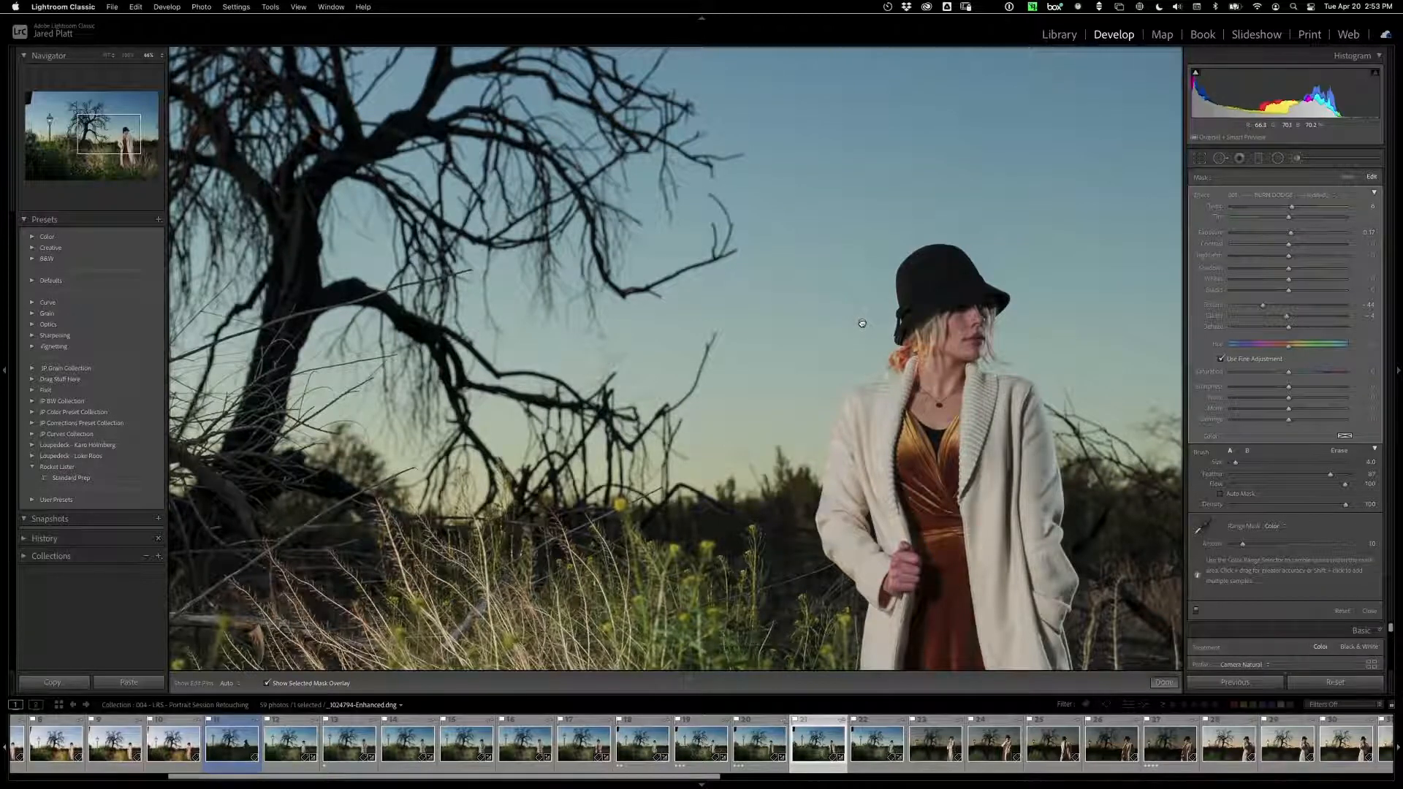
pyautogui.moveTo(921, 332)
pyautogui.moveTo(901, 328); pyautogui.dragTo(924, 330)
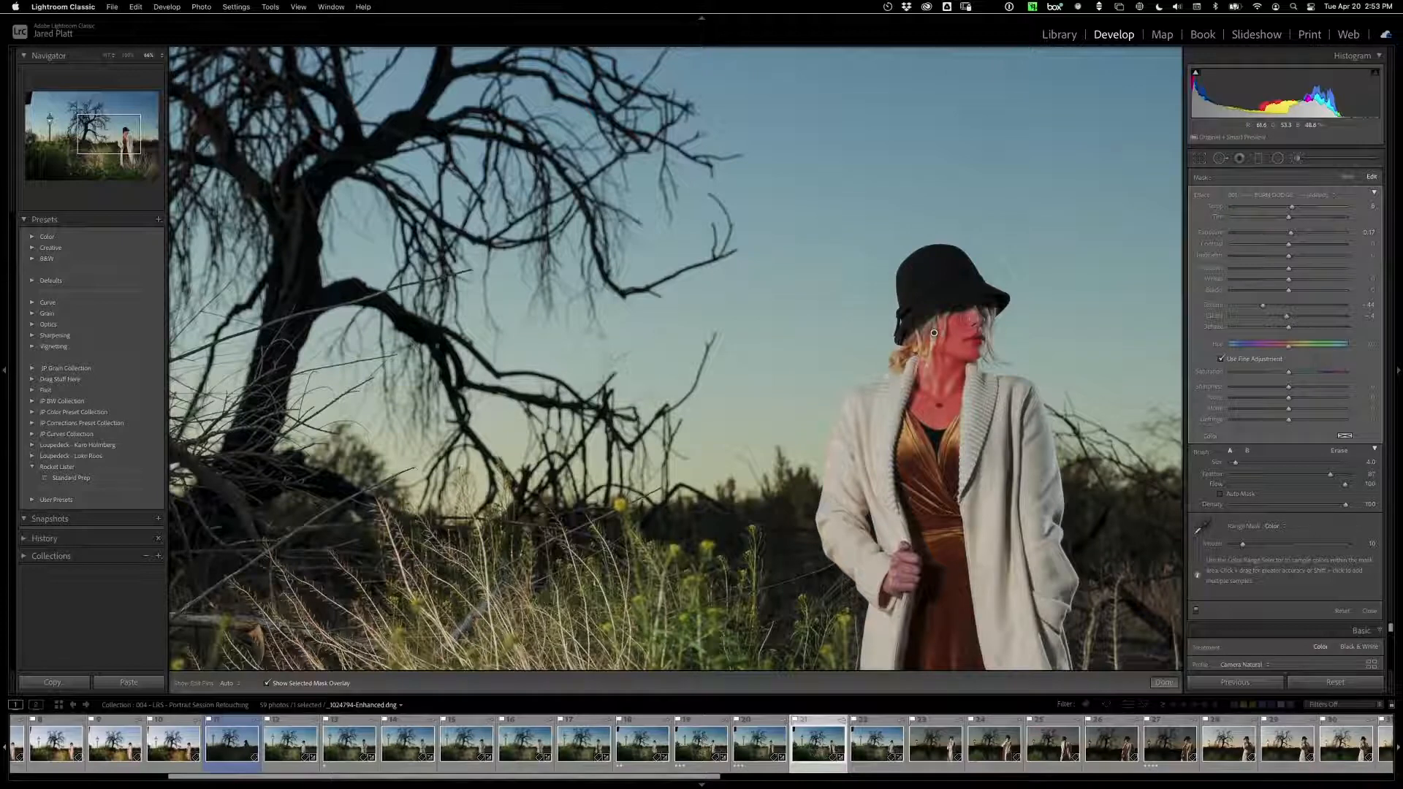
pyautogui.press('h')
pyautogui.press('h')
pyautogui.moveTo(898, 583); pyautogui.dragTo(905, 553)
pyautogui.press('h')
# Step: Raise the skin brush's color range Amount slightly and add another color sample at the edge of the woman's face
pyautogui.moveTo(1243, 545); pyautogui.dragTo(1248, 546)
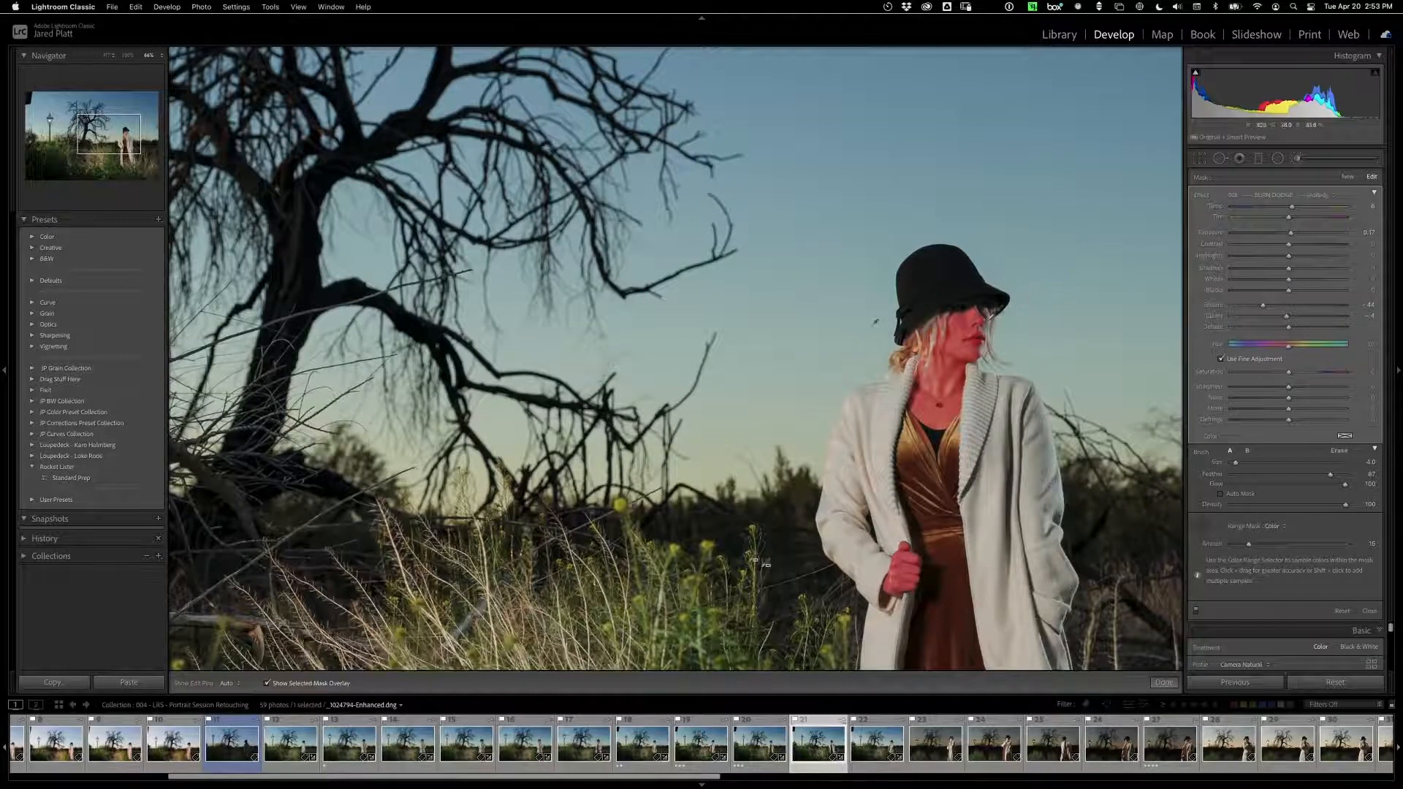
pyautogui.keyDown('shift'); pyautogui.click(989, 324); pyautogui.keyUp('shift')
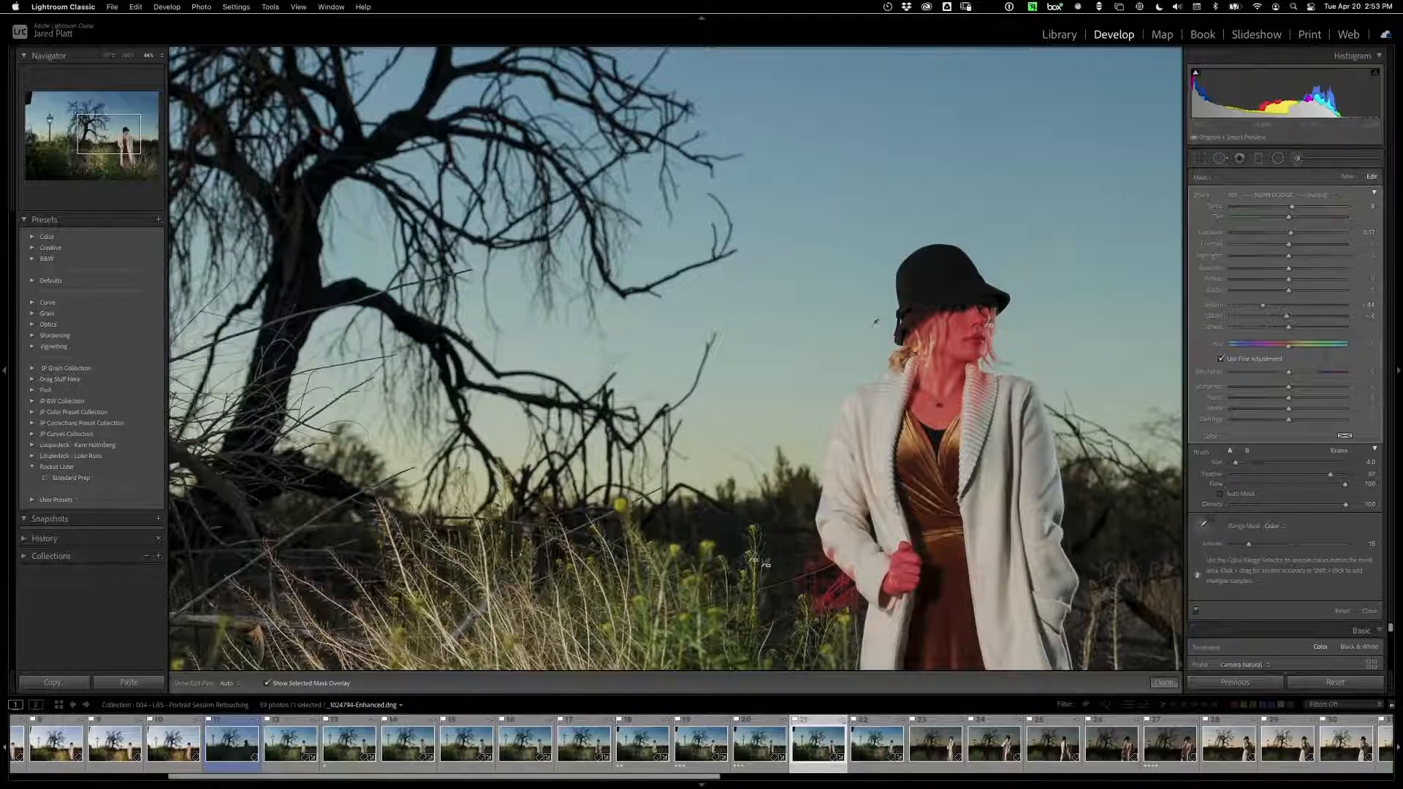
# Step: Erase the skin mask's spill from the coat collar, the sleeve and the background beside the woman, with Auto Mask on
pyautogui.click(1339, 451)
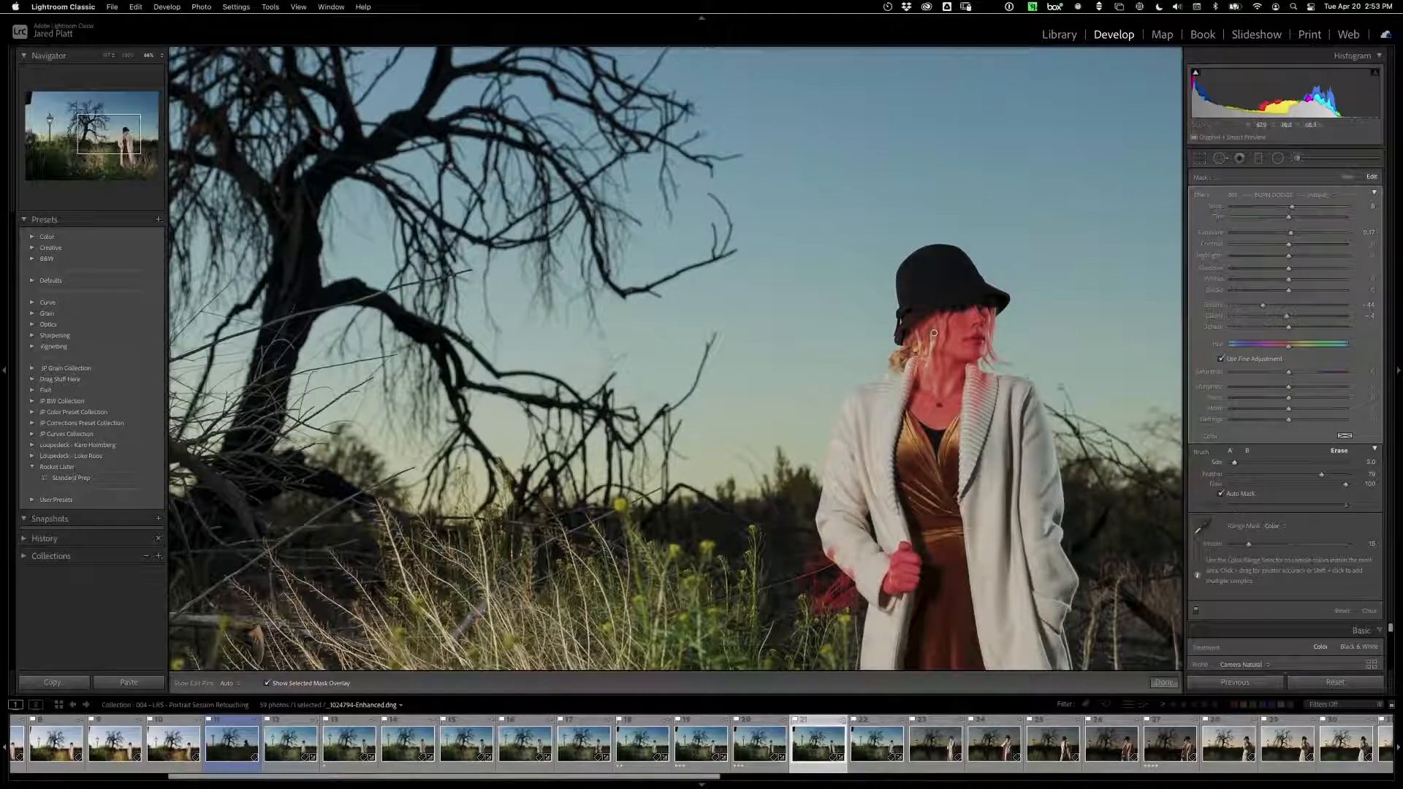
pyautogui.moveTo(987, 399); pyautogui.dragTo(980, 374)
pyautogui.press('h')
pyautogui.press('h')
pyautogui.press(']')
pyautogui.press(']')
pyautogui.press(']')
pyautogui.press(']')
pyautogui.moveTo(834, 555)
pyautogui.mouseDown()
pyautogui.moveTo(824, 567)
pyautogui.moveTo(821, 497)
pyautogui.mouseUp()
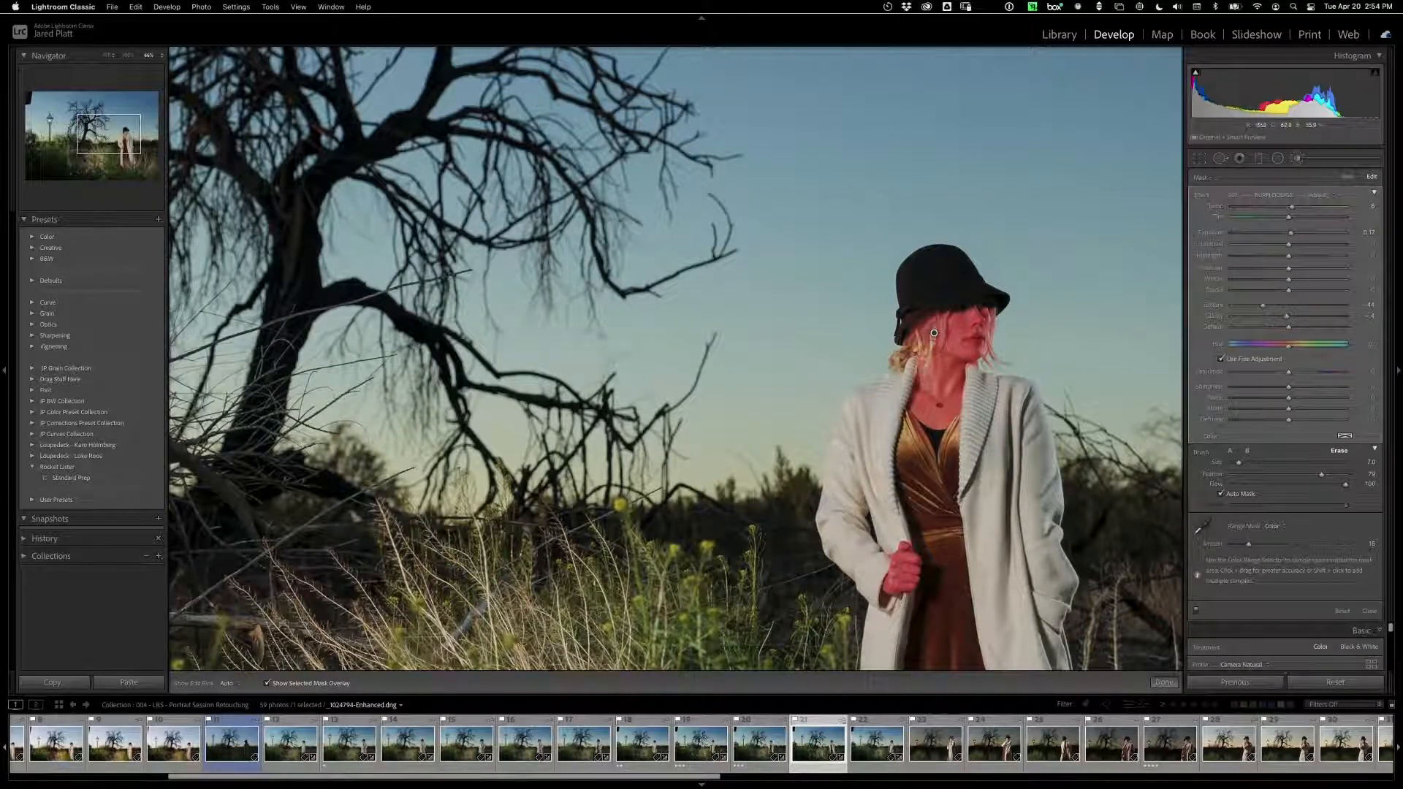
# Step: Erase the skin mask from the hair beside the woman's face with a smaller eraser
pyautogui.press('z')
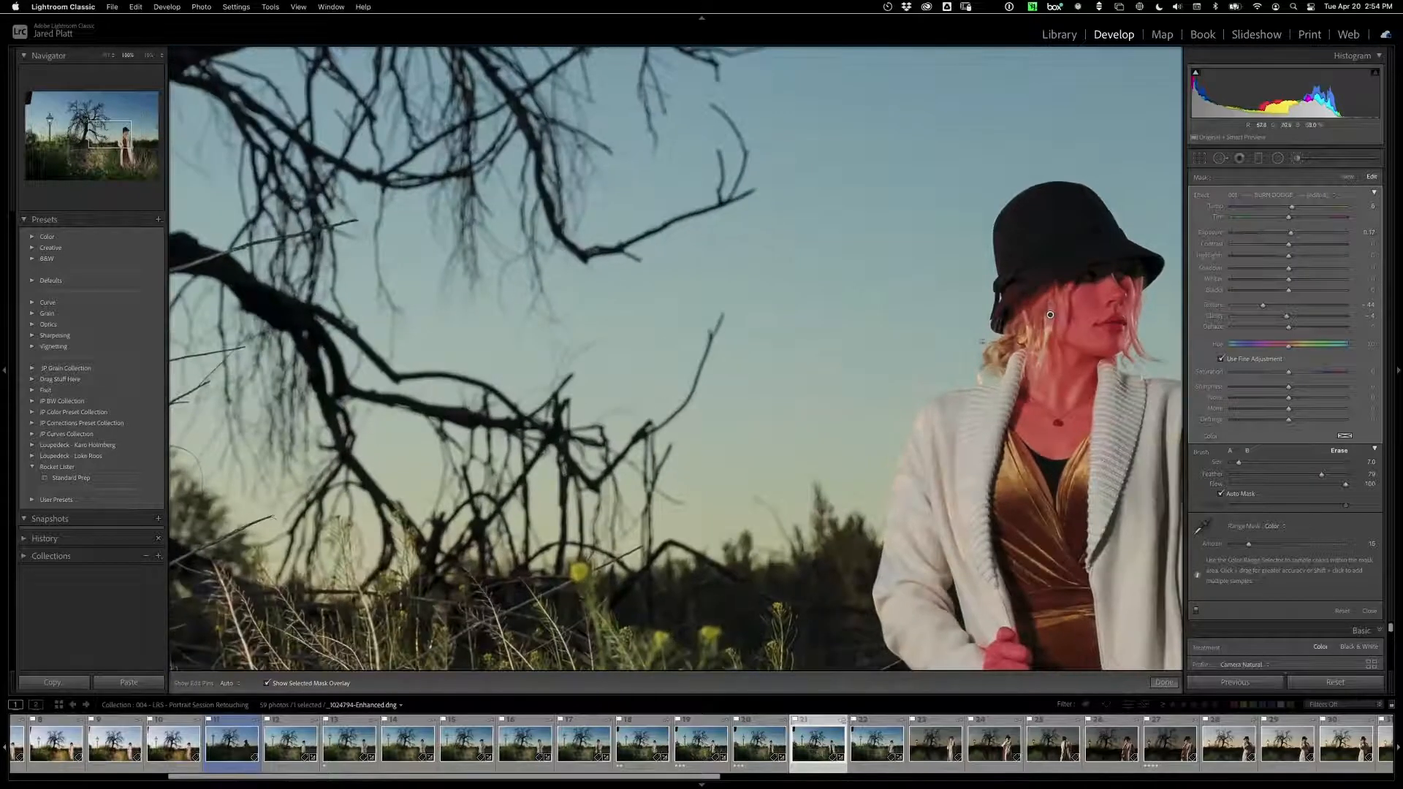
pyautogui.moveTo(1000, 372); pyautogui.dragTo(710, 461)
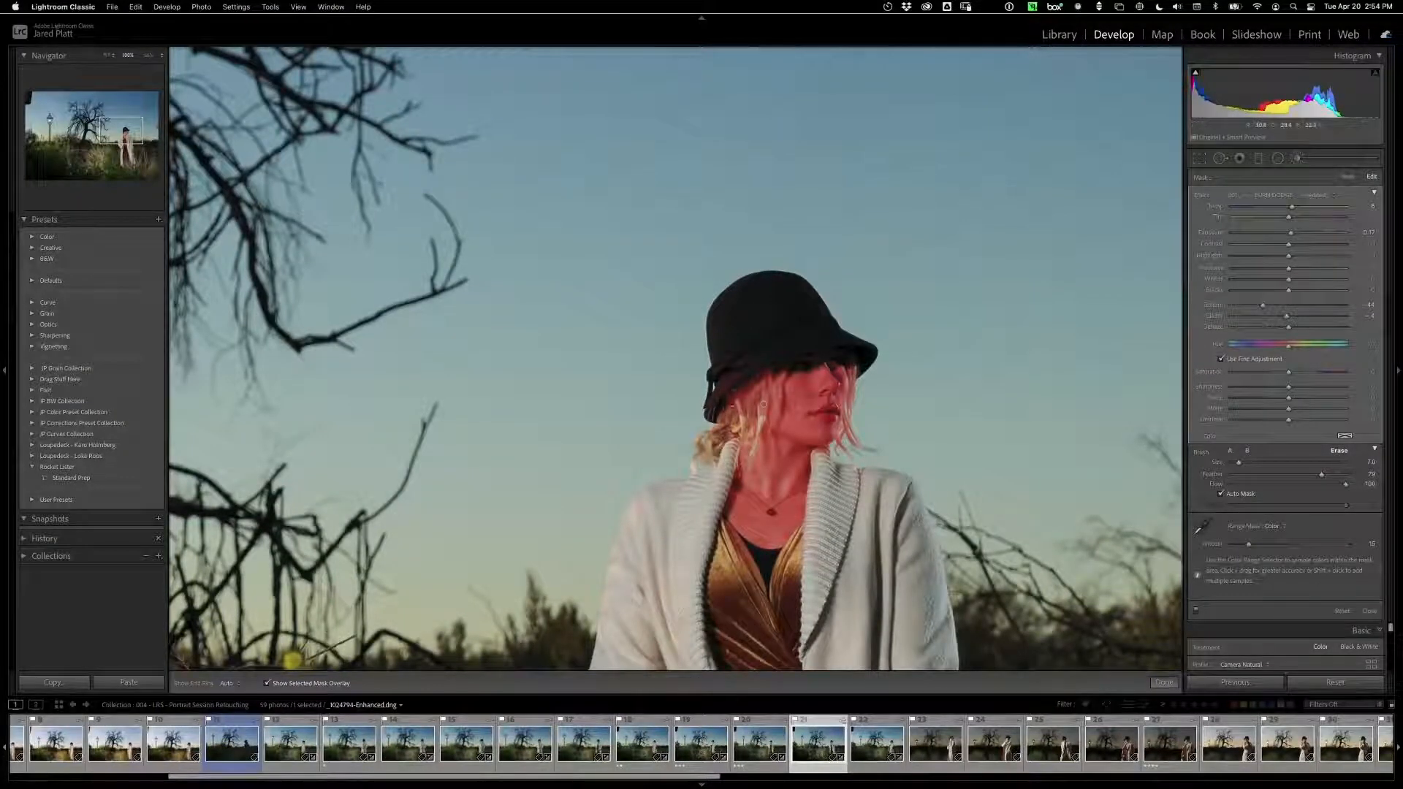
pyautogui.press('[')
pyautogui.press('[')
pyautogui.press('[')
pyautogui.press('[')
pyautogui.press('h')
pyautogui.moveTo(773, 381); pyautogui.dragTo(762, 420)
pyautogui.press('h')
pyautogui.press(']')
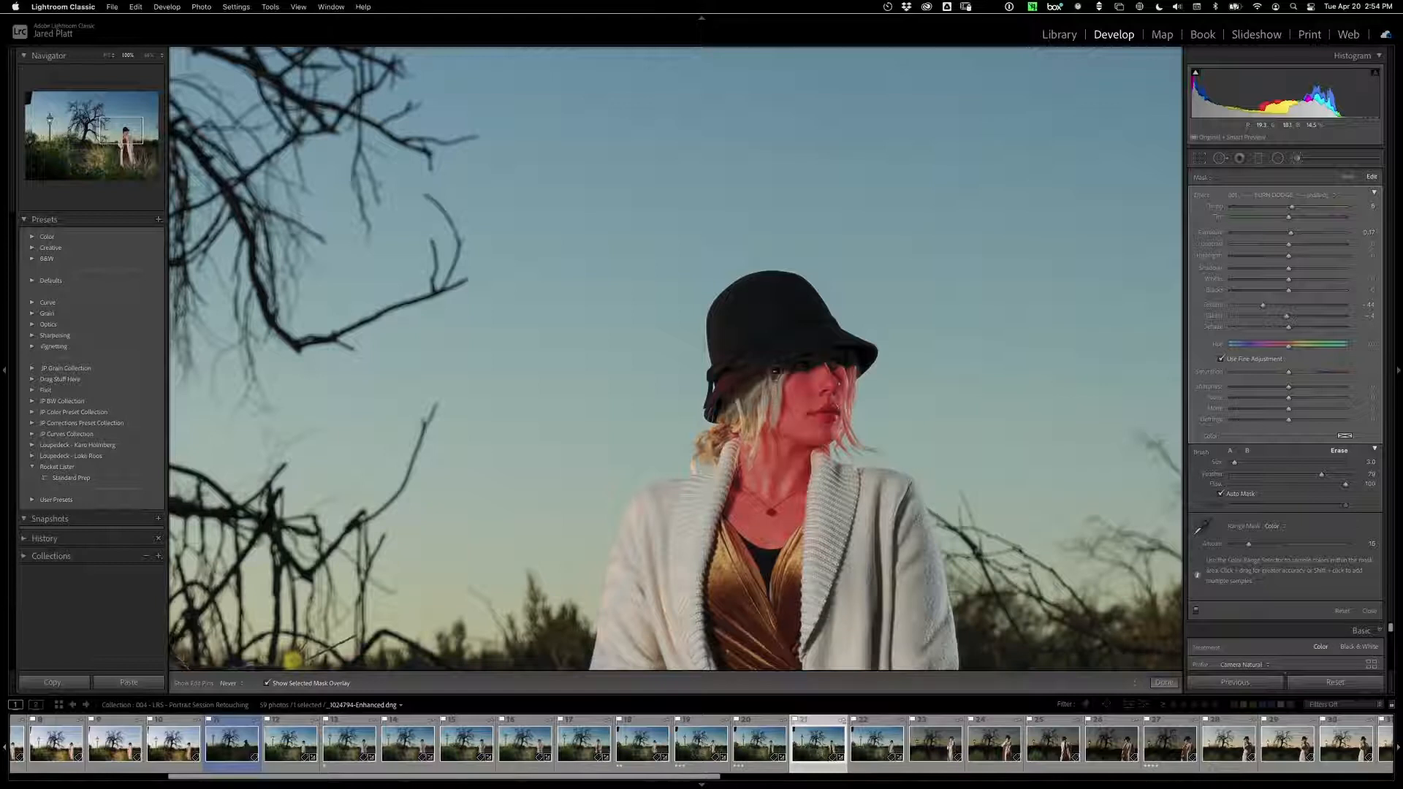
# Step: Enlarge the eraser slightly and turn off its Auto Mask, checking the mask around the face in photo 21
pyautogui.press('h')
pyautogui.press('h')
pyautogui.press(']')
pyautogui.press('a')
pyautogui.press('h')
pyautogui.press('h')
# Step: Hide the mask overlay and raise the skin brush's Exposure slightly in photo 21
pyautogui.click(299, 683)
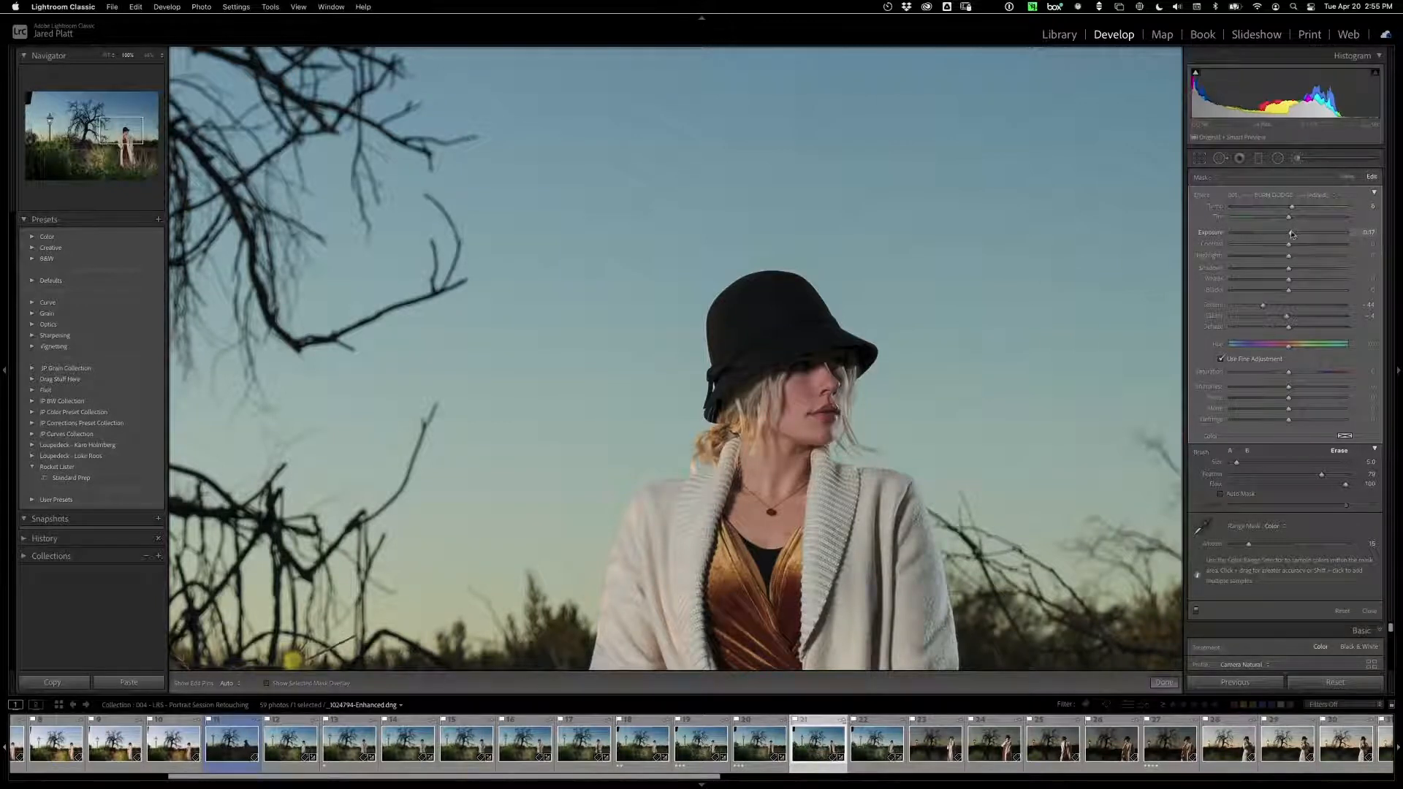
pyautogui.moveTo(1290, 236); pyautogui.dragTo(1294, 237)
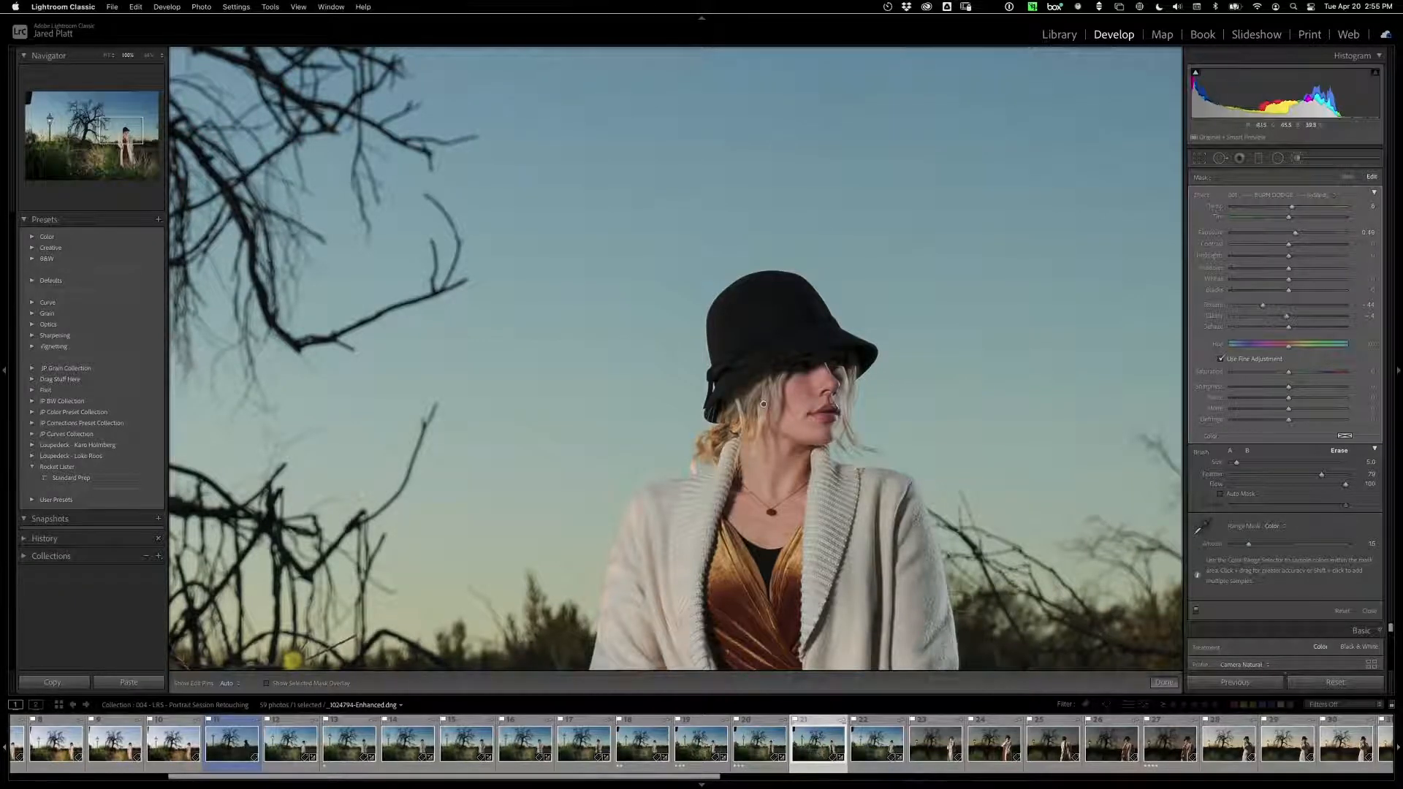
pyautogui.press('z')
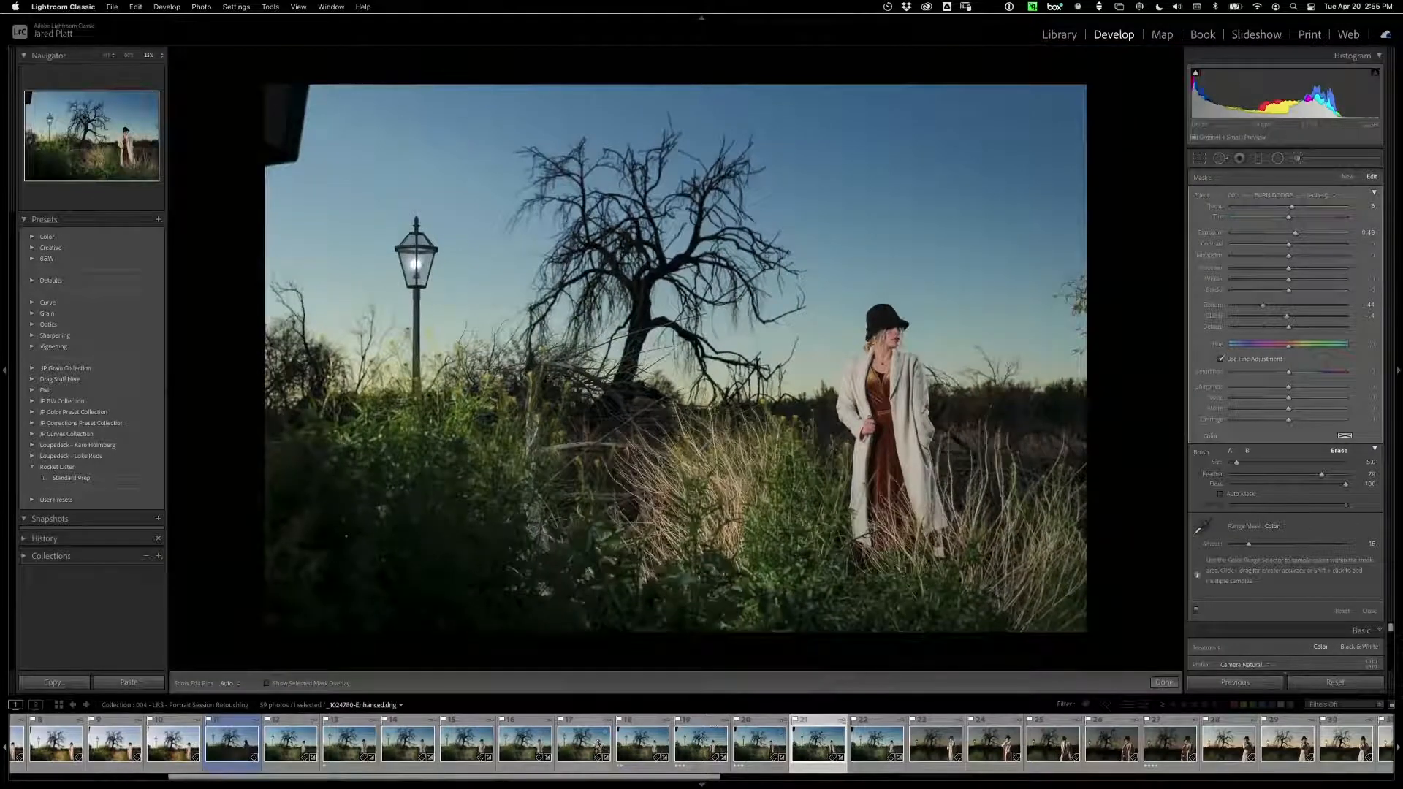
# Step: Select photos 12 to 17 with photo 17 active and delete the skin brush adjustment from all six
pyautogui.click(611, 744)
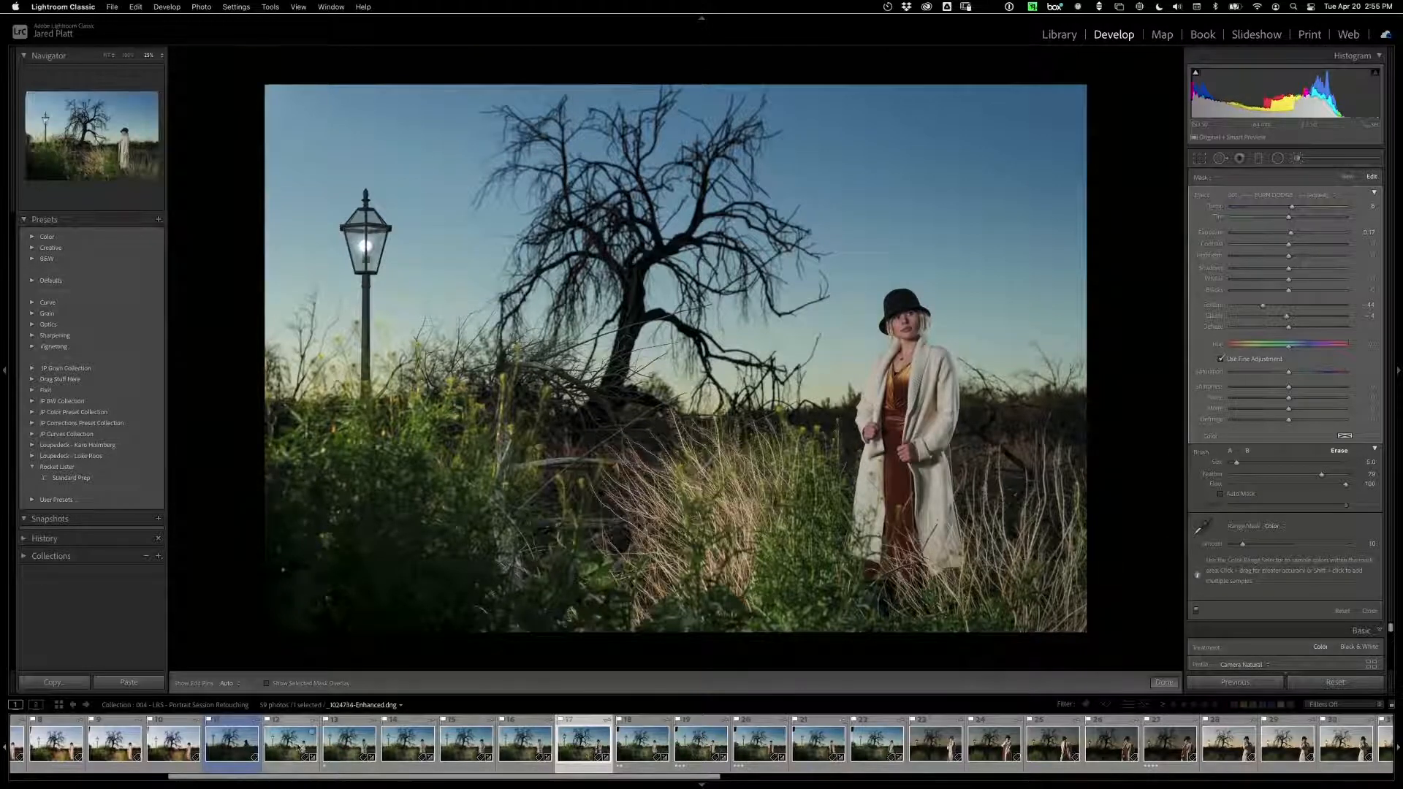
pyautogui.click(300, 747)
pyautogui.keyDown('shift'); pyautogui.click(900, 755); pyautogui.keyUp('shift')
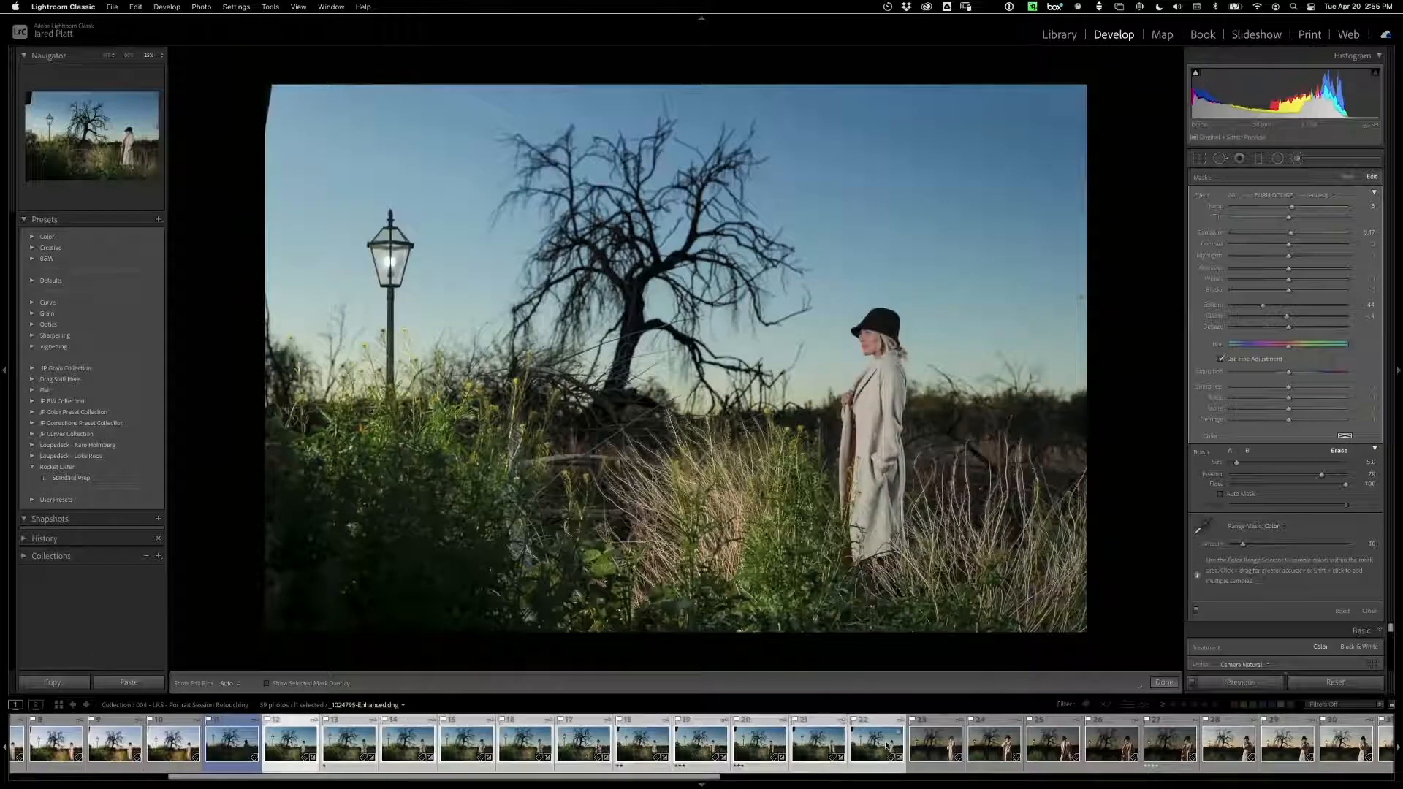
pyautogui.click(699, 747)
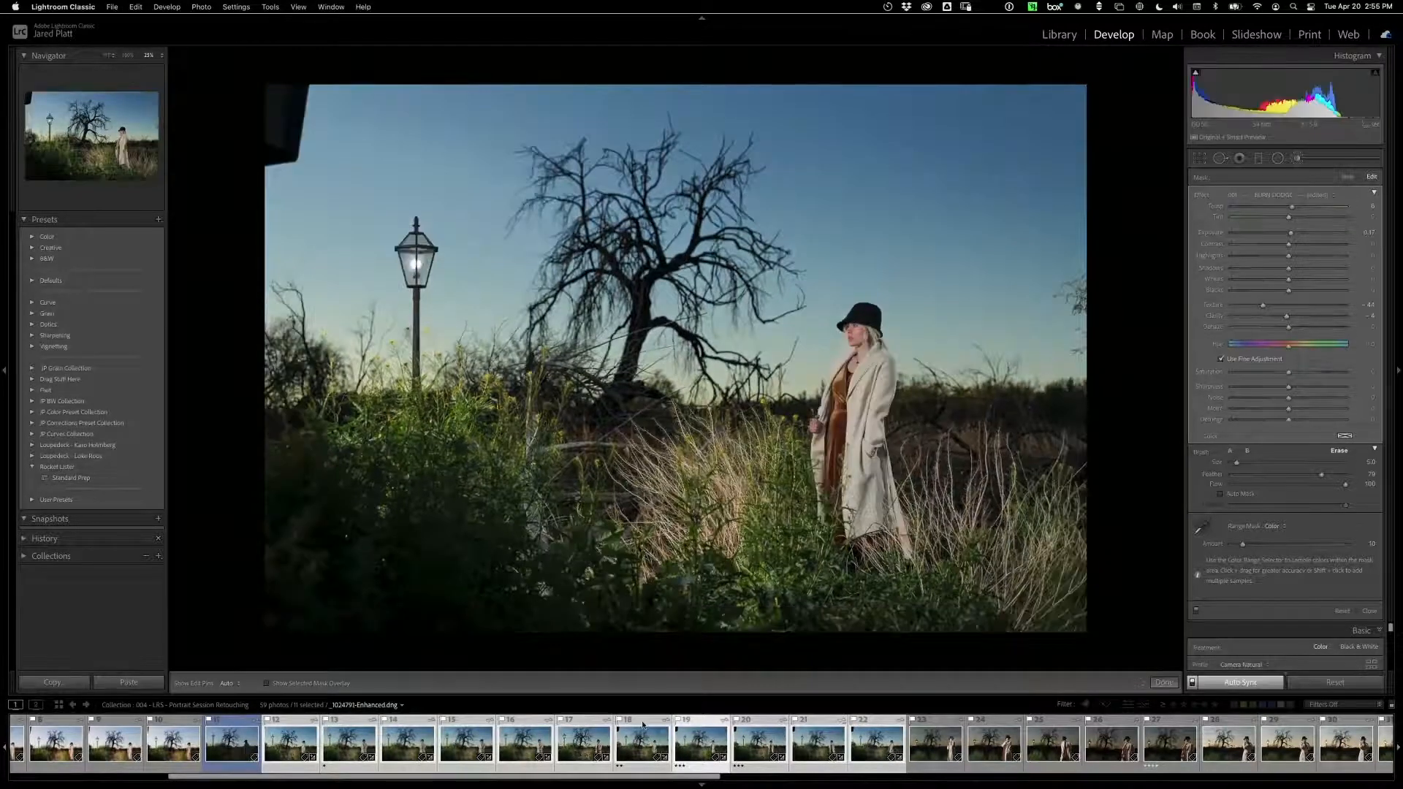
pyautogui.click(643, 742)
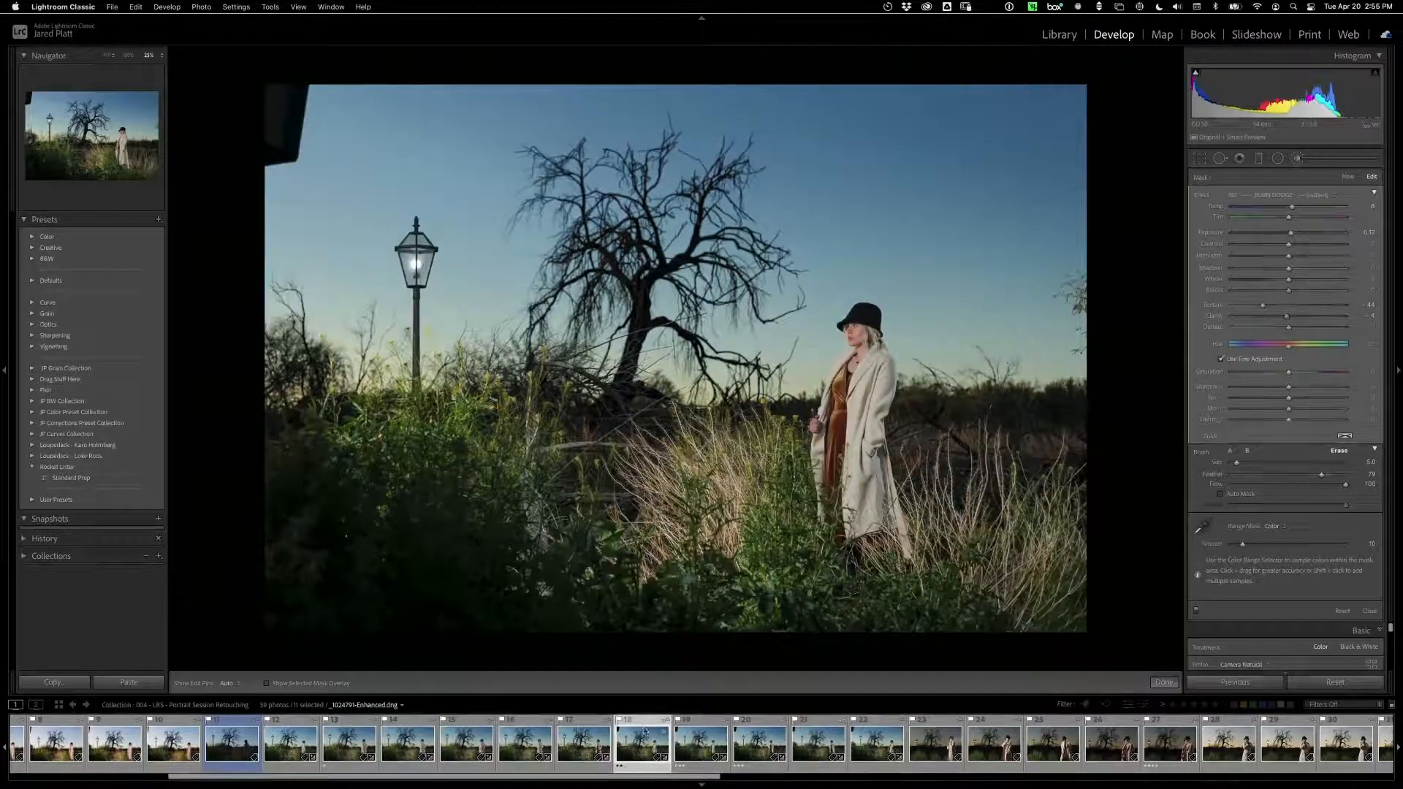
pyautogui.click(586, 742)
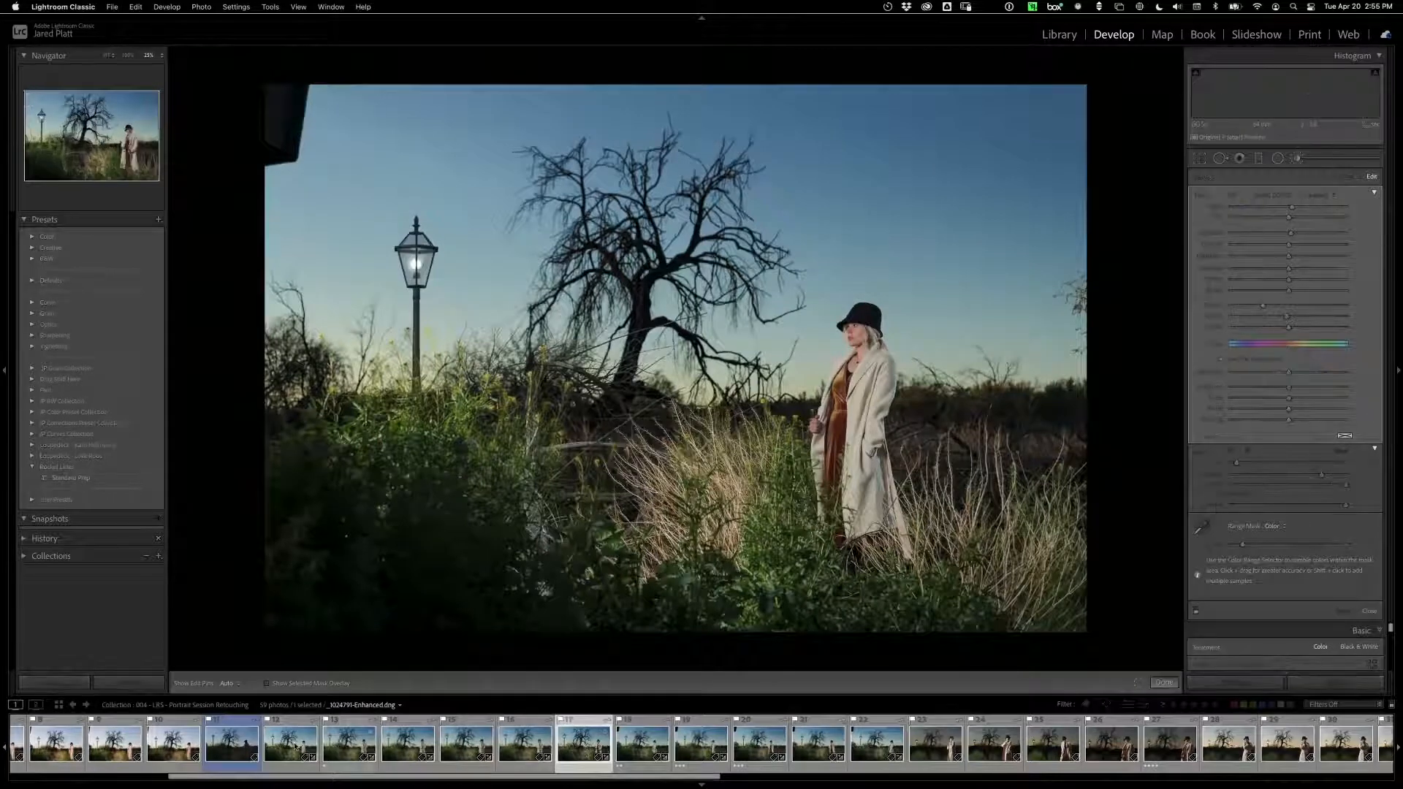
pyautogui.keyDown('shift'); pyautogui.click(295, 746); pyautogui.keyUp('shift')
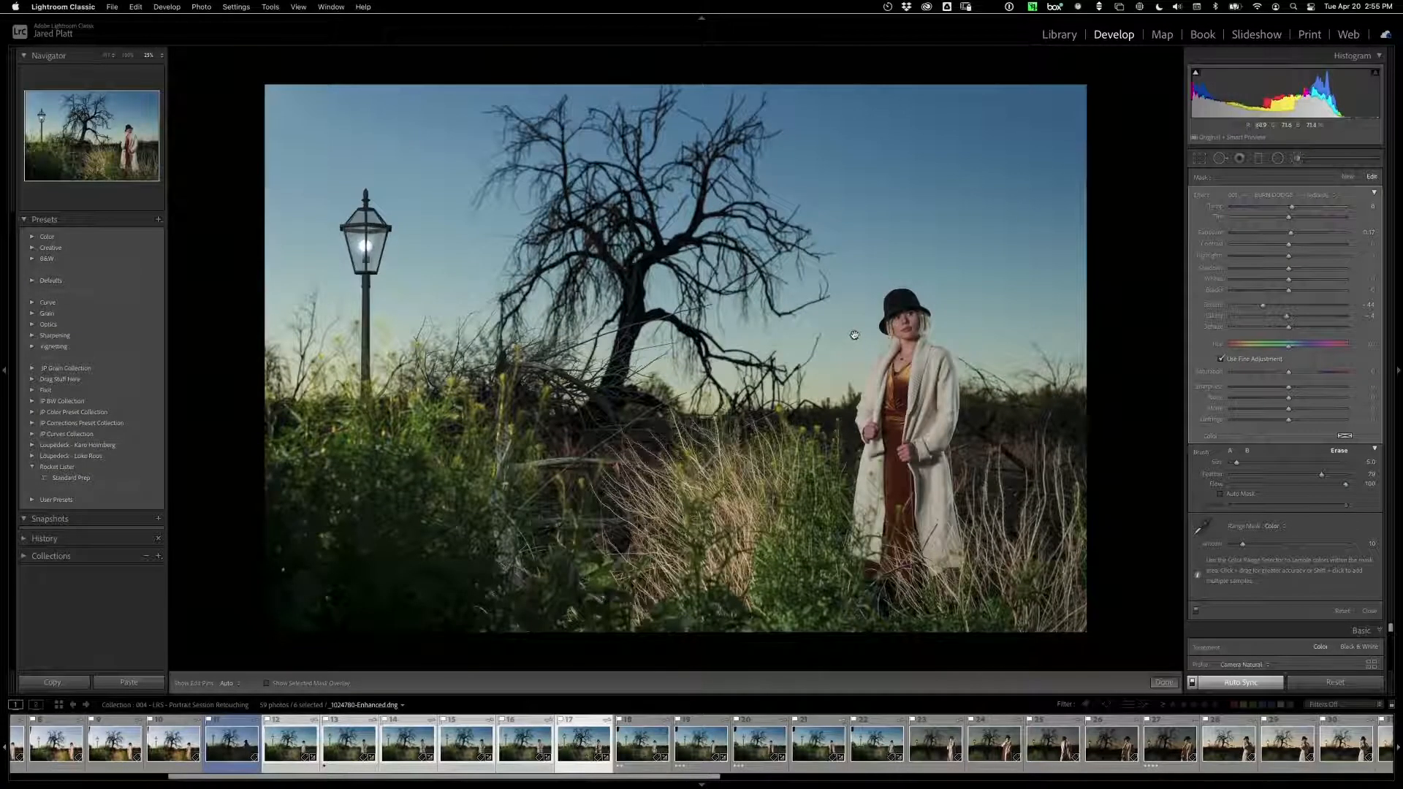
pyautogui.moveTo(856, 335); pyautogui.dragTo(872, 337)
pyautogui.press('Delete')
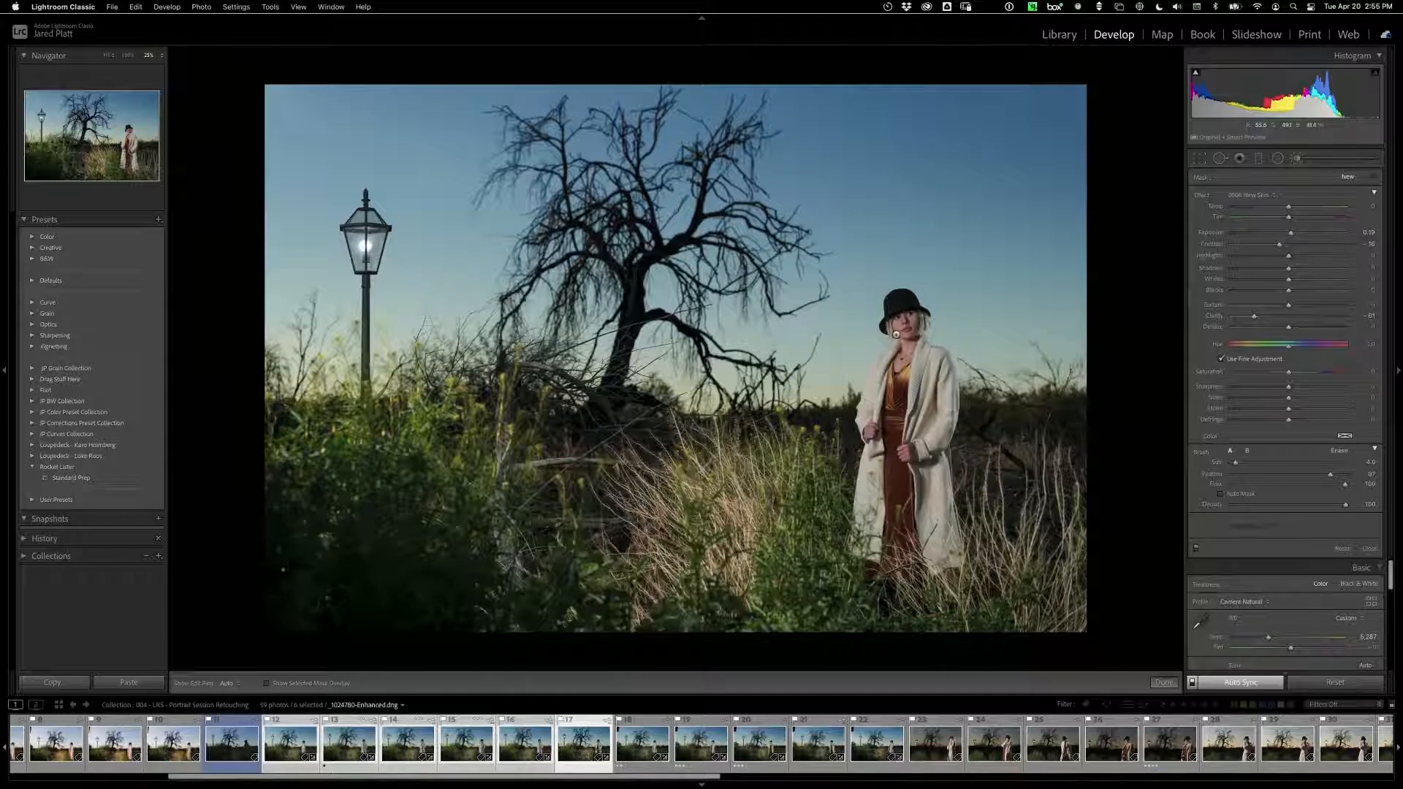
# Step: Place a radial filter over the woman's head and upper chest with the mask overlay shown, and fine-tune its position and size
pyautogui.click(1278, 159)
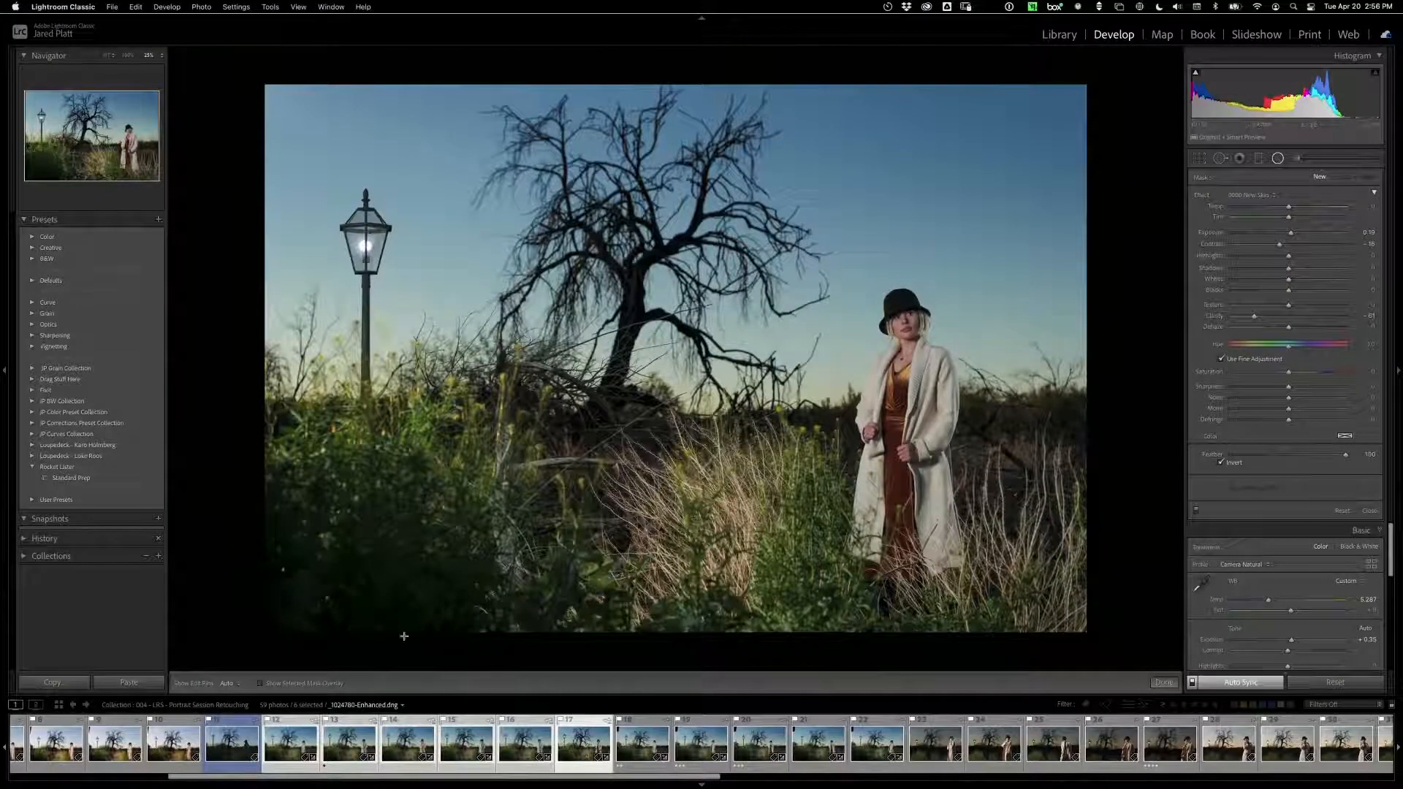
pyautogui.click(289, 687)
pyautogui.moveTo(906, 332); pyautogui.dragTo(944, 385)
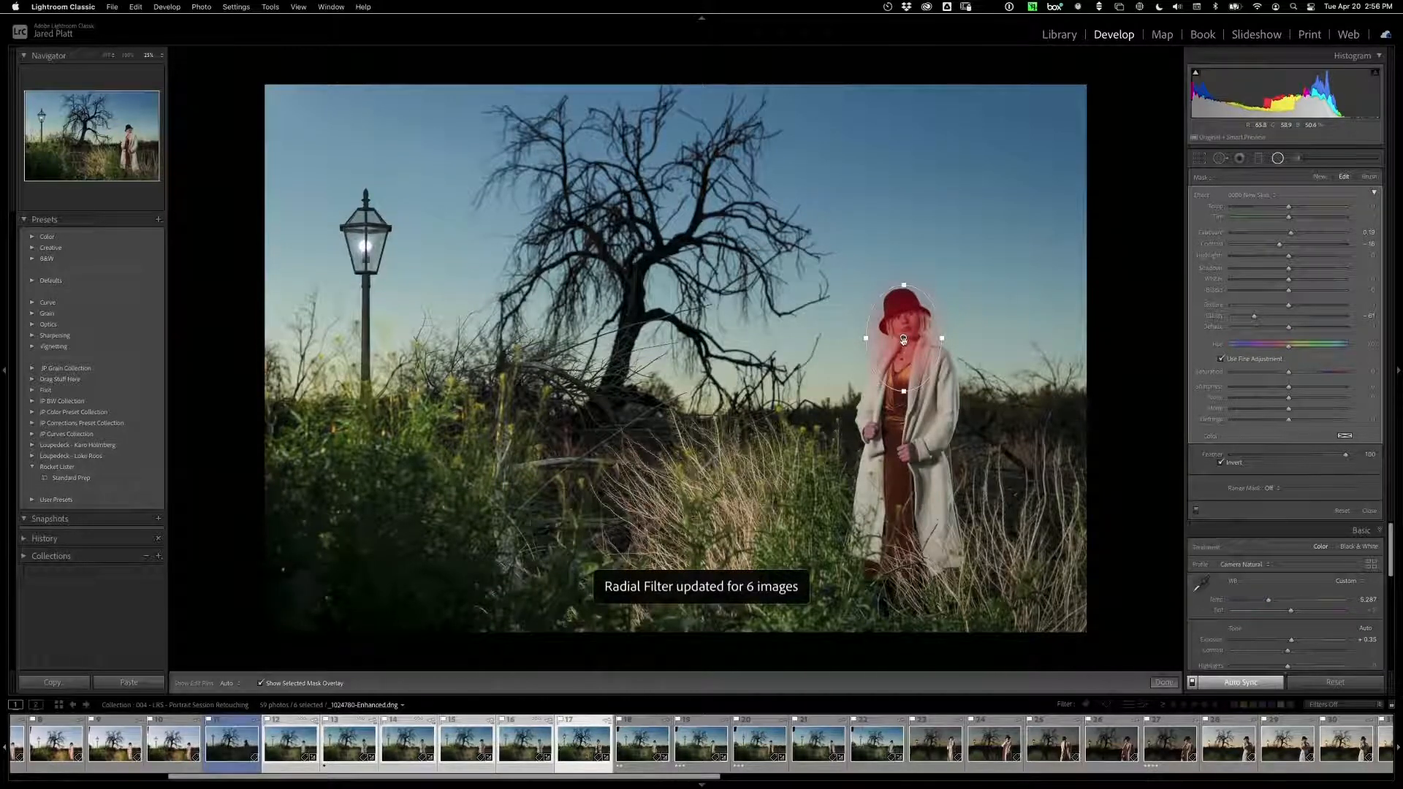
pyautogui.moveTo(904, 338)
pyautogui.mouseDown()
pyautogui.moveTo(979, 424)
pyautogui.moveTo(903, 390)
pyautogui.moveTo(961, 429)
pyautogui.moveTo(909, 475)
pyautogui.moveTo(919, 344)
pyautogui.moveTo(895, 395)
pyautogui.moveTo(910, 329)
pyautogui.moveTo(907, 343)
pyautogui.mouseUp()
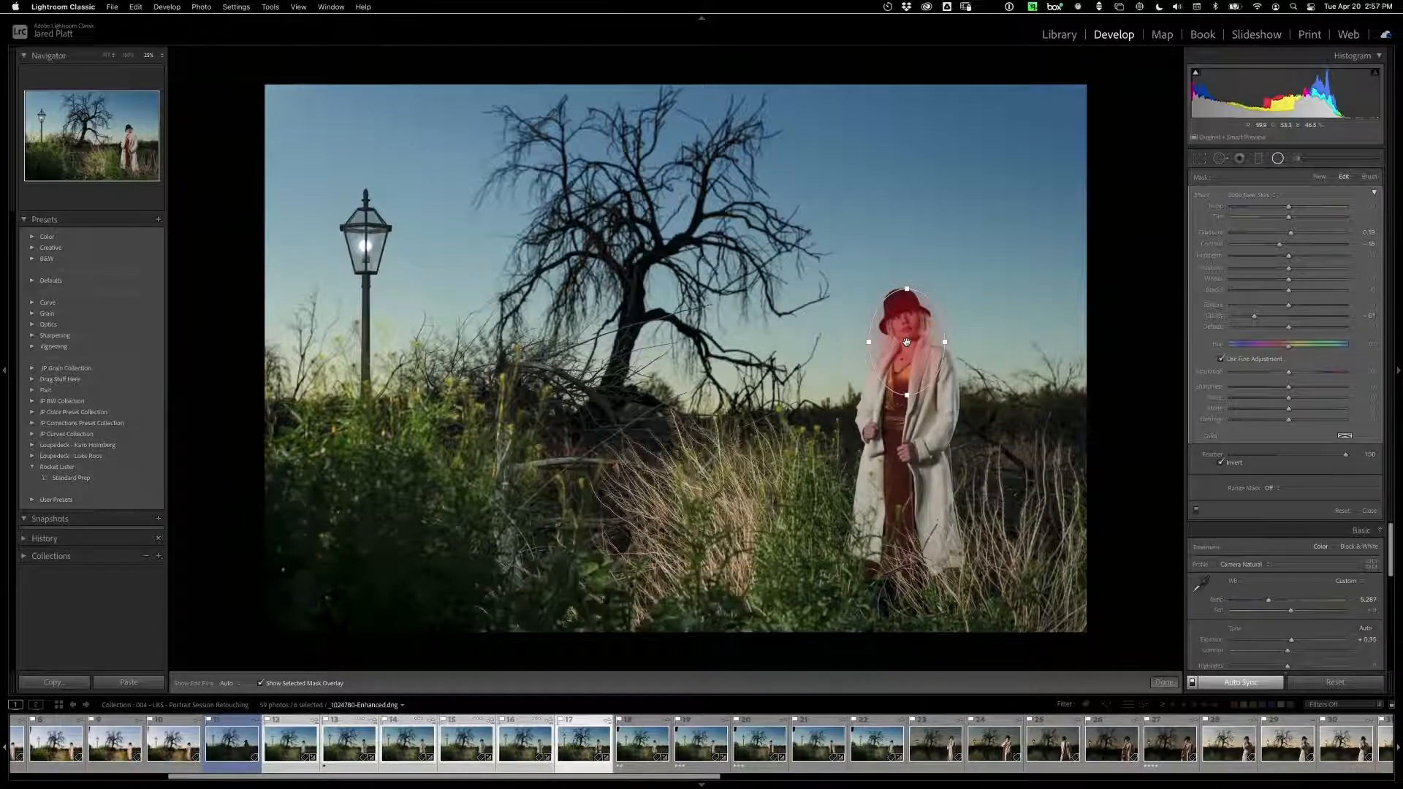
pyautogui.moveTo(907, 395)
pyautogui.mouseDown()
pyautogui.moveTo(909, 523)
pyautogui.moveTo(910, 392)
pyautogui.mouseUp()
# Step: Set the radial filter's Feather to 0 and limit its mask to a color range sampled from the woman's face
pyautogui.moveTo(1347, 455); pyautogui.dragTo(1230, 455)
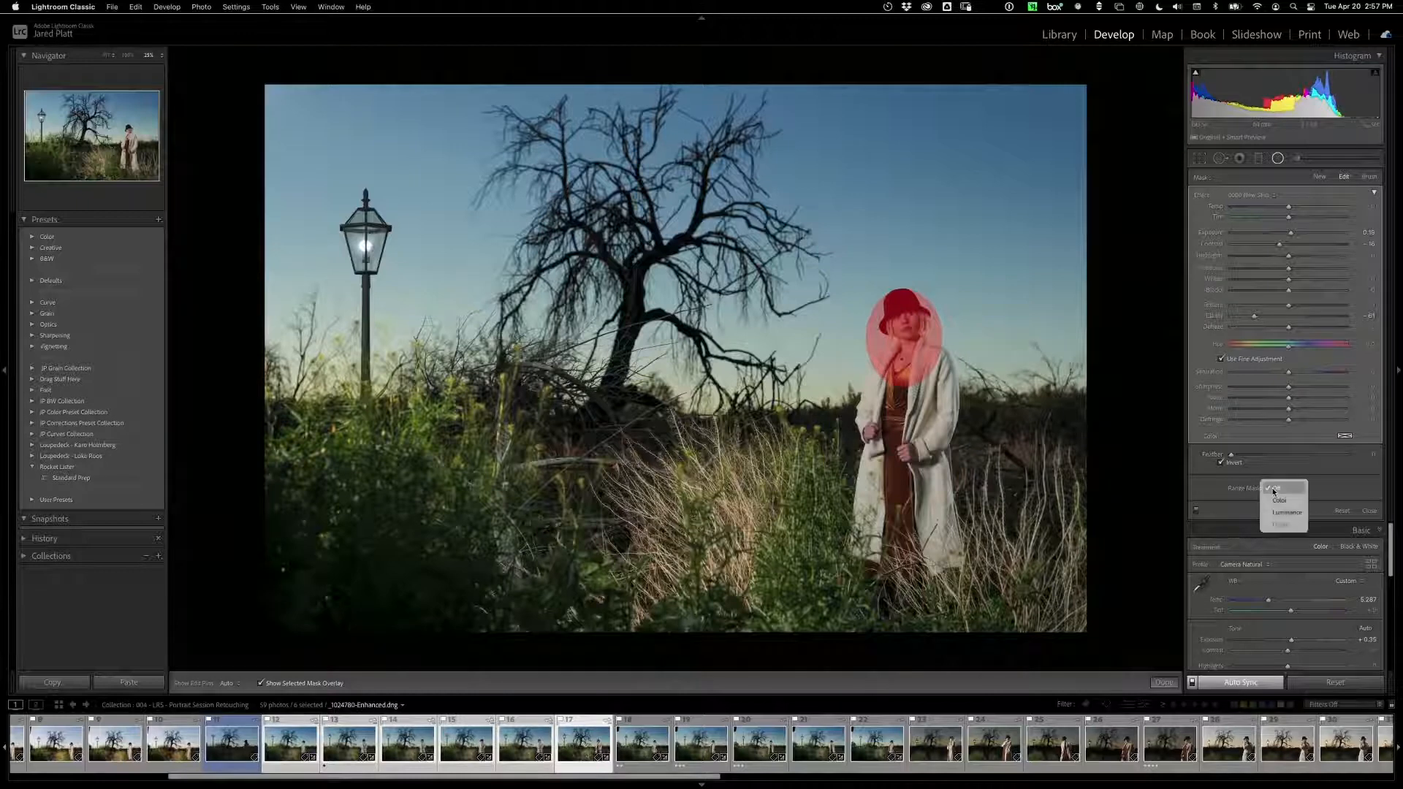
pyautogui.click(1203, 490)
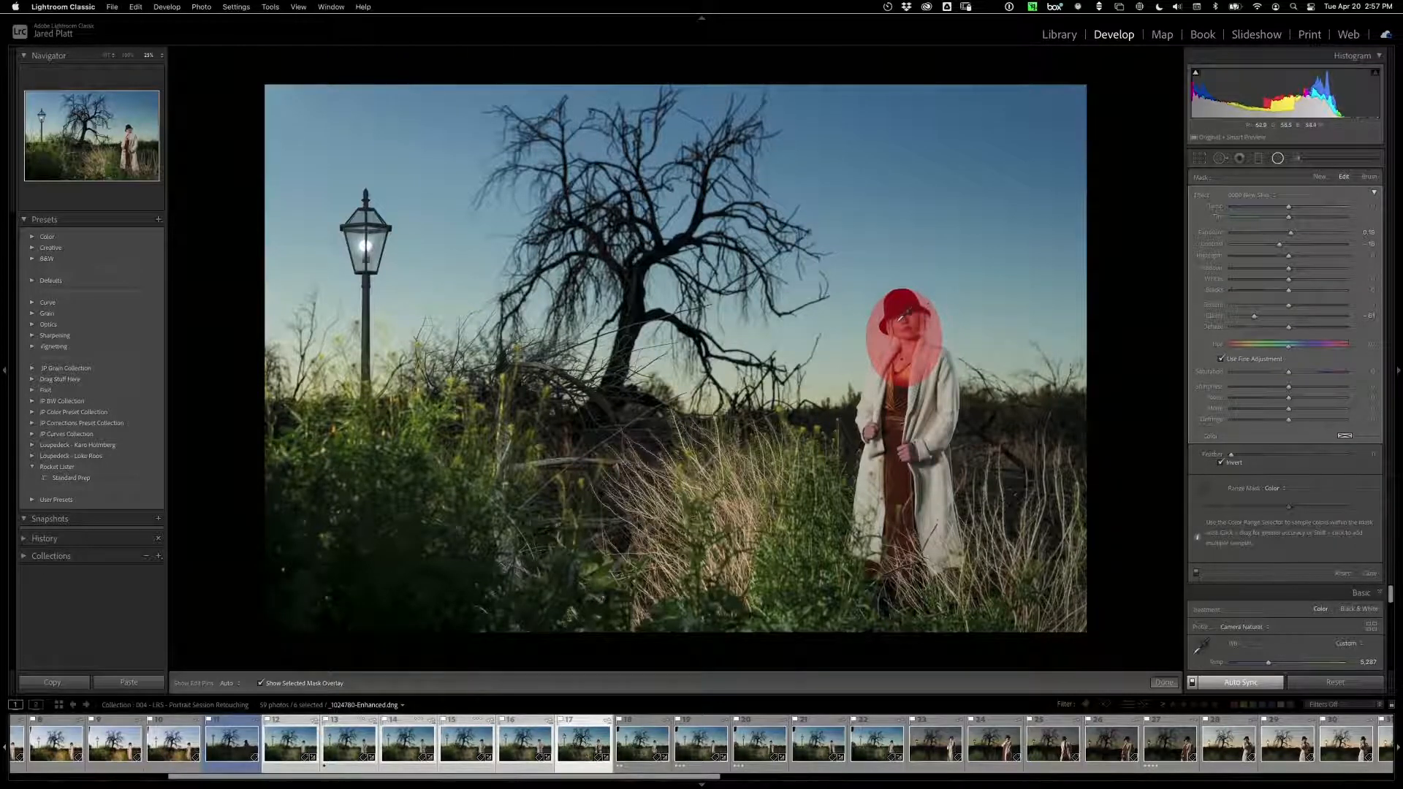
pyautogui.click(896, 323)
pyautogui.click(904, 322)
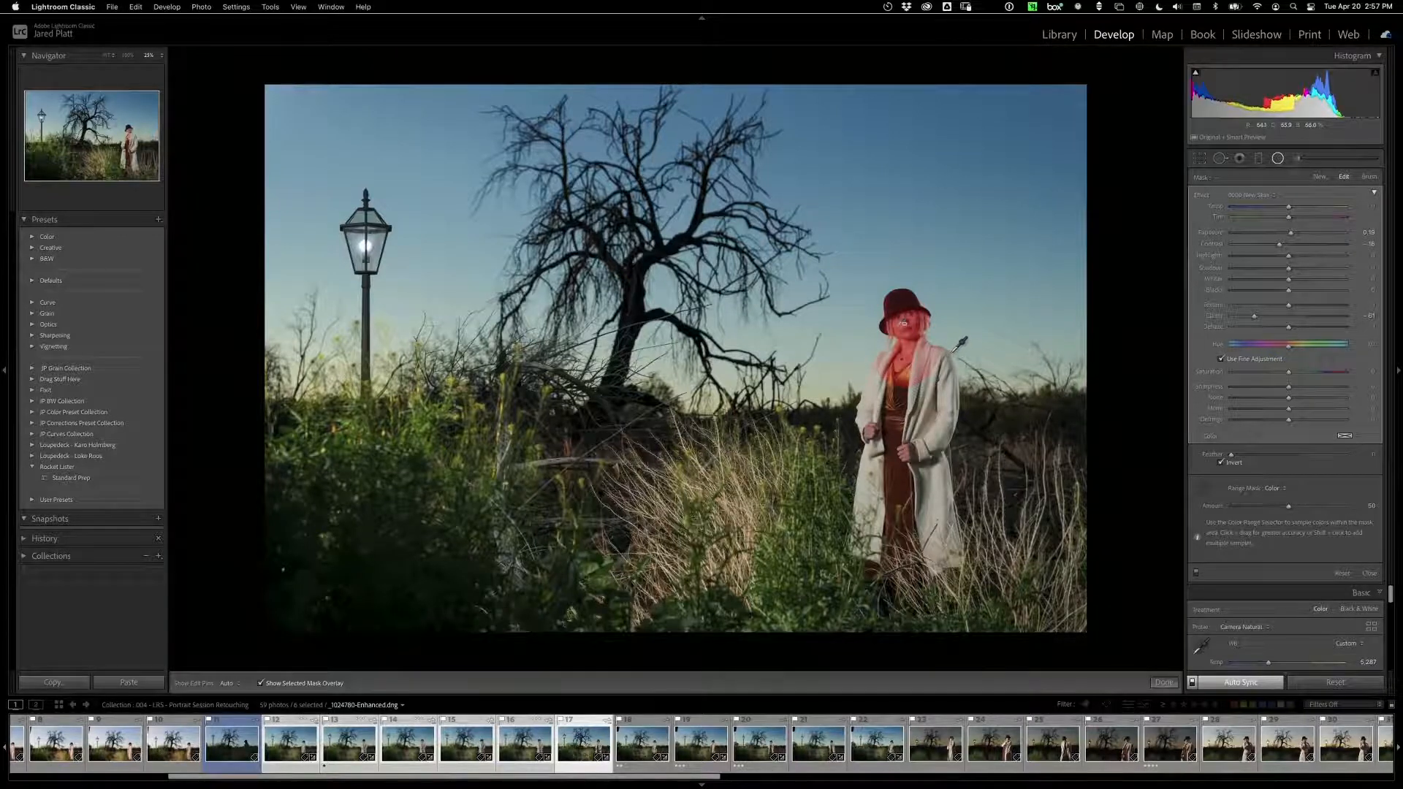
# Step: Soften the radial filter's Feather to about 69 and reduce its color range Amount to about 35
pyautogui.press('z')
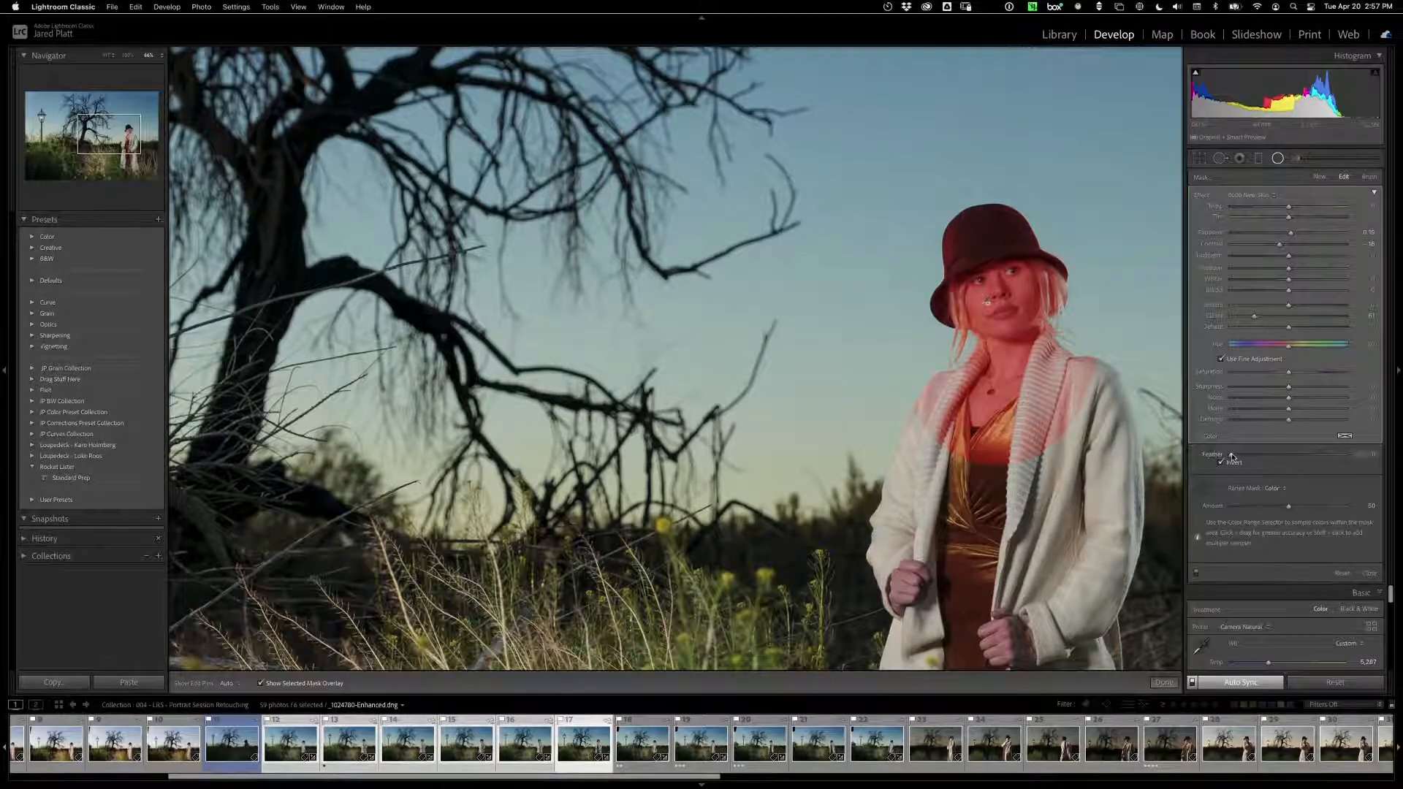
pyautogui.moveTo(1307, 457)
pyautogui.mouseDown()
pyautogui.moveTo(1332, 457)
pyautogui.moveTo(1311, 458)
pyautogui.mouseUp()
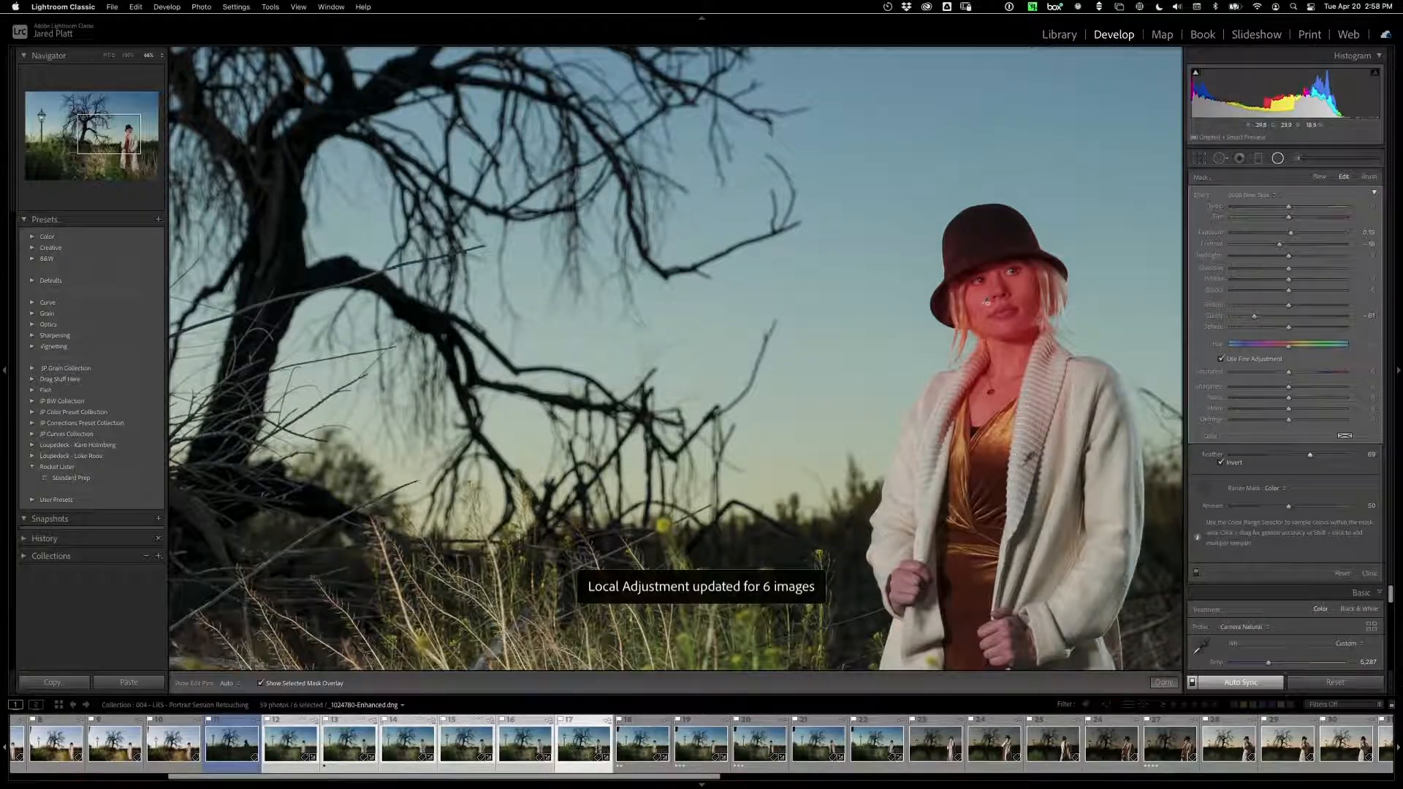
pyautogui.moveTo(1287, 510)
pyautogui.mouseDown()
pyautogui.moveTo(1218, 511)
pyautogui.moveTo(1263, 513)
pyautogui.mouseUp()
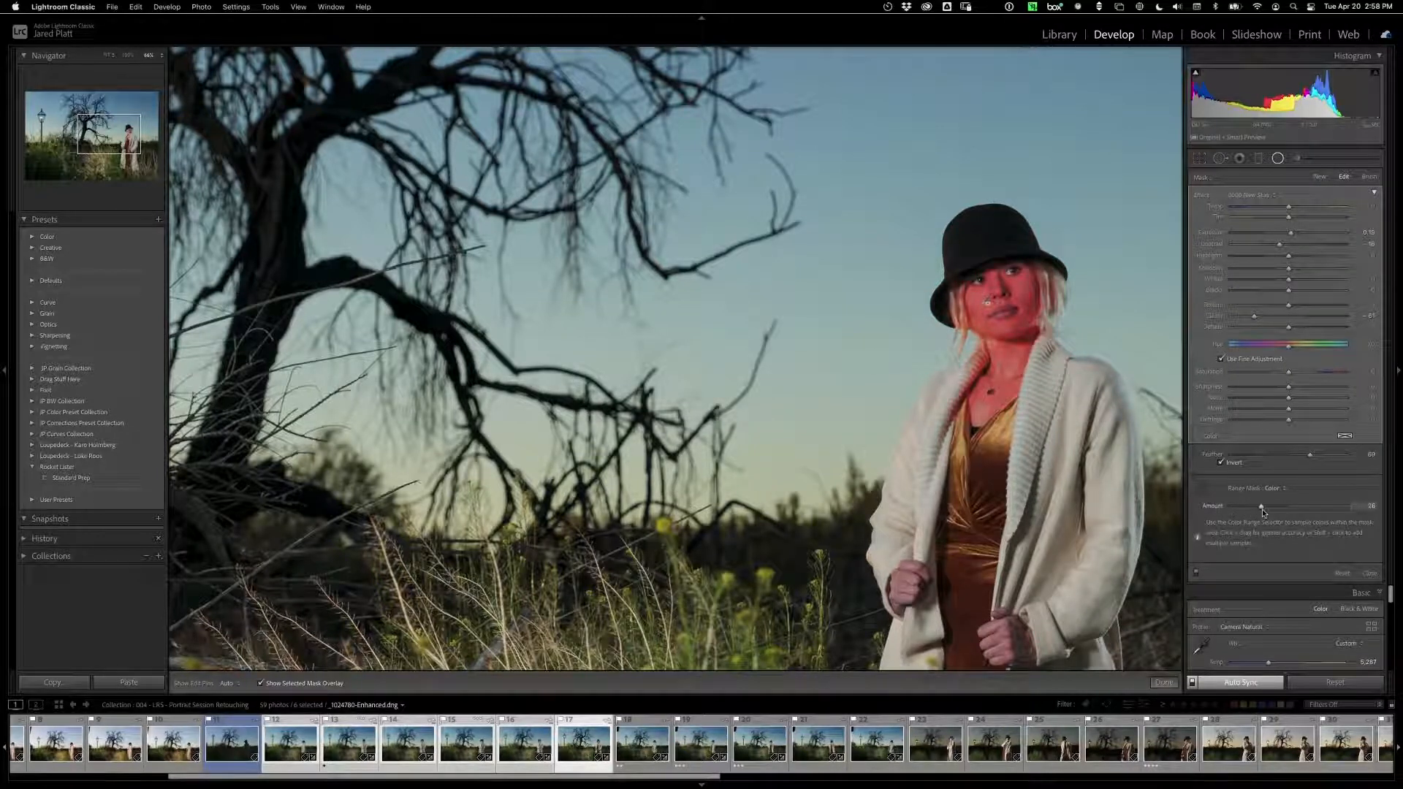
pyautogui.moveTo(1273, 513); pyautogui.dragTo(1276, 513)
# Step: Go through photos 16 back to 12, recentering the skin radial filter over the woman's head, and return to the Library grid
pyautogui.click(535, 731)
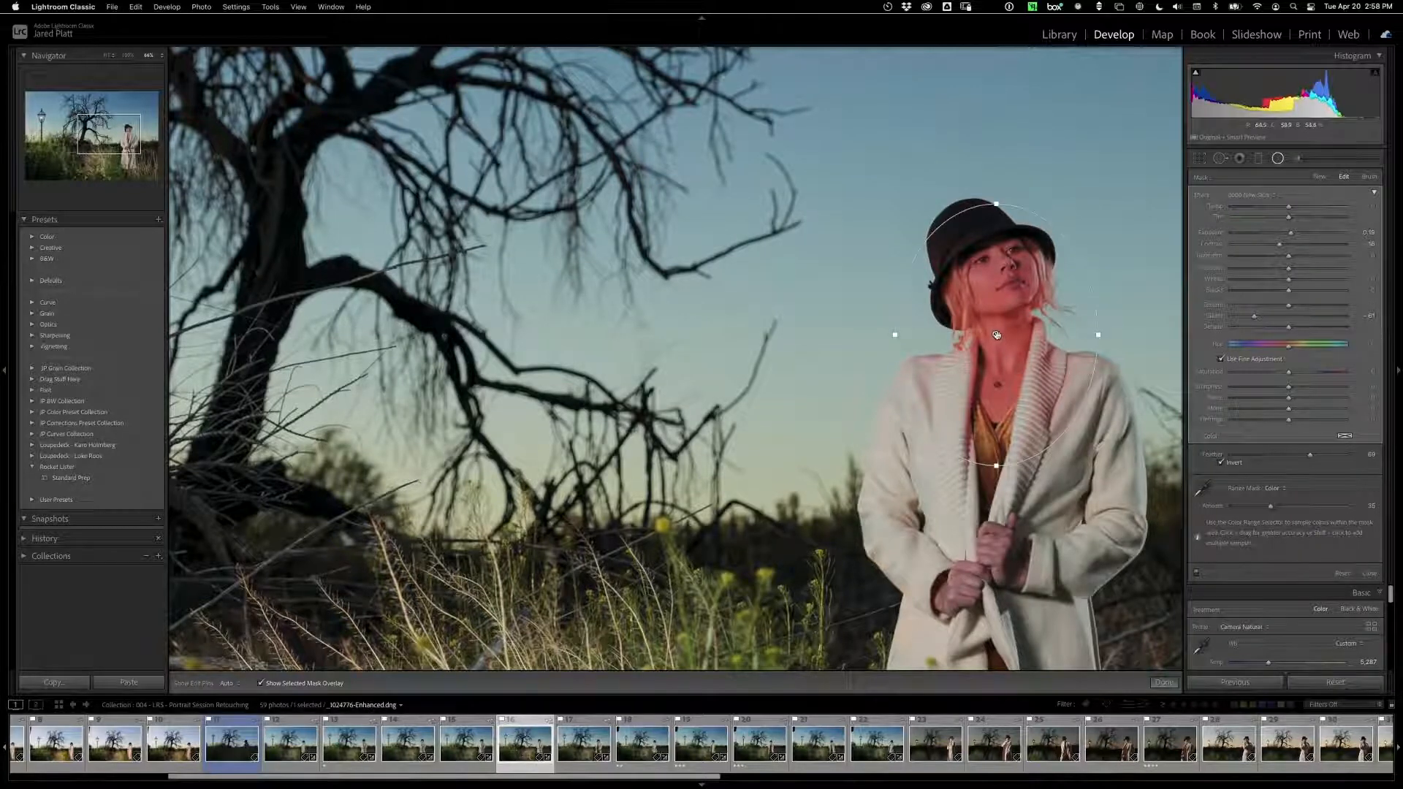
pyautogui.moveTo(996, 335); pyautogui.dragTo(998, 325)
pyautogui.press('super+Left')
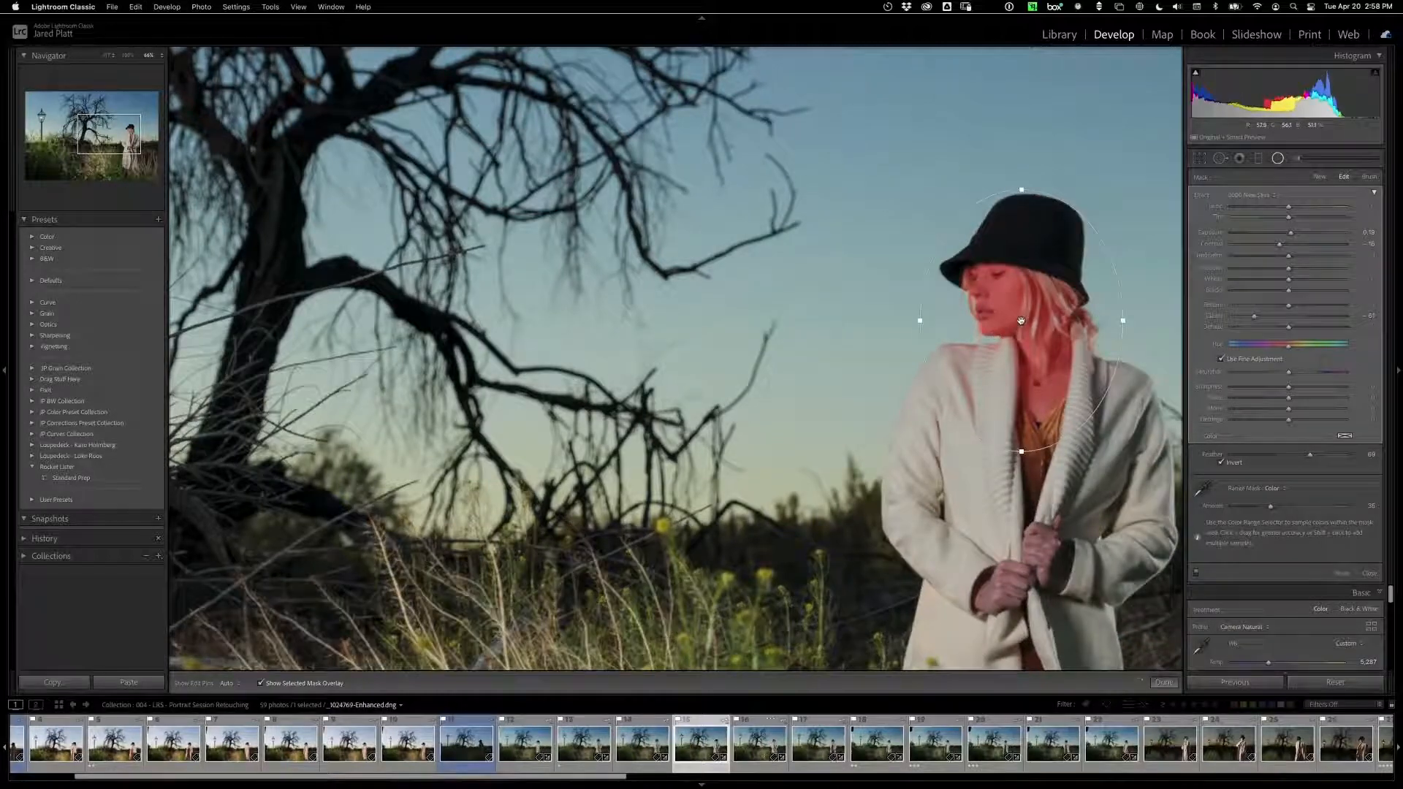
pyautogui.press('super+Left')
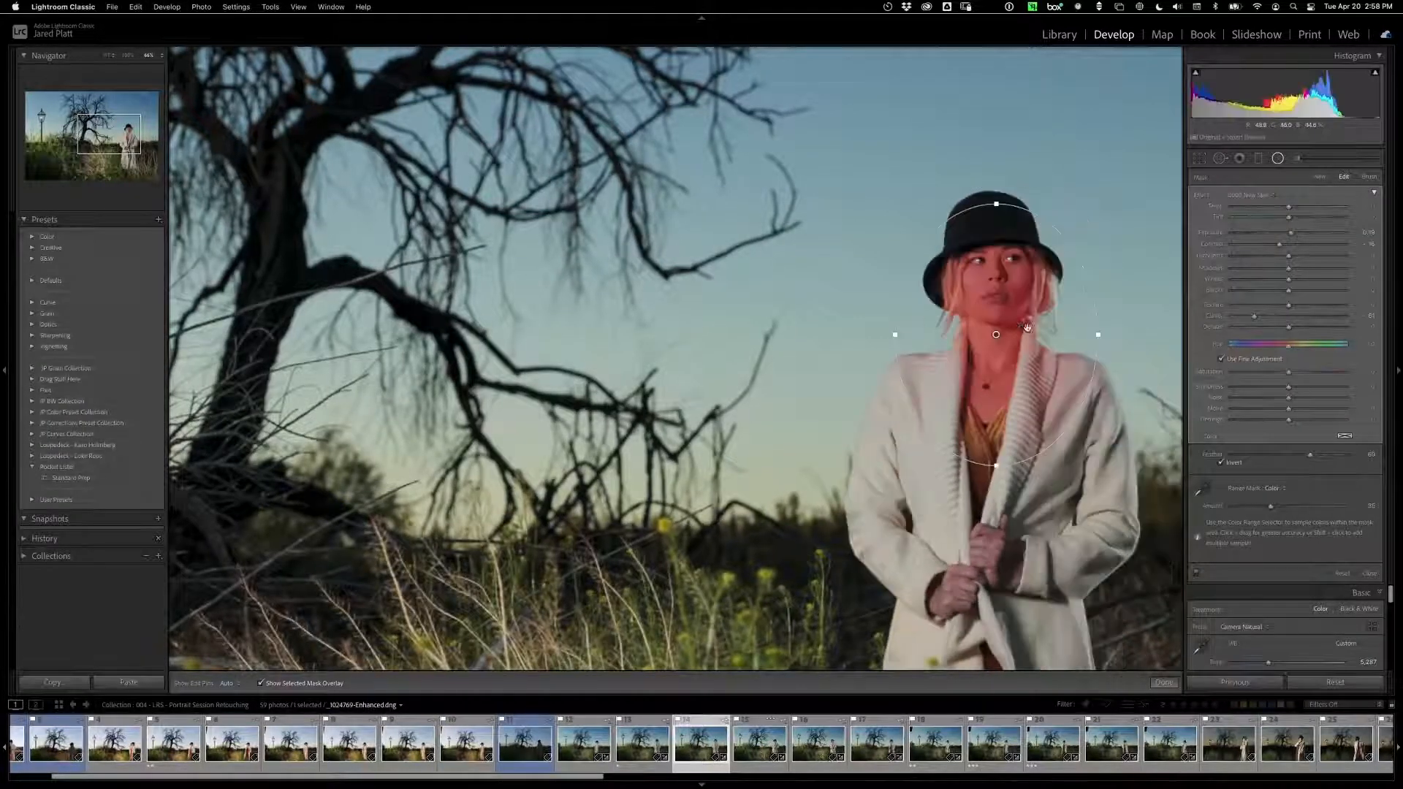
pyautogui.press('super+Left')
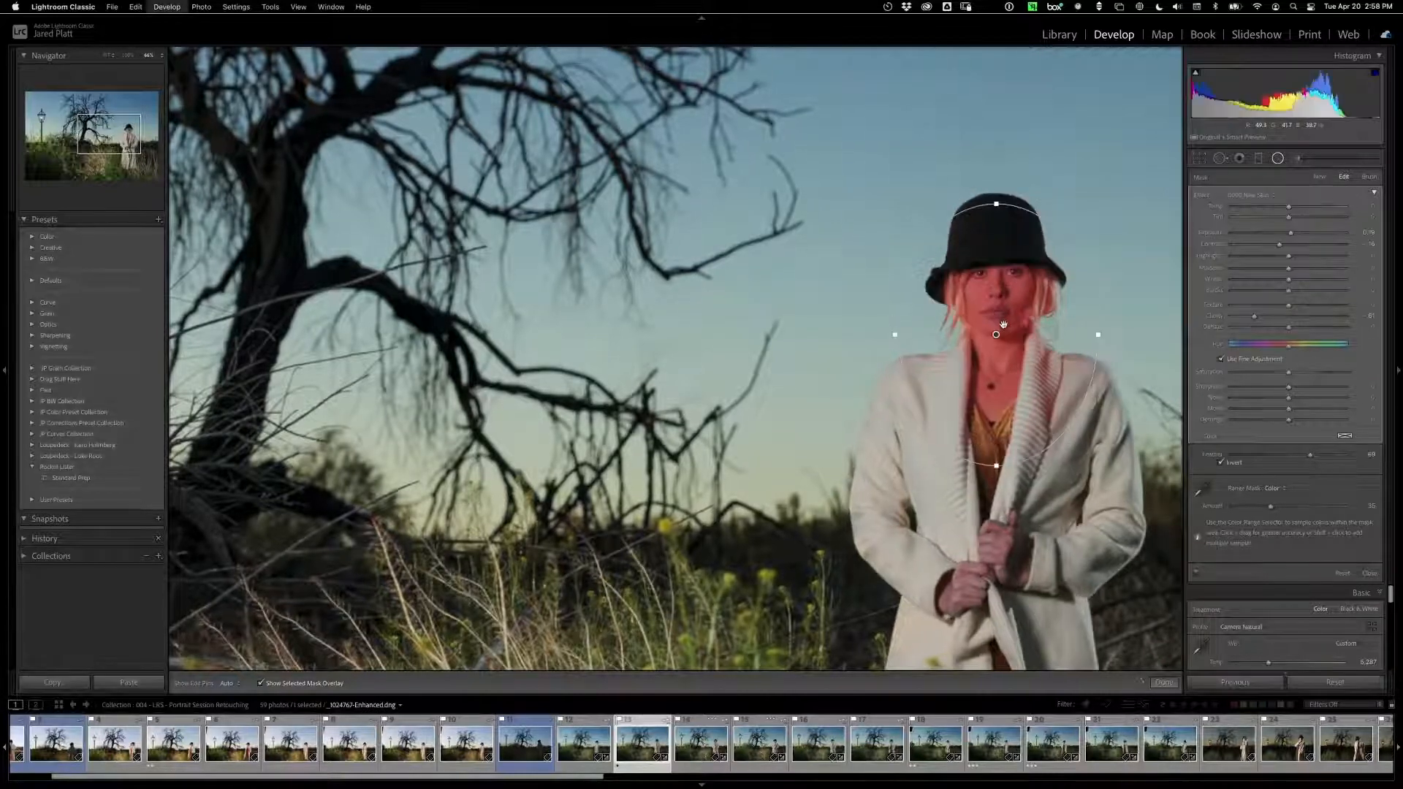
pyautogui.press('super+Left')
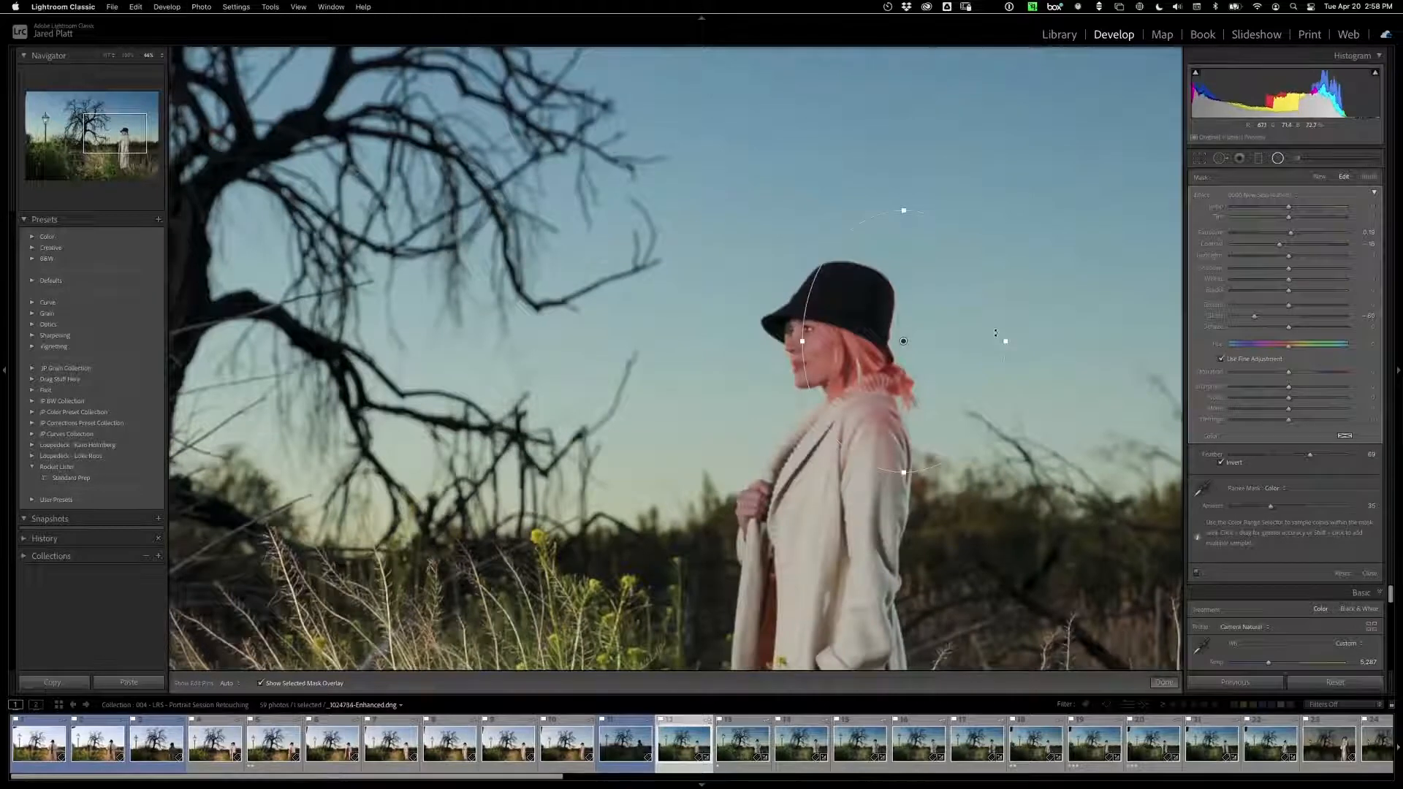
pyautogui.press('g')
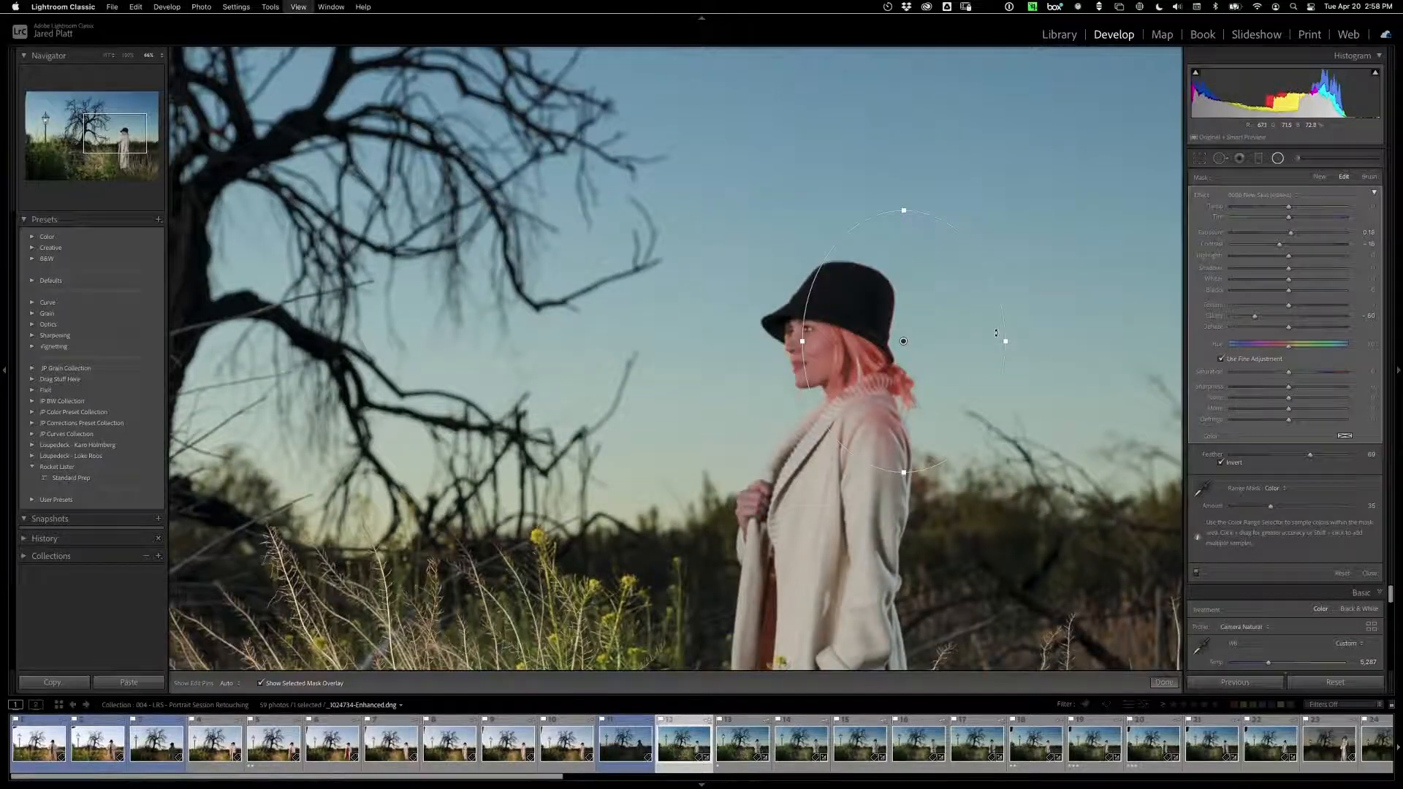
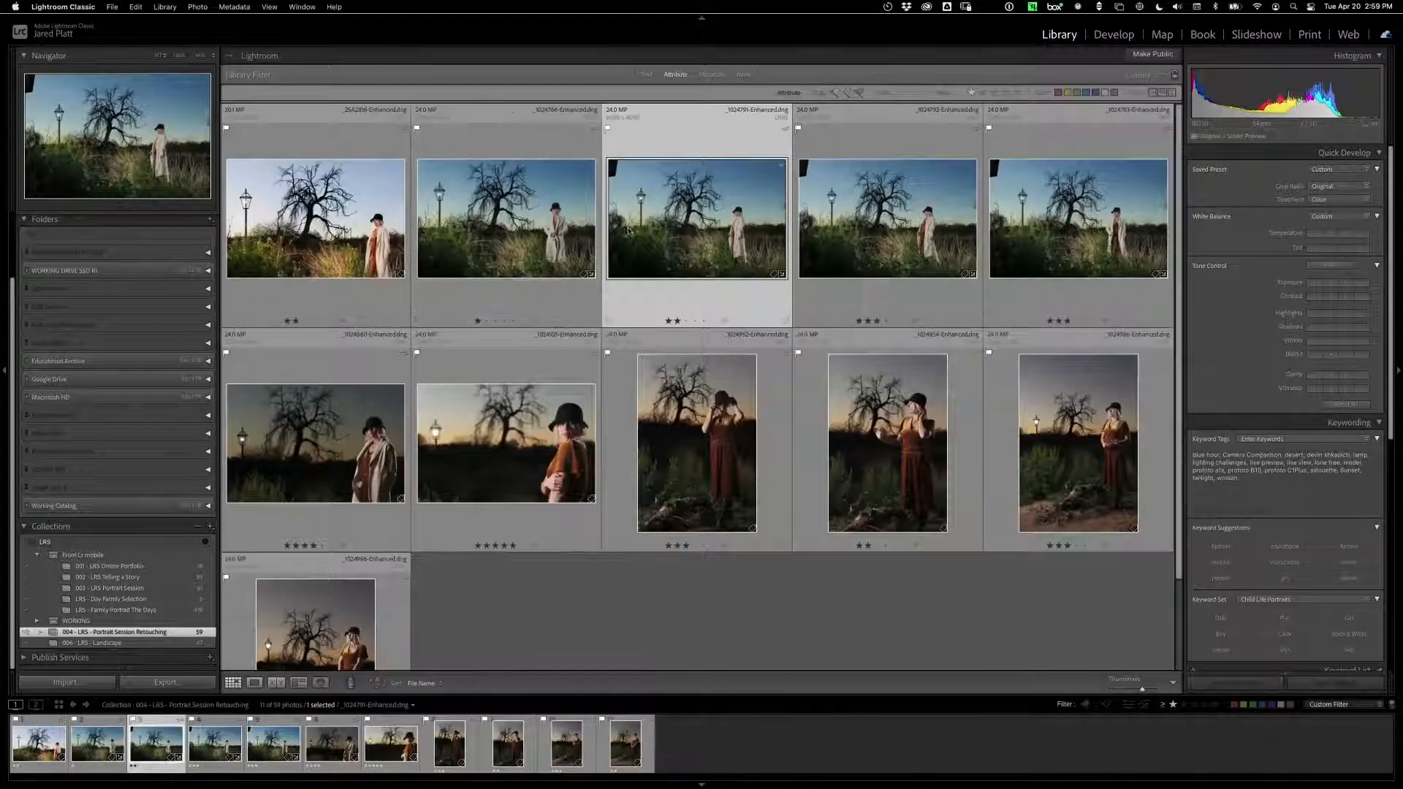
# Step: Select the four blue-sky photos 2 to 5 with photo 4 active and open them in Develop
pyautogui.click(511, 226)
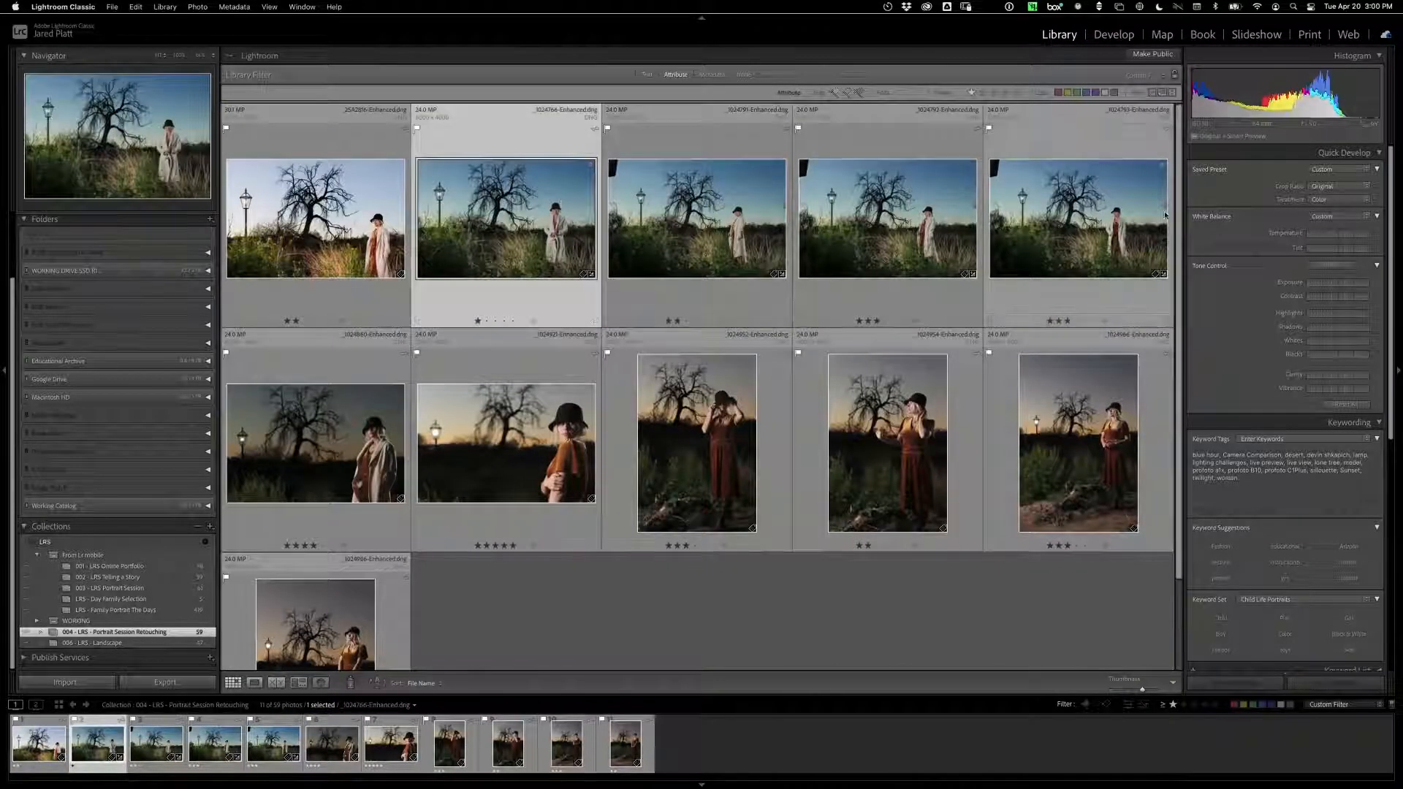
pyautogui.keyDown('shift'); pyautogui.click(1103, 218); pyautogui.keyUp('shift')
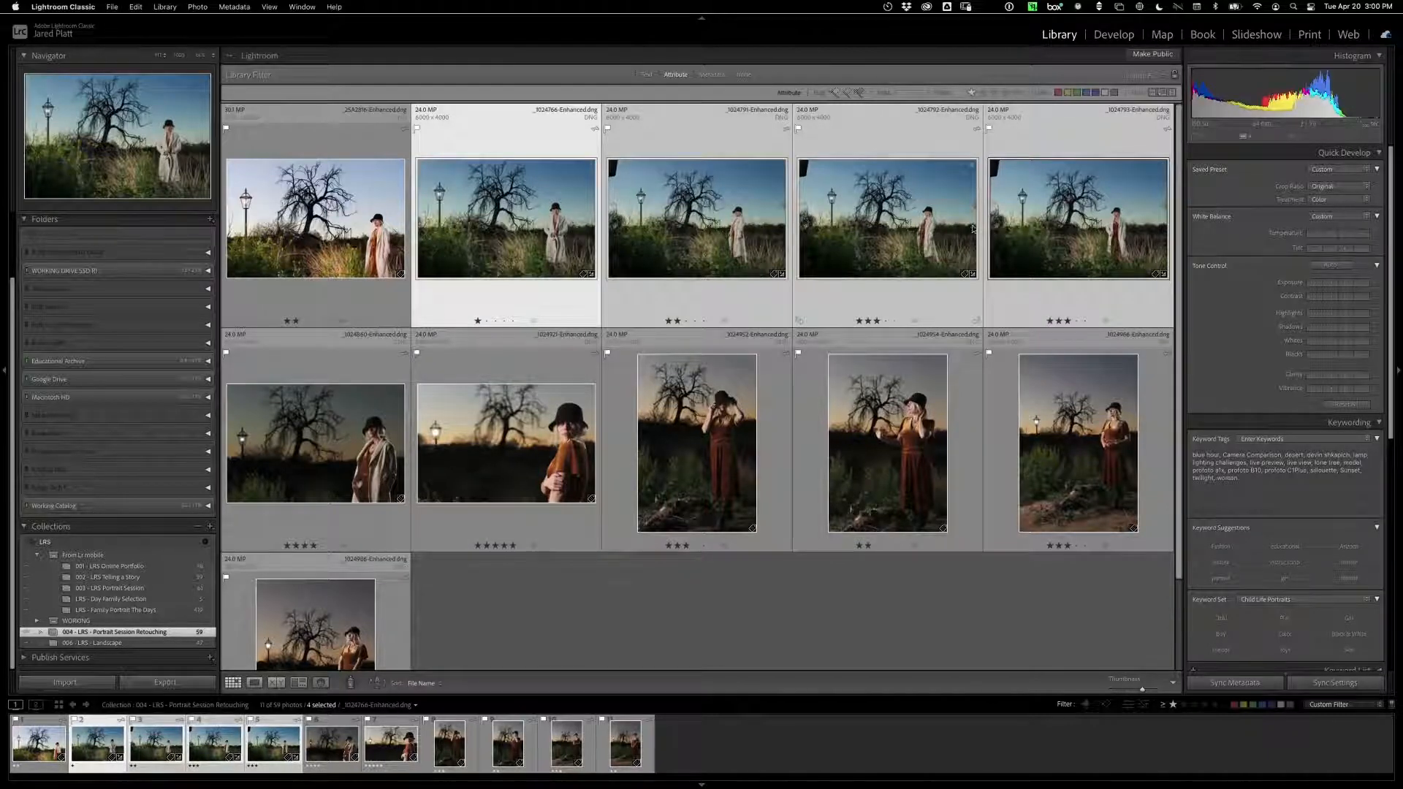
pyautogui.click(931, 227)
pyautogui.press('d')
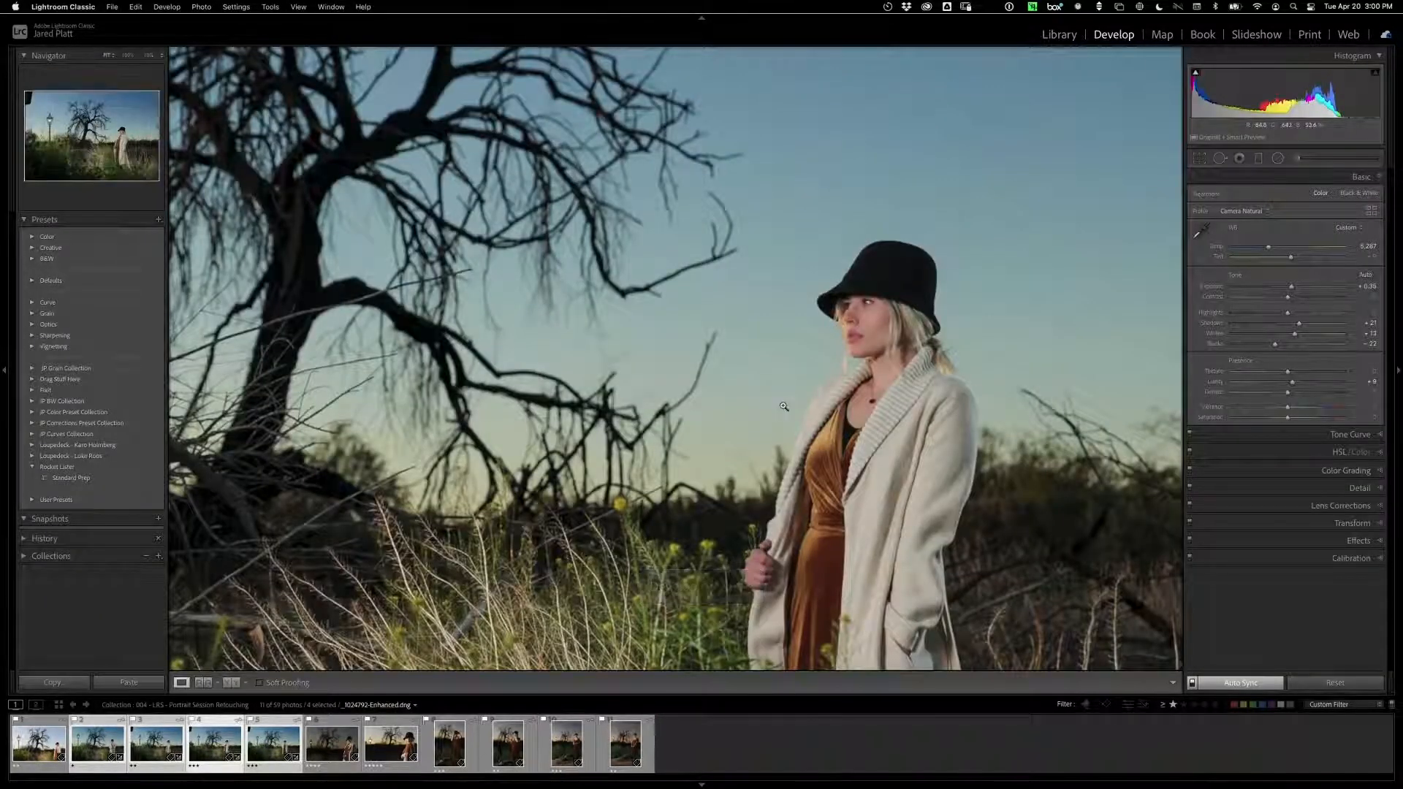
# Step: Draw a small radial filter around the woman's hand holding the coat
pyautogui.click(785, 407)
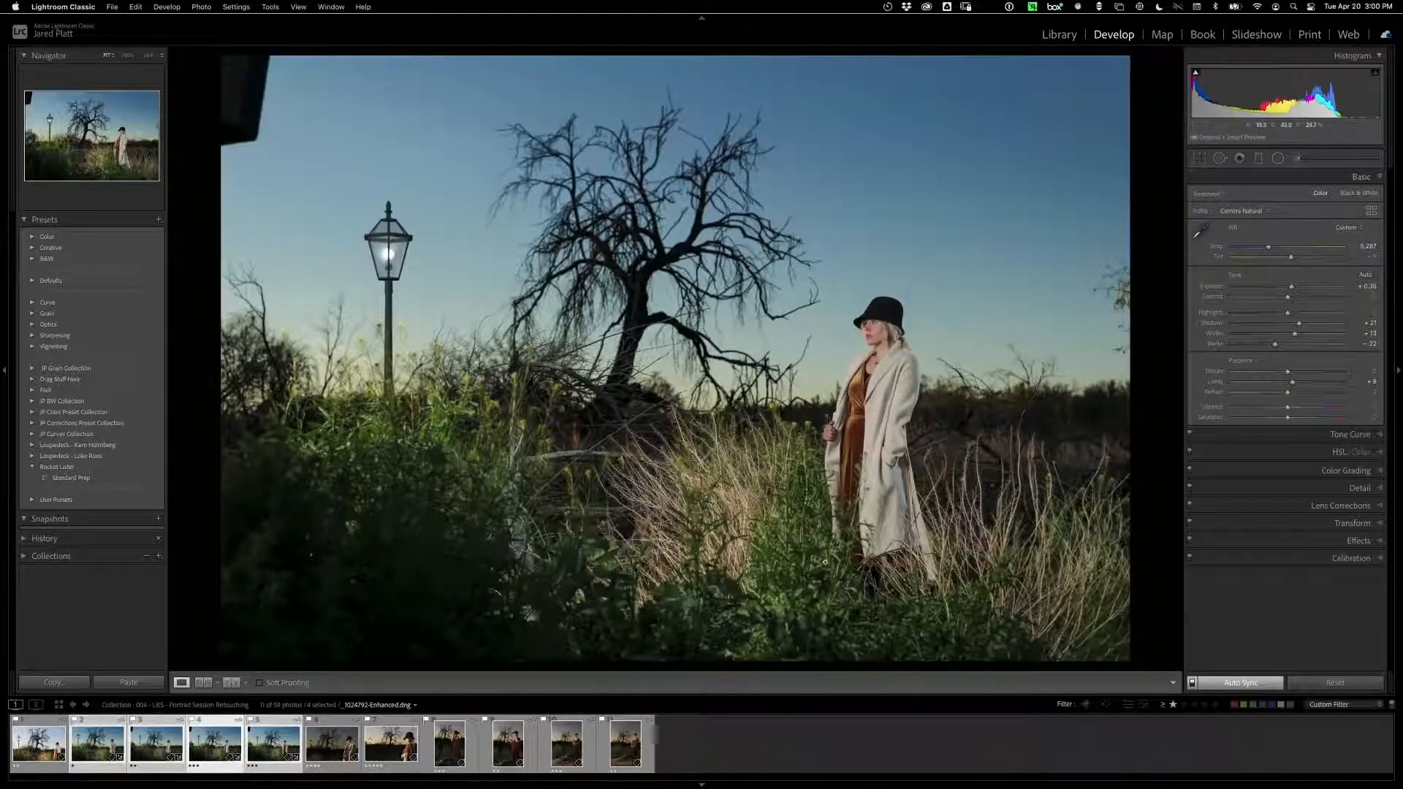
pyautogui.click(832, 437)
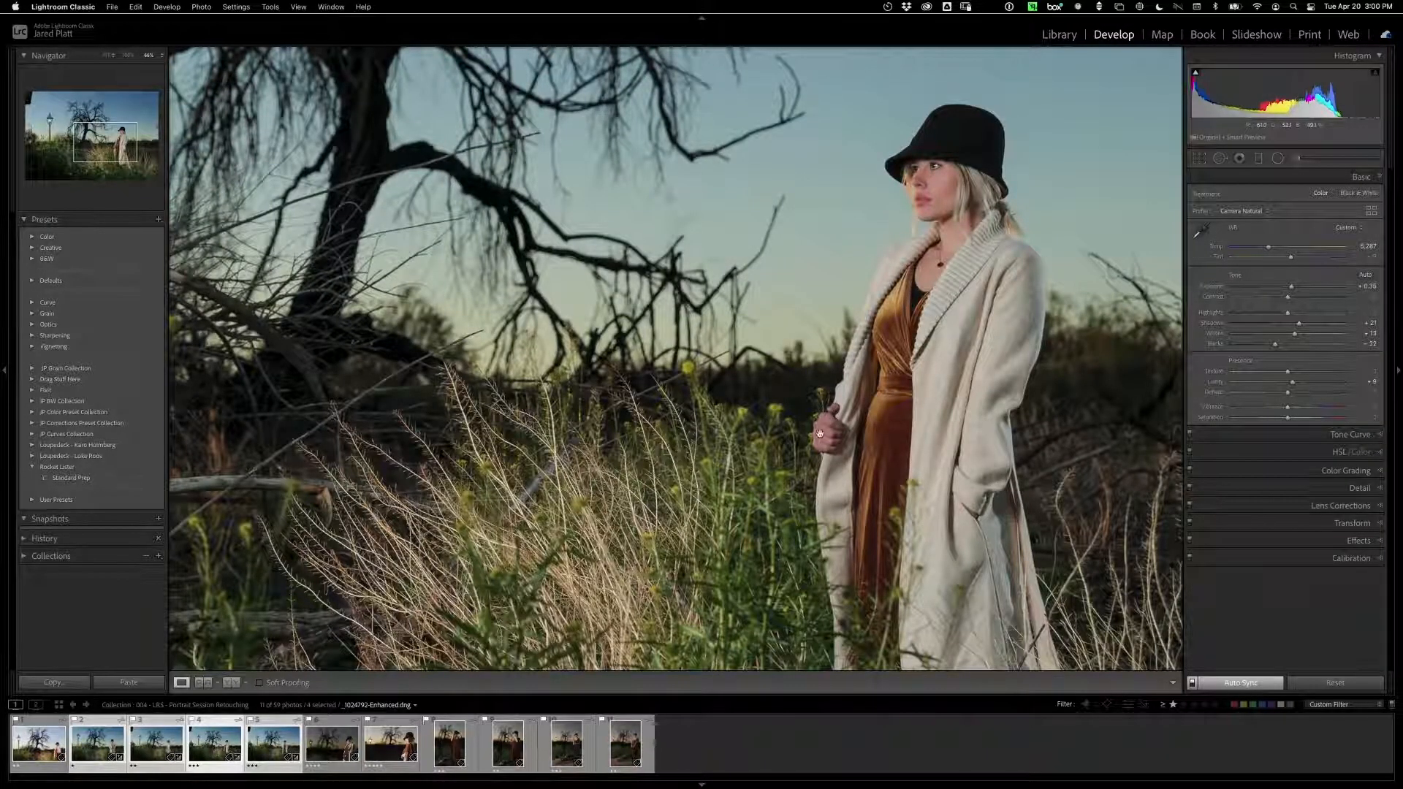
pyautogui.click(1298, 160)
pyautogui.click(1299, 159)
pyautogui.click(1278, 159)
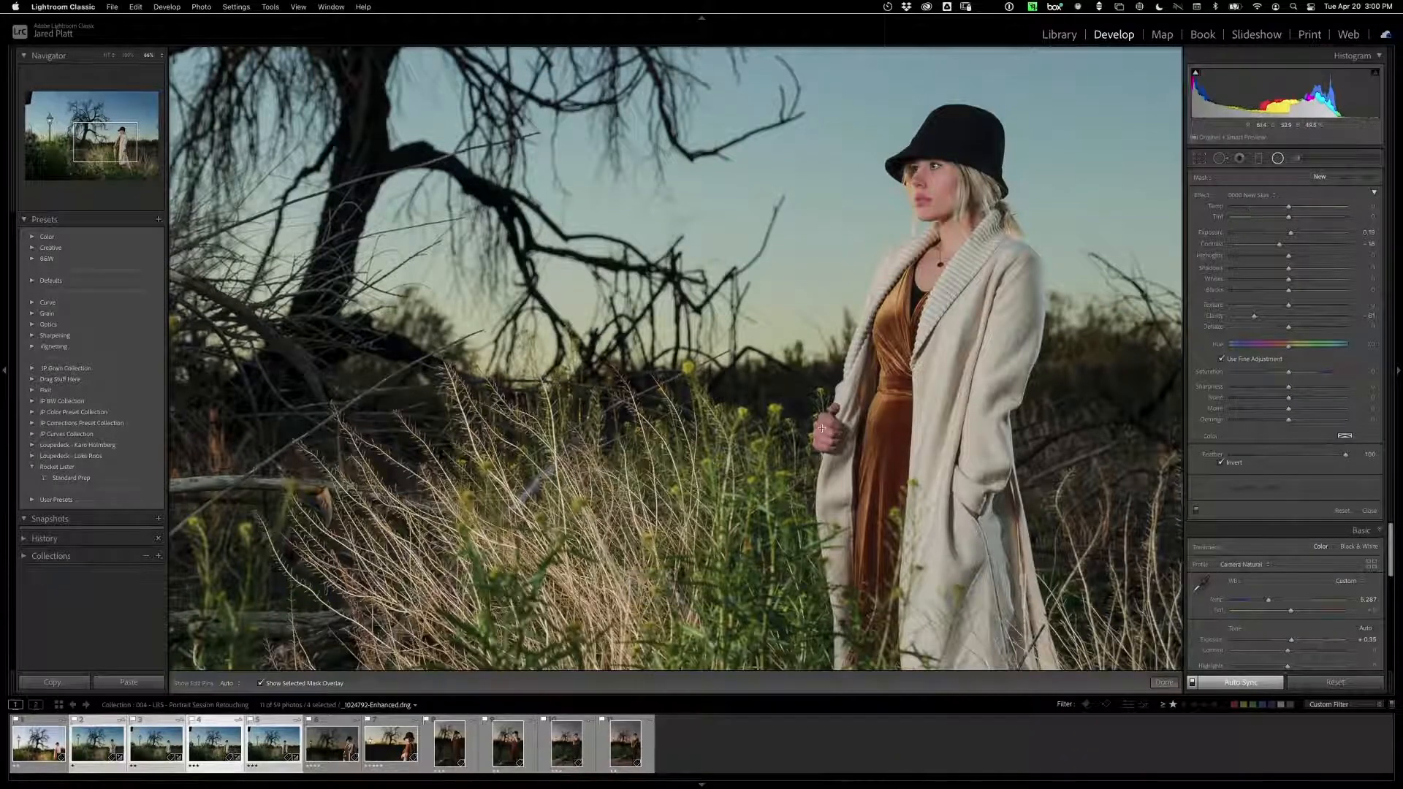
pyautogui.moveTo(827, 426); pyautogui.dragTo(860, 472)
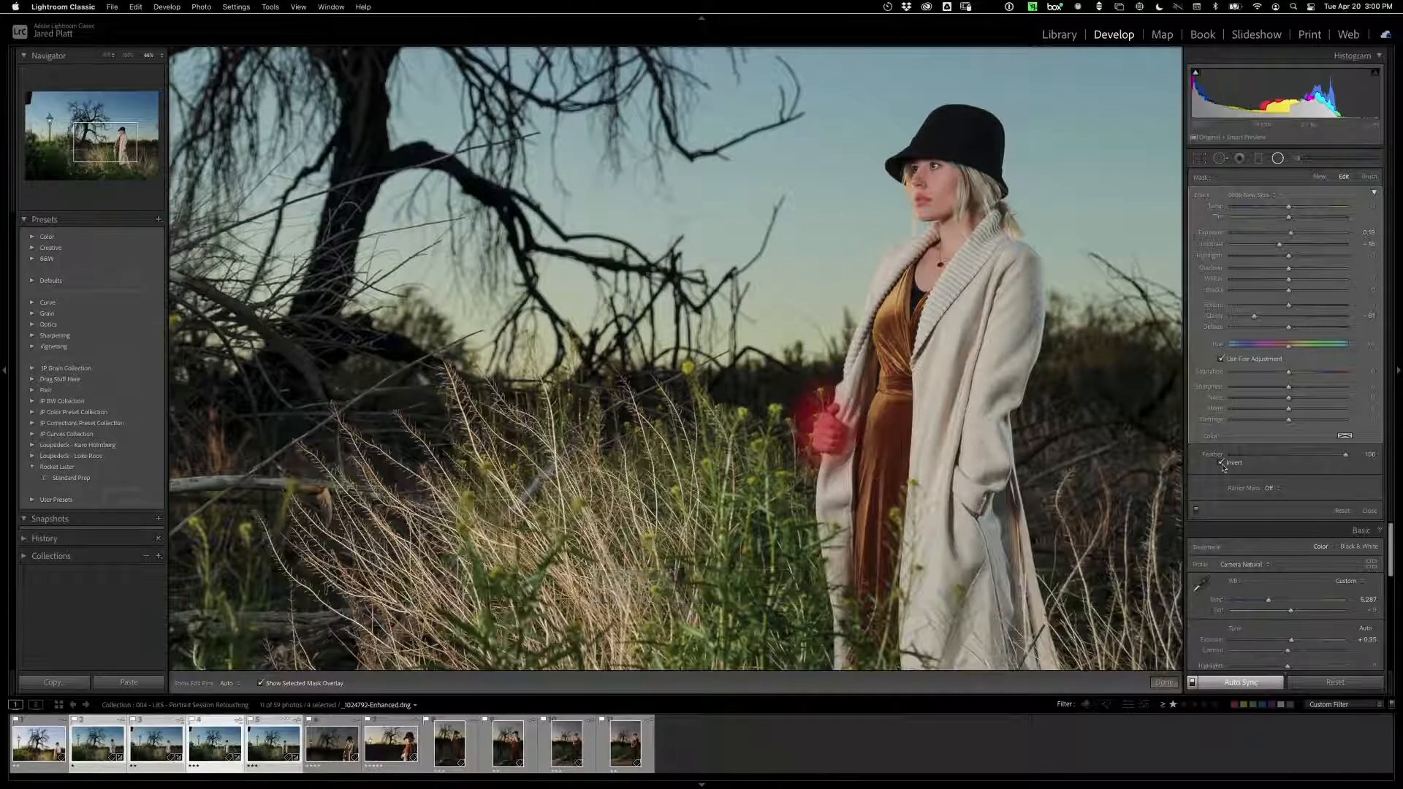
# Step: Limit the hand radial filter to a color range sampled from the hand's skin
pyautogui.click(1276, 489)
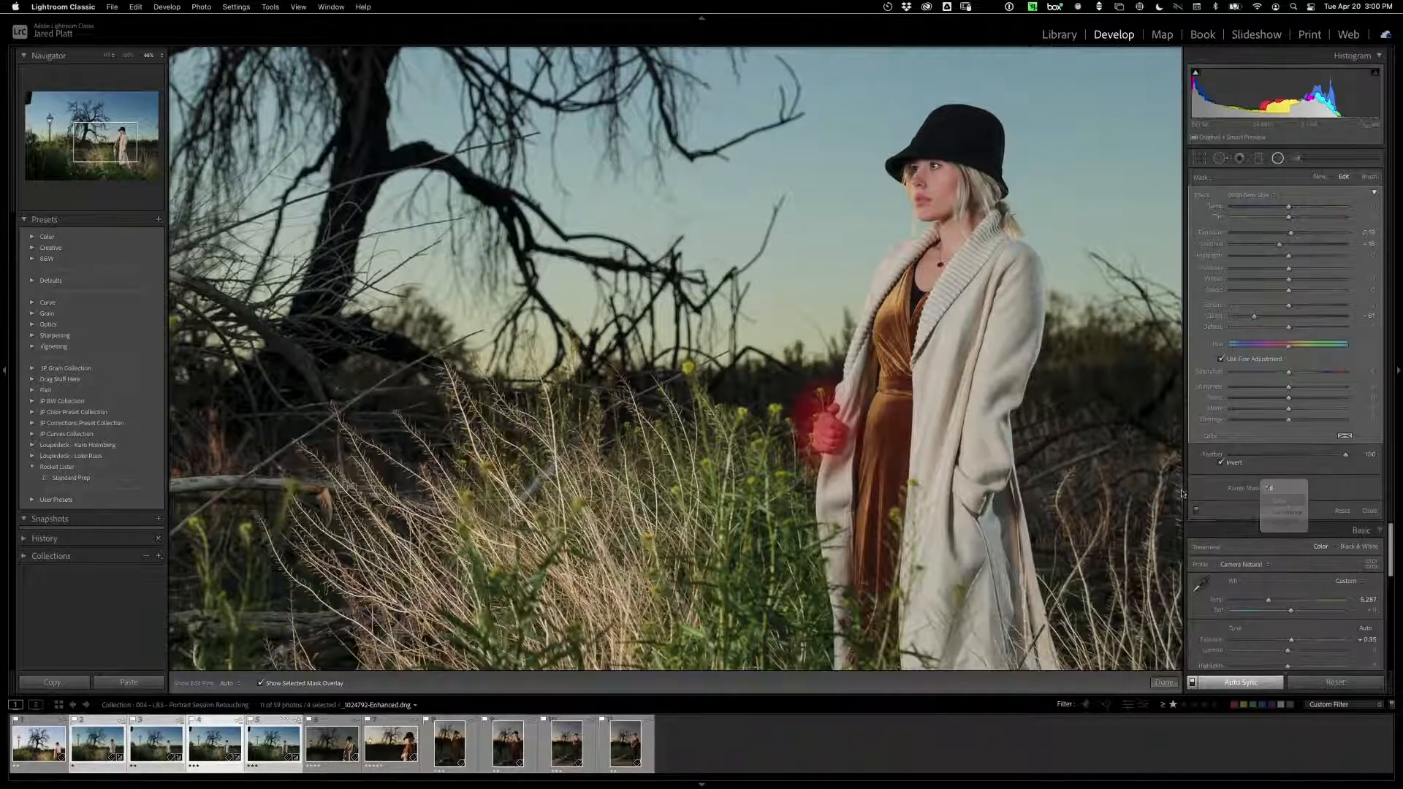
pyautogui.click(1278, 501)
pyautogui.click(1211, 482)
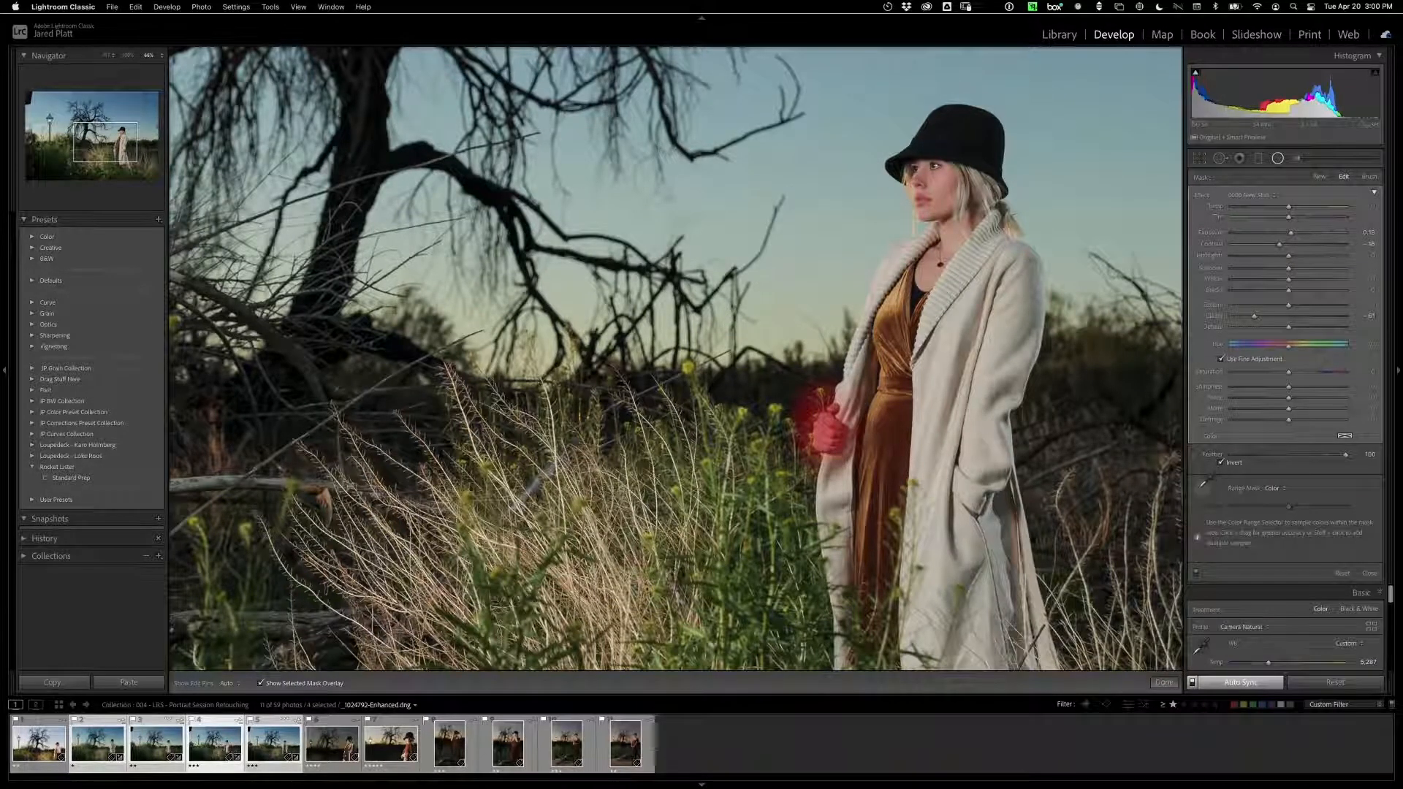
pyautogui.moveTo(823, 422); pyautogui.dragTo(830, 443)
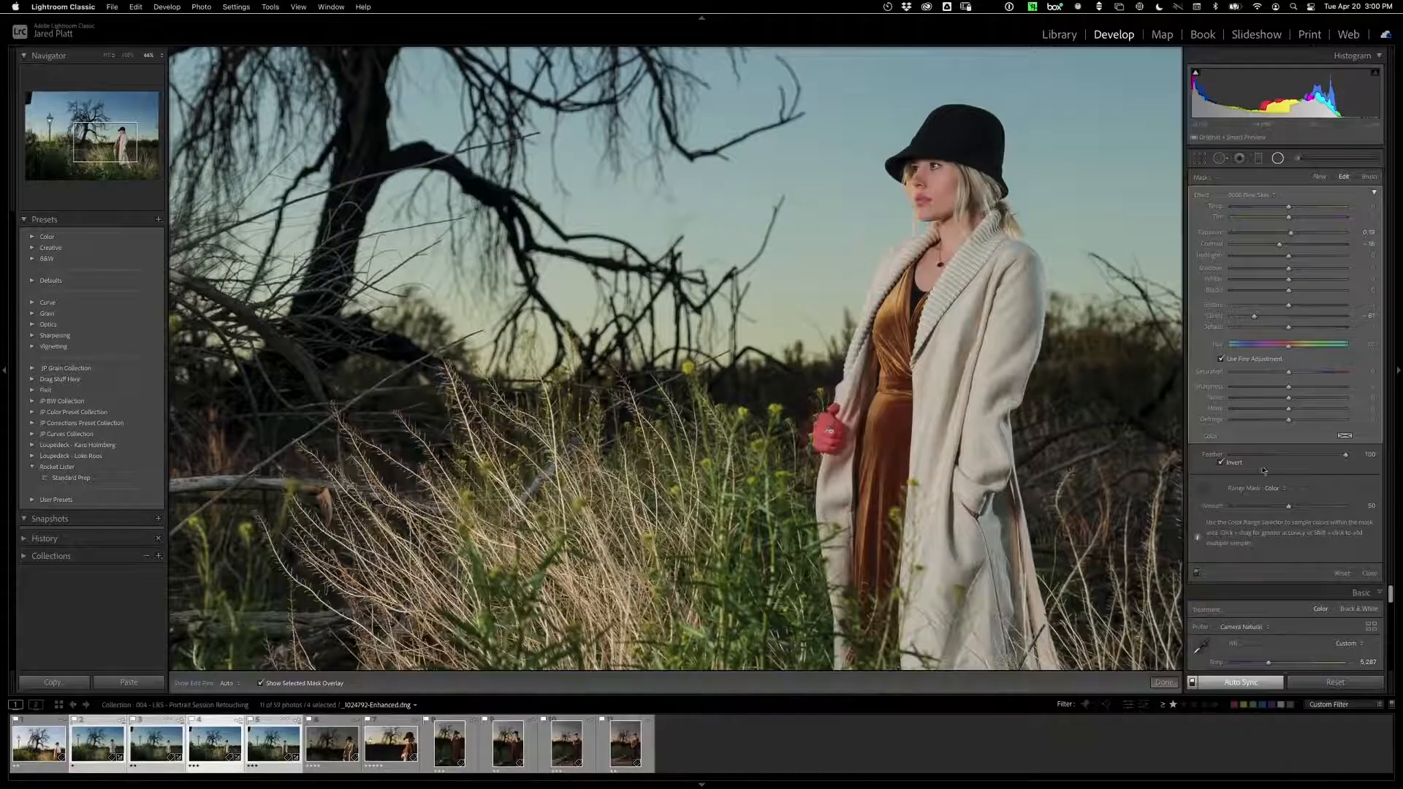
# Step: Reset the hand filter's effect settings and raise its Exposure slightly
pyautogui.doubleClick(1200, 197)
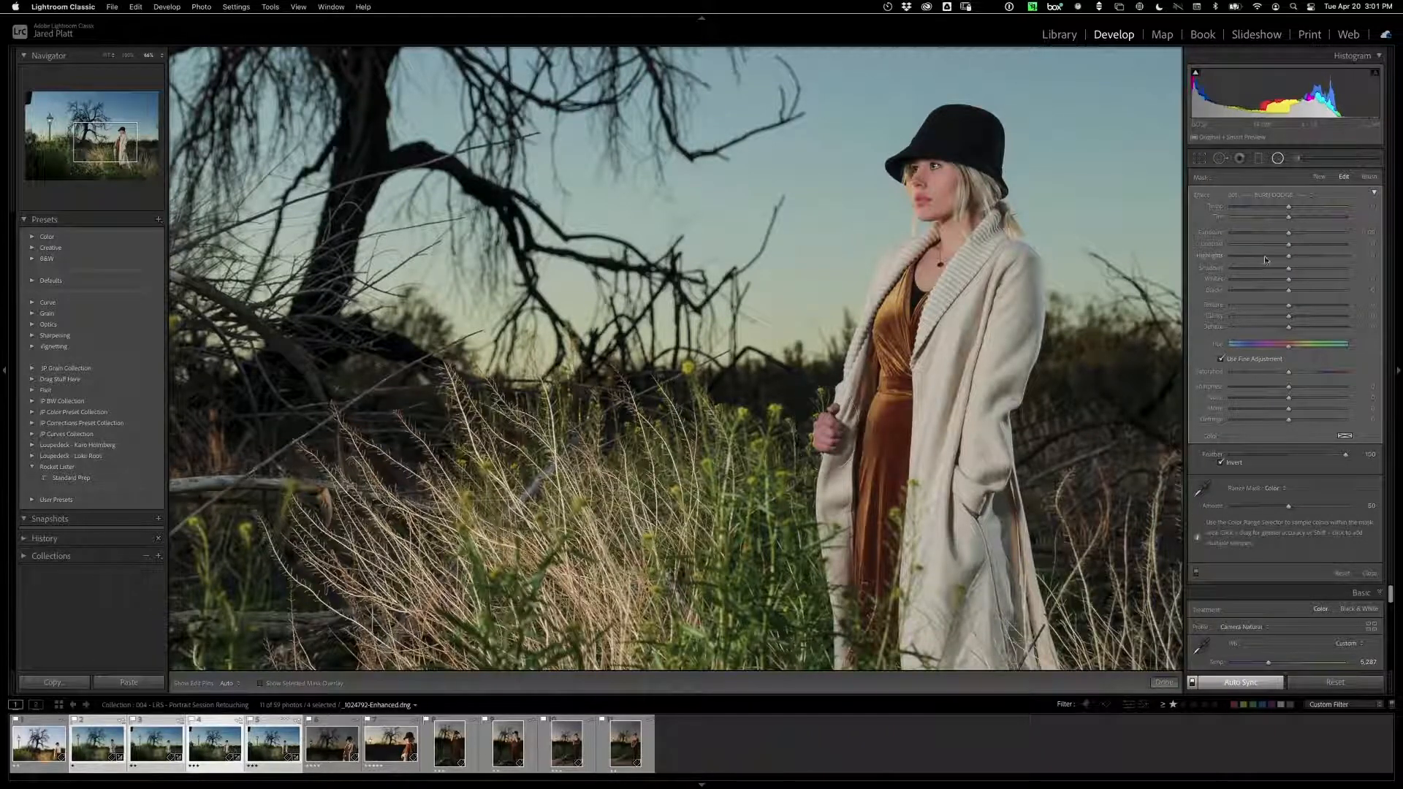
pyautogui.moveTo(1290, 236); pyautogui.dragTo(1292, 236)
pyautogui.moveTo(1293, 236); pyautogui.dragTo(1295, 236)
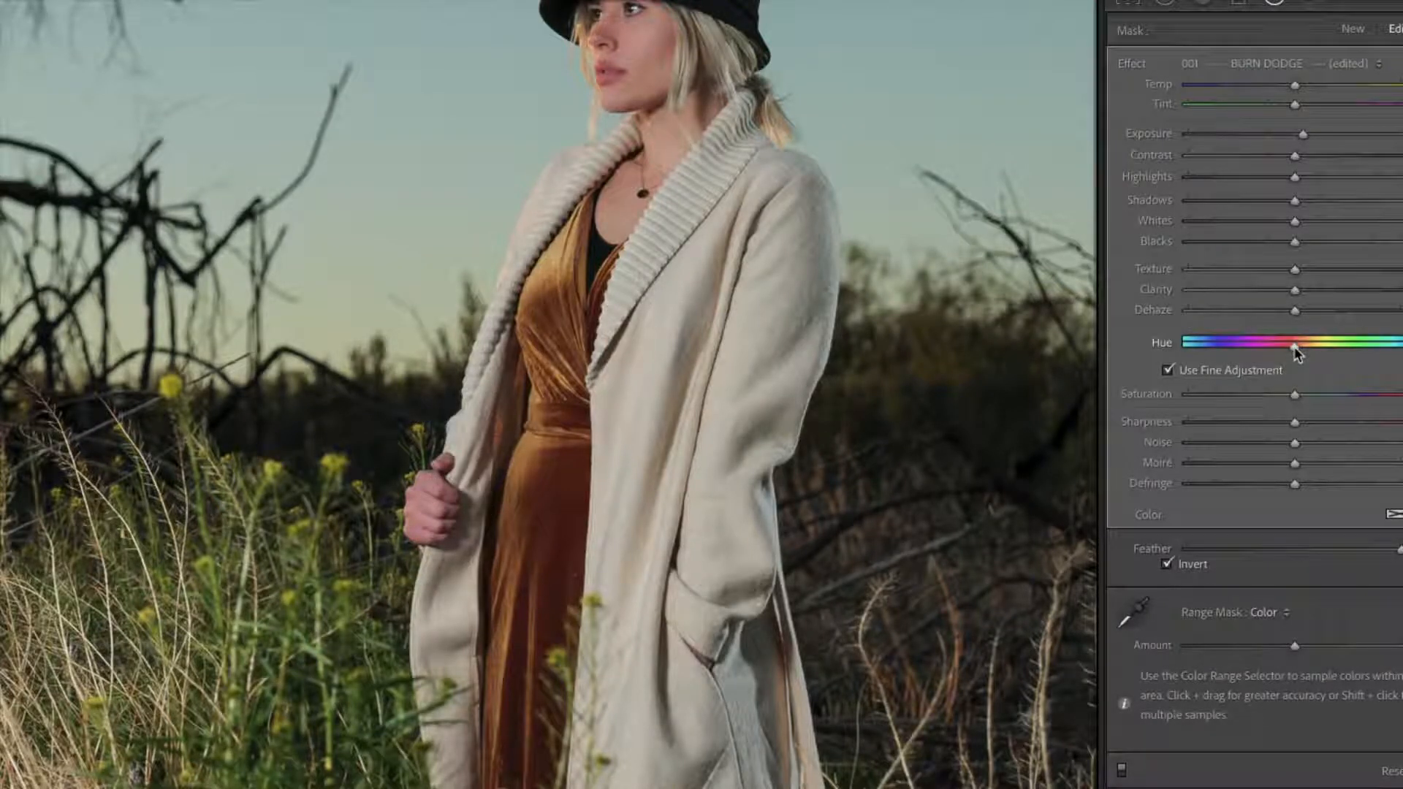
# Step: Shift the hand filter's Hue slightly toward yellow and warm its Temp a little
pyautogui.click(1168, 372)
pyautogui.moveTo(1337, 350); pyautogui.dragTo(1188, 351)
pyautogui.moveTo(1286, 352); pyautogui.dragTo(1378, 364)
pyautogui.moveTo(1397, 365); pyautogui.dragTo(1337, 367)
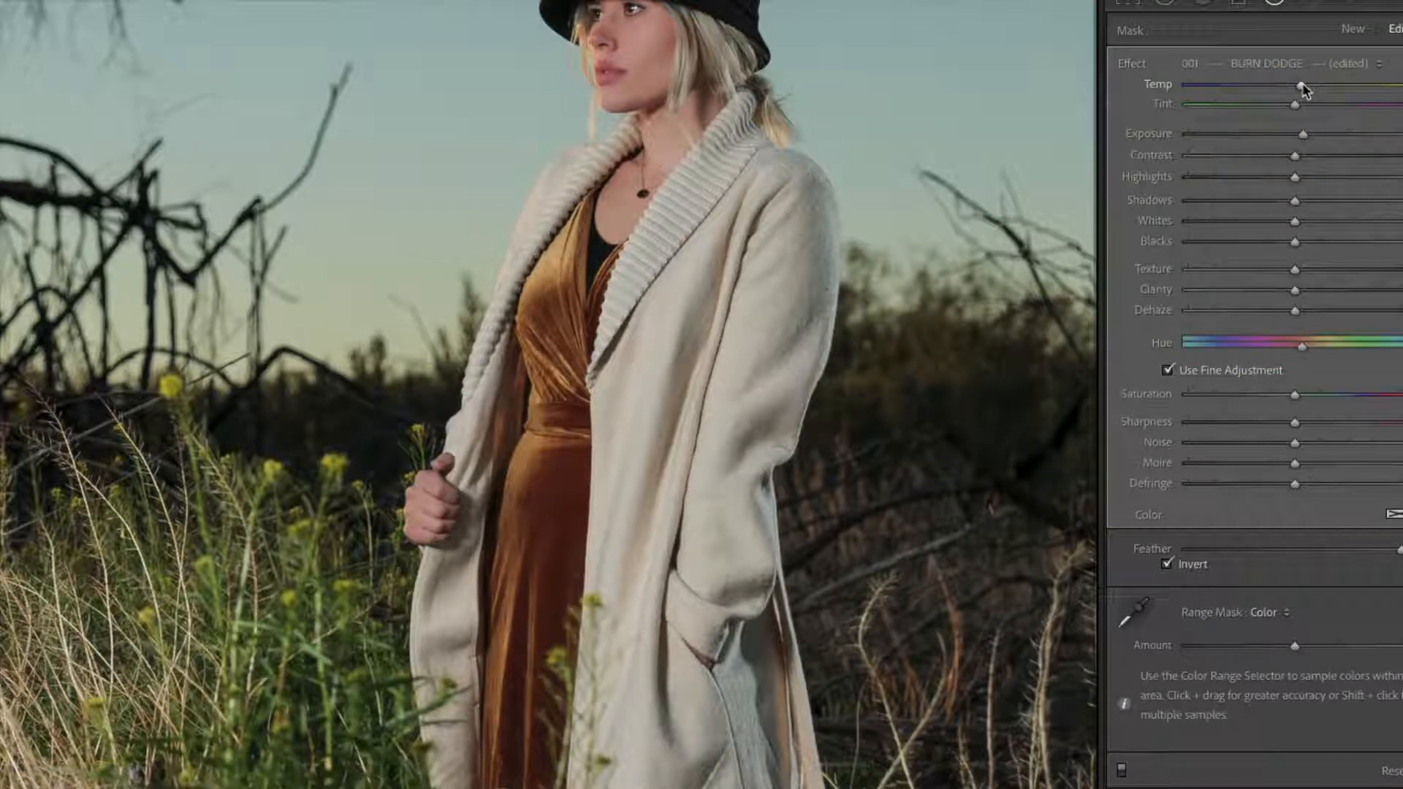
# Step: Reset the hand filter's Exposure, raise its Whites moderately and lift its Highlights slightly
pyautogui.doubleClick(1304, 135)
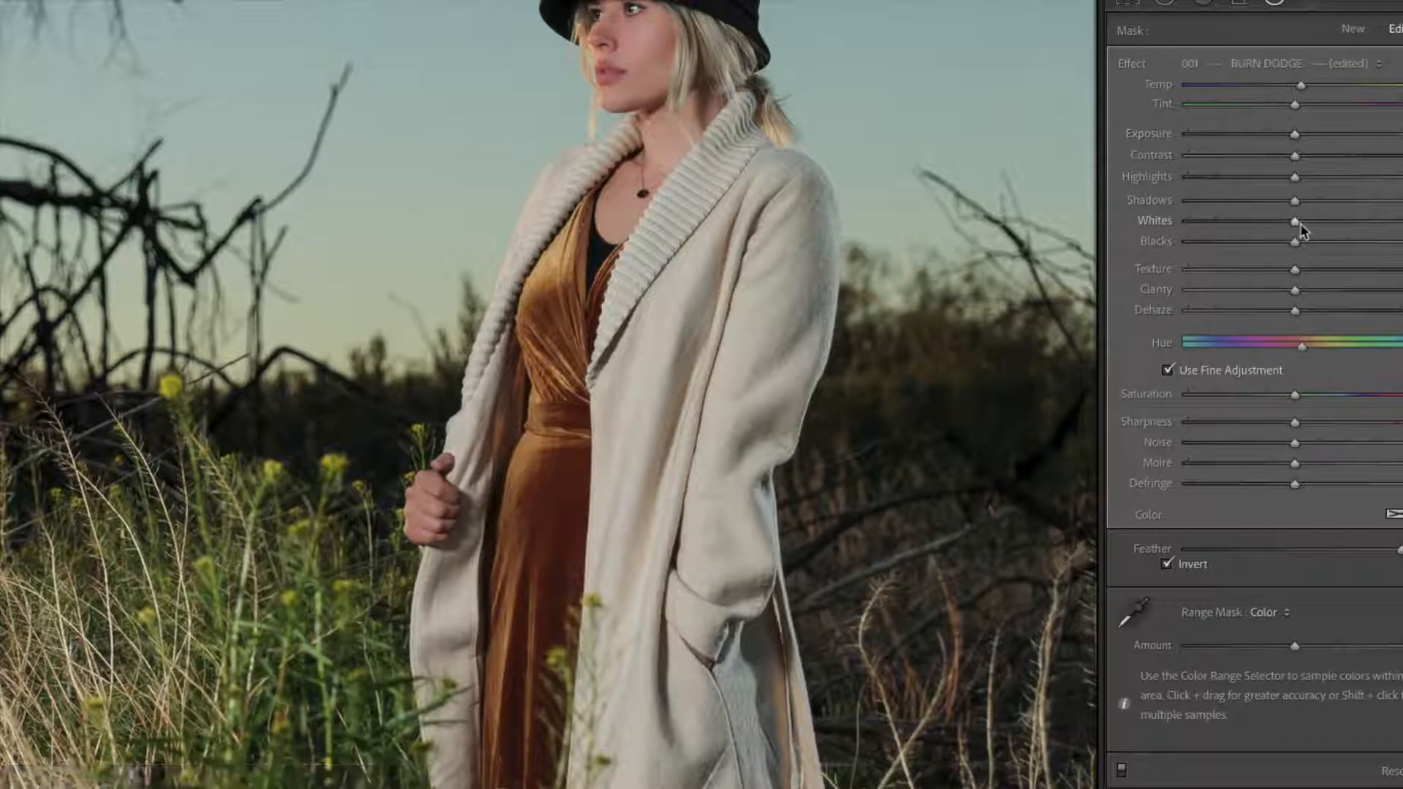
pyautogui.moveTo(1296, 222); pyautogui.dragTo(1344, 223)
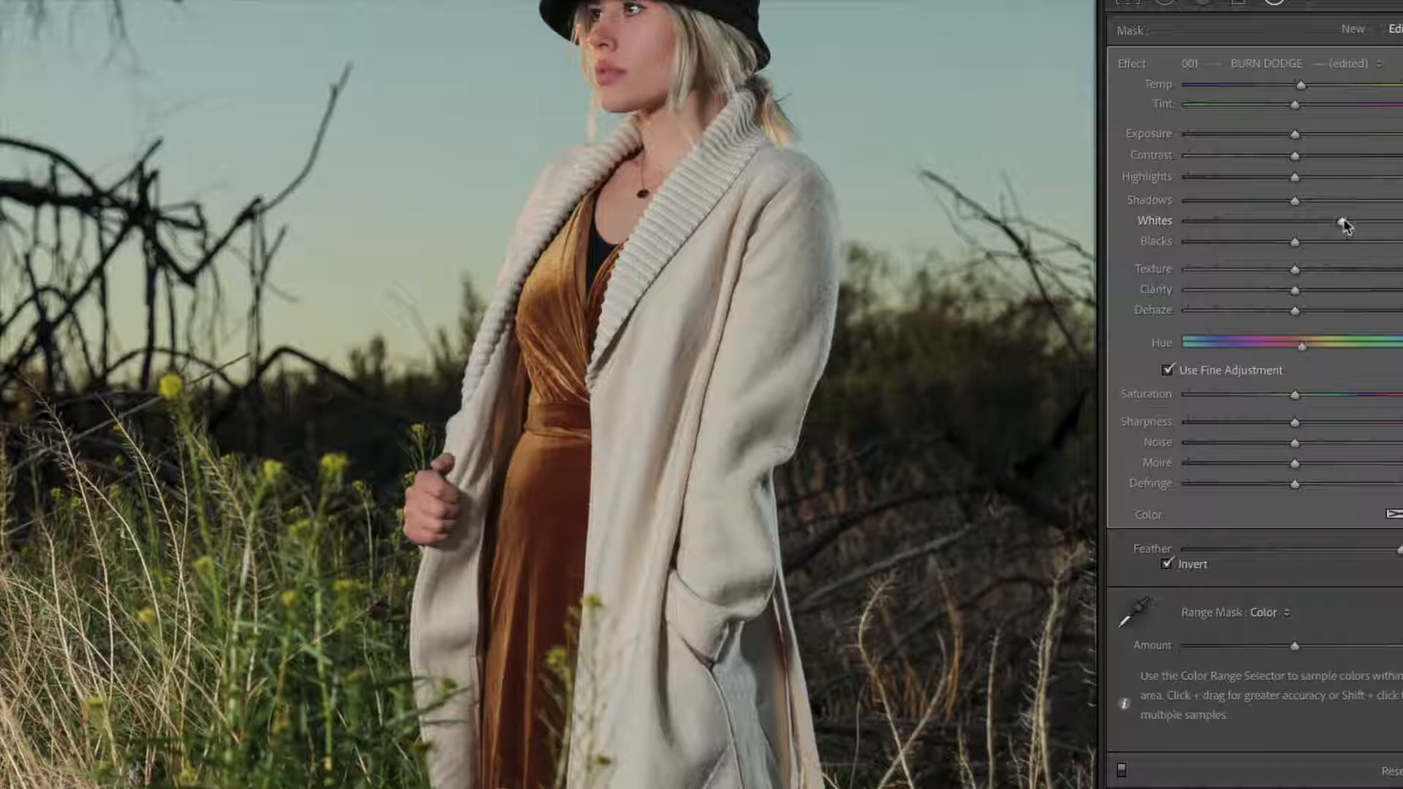
pyautogui.moveTo(1296, 177); pyautogui.dragTo(1299, 177)
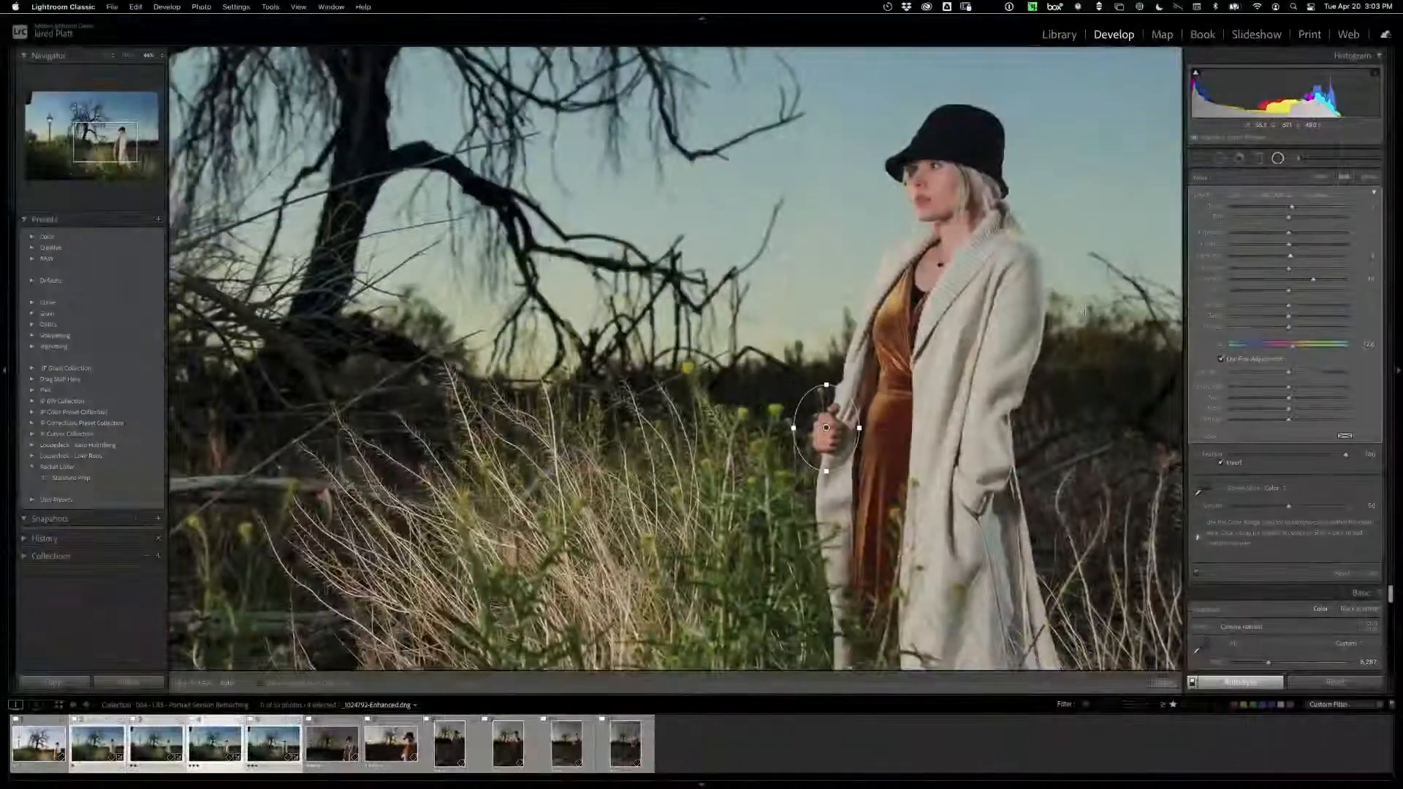
# Step: Close the radial filter and draw a slightly tilted graduated filter from the foreground grass up to the height of the woman's head
pyautogui.moveTo(907, 282); pyautogui.dragTo(898, 365)
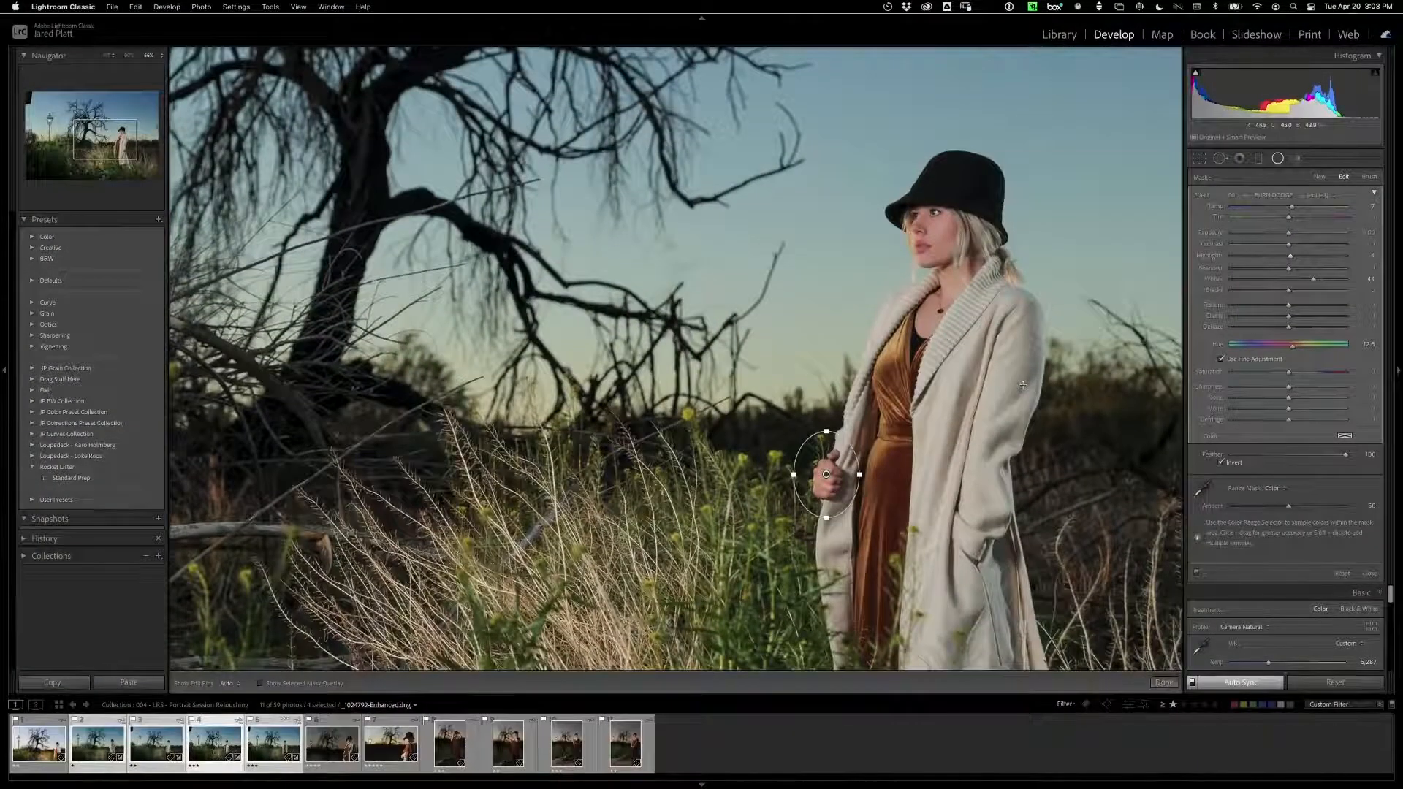
pyautogui.press('super+minus')
pyautogui.press('super+minus')
pyautogui.press('super+minus')
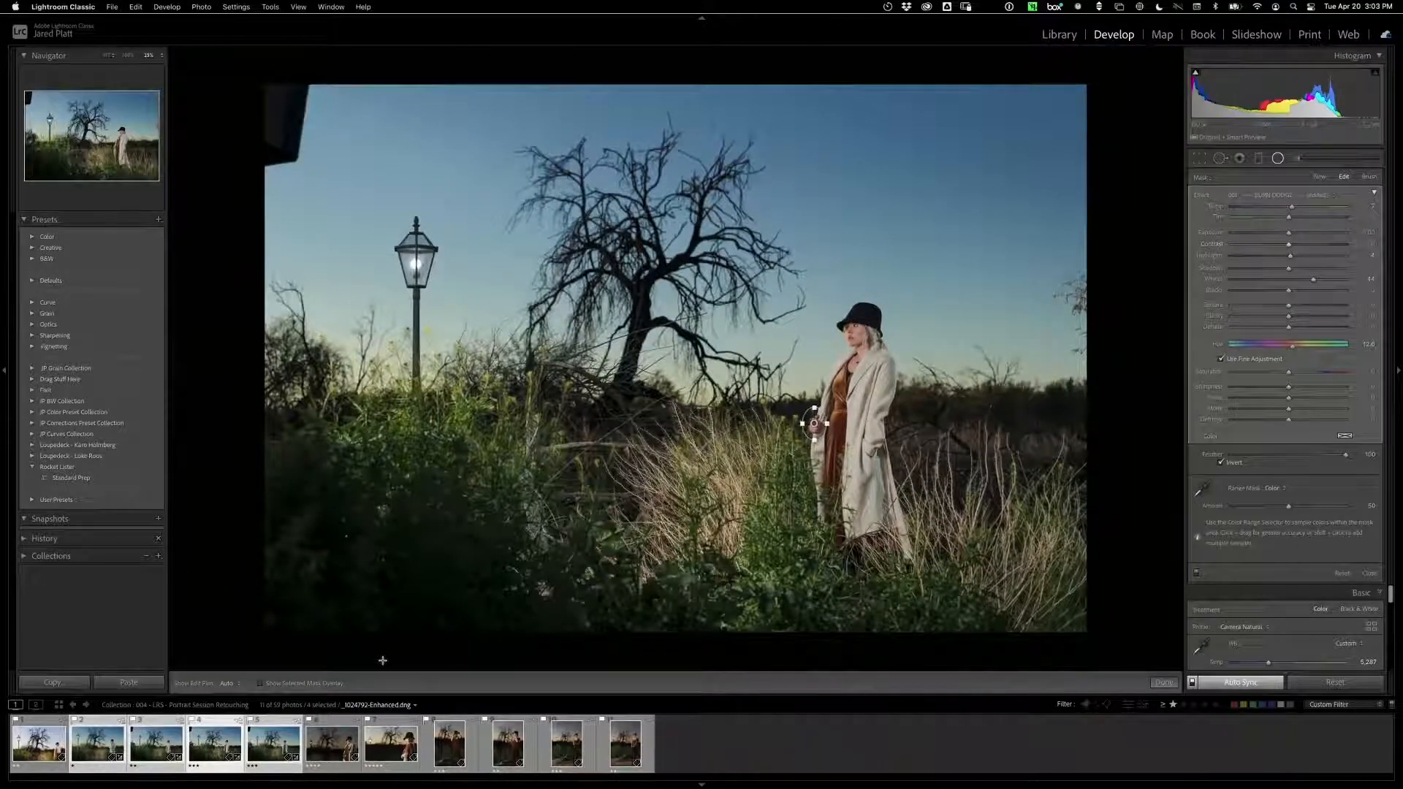
pyautogui.click(1279, 159)
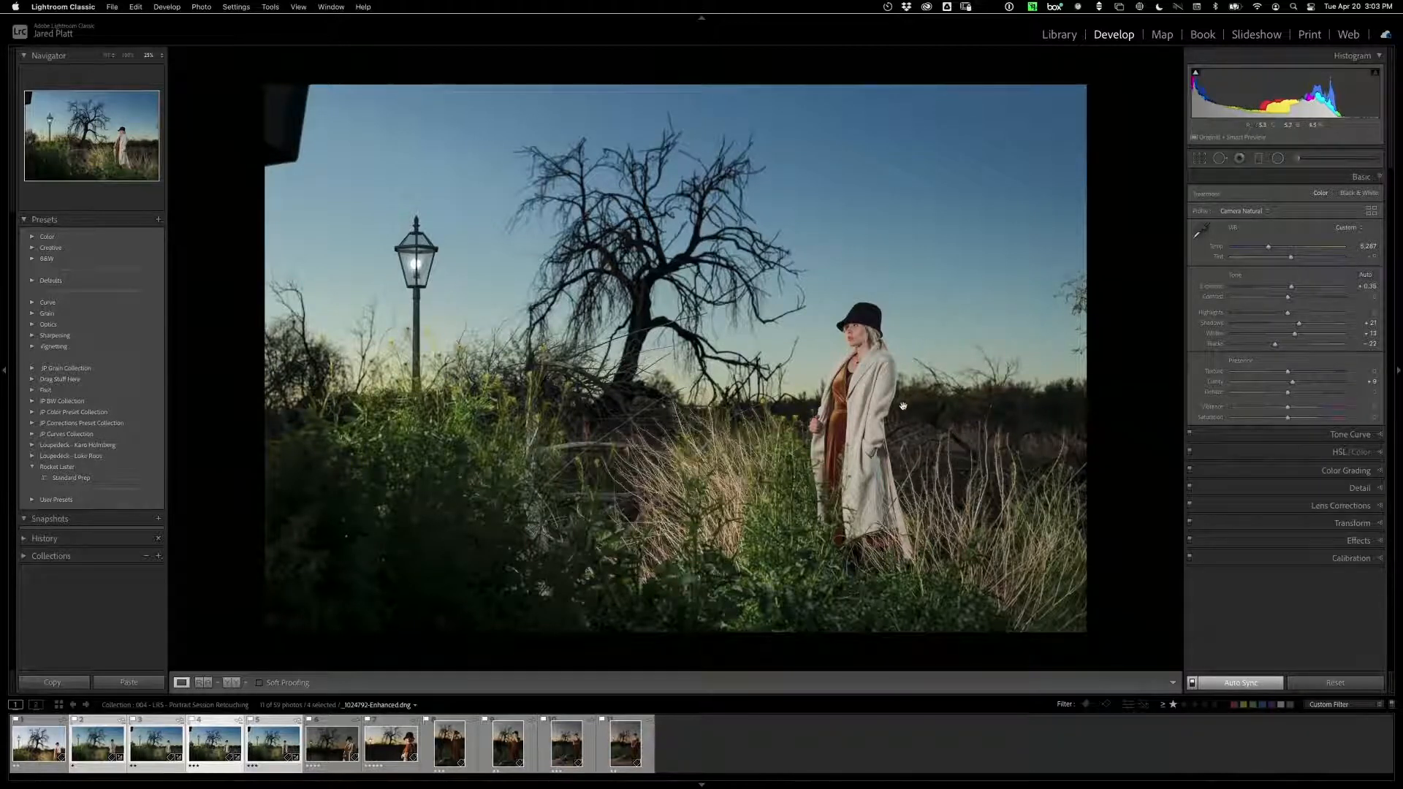
pyautogui.click(1259, 158)
pyautogui.moveTo(897, 550)
pyautogui.mouseDown()
pyautogui.moveTo(900, 352)
pyautogui.moveTo(927, 353)
pyautogui.moveTo(931, 328)
pyautogui.mouseUp()
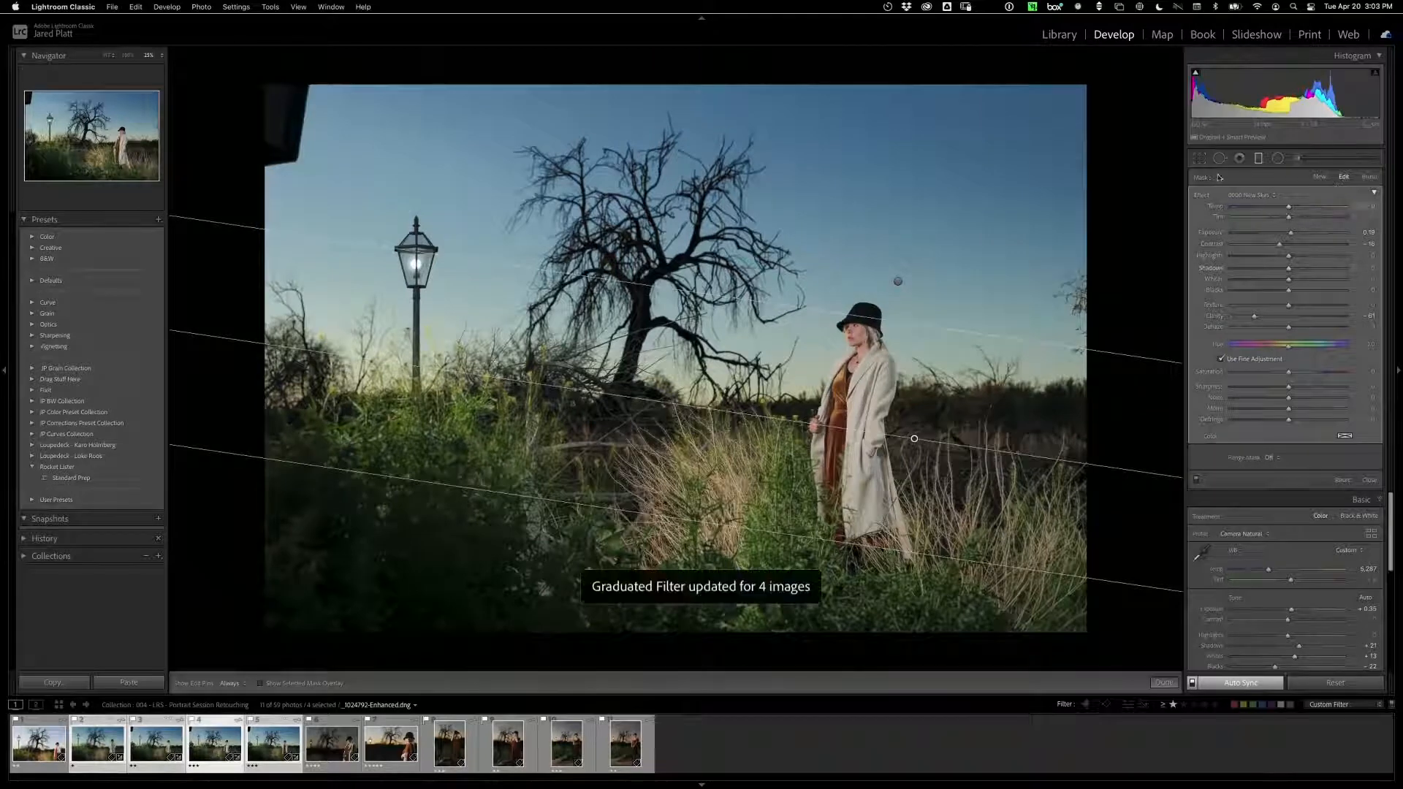
# Step: Reset the graduated filter's effect, set Exposure to about -0.73, and strongly lower Whites and Highlights
pyautogui.doubleClick(1201, 198)
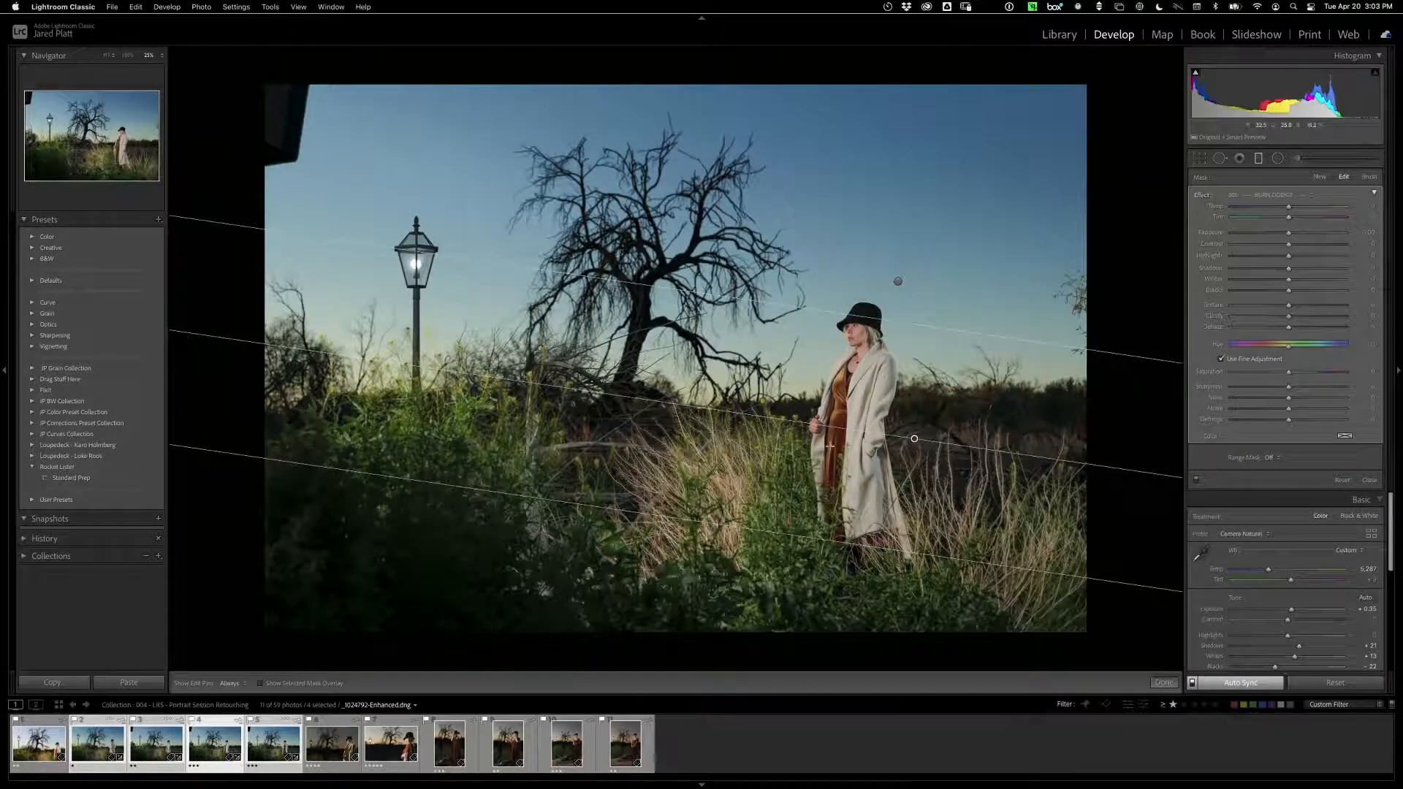
pyautogui.moveTo(1290, 237)
pyautogui.mouseDown()
pyautogui.moveTo(1265, 236)
pyautogui.moveTo(1279, 235)
pyautogui.mouseUp()
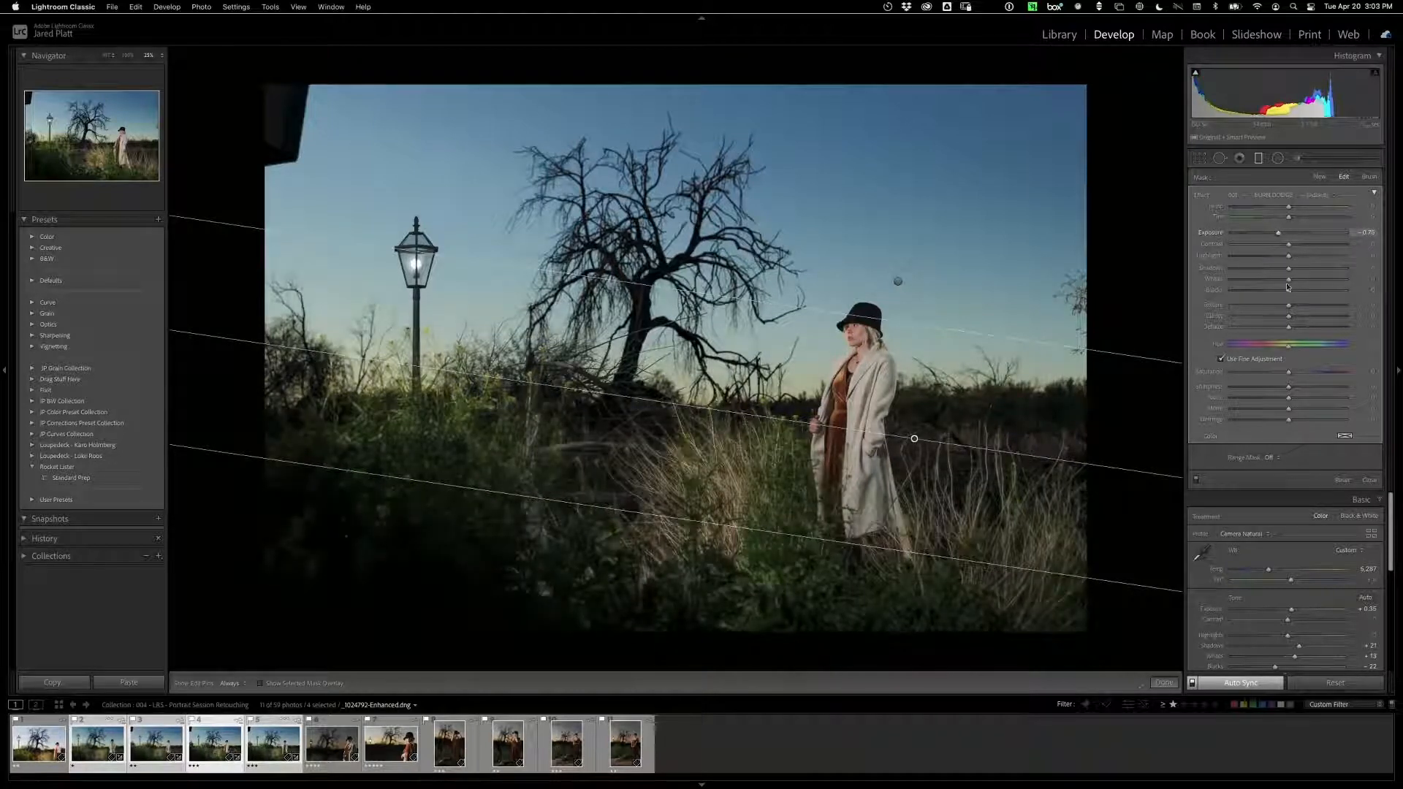
pyautogui.click(1255, 281)
pyautogui.click(1250, 255)
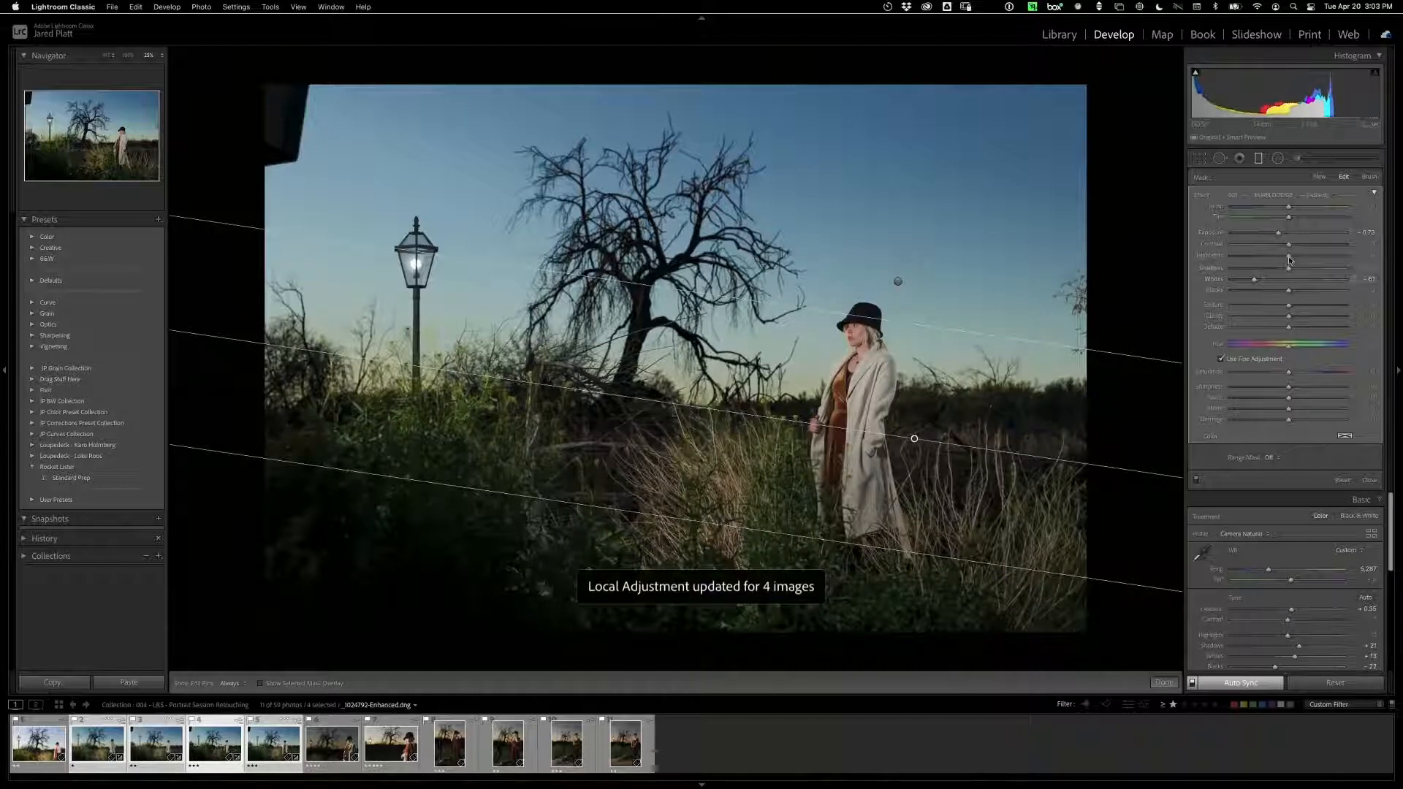
pyautogui.moveTo(1249, 255); pyautogui.dragTo(1239, 256)
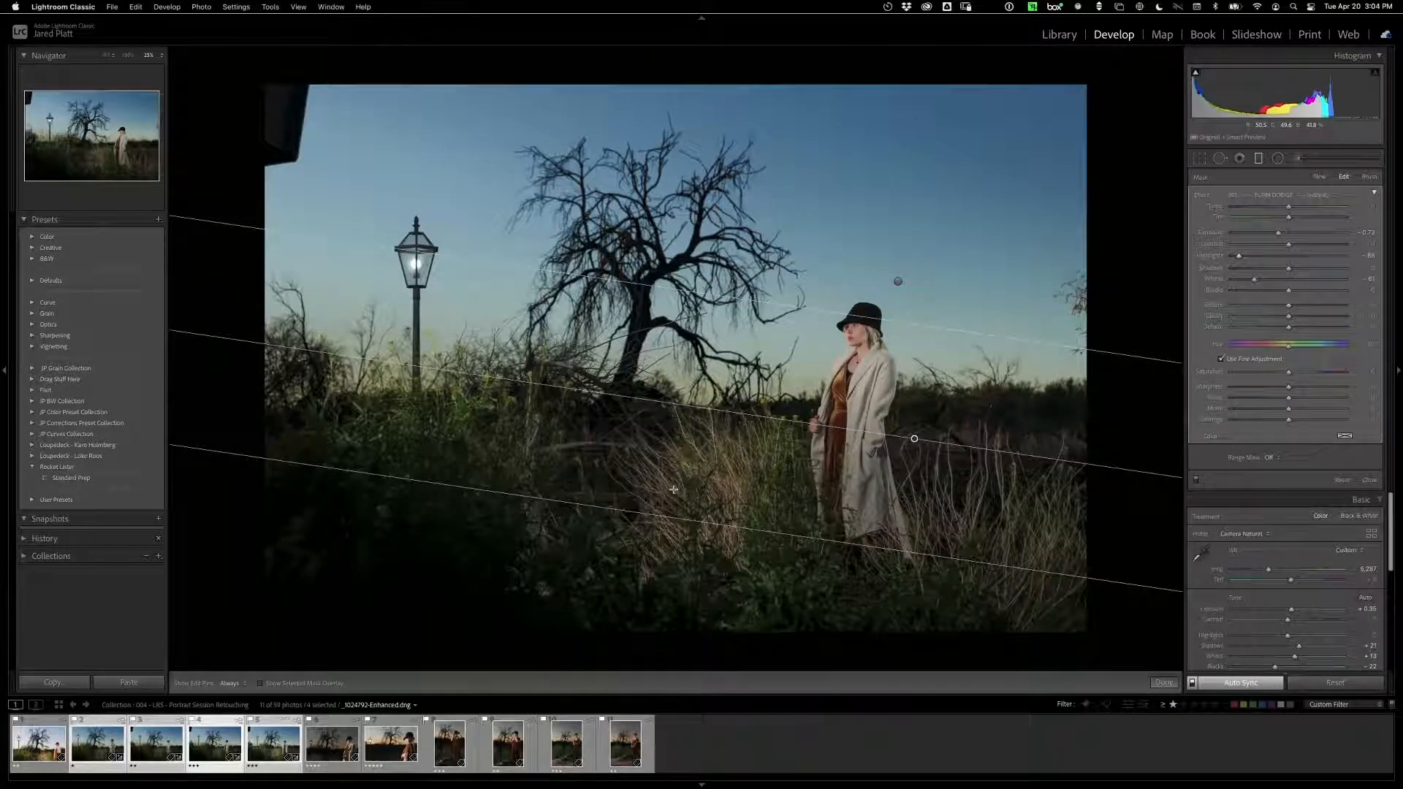
# Step: Shift the graduated filter slightly lower and limit it to a color range sampled from the grass and the plants near the lamppost
pyautogui.moveTo(911, 439)
pyautogui.mouseDown()
pyautogui.moveTo(903, 463)
pyautogui.moveTo(901, 424)
pyautogui.moveTo(889, 453)
pyautogui.mouseUp()
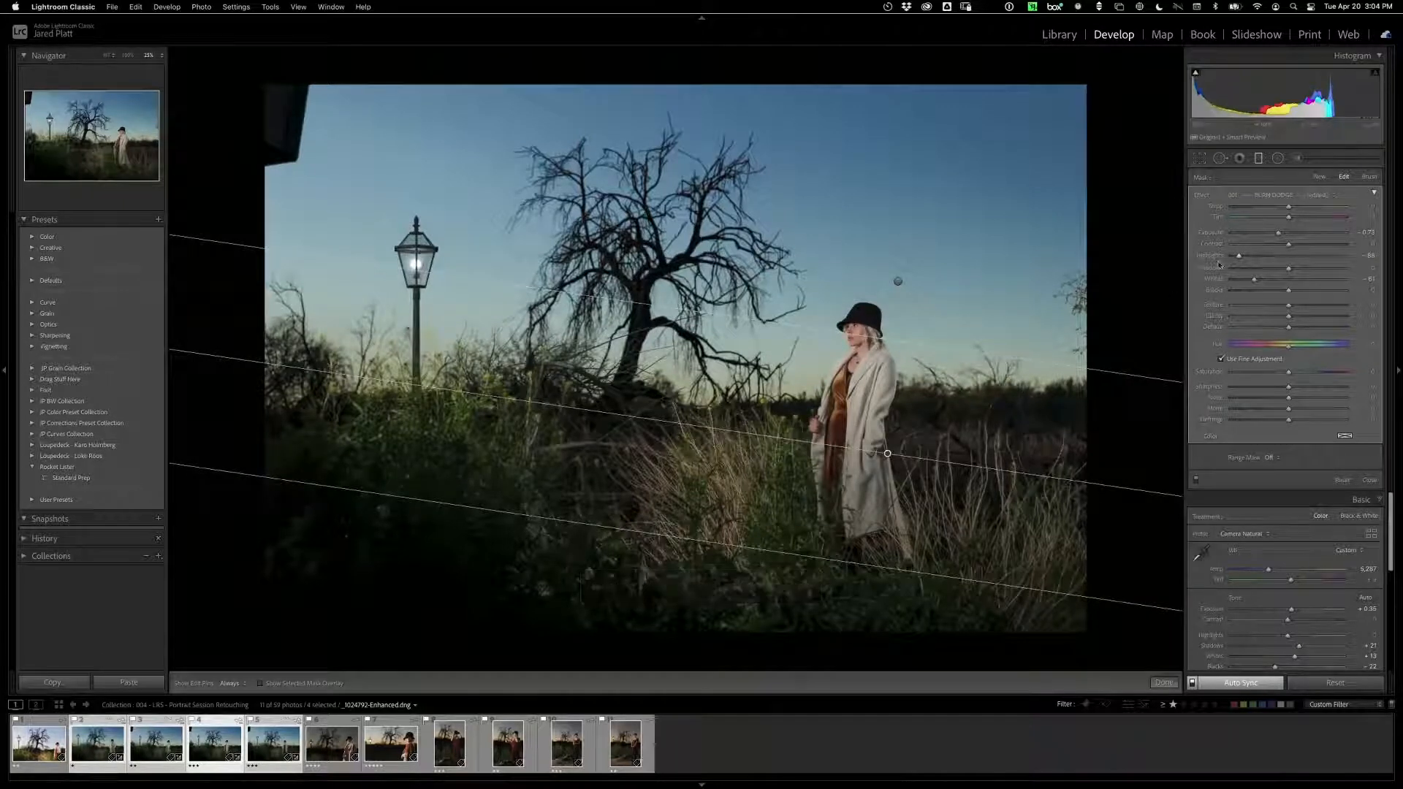
pyautogui.click(1273, 458)
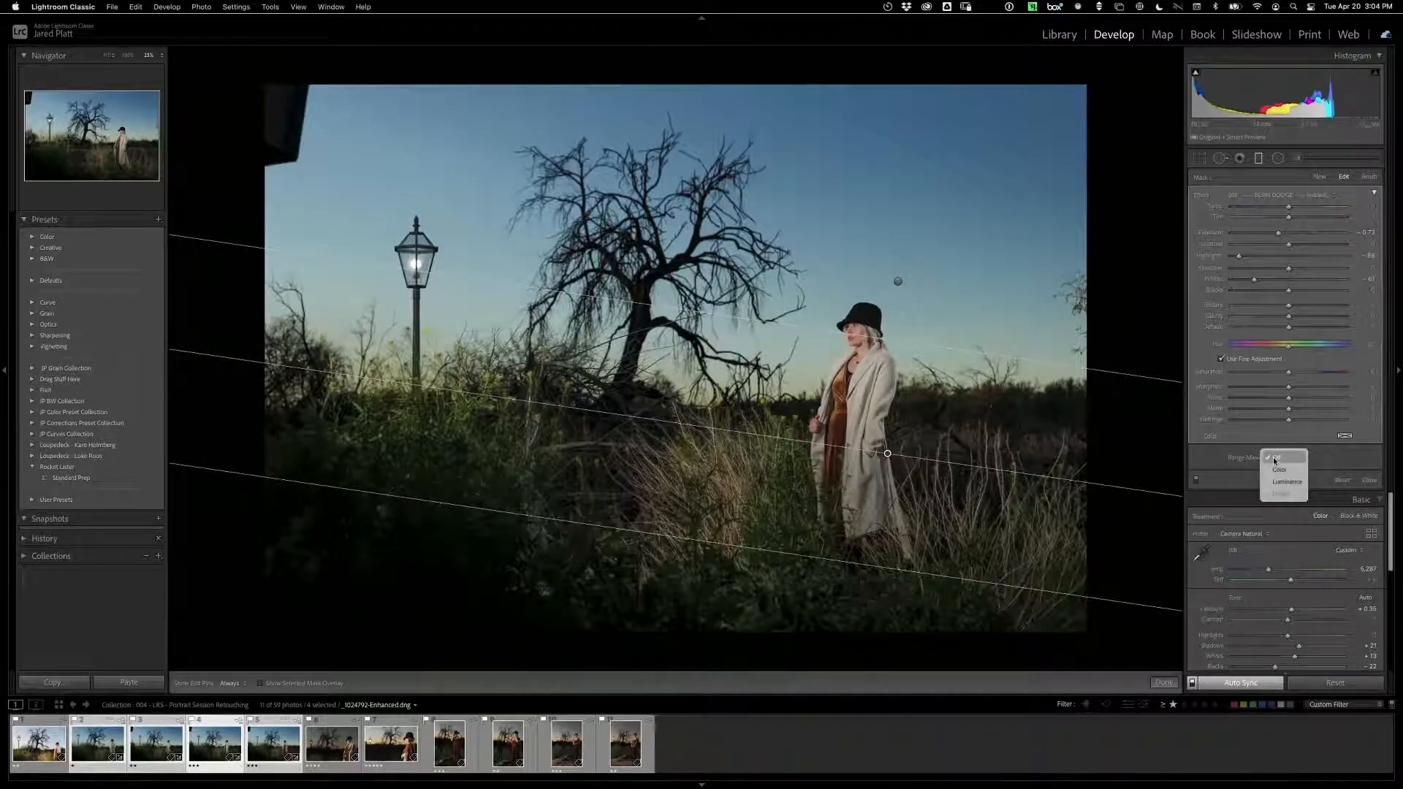
pyautogui.click(1279, 470)
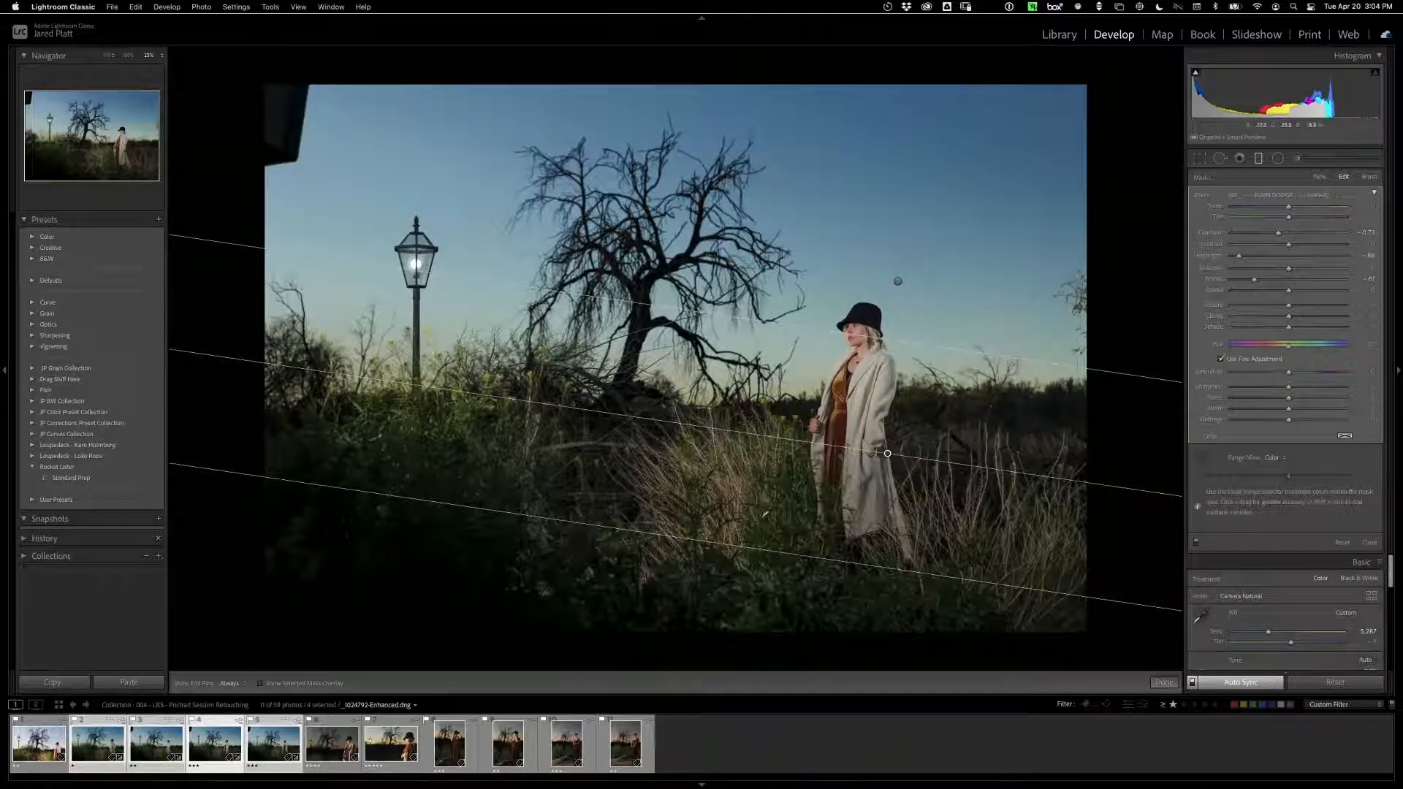
pyautogui.moveTo(758, 515); pyautogui.dragTo(791, 542)
pyautogui.press('shift')
pyautogui.keyDown('shift'); pyautogui.click(410, 413); pyautogui.keyUp('shift')
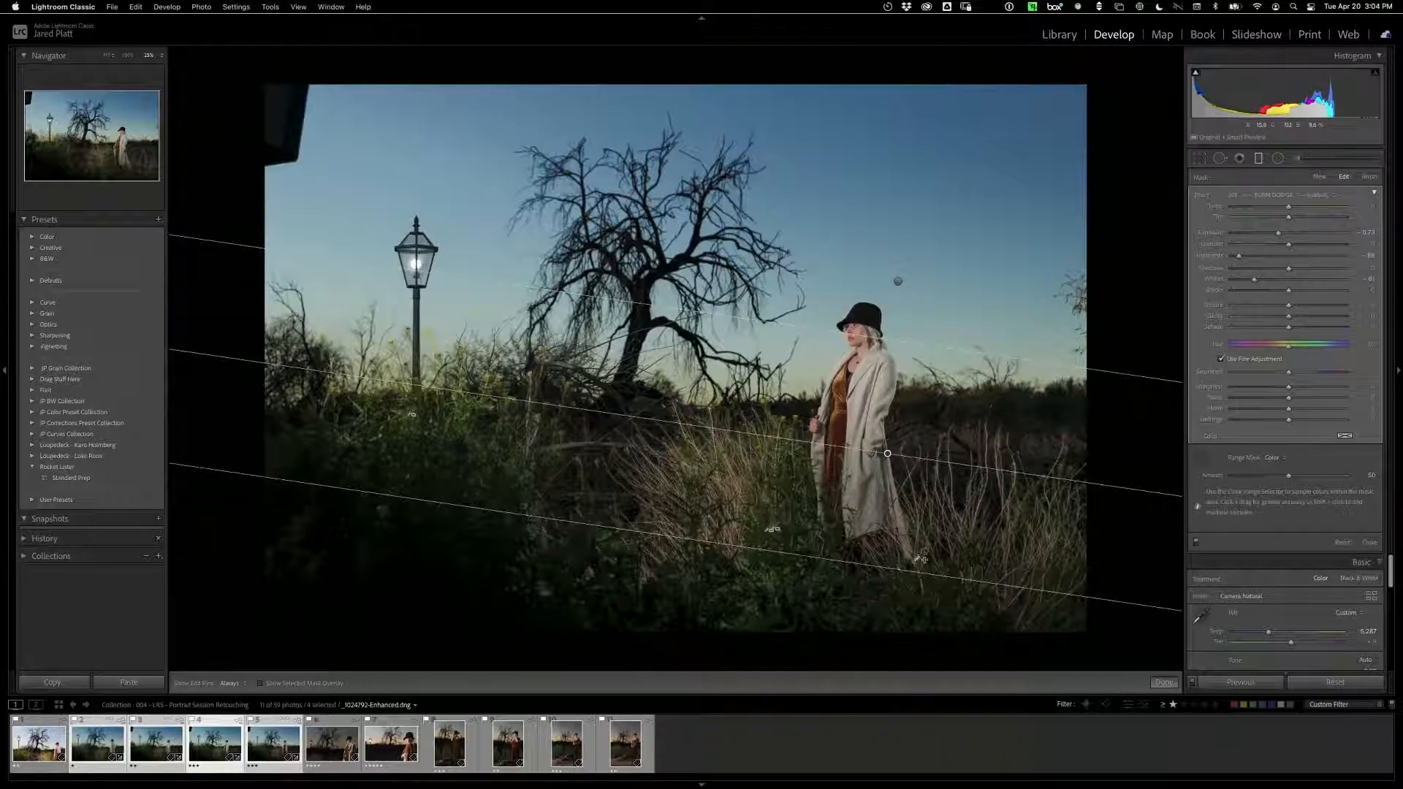
# Step: Add a color sample from the grass by the woman's feet and lower the range mask Amount to 11, checking it with the mask overlay
pyautogui.keyDown('shift'); pyautogui.click(918, 585); pyautogui.keyUp('shift')
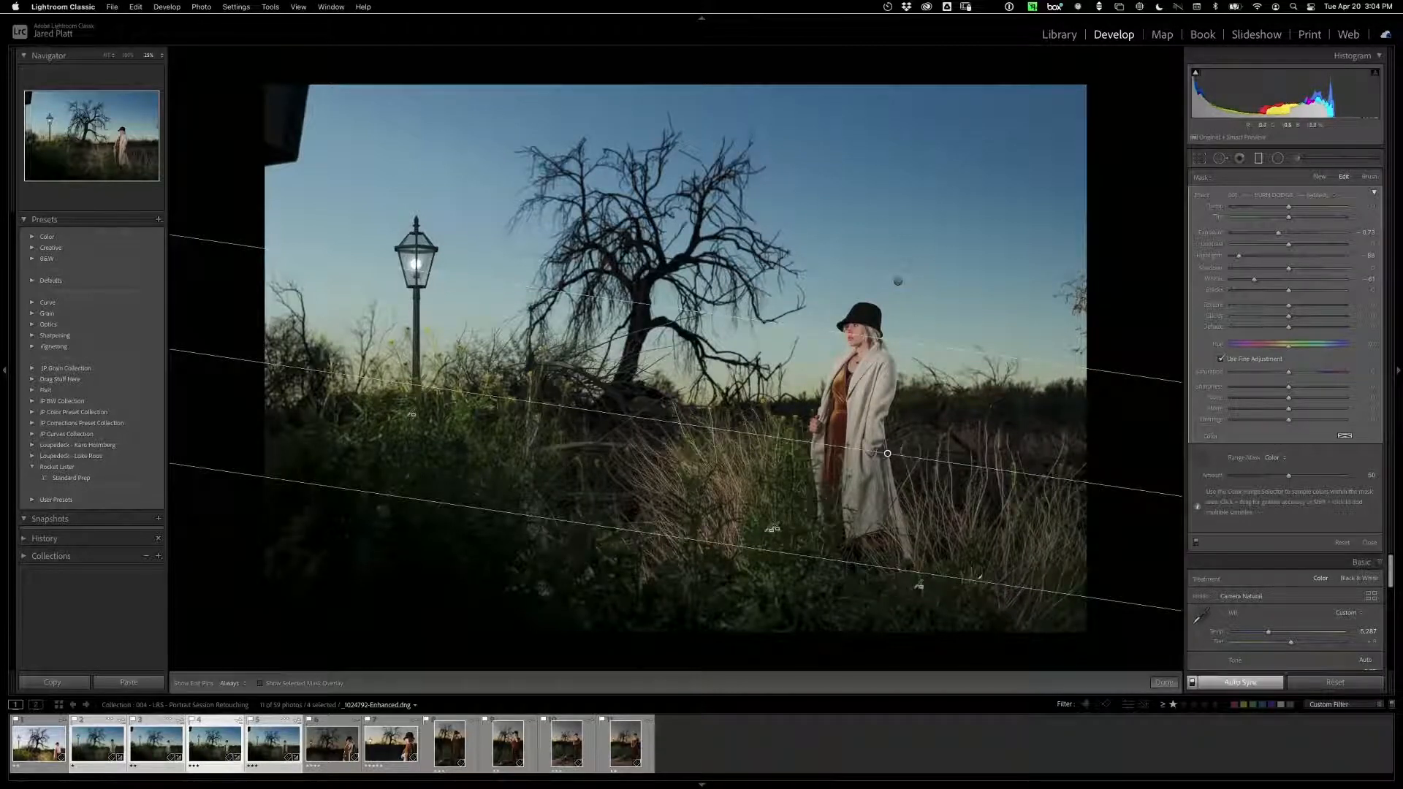
pyautogui.click(260, 683)
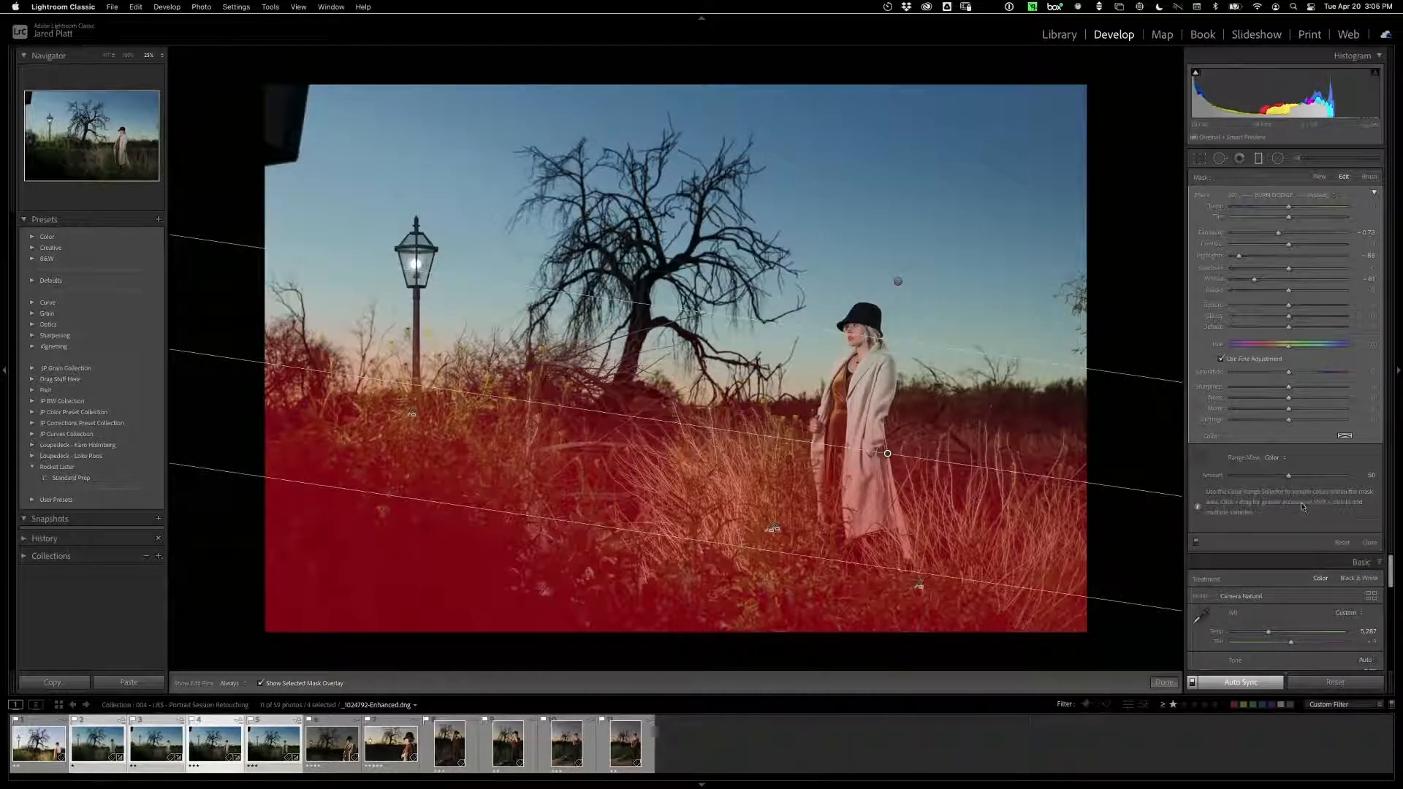
pyautogui.moveTo(1272, 480)
pyautogui.mouseDown()
pyautogui.moveTo(1230, 484)
pyautogui.moveTo(1379, 486)
pyautogui.moveTo(1282, 488)
pyautogui.mouseUp()
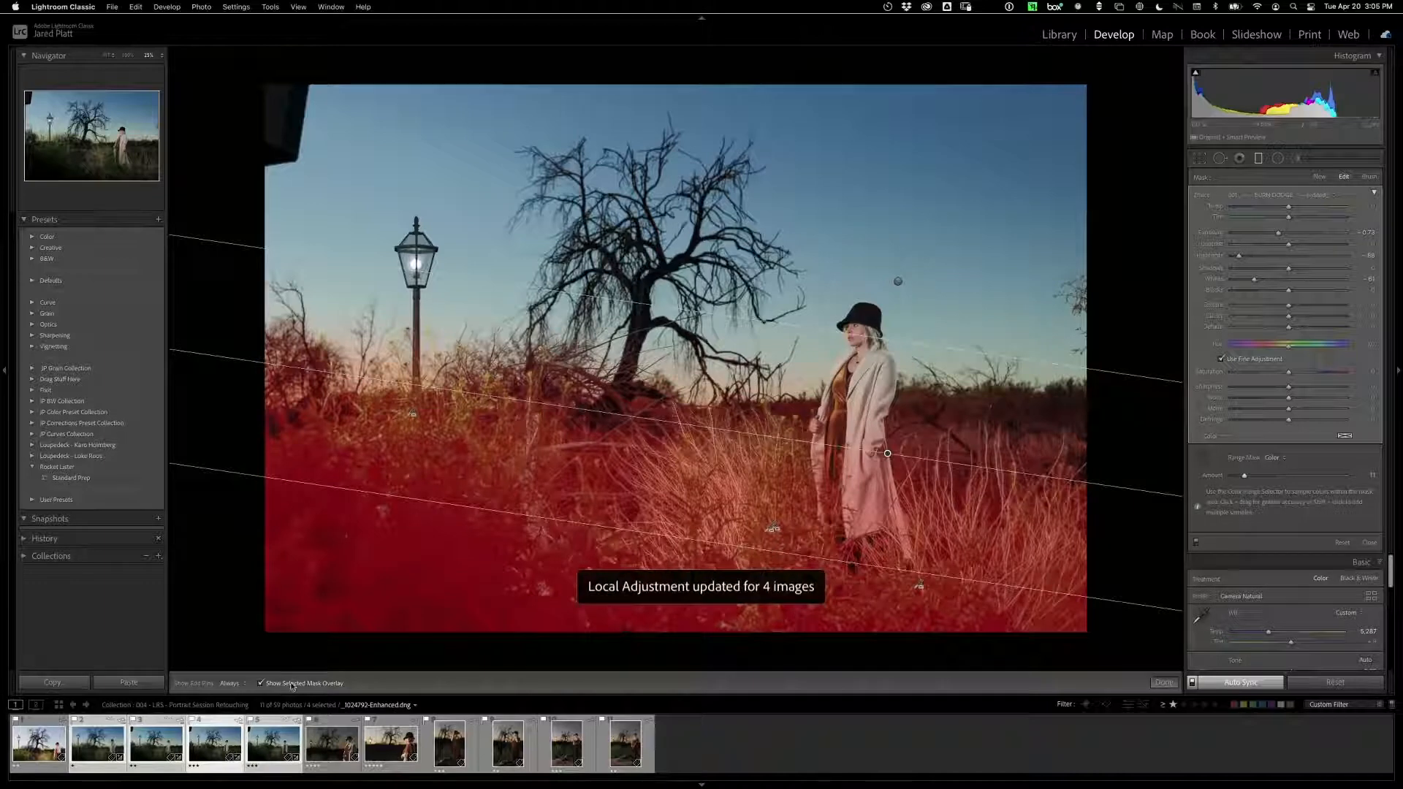
pyautogui.press('o')
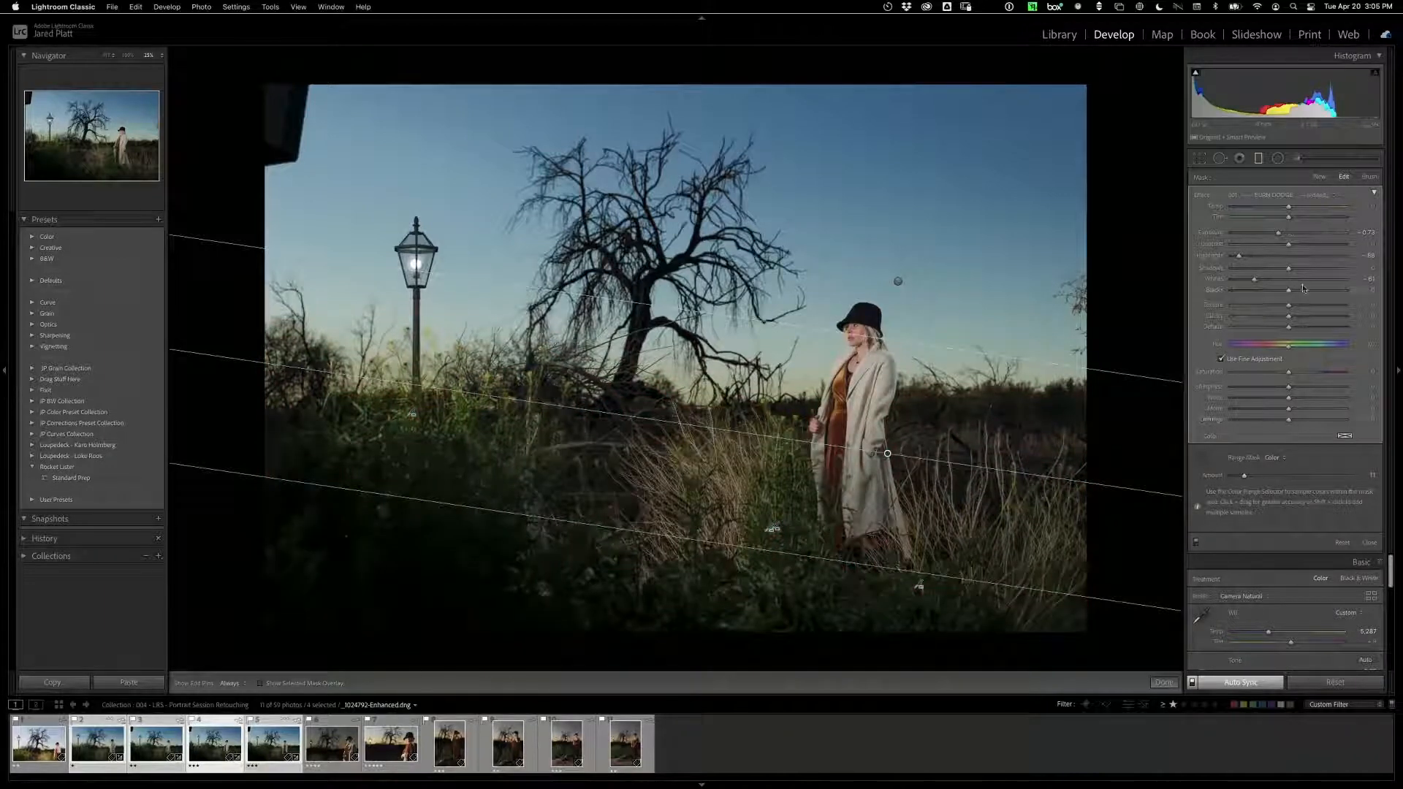
# Step: Refine the grass filter to Exposure -0.42, Whites -41 and Saturation -11
pyautogui.moveTo(1281, 234); pyautogui.dragTo(1283, 236)
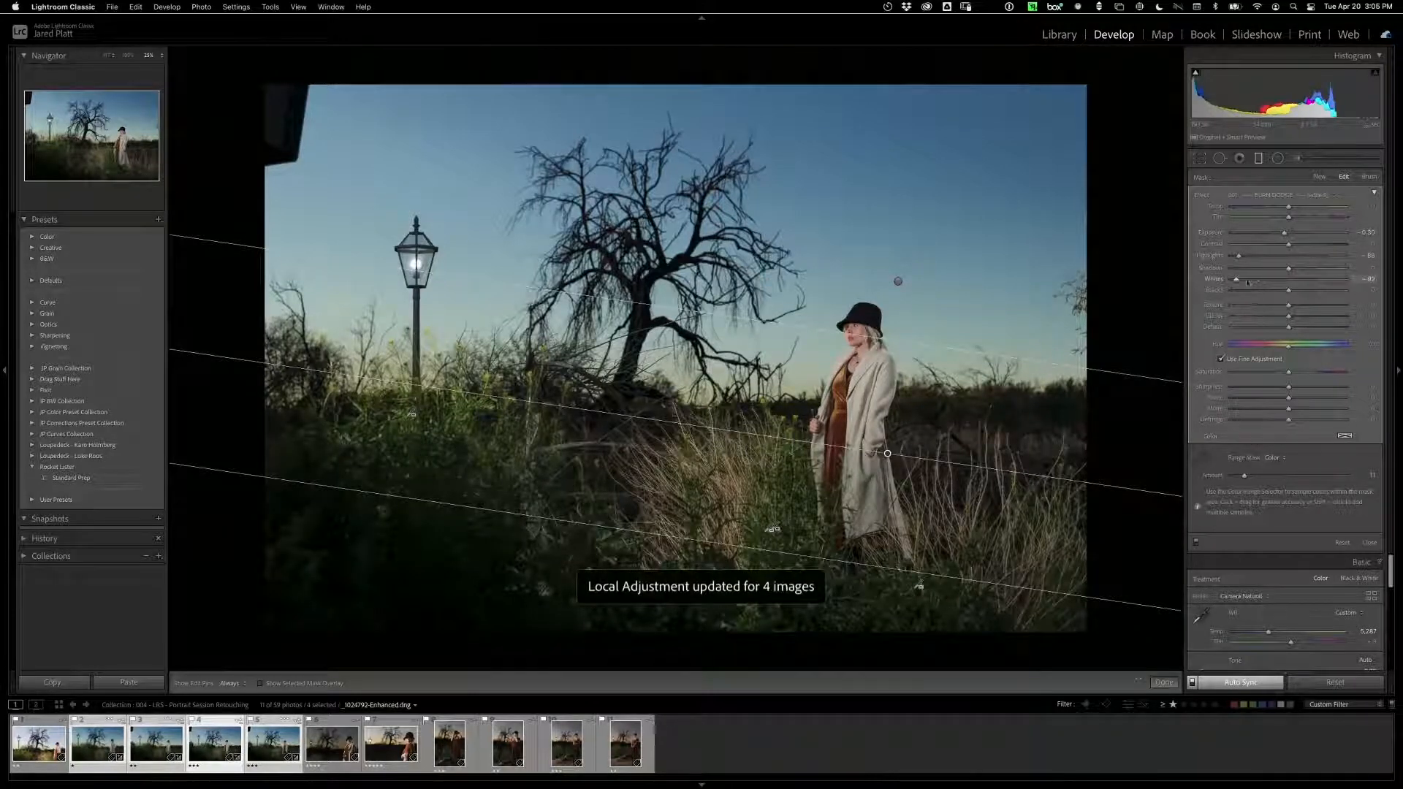
pyautogui.moveTo(1255, 281)
pyautogui.mouseDown()
pyautogui.moveTo(1309, 281)
pyautogui.moveTo(1270, 283)
pyautogui.mouseUp()
pyautogui.moveTo(1285, 234); pyautogui.dragTo(1285, 235)
pyautogui.moveTo(1289, 375); pyautogui.dragTo(1281, 376)
pyautogui.moveTo(1274, 372); pyautogui.dragTo(1281, 374)
pyautogui.moveTo(1283, 375); pyautogui.dragTo(1282, 374)
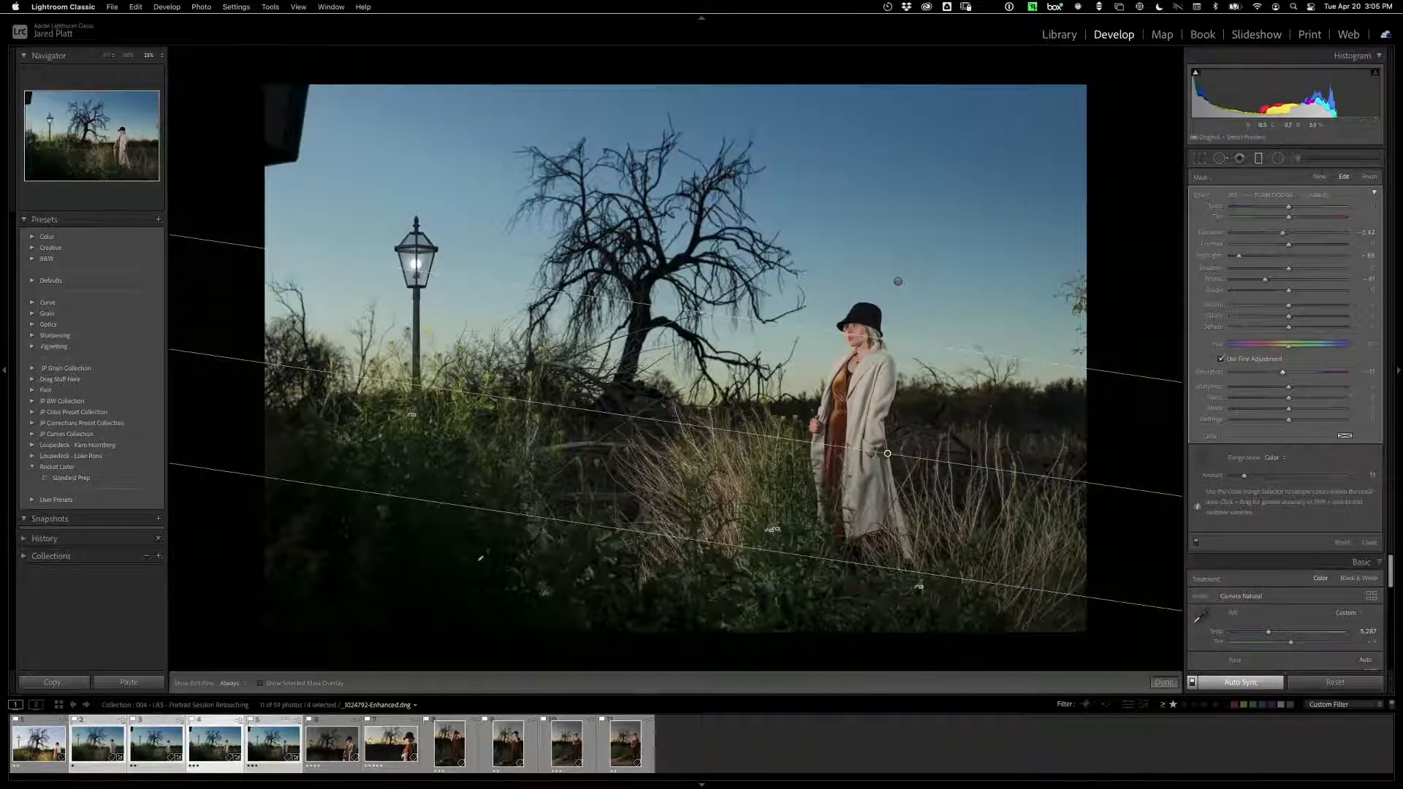
# Step: Turn on the mask overlay and examine the grass filter's coverage in each of the four synced photos
pyautogui.click(260, 683)
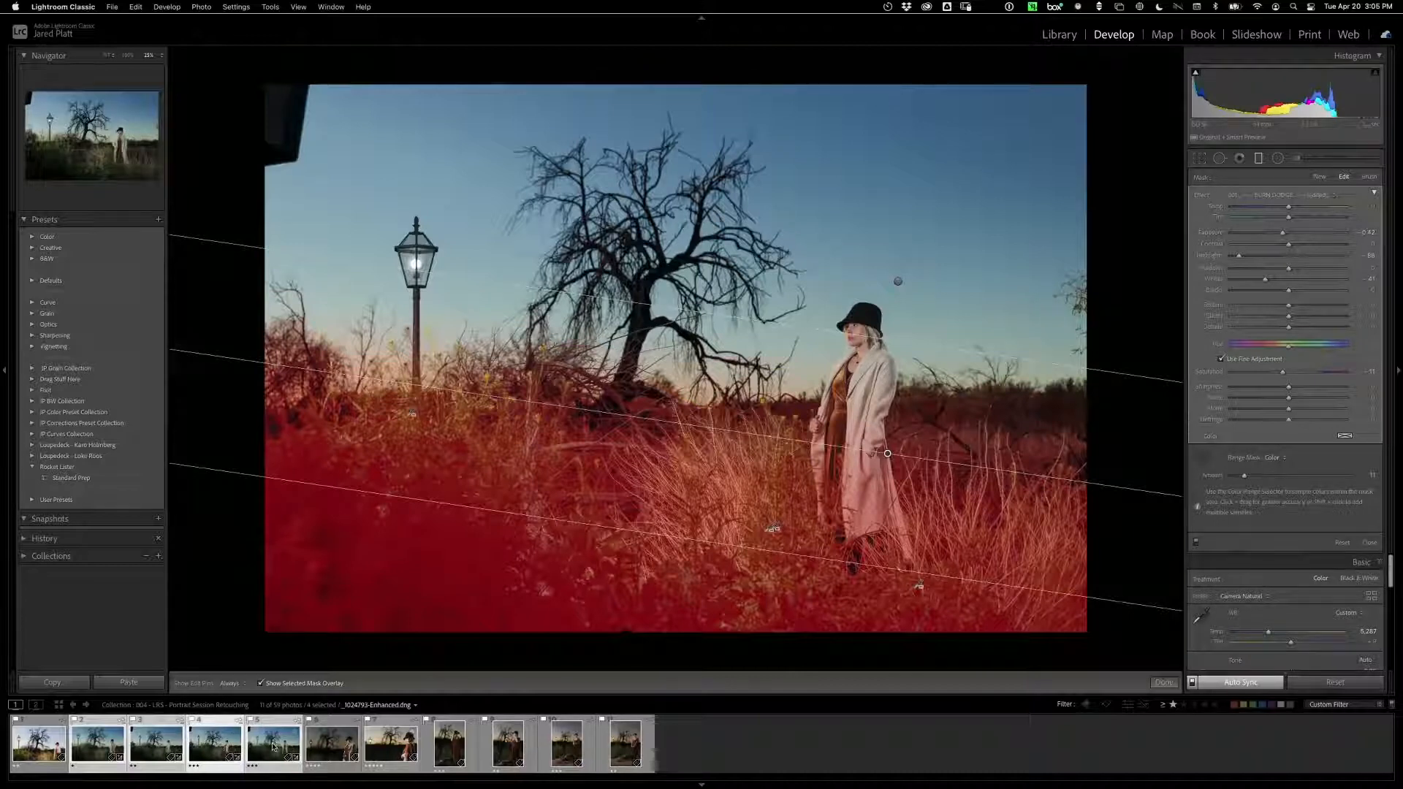
pyautogui.click(272, 745)
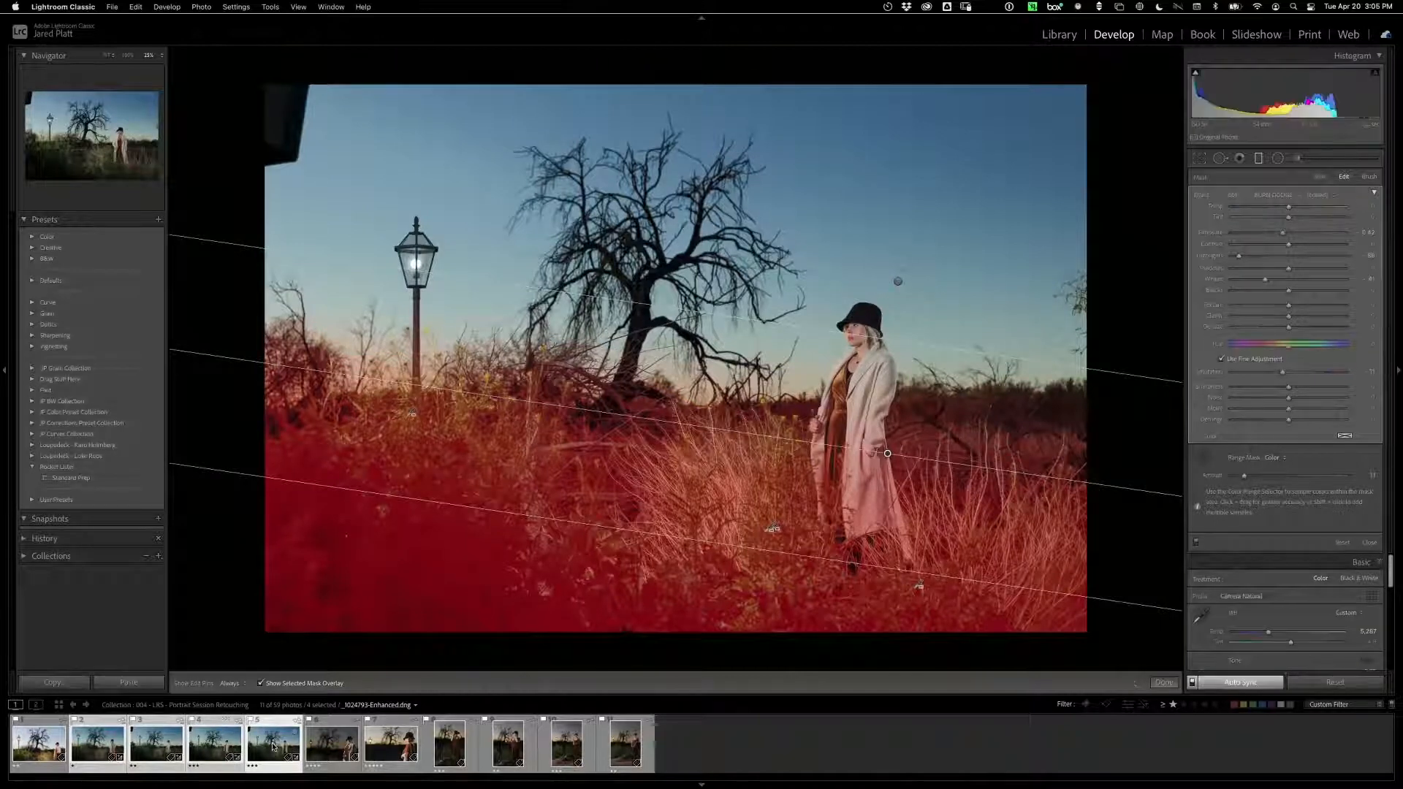
pyautogui.click(114, 744)
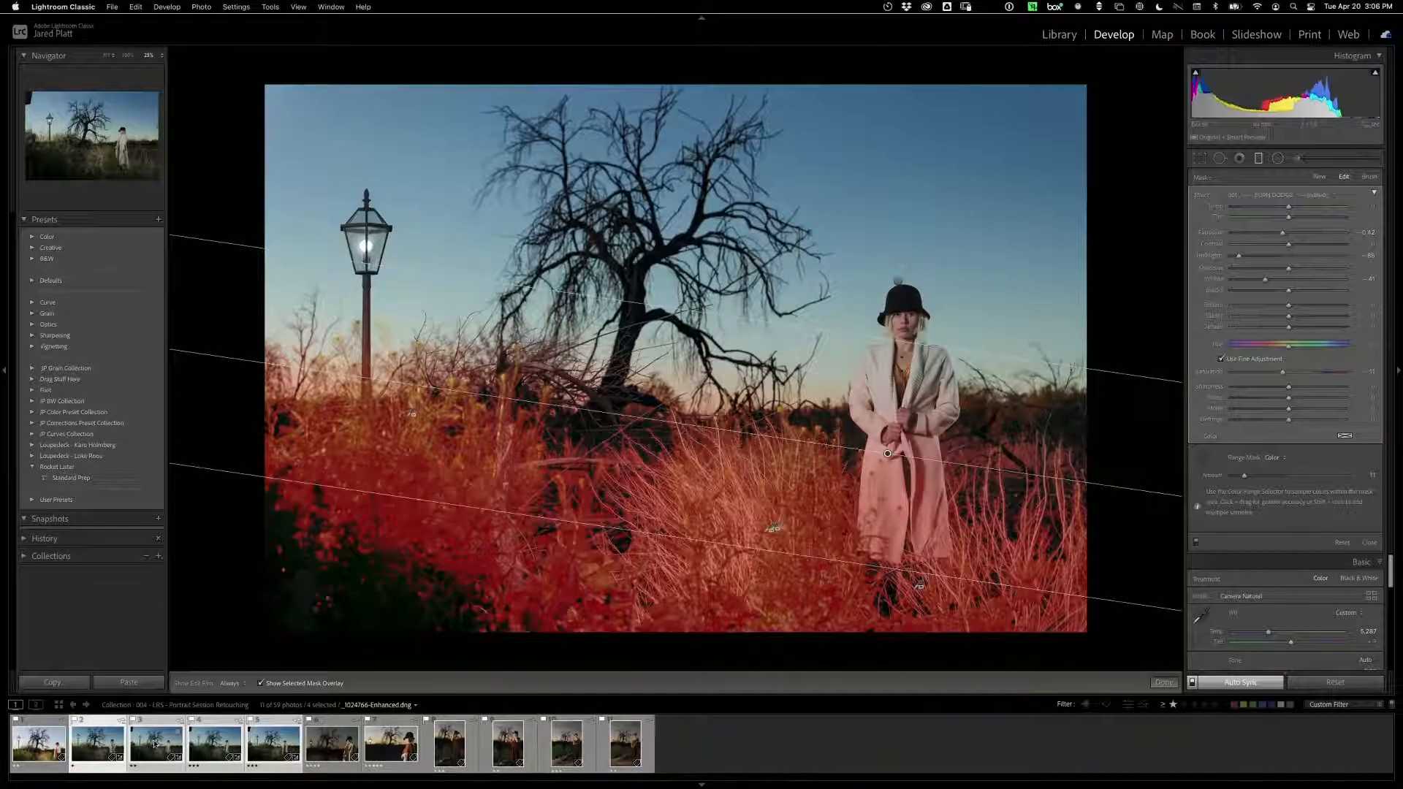
pyautogui.click(173, 745)
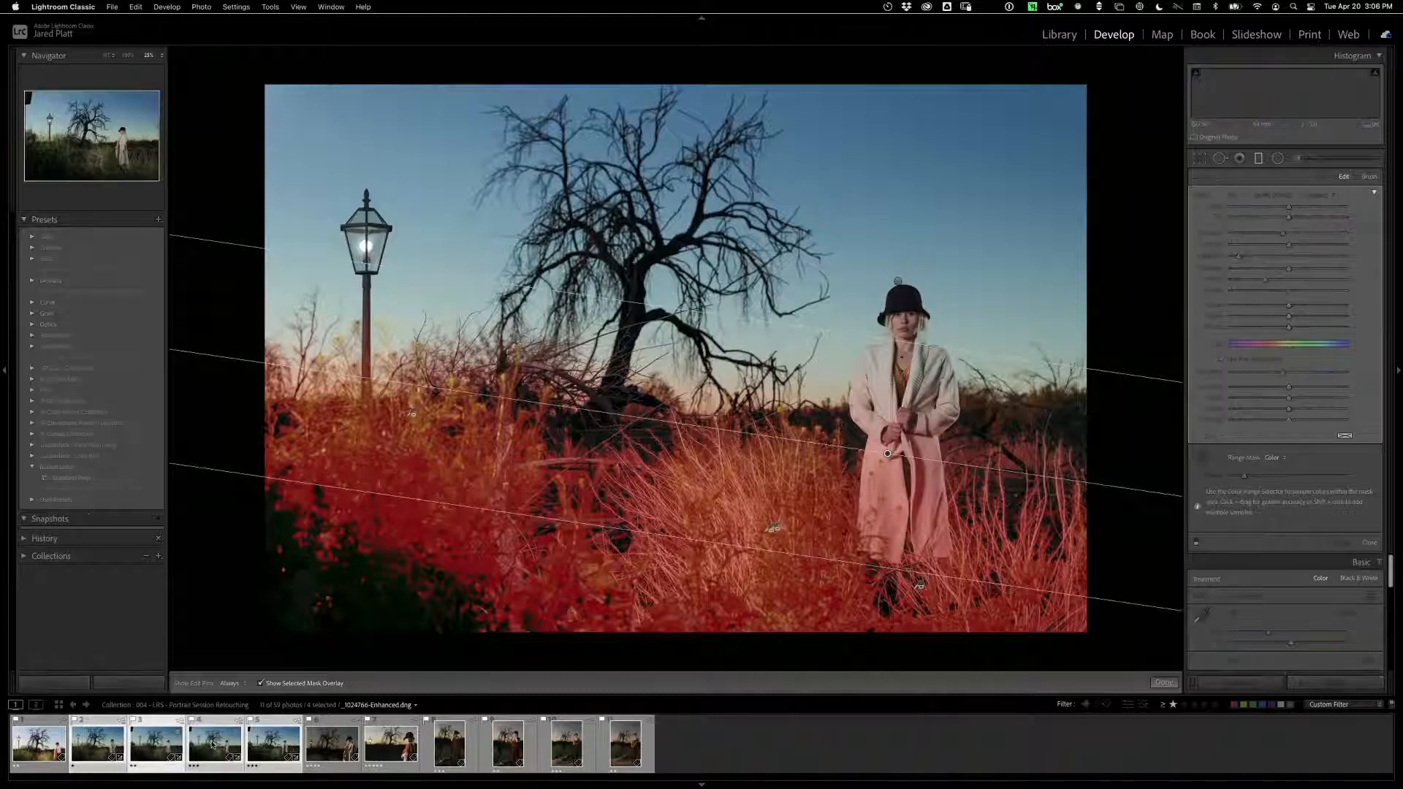
pyautogui.click(215, 744)
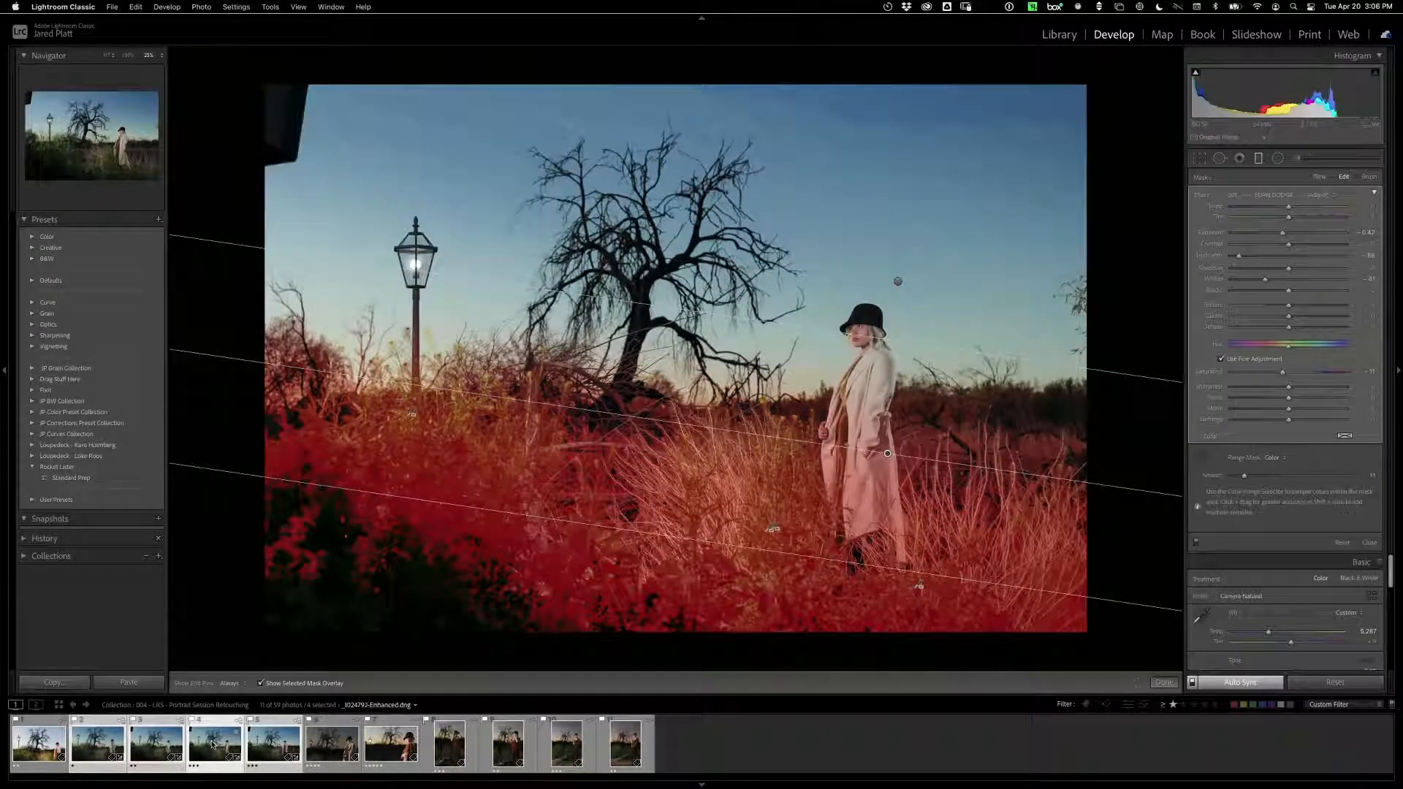
pyautogui.click(276, 745)
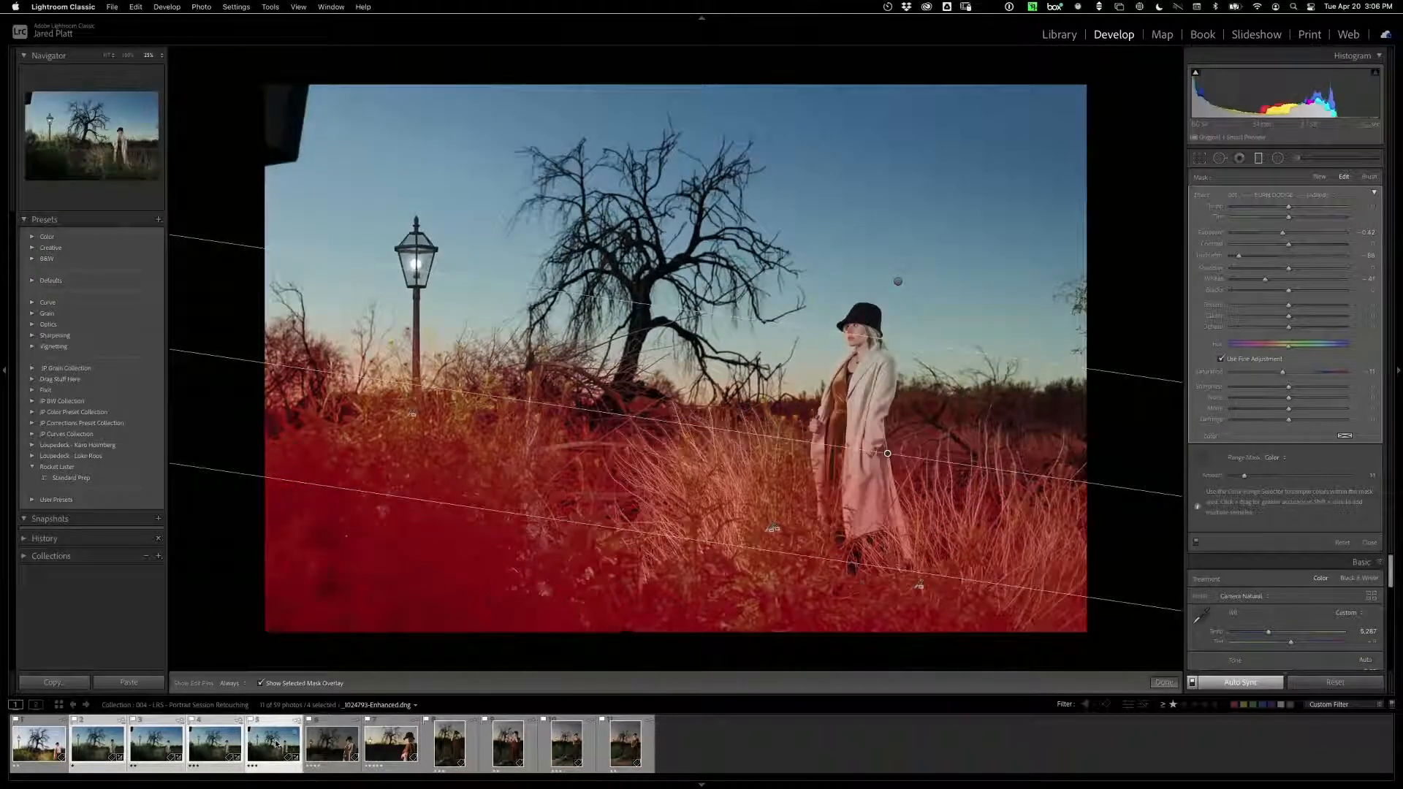
pyautogui.click(216, 745)
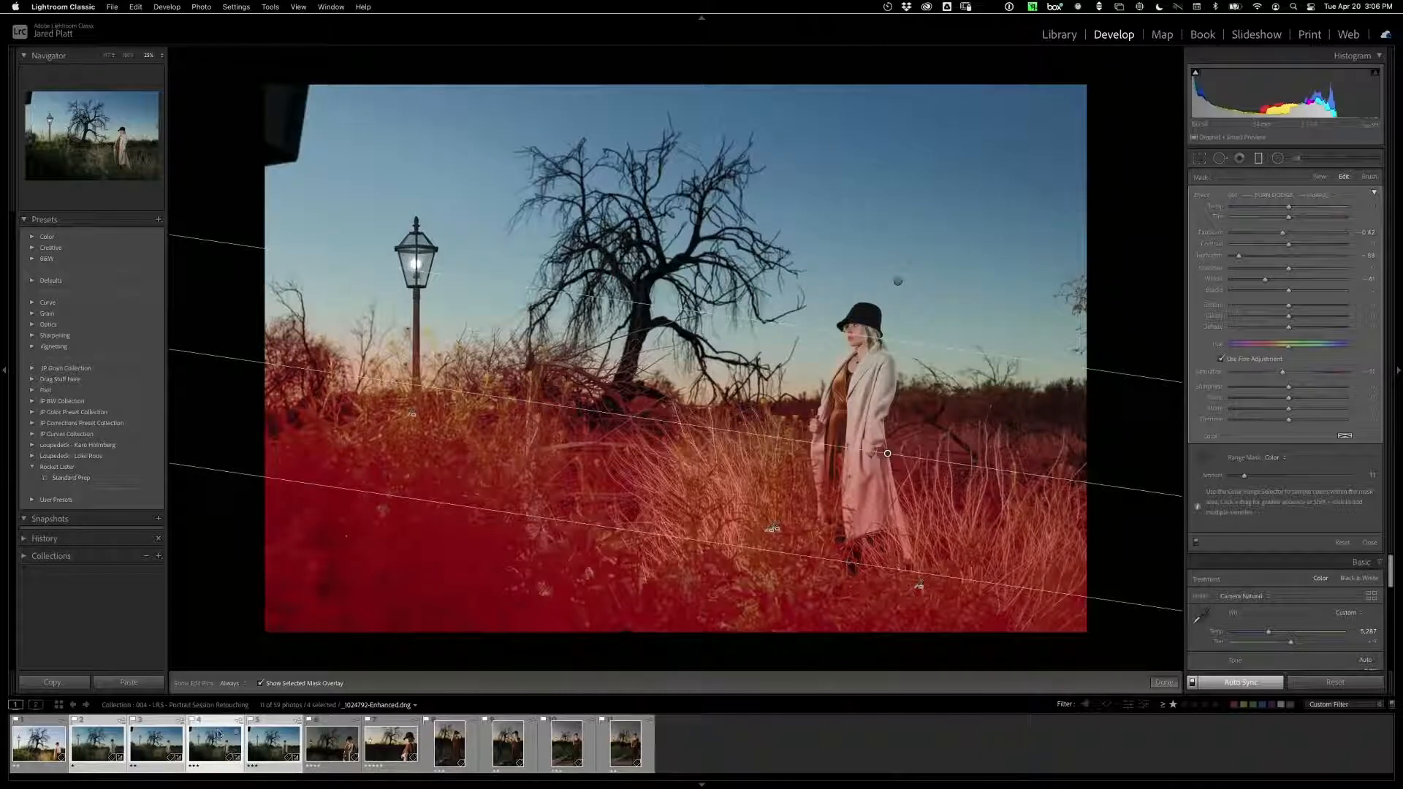
pyautogui.press('Right')
pyautogui.press('Left')
# Step: Select only the fifth photo and erase the grass mask from the woman's coat with the filter's brush, using Auto Mask
pyautogui.click(270, 731)
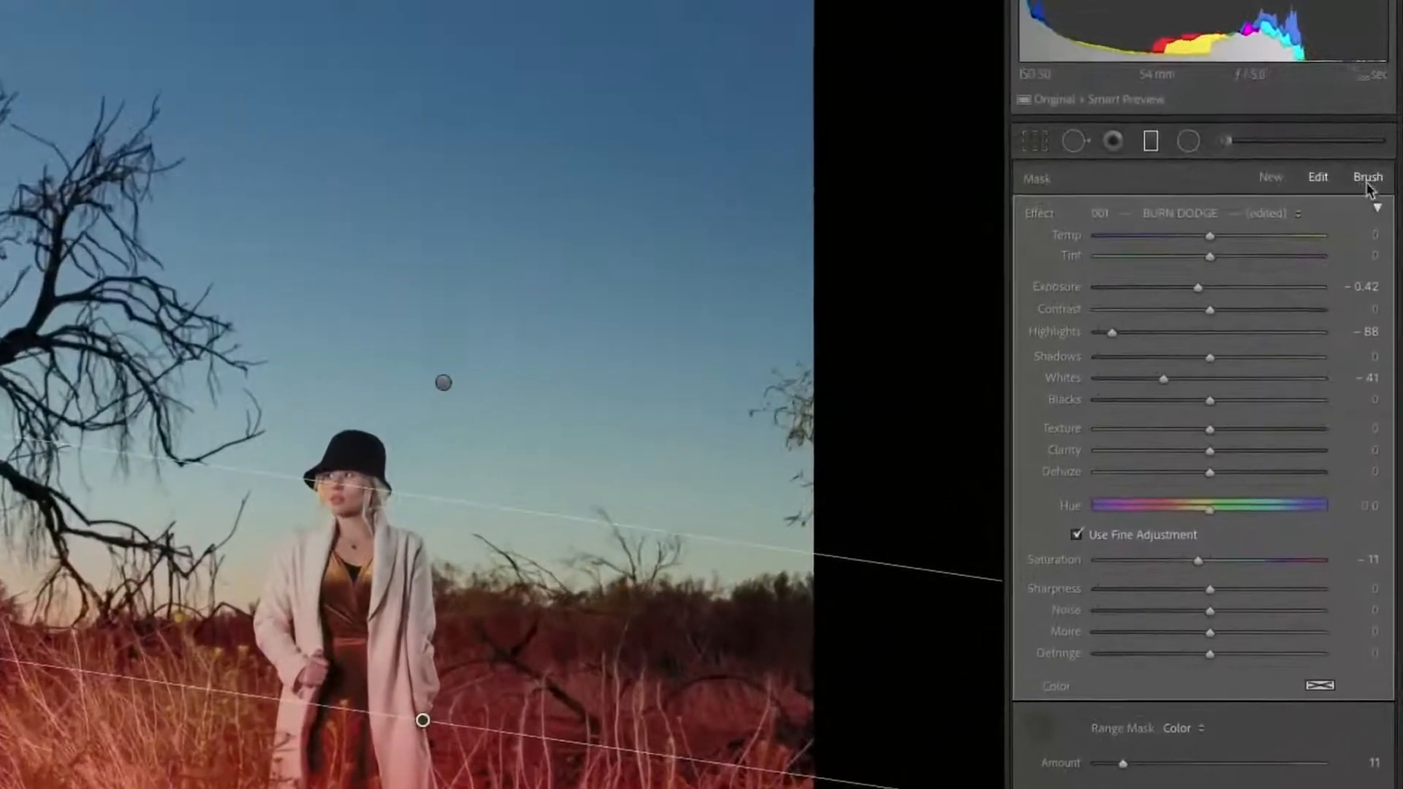
pyautogui.click(1371, 179)
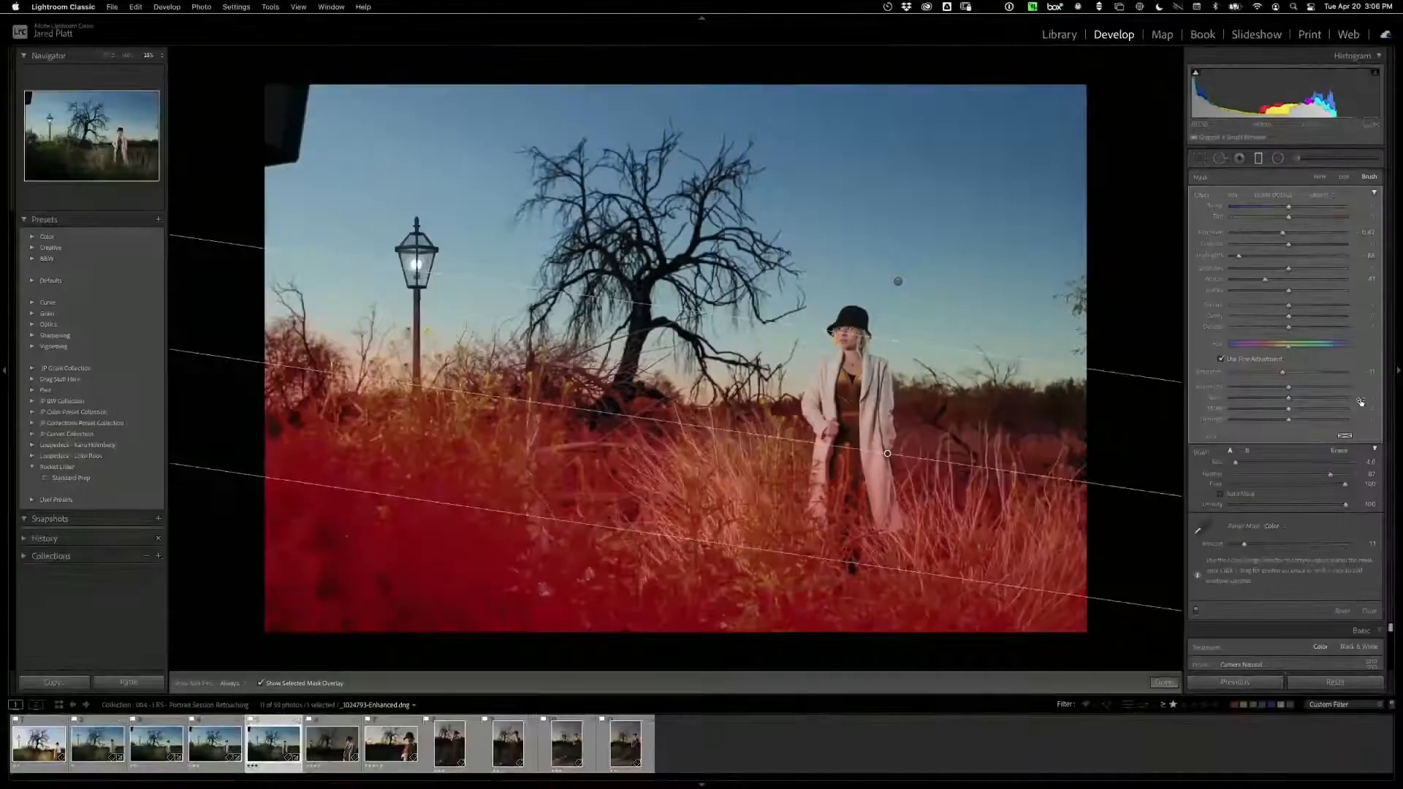
pyautogui.click(1347, 453)
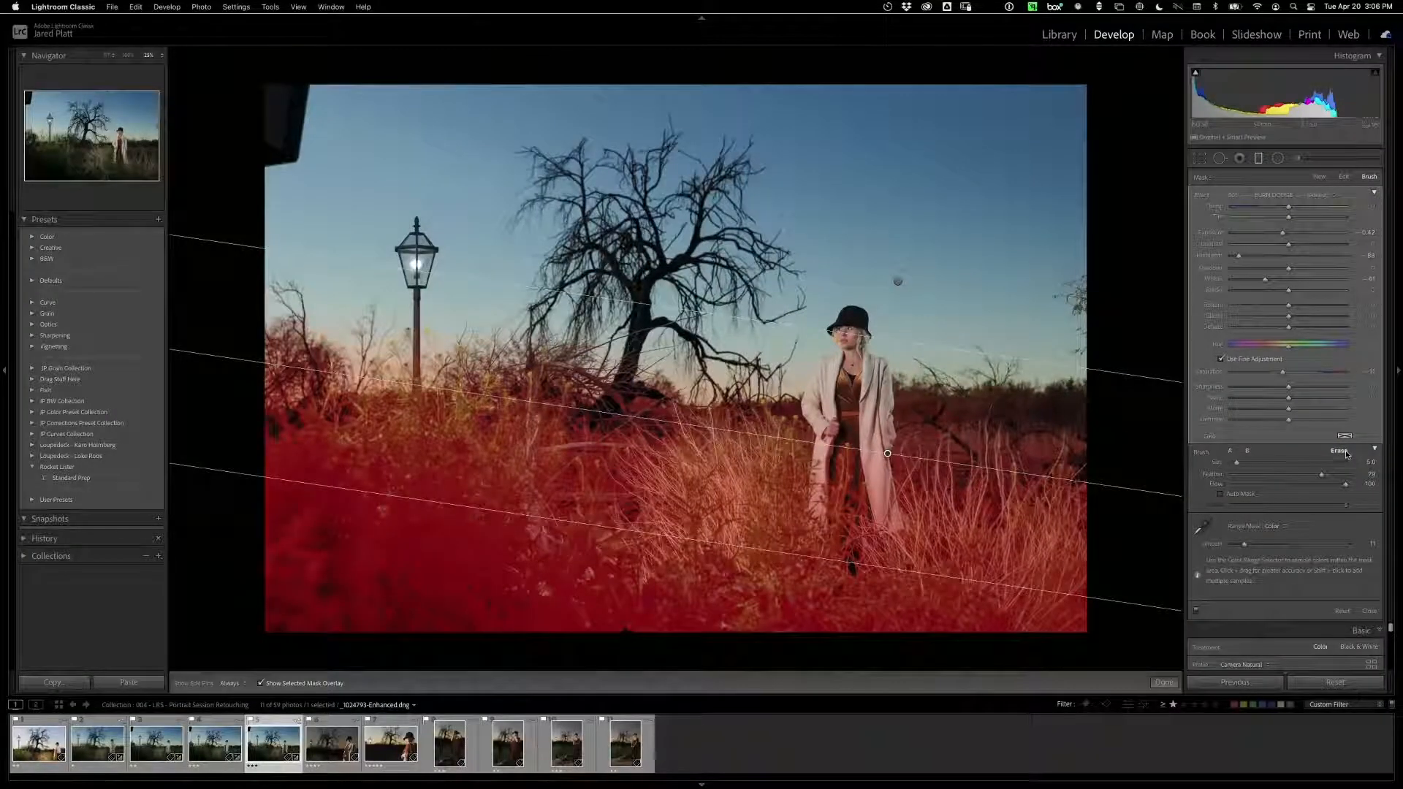
pyautogui.click(1244, 495)
pyautogui.press('h')
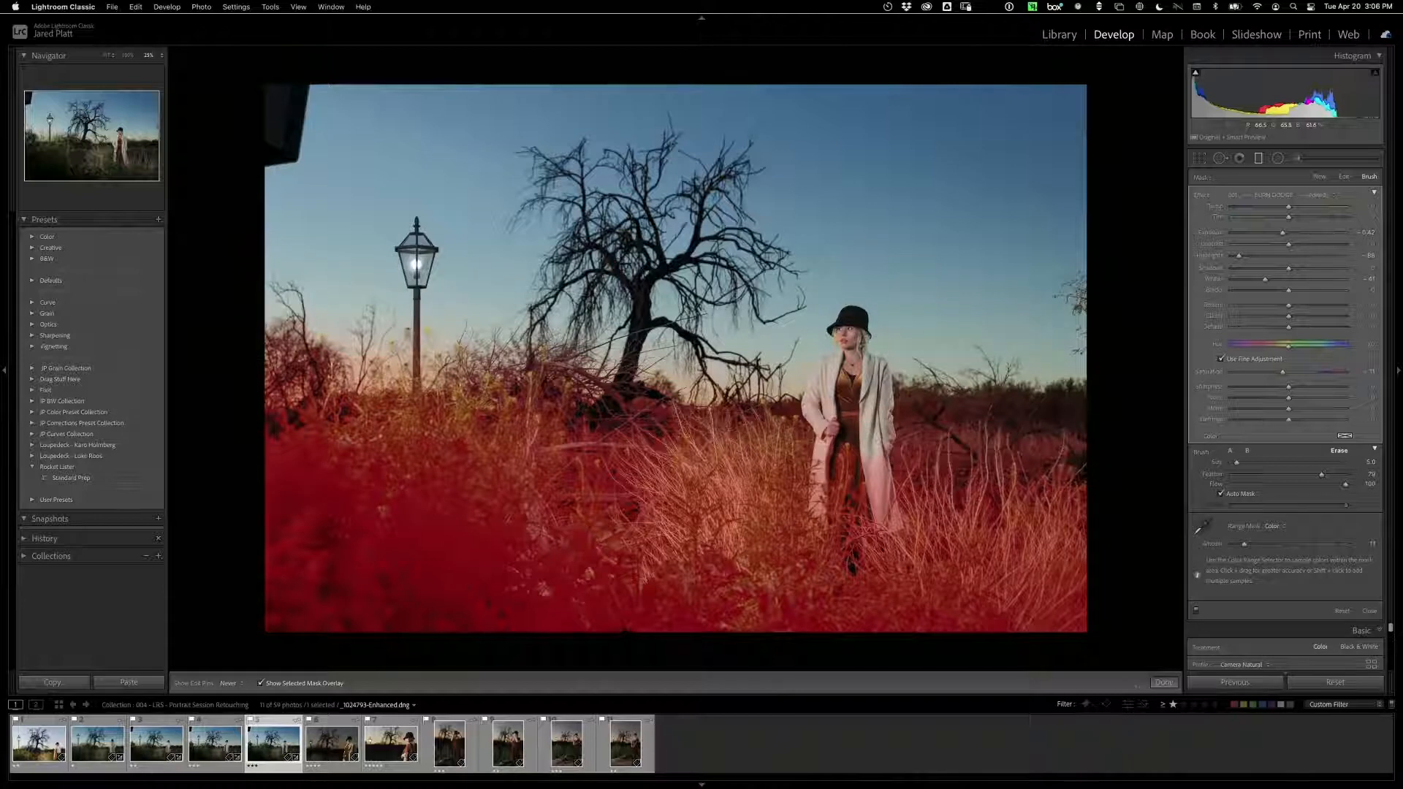
pyautogui.moveTo(880, 475); pyautogui.dragTo(886, 523)
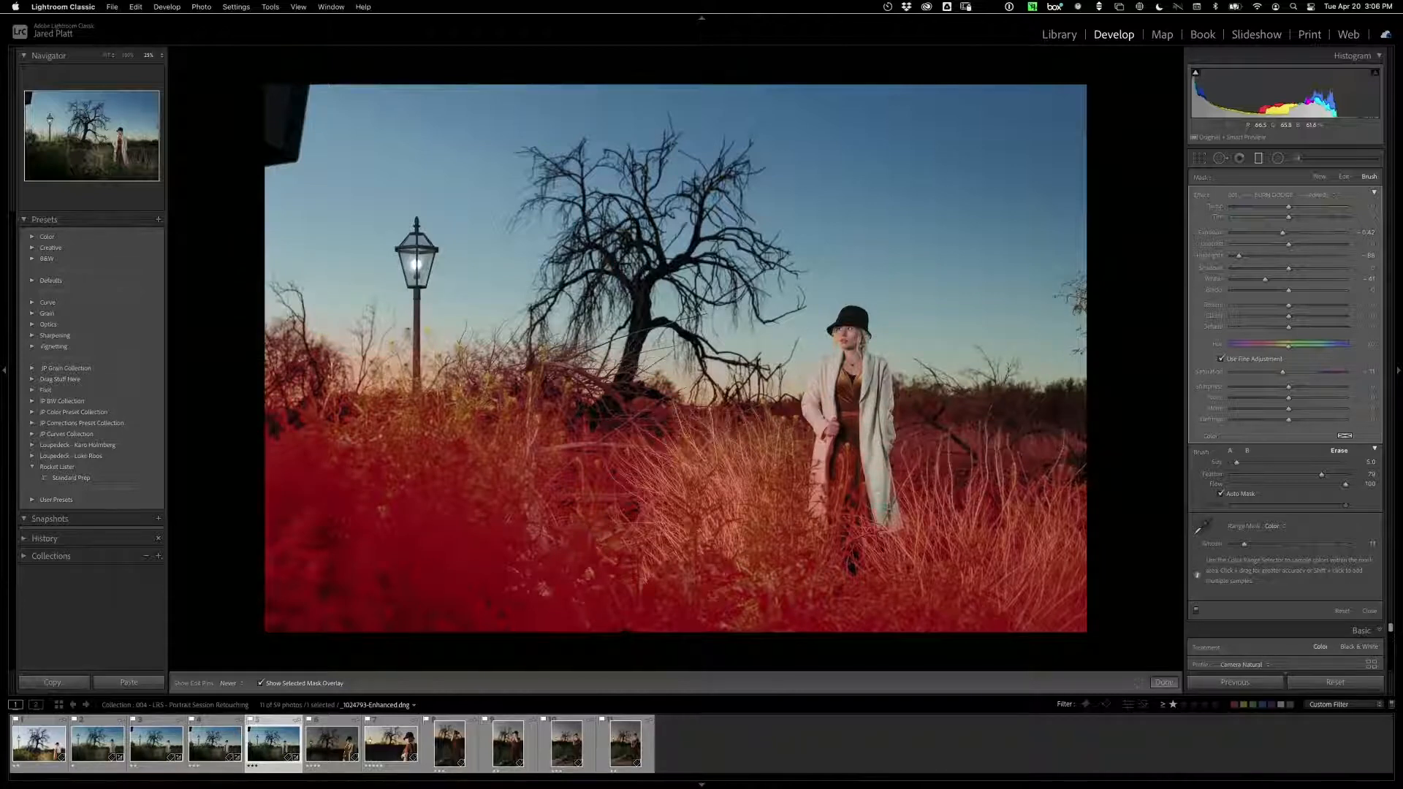
pyautogui.moveTo(830, 396); pyautogui.dragTo(818, 522)
pyautogui.press('h')
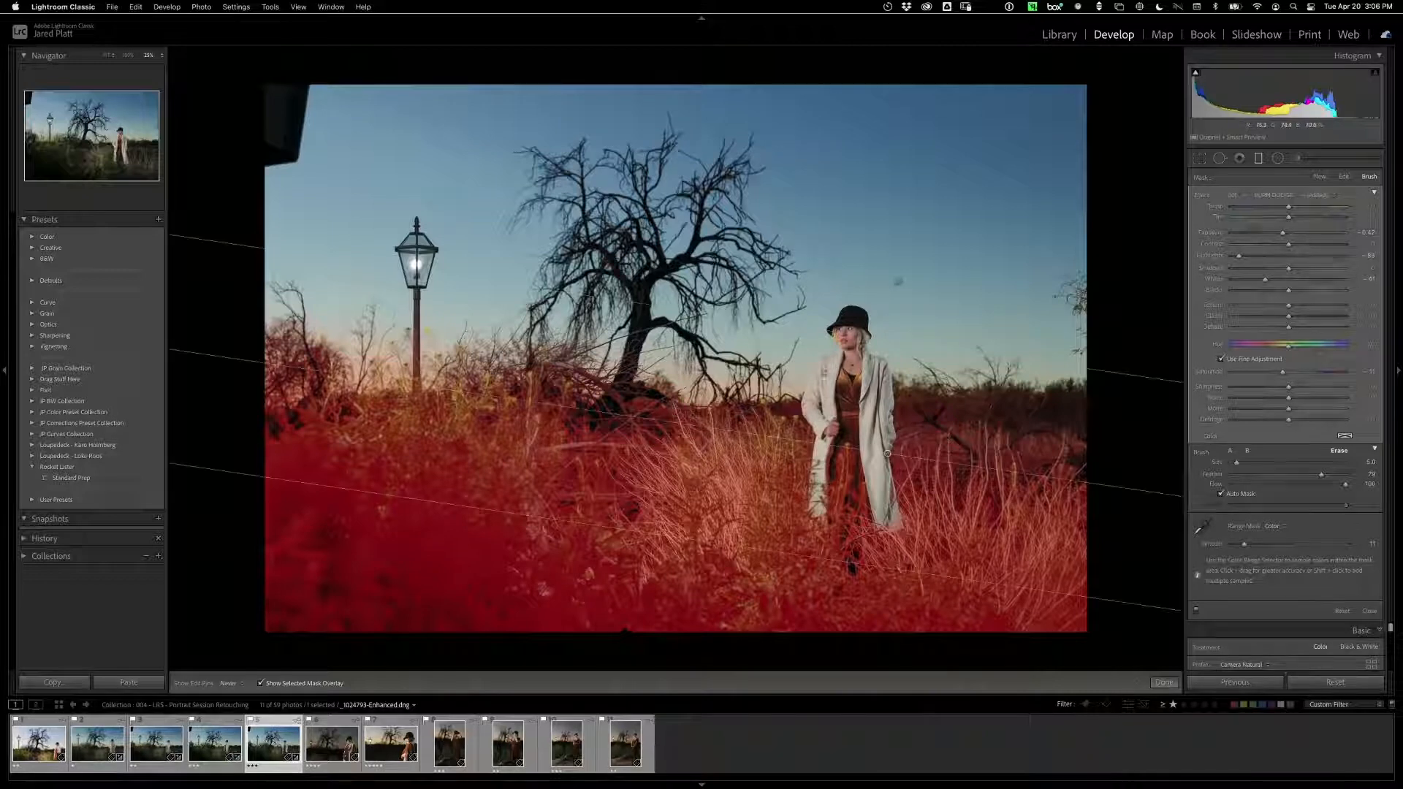
# Step: Erase the grass mask from the woman's coat in the fourth and third photos
pyautogui.press('Left')
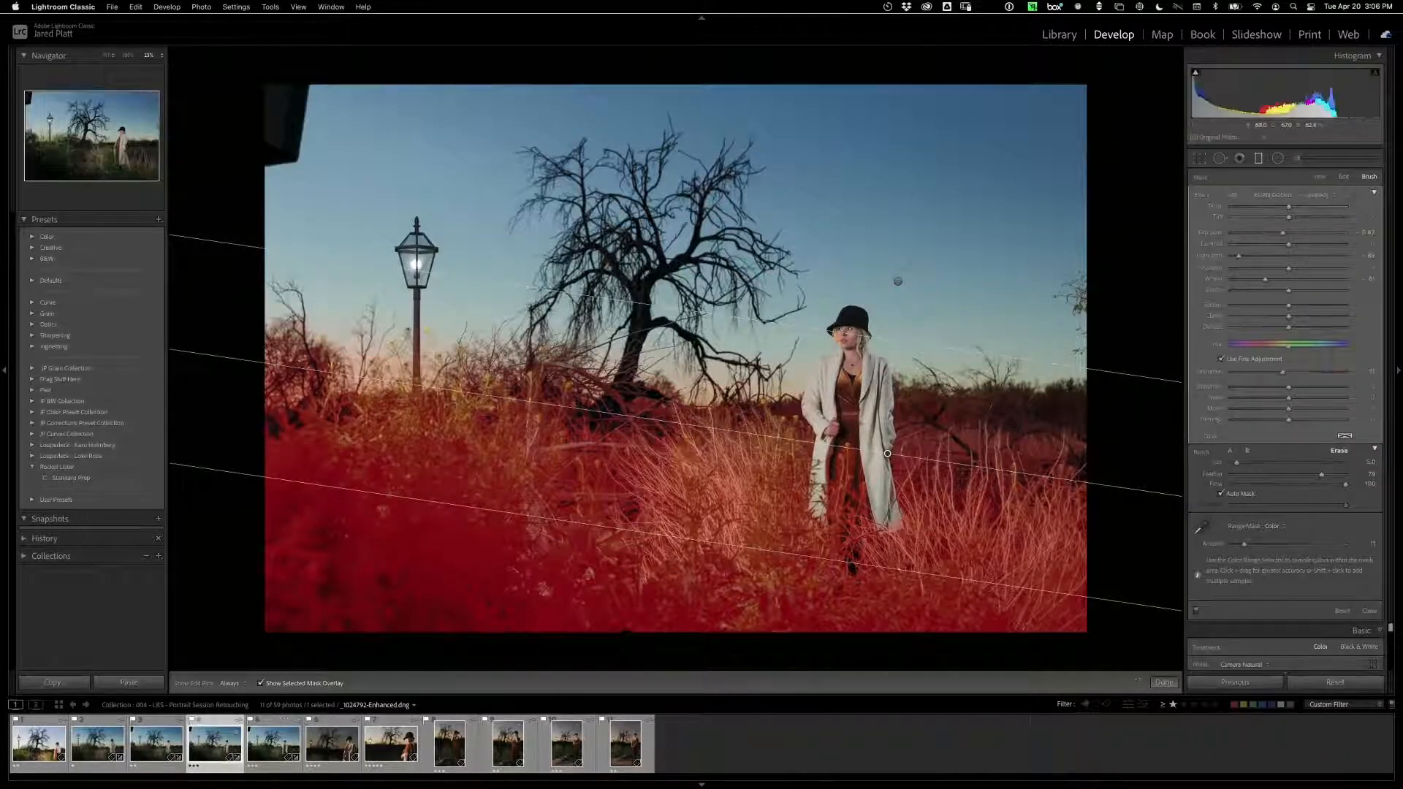
pyautogui.press('h')
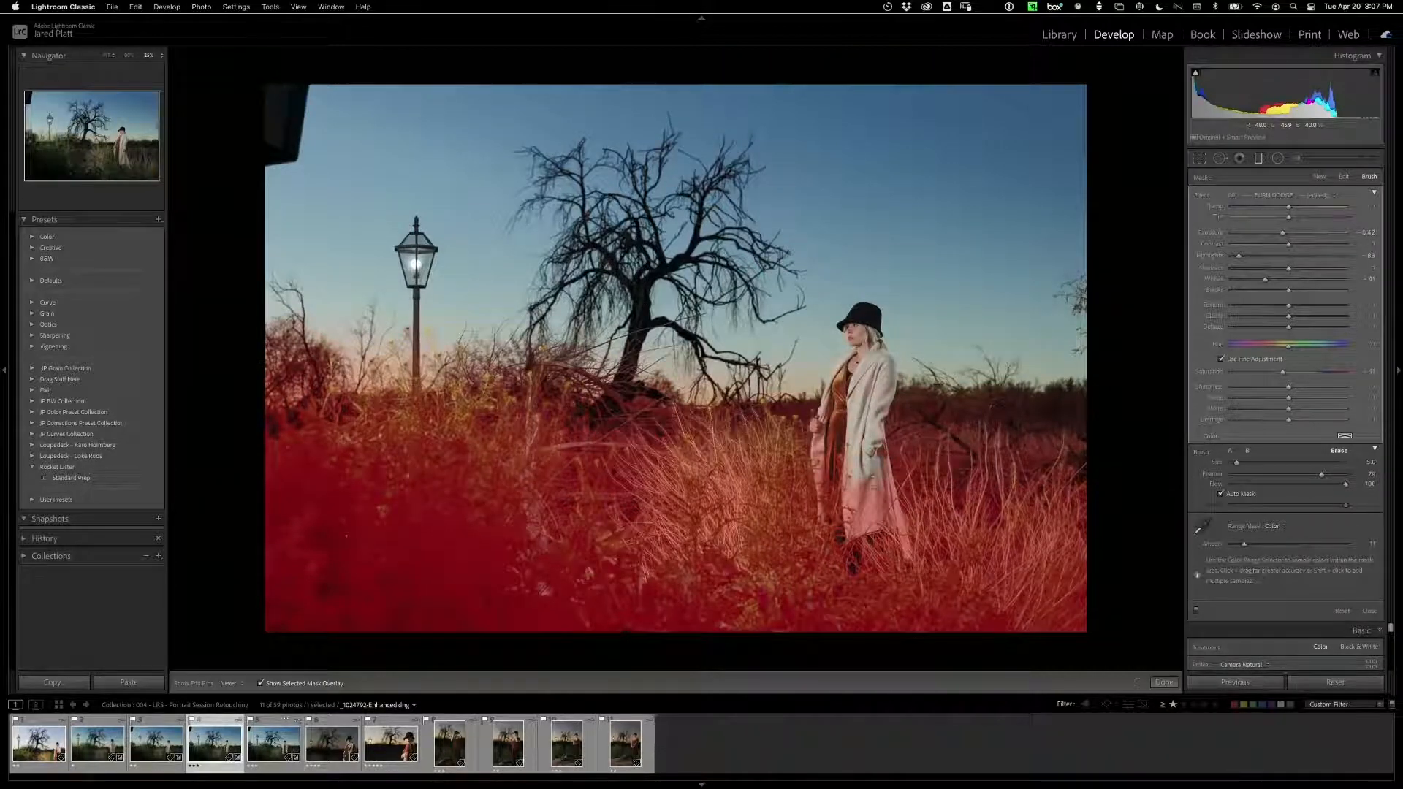
pyautogui.moveTo(876, 480)
pyautogui.mouseDown()
pyautogui.moveTo(876, 496)
pyautogui.moveTo(851, 498)
pyautogui.moveTo(871, 515)
pyautogui.moveTo(893, 490)
pyautogui.mouseUp()
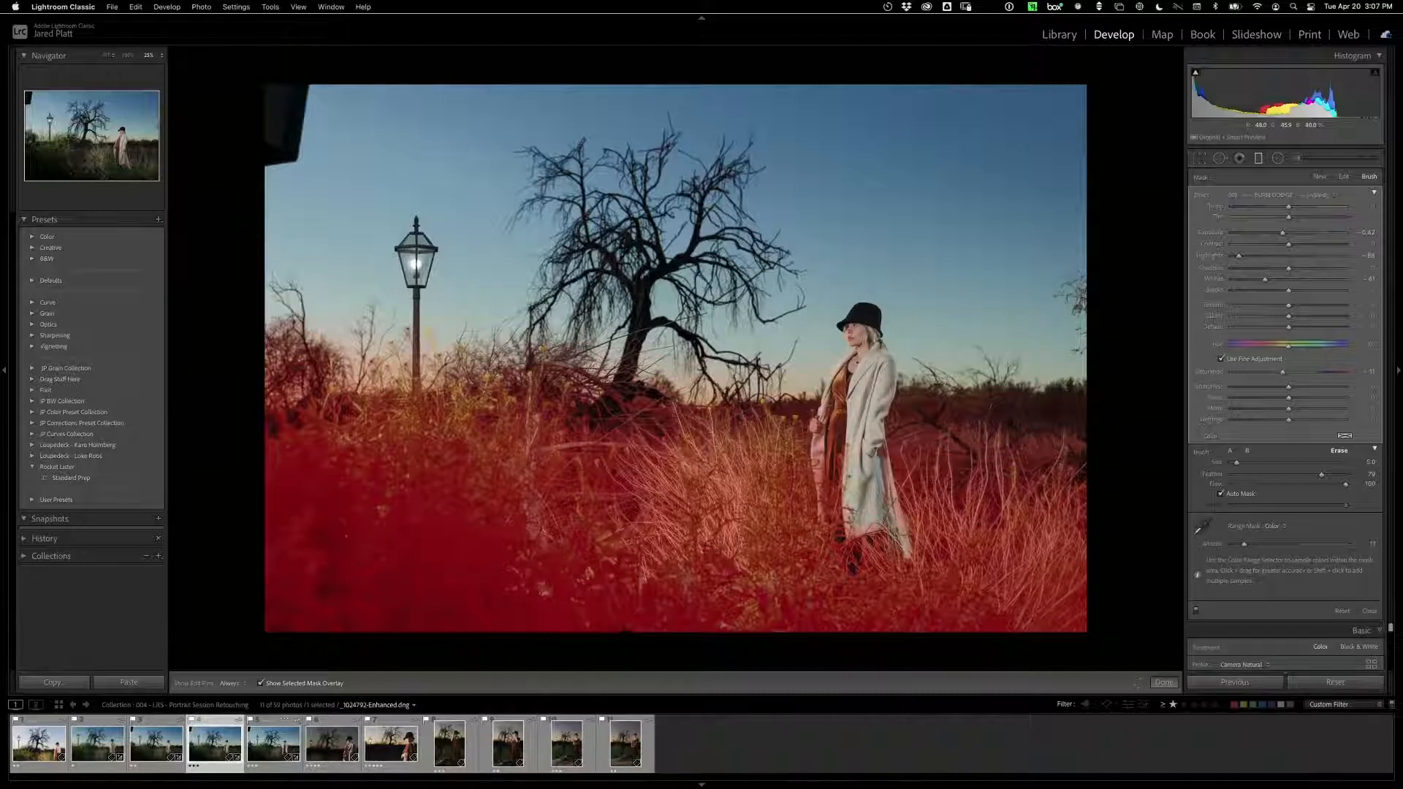
pyautogui.moveTo(818, 443); pyautogui.dragTo(817, 459)
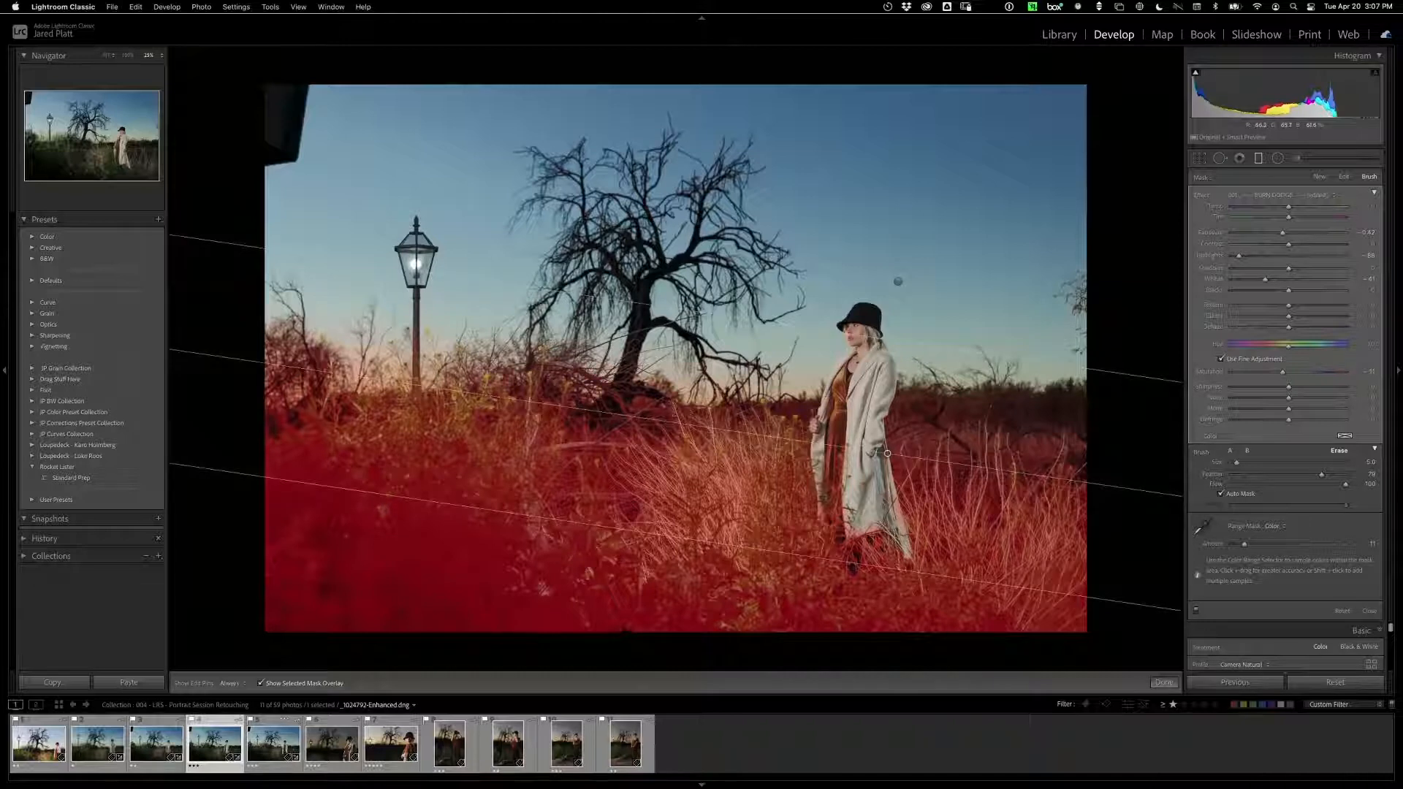
pyautogui.click(163, 742)
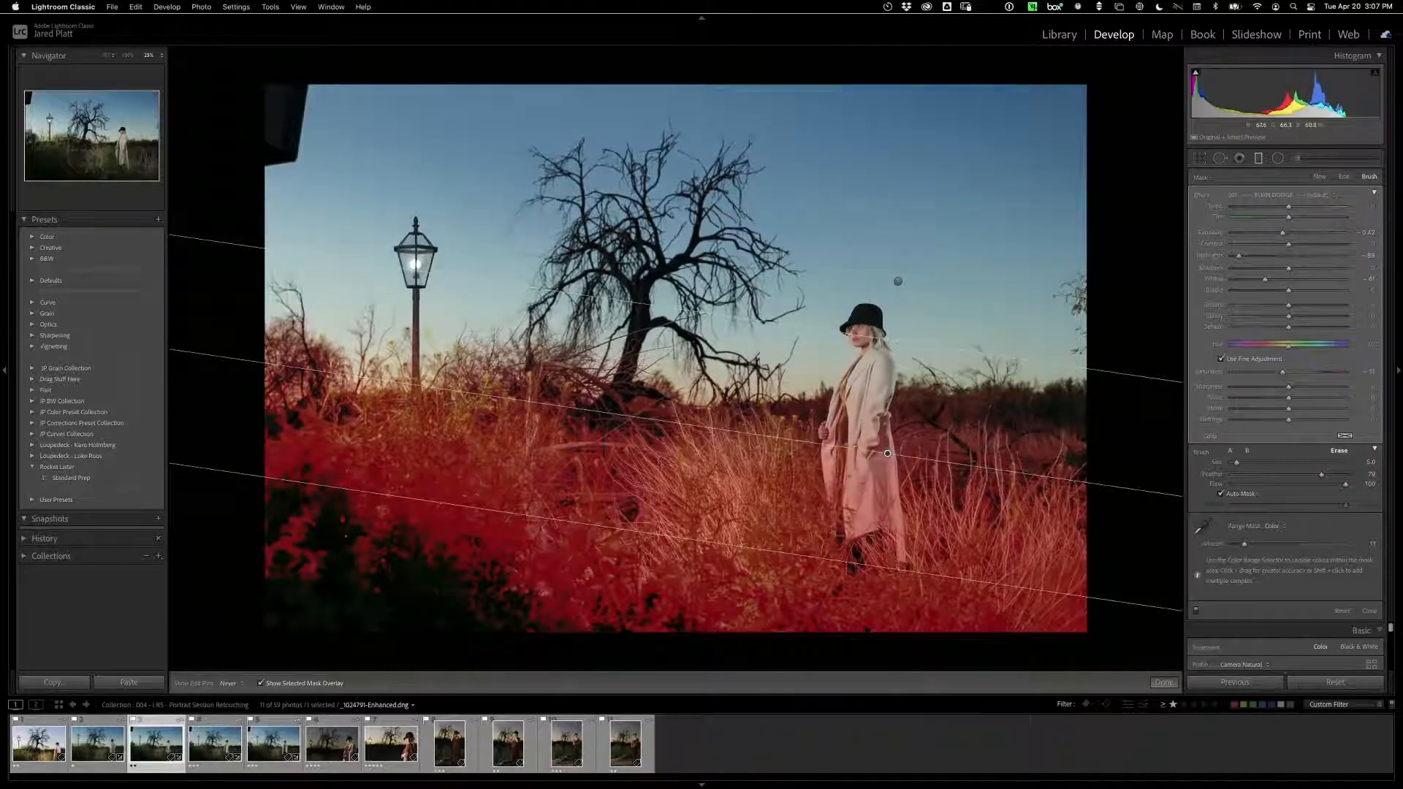
pyautogui.moveTo(888, 467)
pyautogui.mouseDown()
pyautogui.moveTo(901, 555)
pyautogui.moveTo(884, 506)
pyautogui.moveTo(857, 505)
pyautogui.moveTo(830, 450)
pyautogui.moveTo(830, 476)
pyautogui.mouseUp()
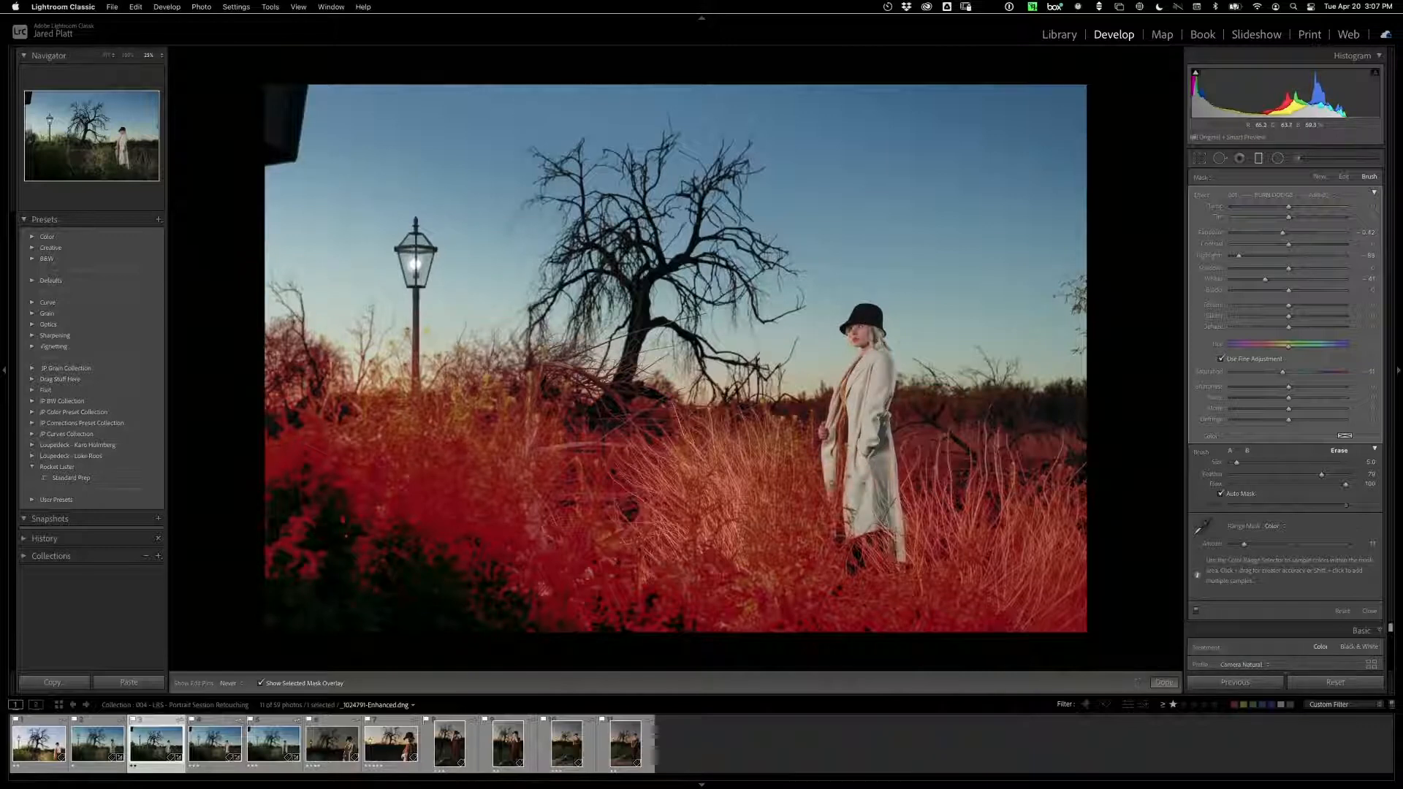
# Step: Erase the grass mask from both sides of the woman's lower coat in the second photo
pyautogui.press('Left')
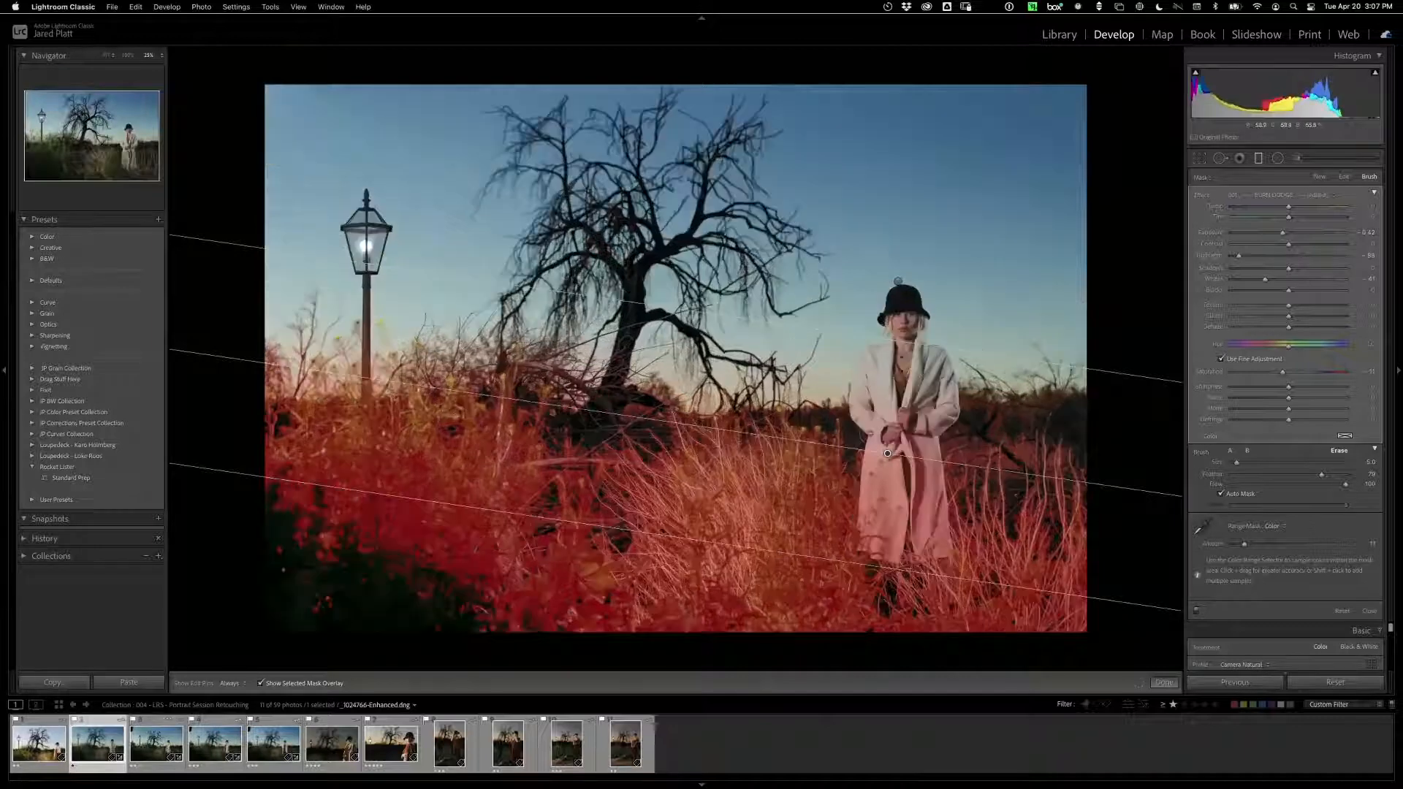
pyautogui.press('h')
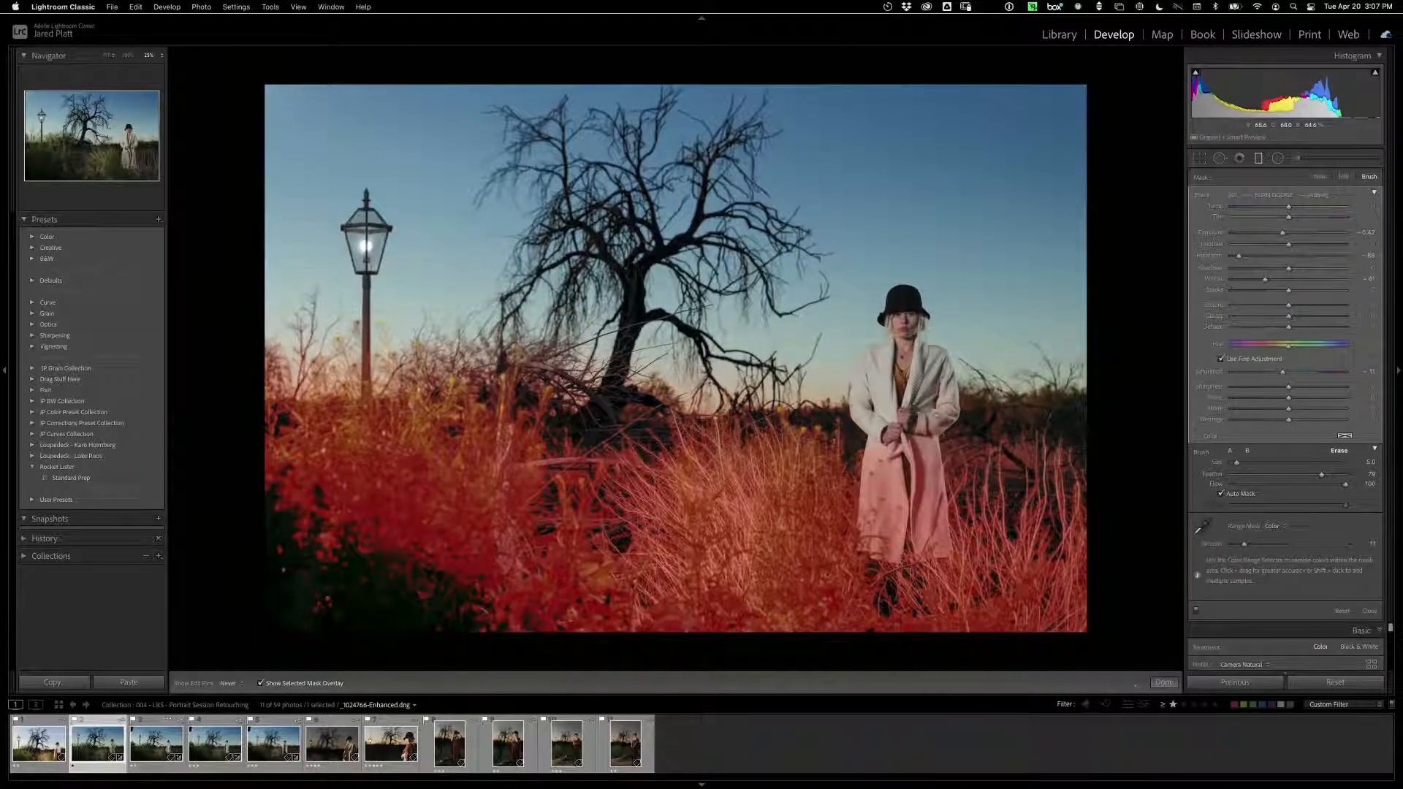
pyautogui.moveTo(922, 475)
pyautogui.mouseDown()
pyautogui.moveTo(941, 530)
pyautogui.moveTo(921, 540)
pyautogui.moveTo(939, 545)
pyautogui.mouseUp()
pyautogui.moveTo(903, 468)
pyautogui.mouseDown()
pyautogui.moveTo(897, 495)
pyautogui.moveTo(878, 467)
pyautogui.mouseUp()
pyautogui.moveTo(877, 510); pyautogui.dragTo(891, 498)
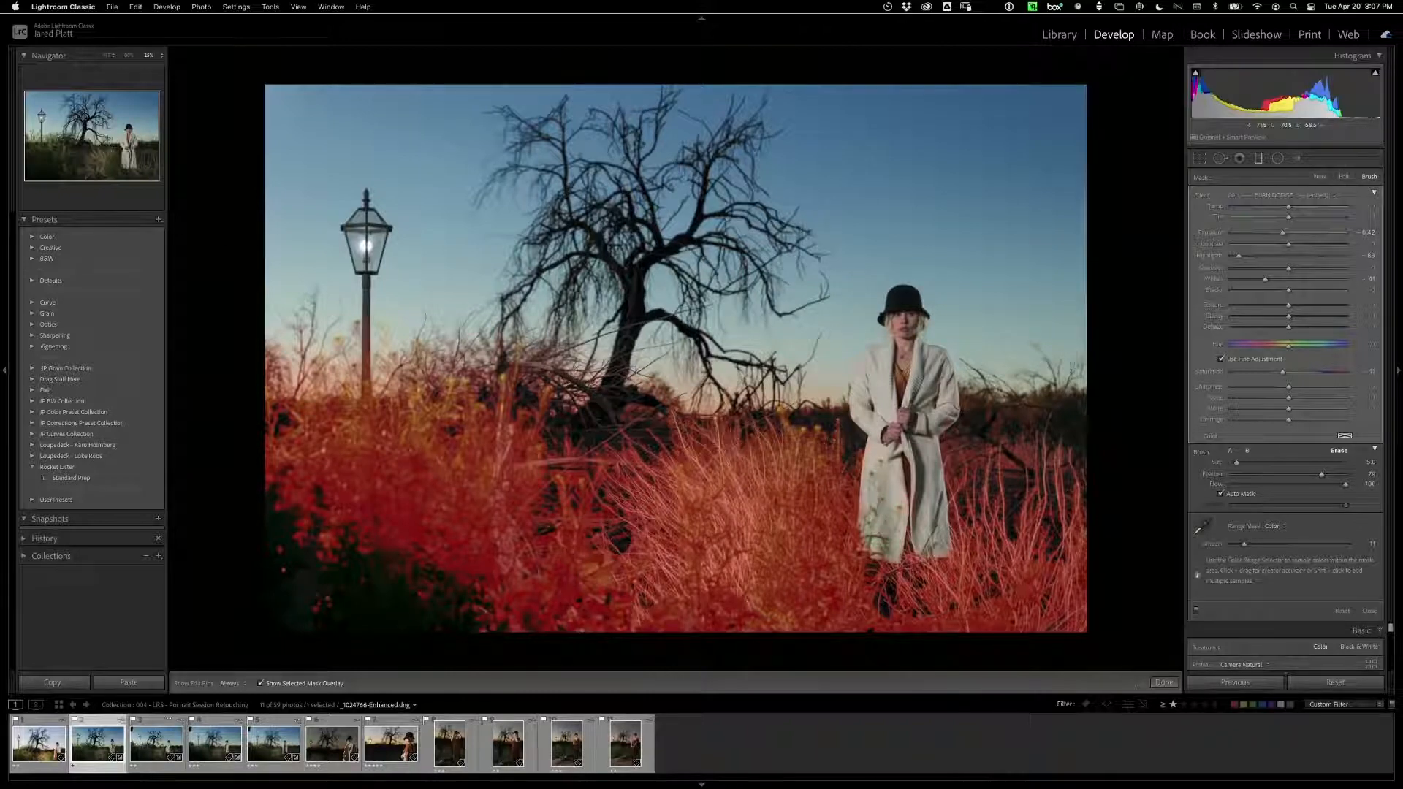
# Step: Hide the mask overlay, check the sky and grass filters of the second photo and close the graduated filter
pyautogui.click(262, 684)
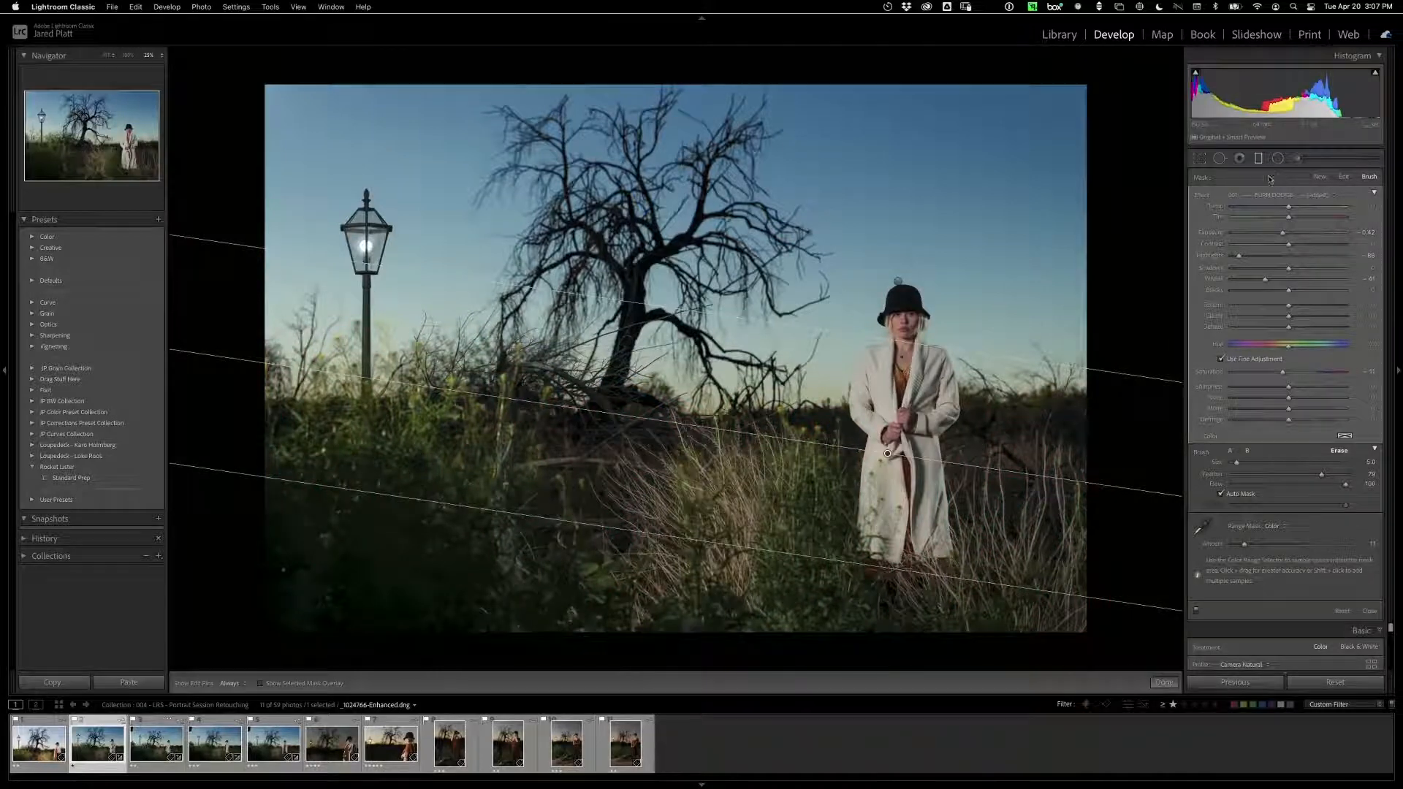
pyautogui.click(898, 281)
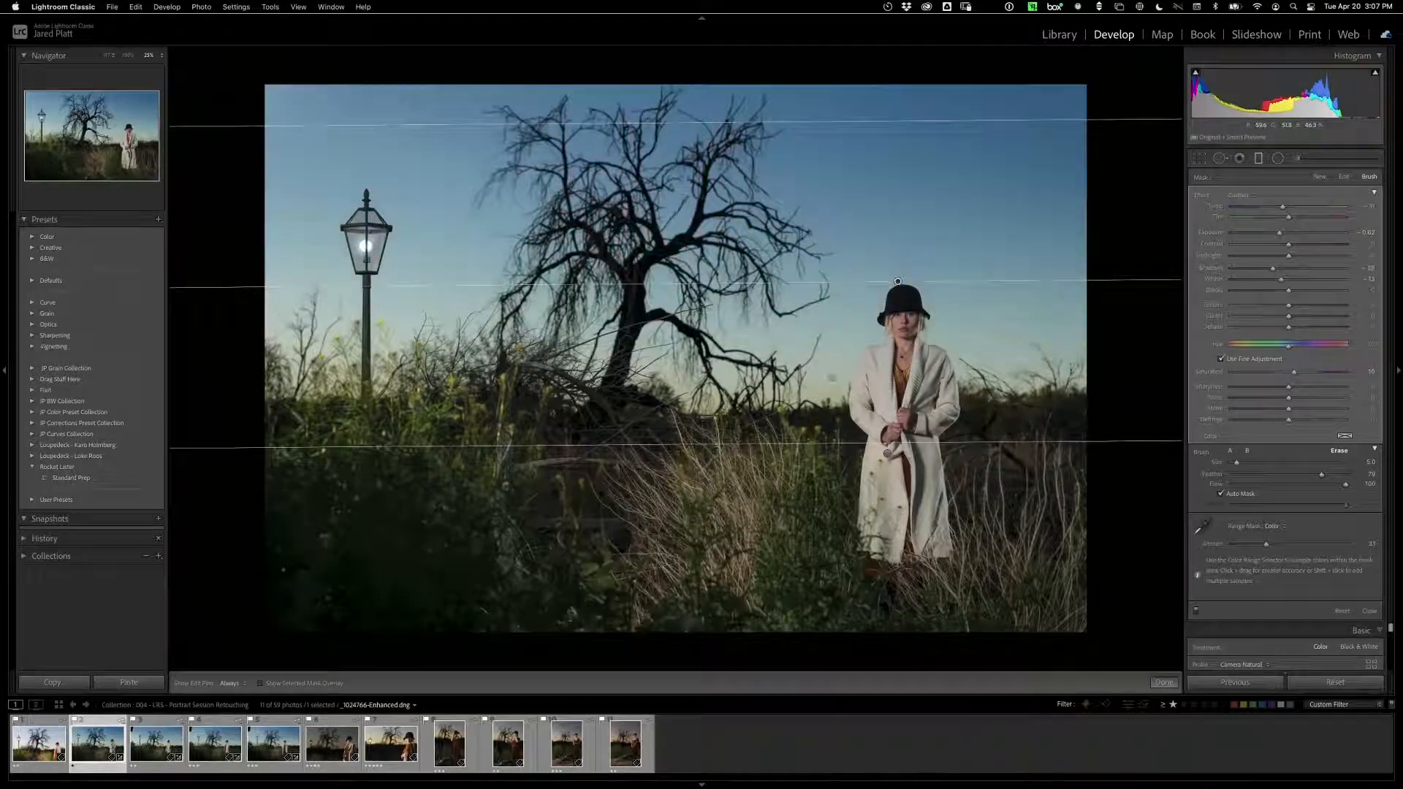
pyautogui.click(888, 454)
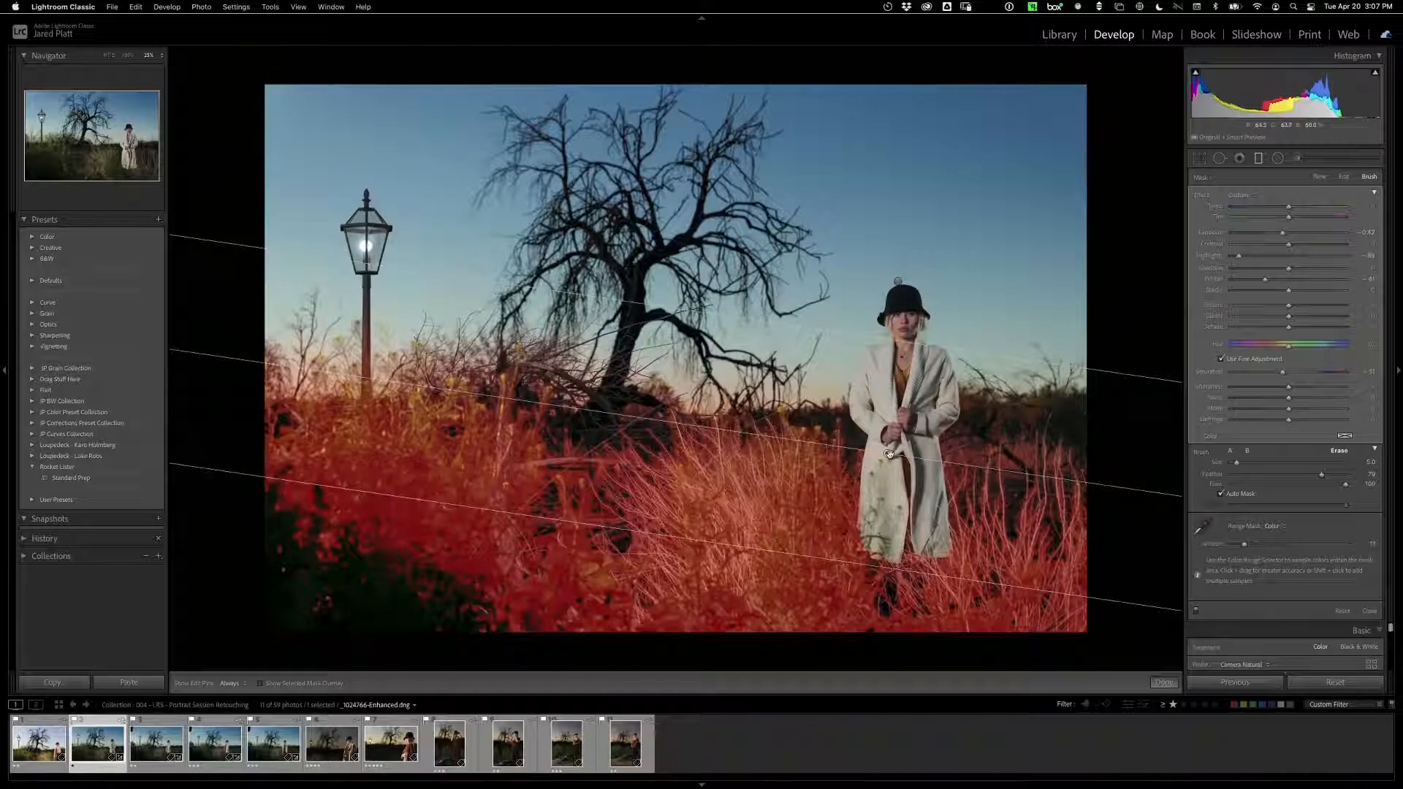
pyautogui.click(1259, 160)
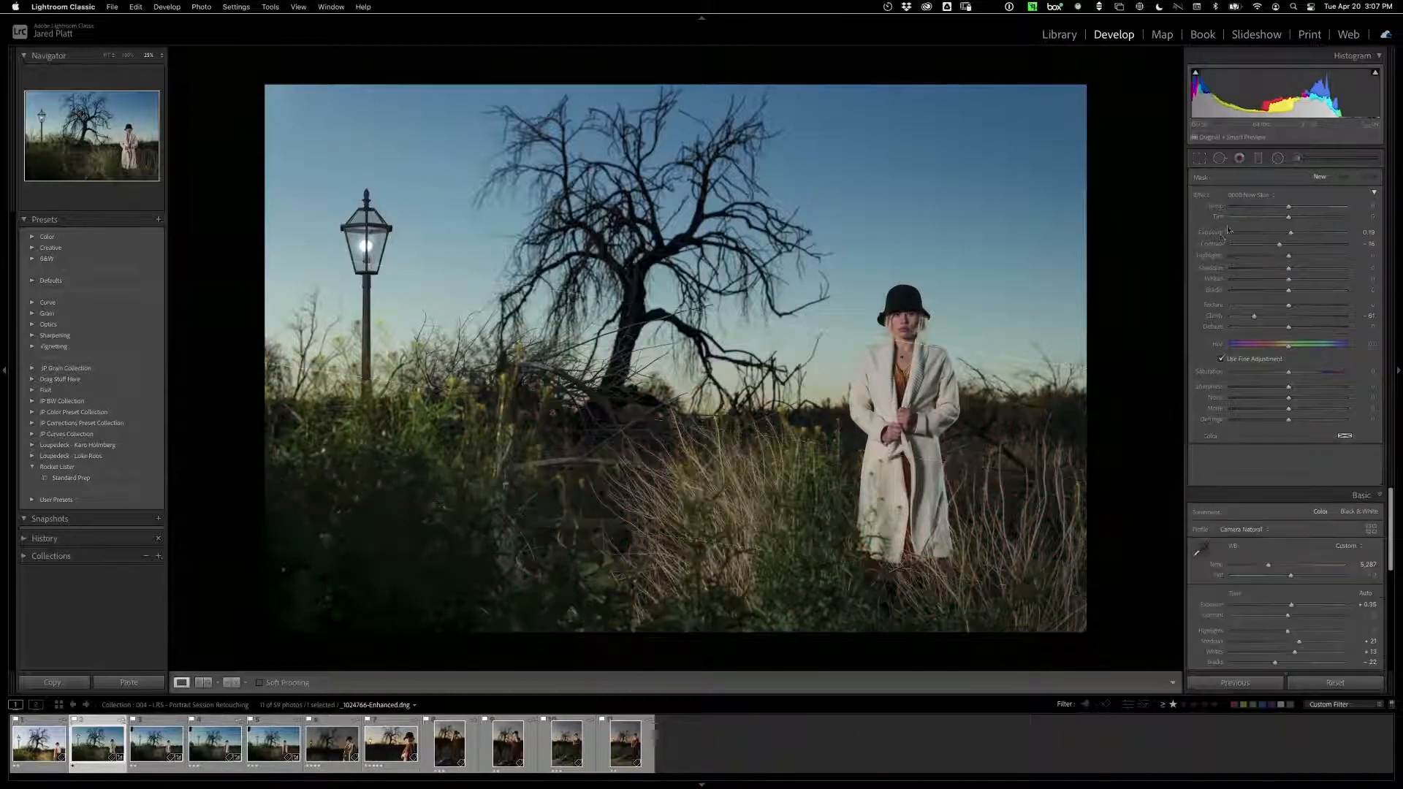
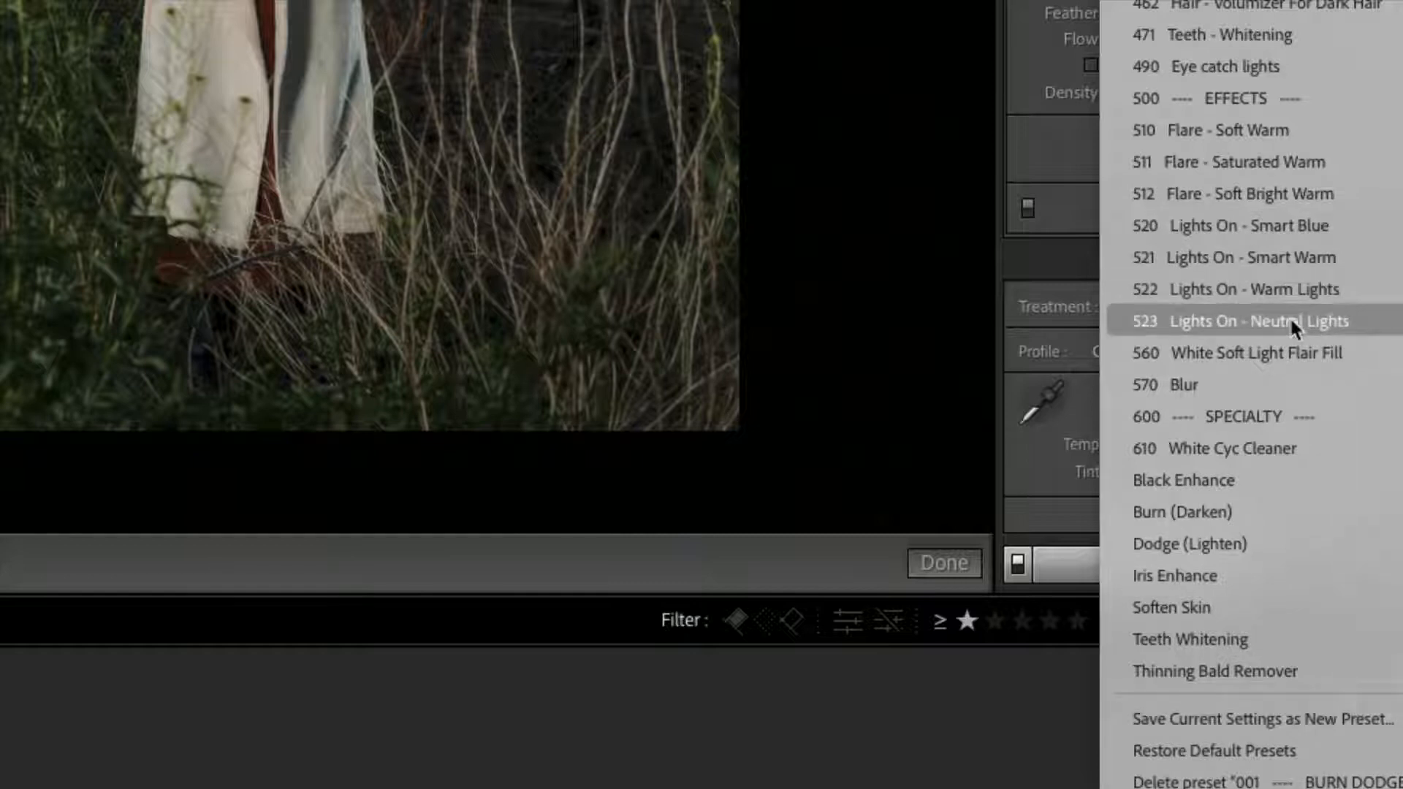
# Step: Paint the lamp's glass with the adjustment brush in the four selected photos, using the 560 White Soft Light Flair Fill effect
pyautogui.click(1206, 321)
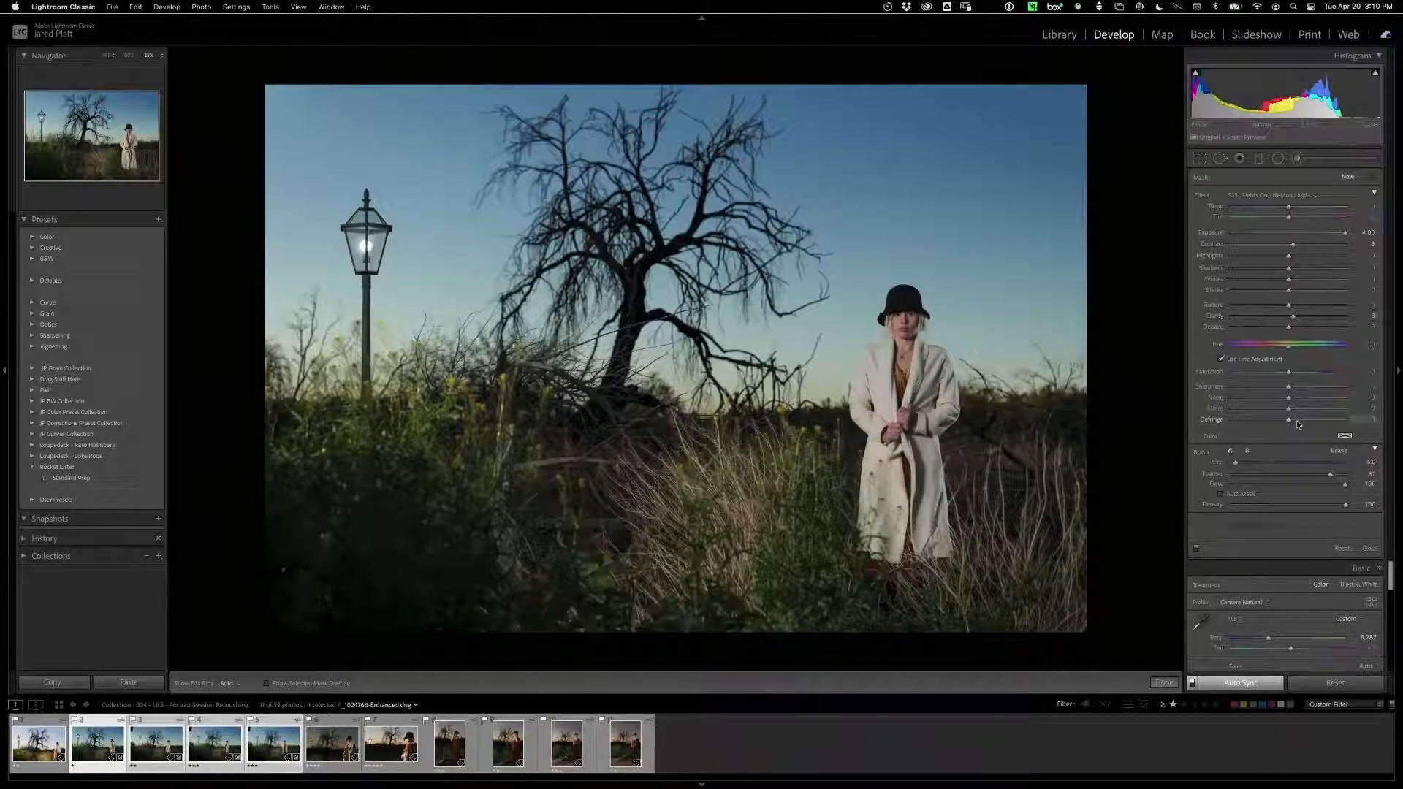
pyautogui.click(1299, 196)
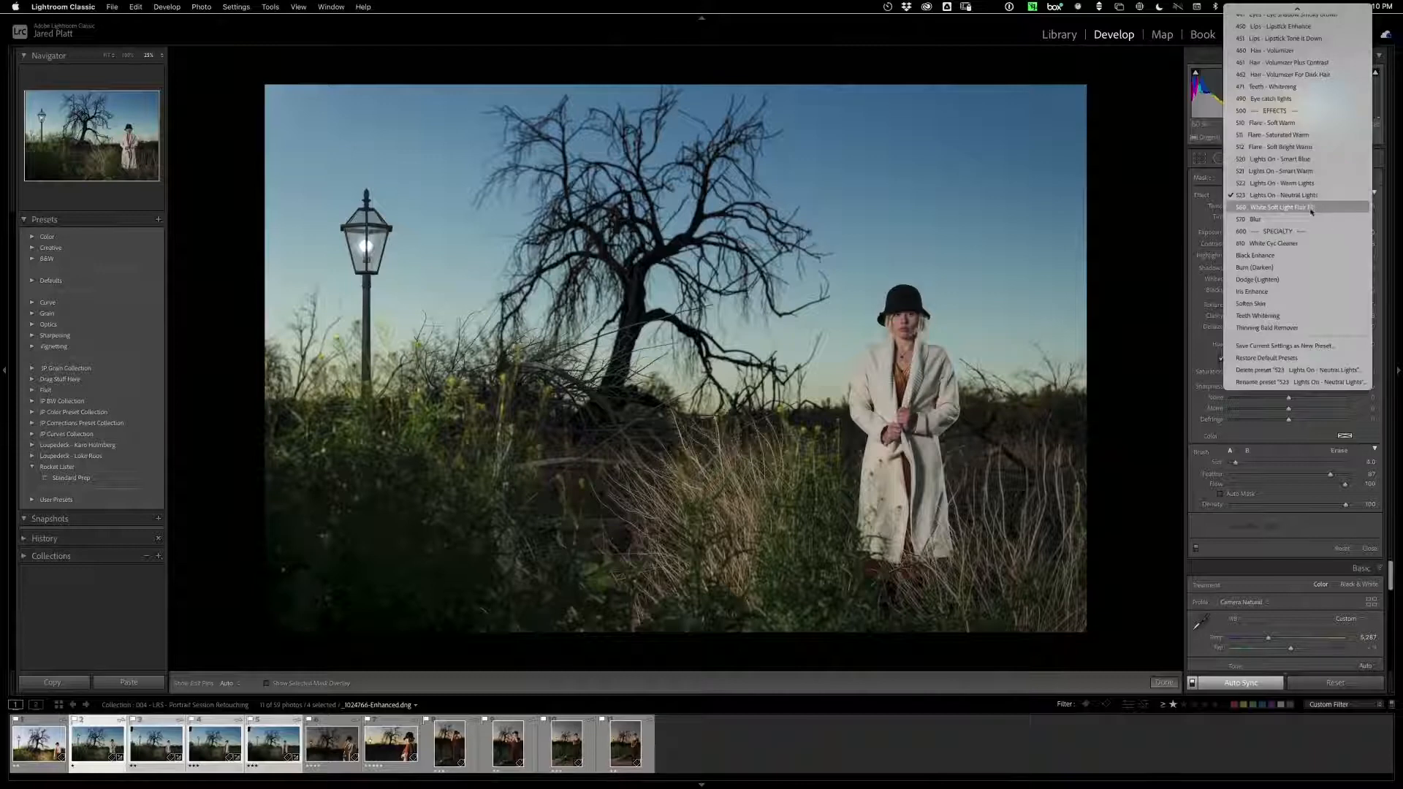
pyautogui.click(1294, 208)
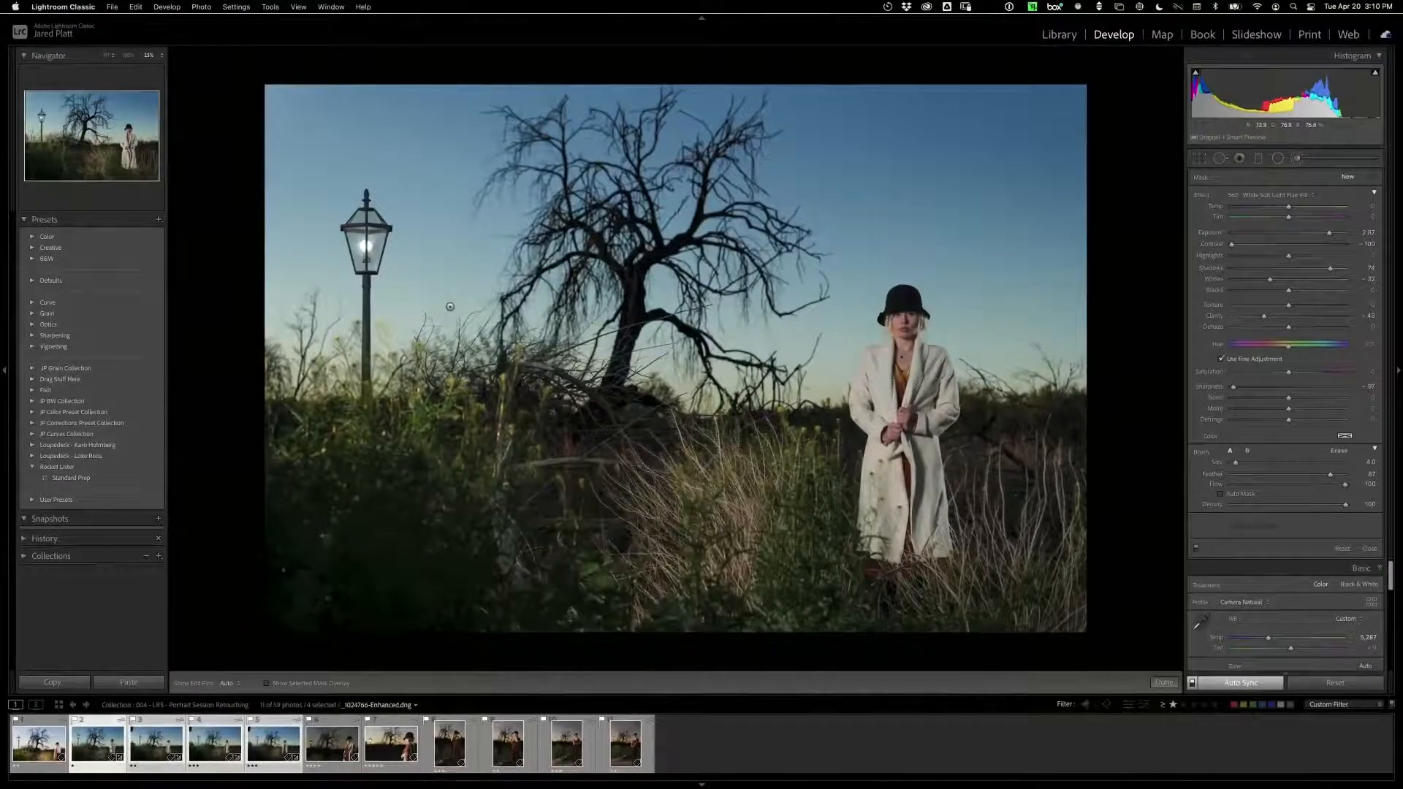
pyautogui.moveTo(362, 247)
pyautogui.mouseDown()
pyautogui.moveTo(356, 219)
pyautogui.moveTo(378, 221)
pyautogui.moveTo(381, 250)
pyautogui.moveTo(356, 257)
pyautogui.moveTo(382, 228)
pyautogui.mouseUp()
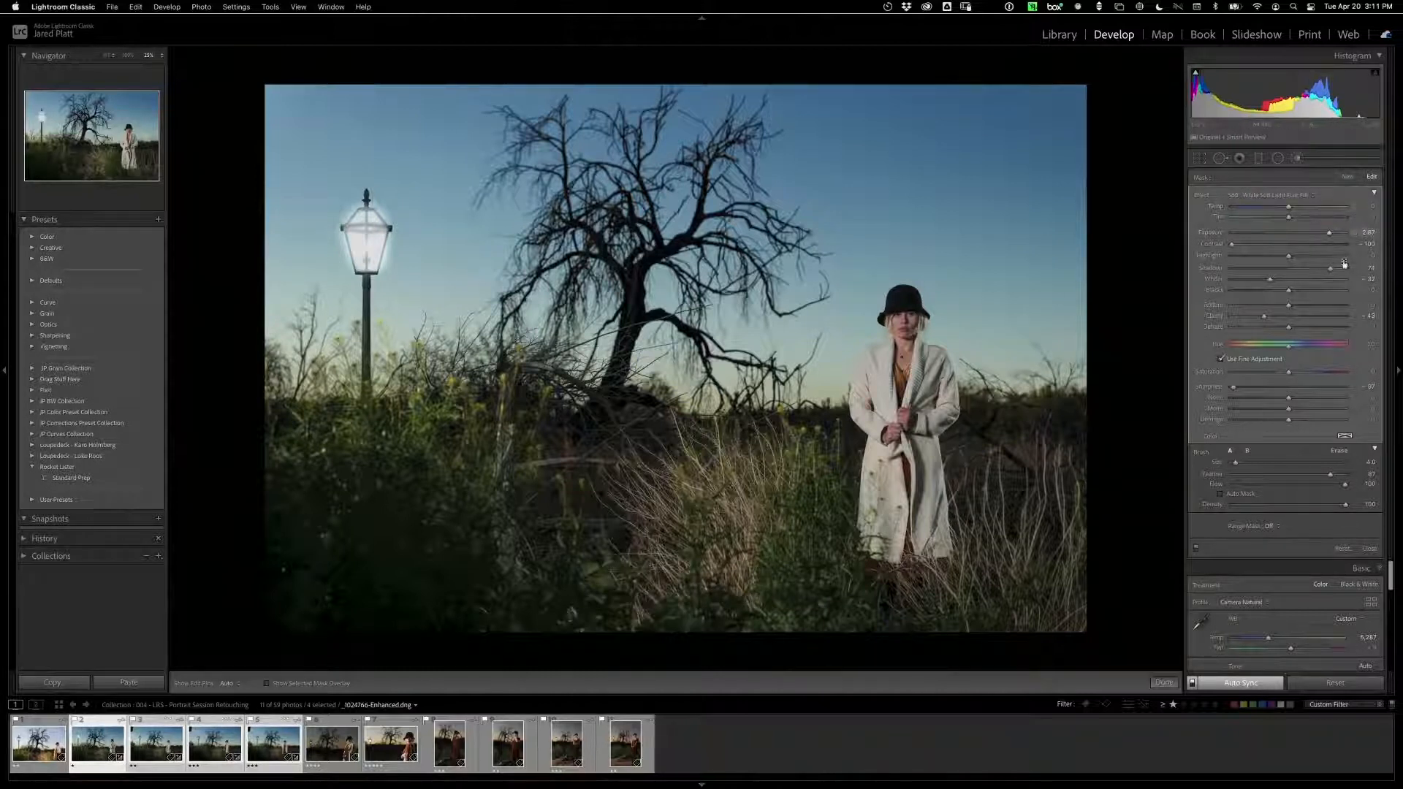
# Step: Erase the brushed glow that spills into the sky on both sides of the lamp, using Auto Mask
pyautogui.click(1235, 495)
pyautogui.press('alt')
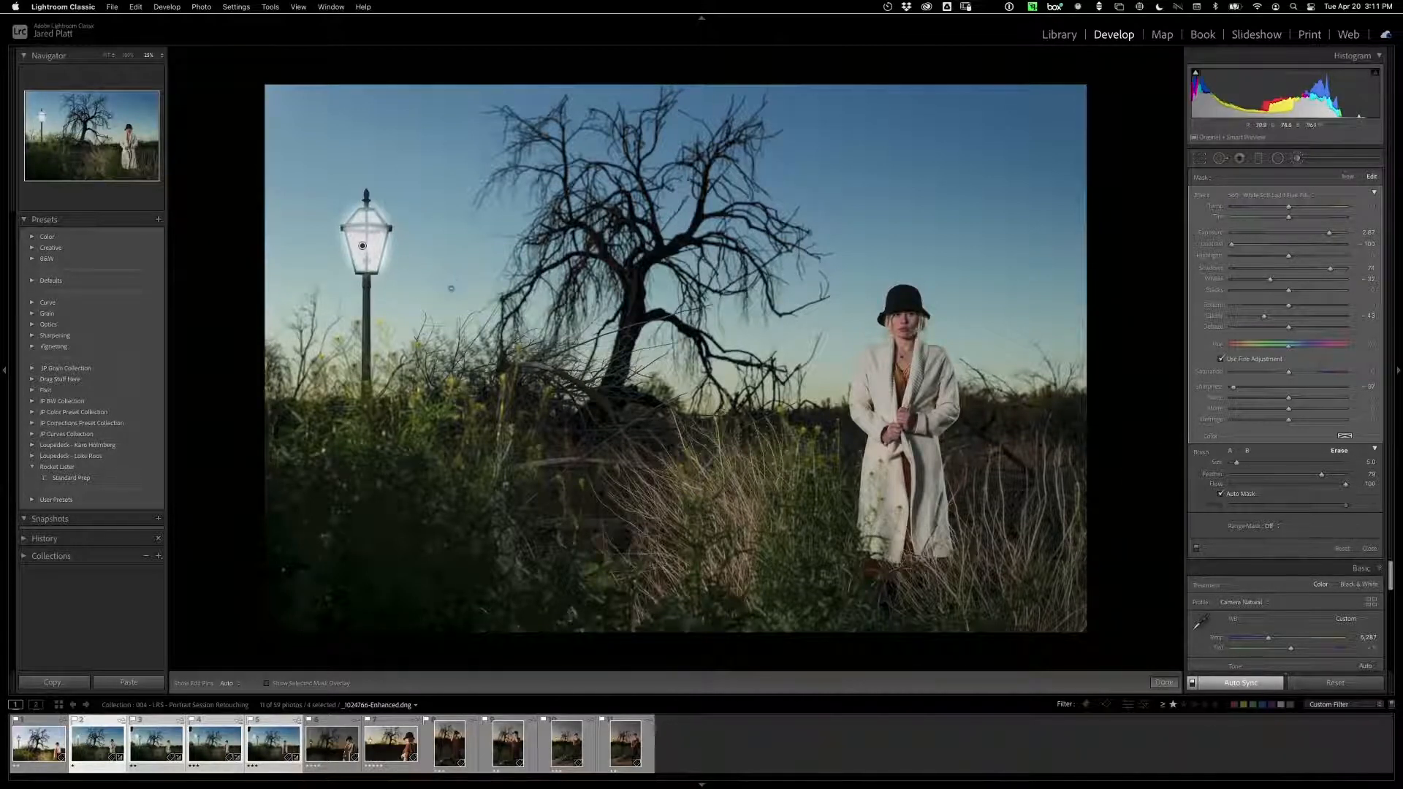
pyautogui.press('super+equal')
pyautogui.press('super+equal')
pyautogui.press('super+equal')
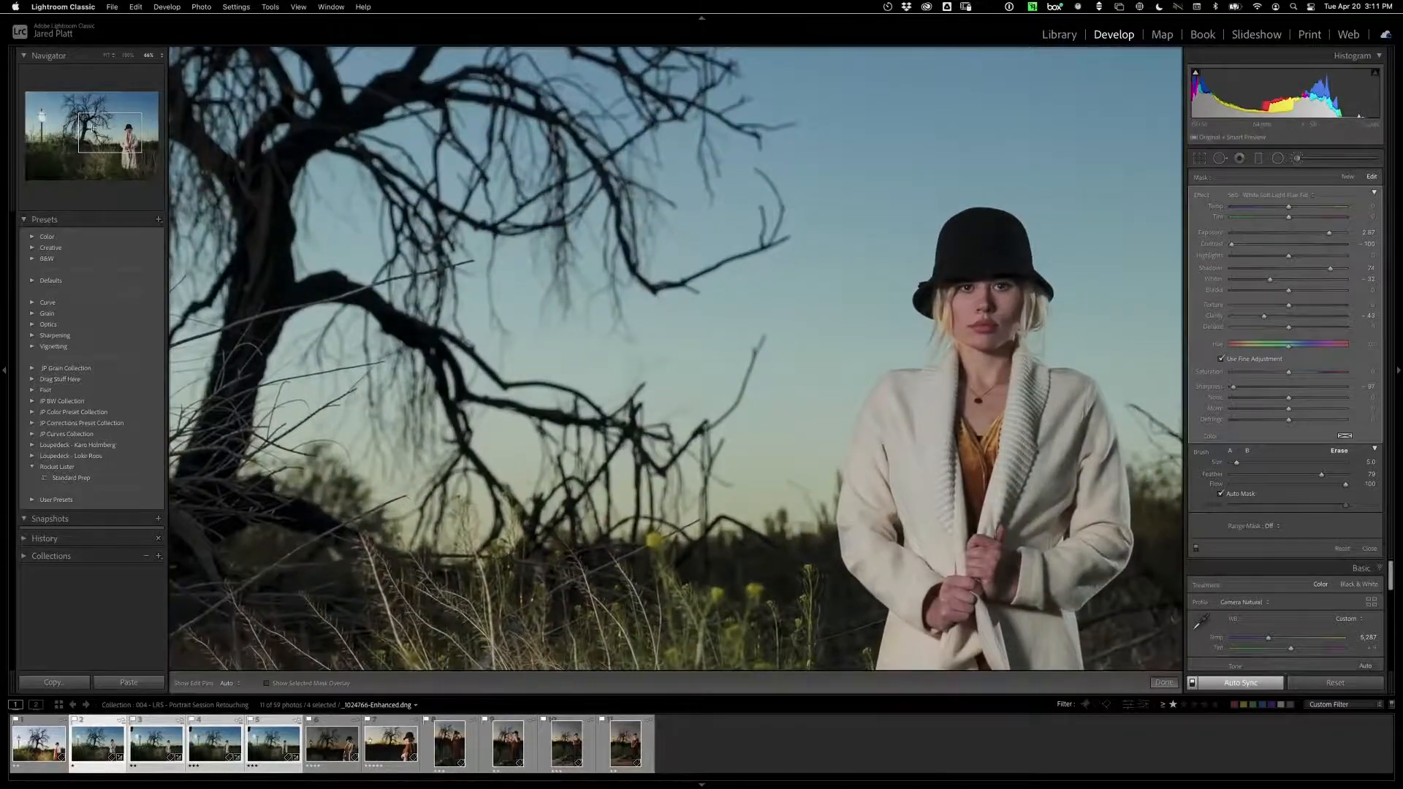
pyautogui.moveTo(94, 129); pyautogui.dragTo(40, 116)
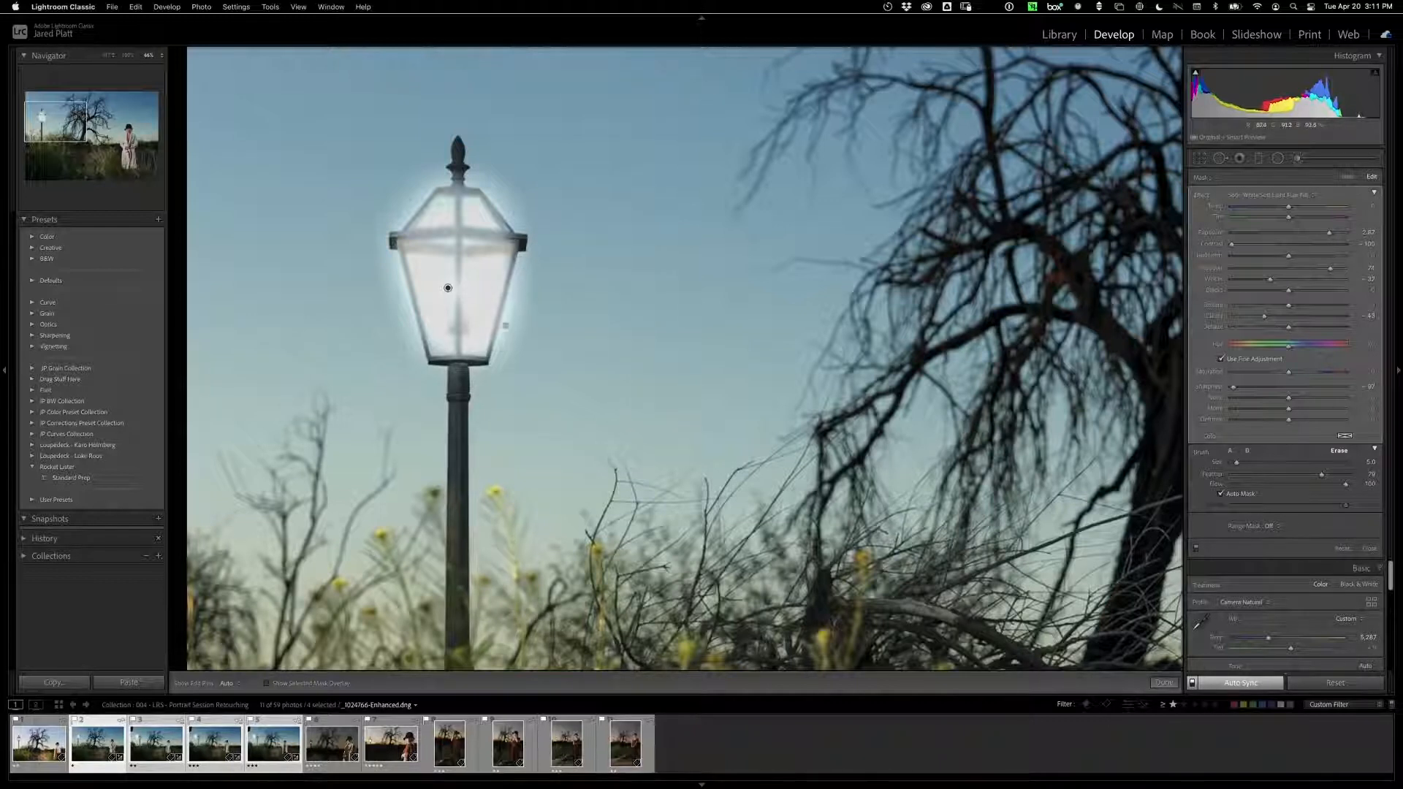
pyautogui.press('h')
pyautogui.moveTo(525, 272); pyautogui.dragTo(500, 364)
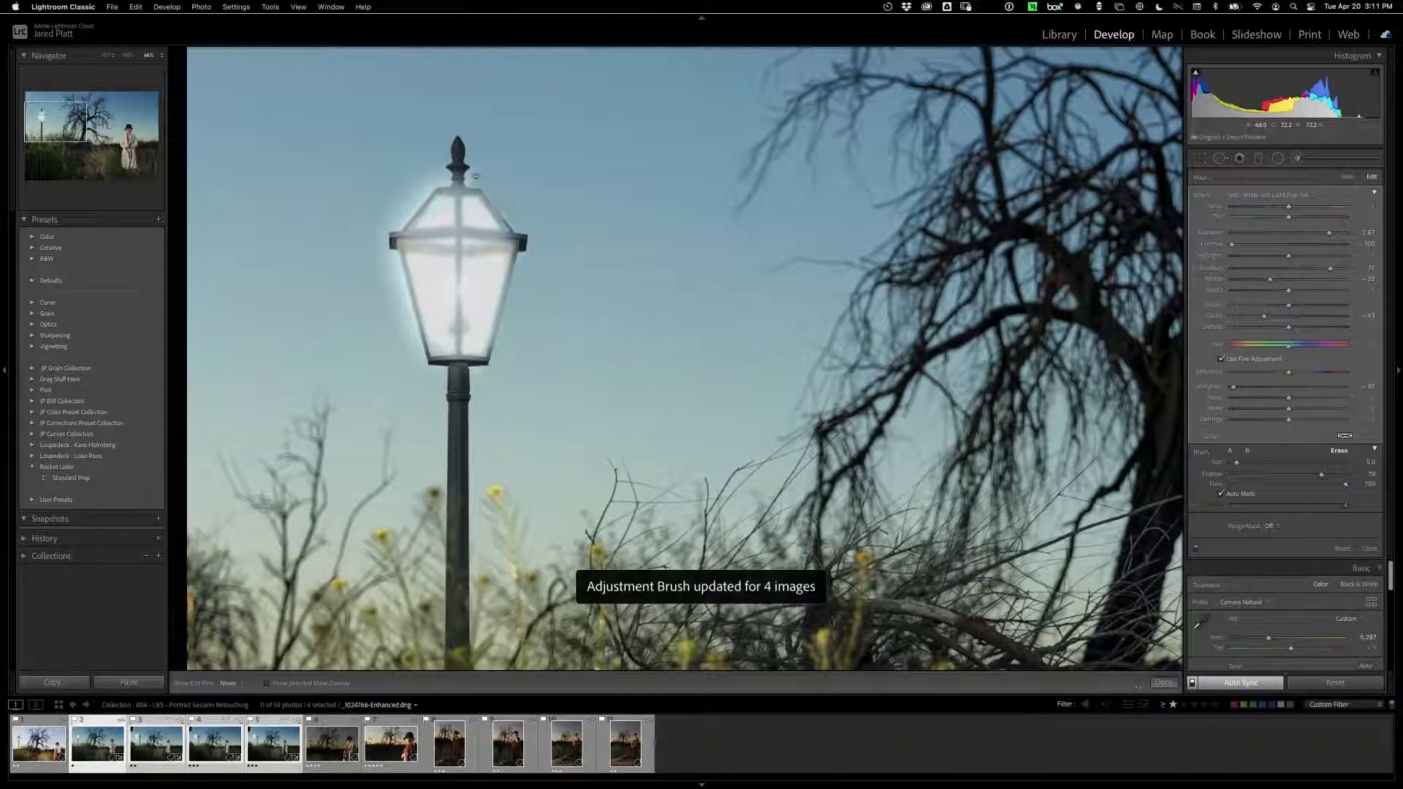
pyautogui.moveTo(455, 174)
pyautogui.mouseDown()
pyautogui.moveTo(384, 239)
pyautogui.moveTo(389, 279)
pyautogui.moveTo(429, 373)
pyautogui.moveTo(486, 386)
pyautogui.mouseUp()
pyautogui.press('h')
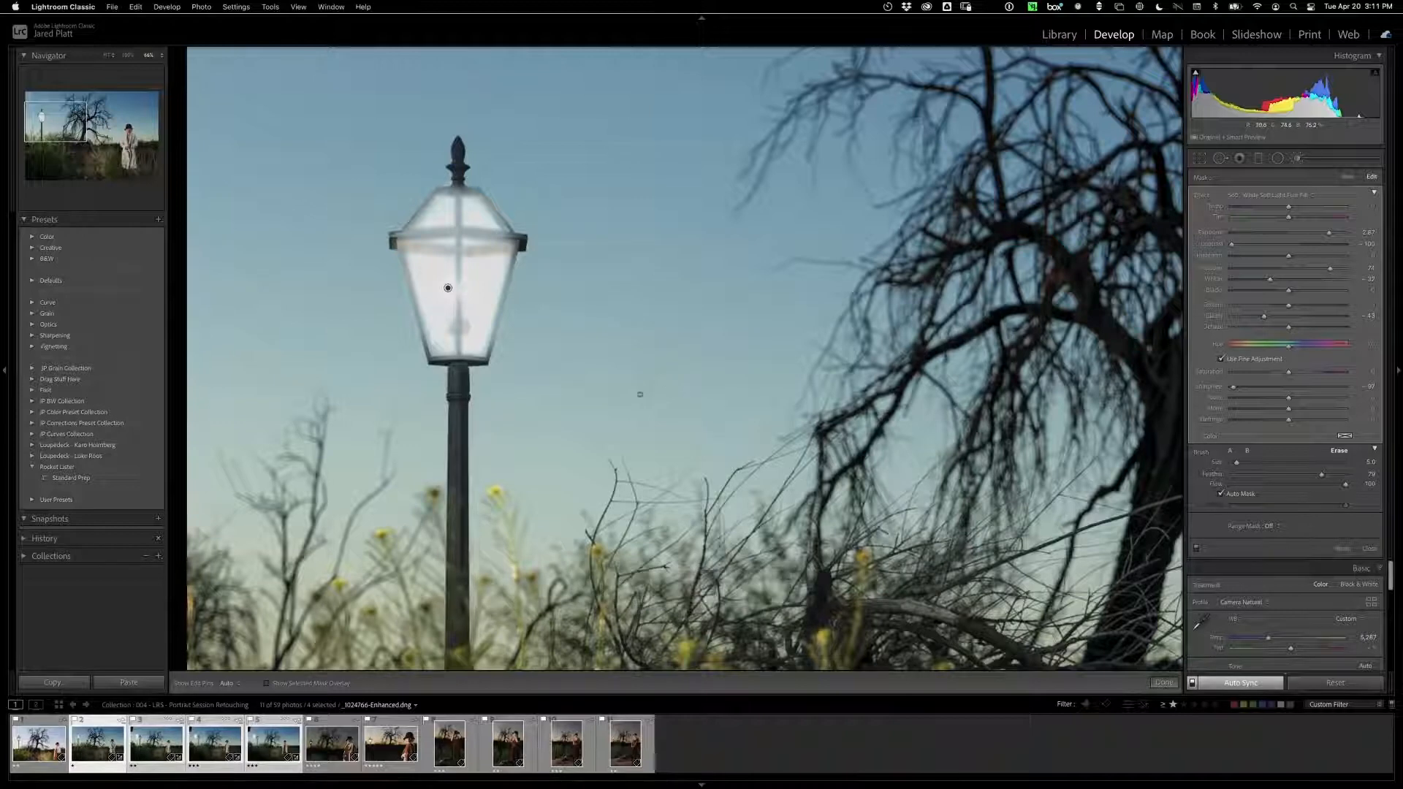
# Step: Set the lamp adjustment's Contrast to 13, Shadows to -76, Blacks to -91 and Clarity to -8
pyautogui.press('z')
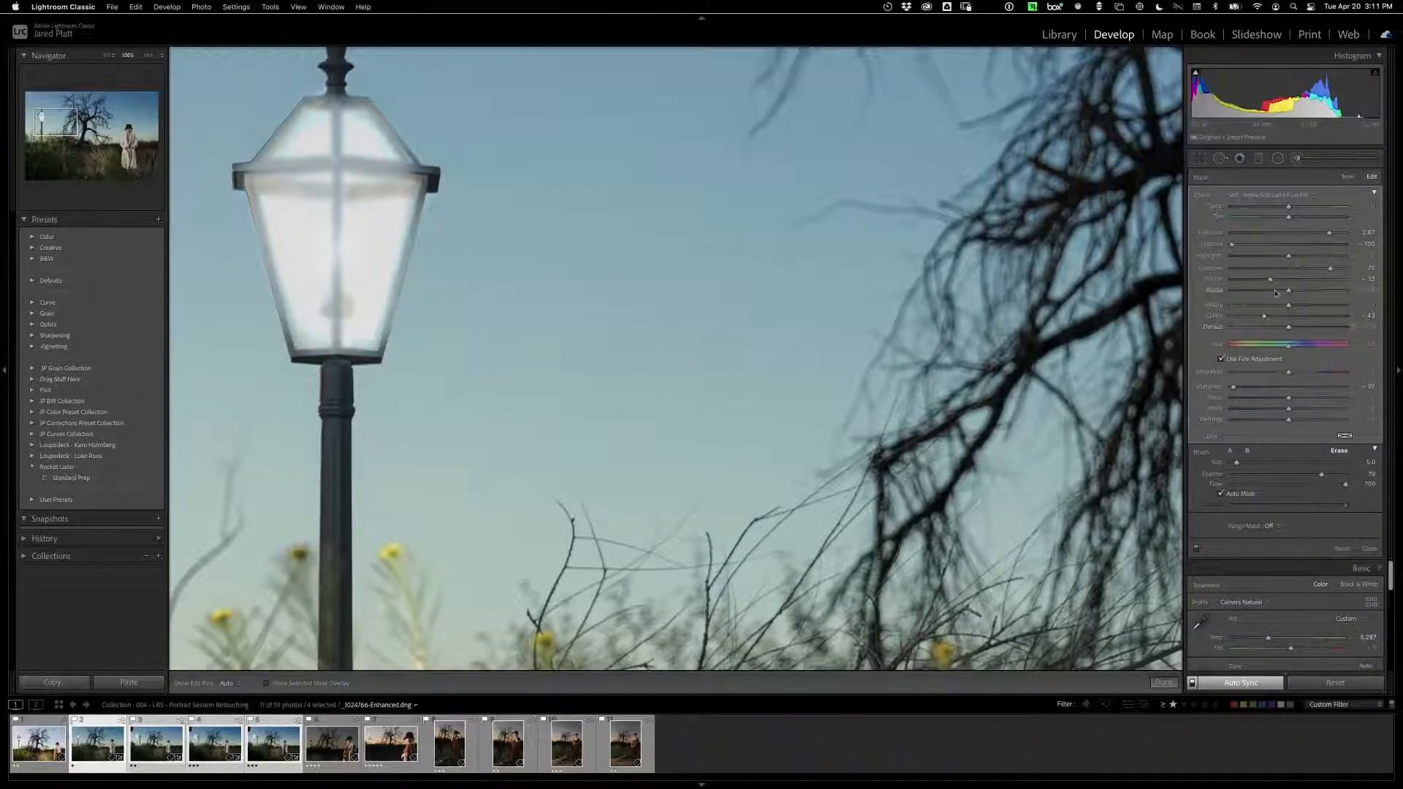
pyautogui.moveTo(1289, 292); pyautogui.dragTo(1256, 292)
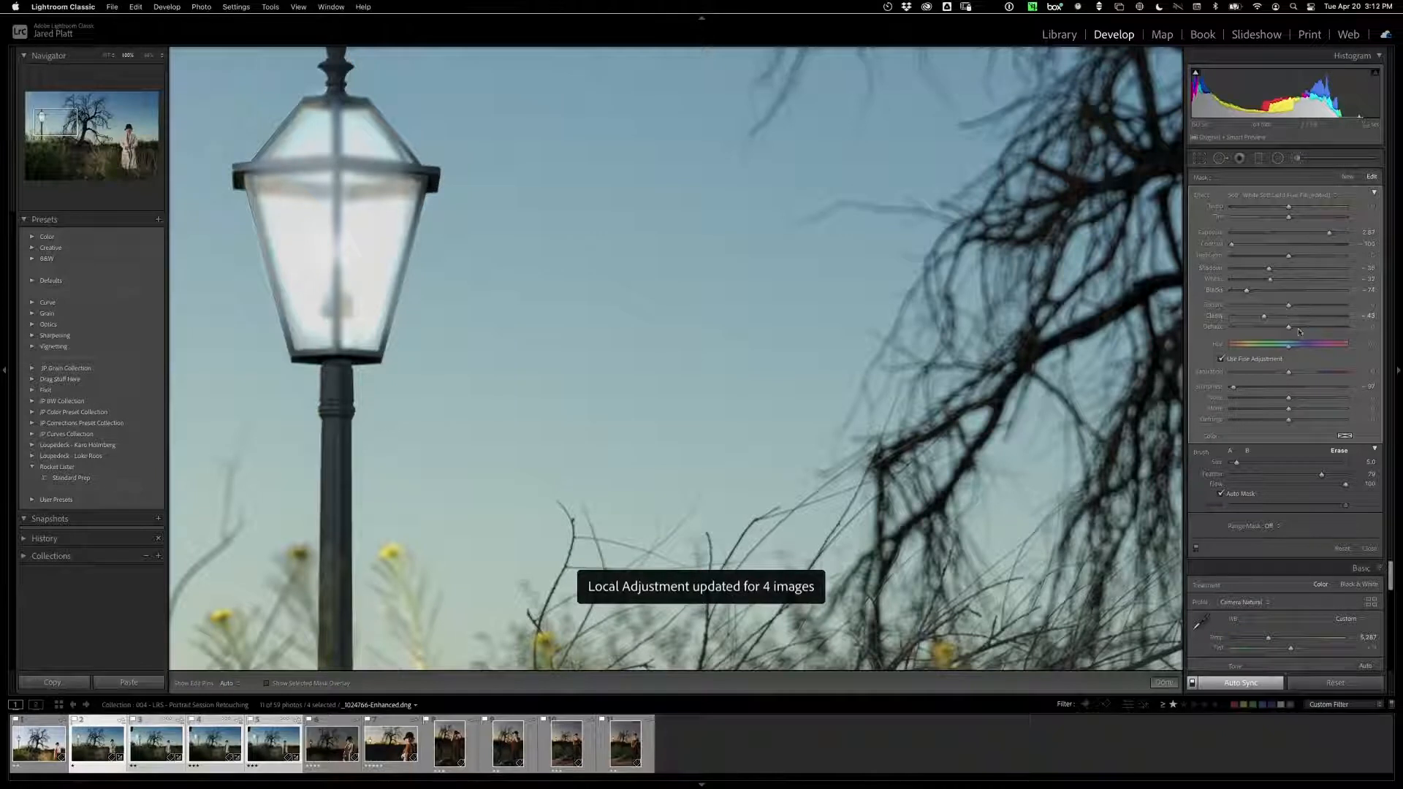
pyautogui.moveTo(1272, 319); pyautogui.dragTo(1298, 316)
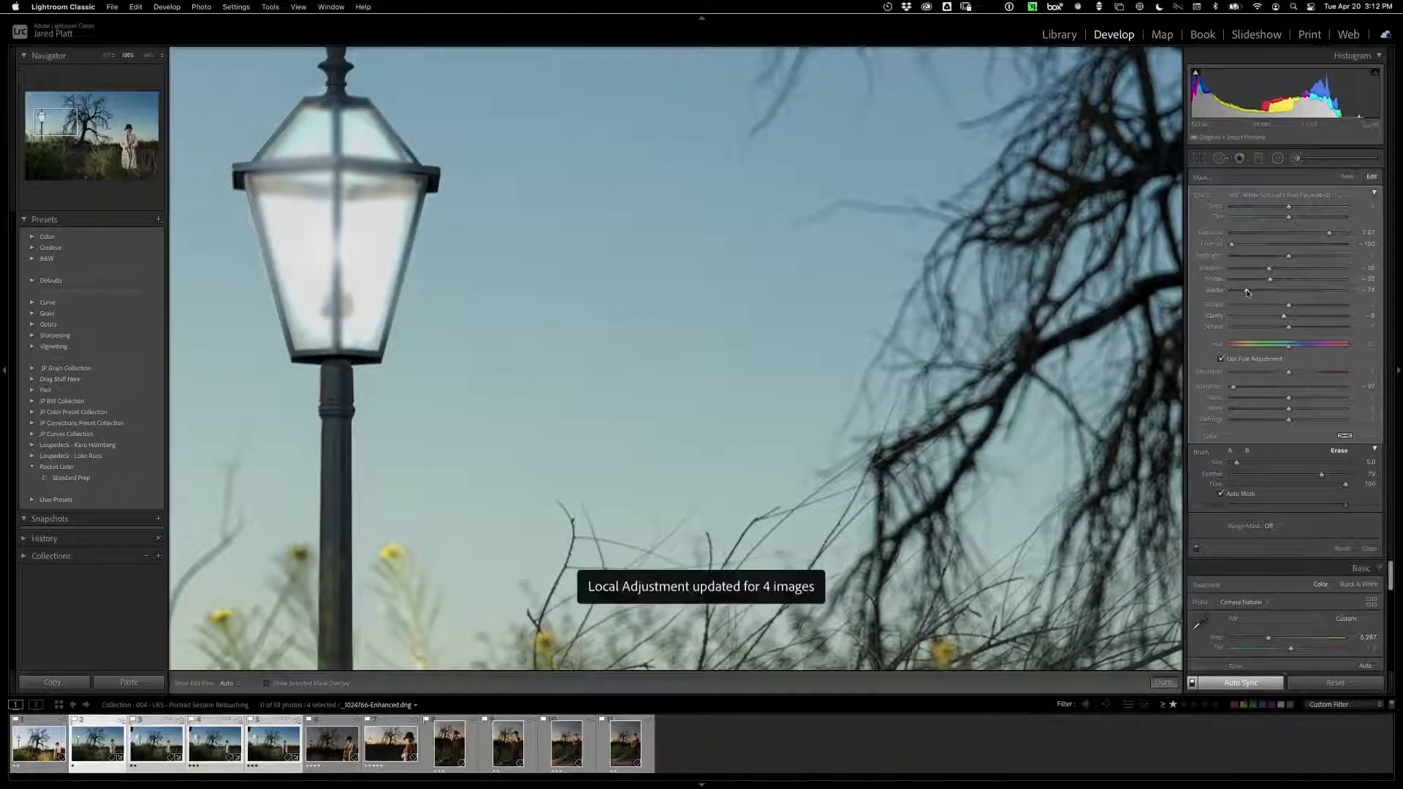
pyautogui.moveTo(1270, 268)
pyautogui.mouseDown()
pyautogui.moveTo(1235, 271)
pyautogui.moveTo(1276, 272)
pyautogui.moveTo(1247, 272)
pyautogui.mouseUp()
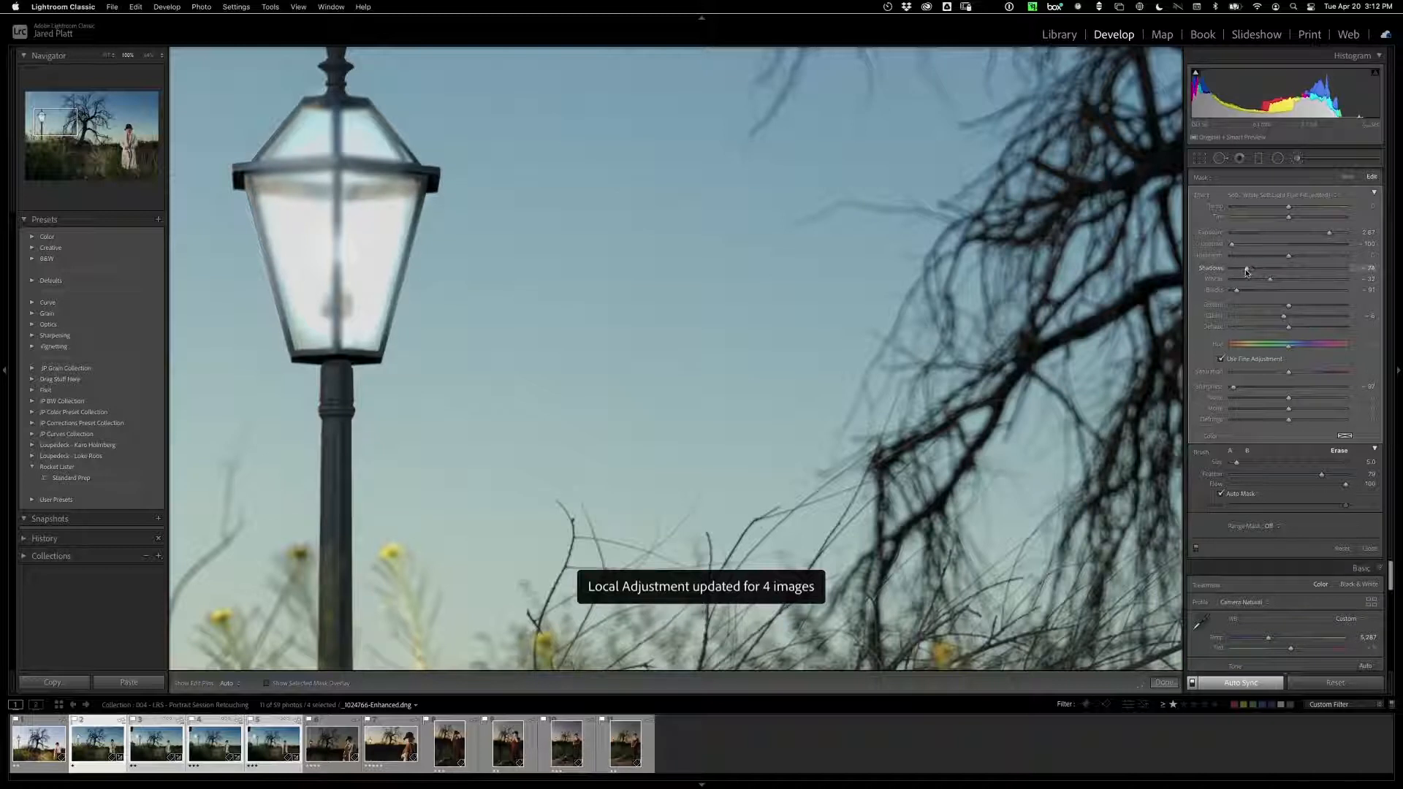
pyautogui.moveTo(1266, 247); pyautogui.dragTo(1288, 248)
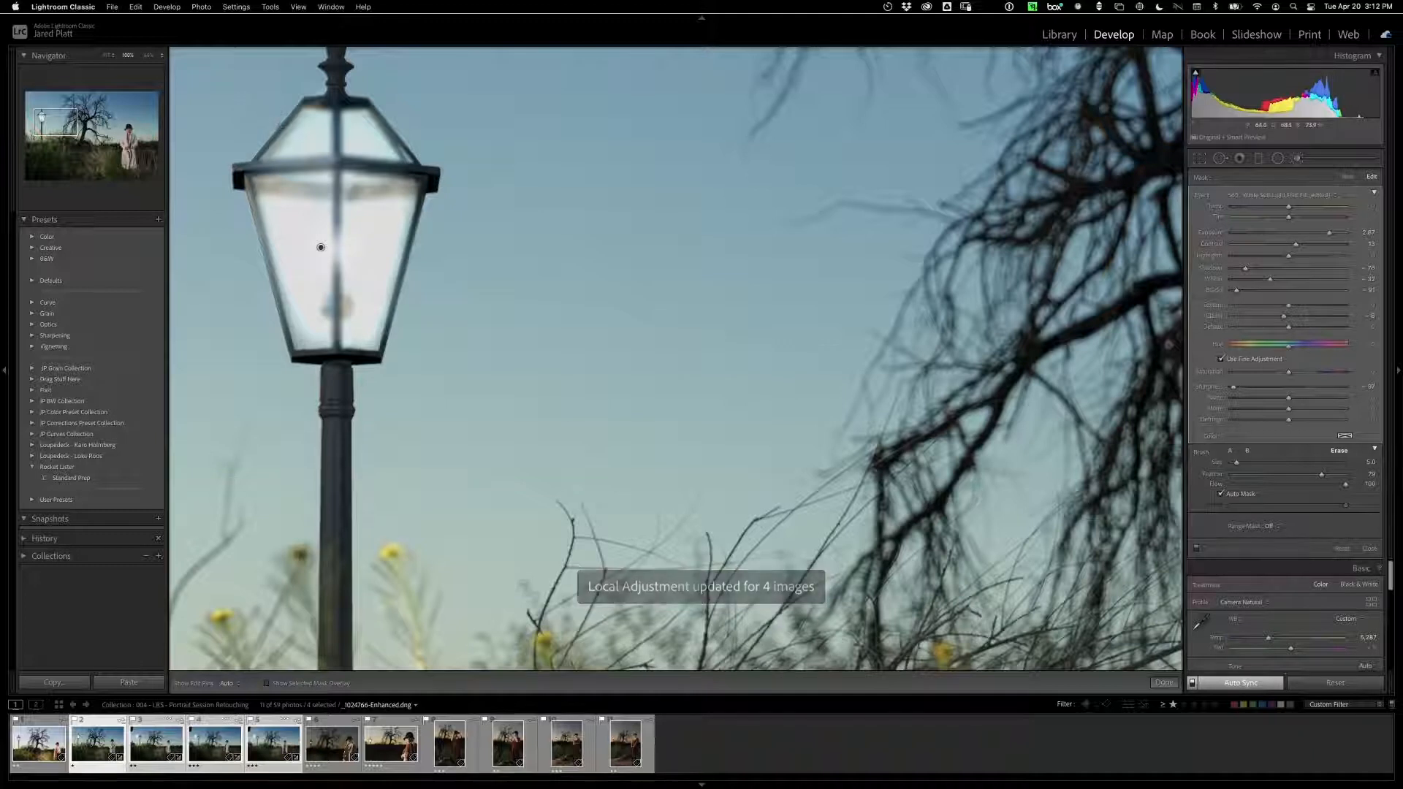
# Step: Erase the brushed light from the lamp's dark frame and center bar with a size 2.0 Auto Mask brush
pyautogui.press('h')
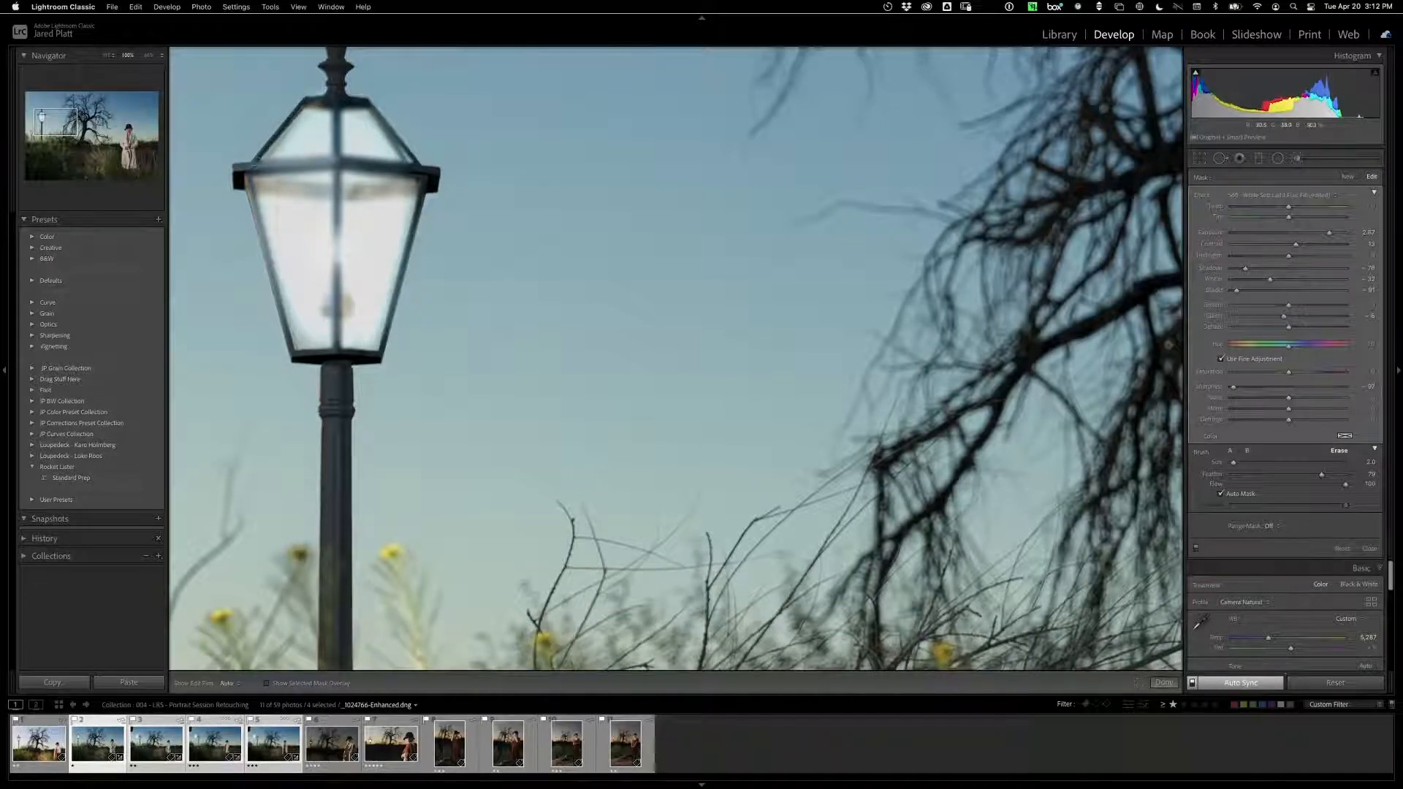
pyautogui.press('h')
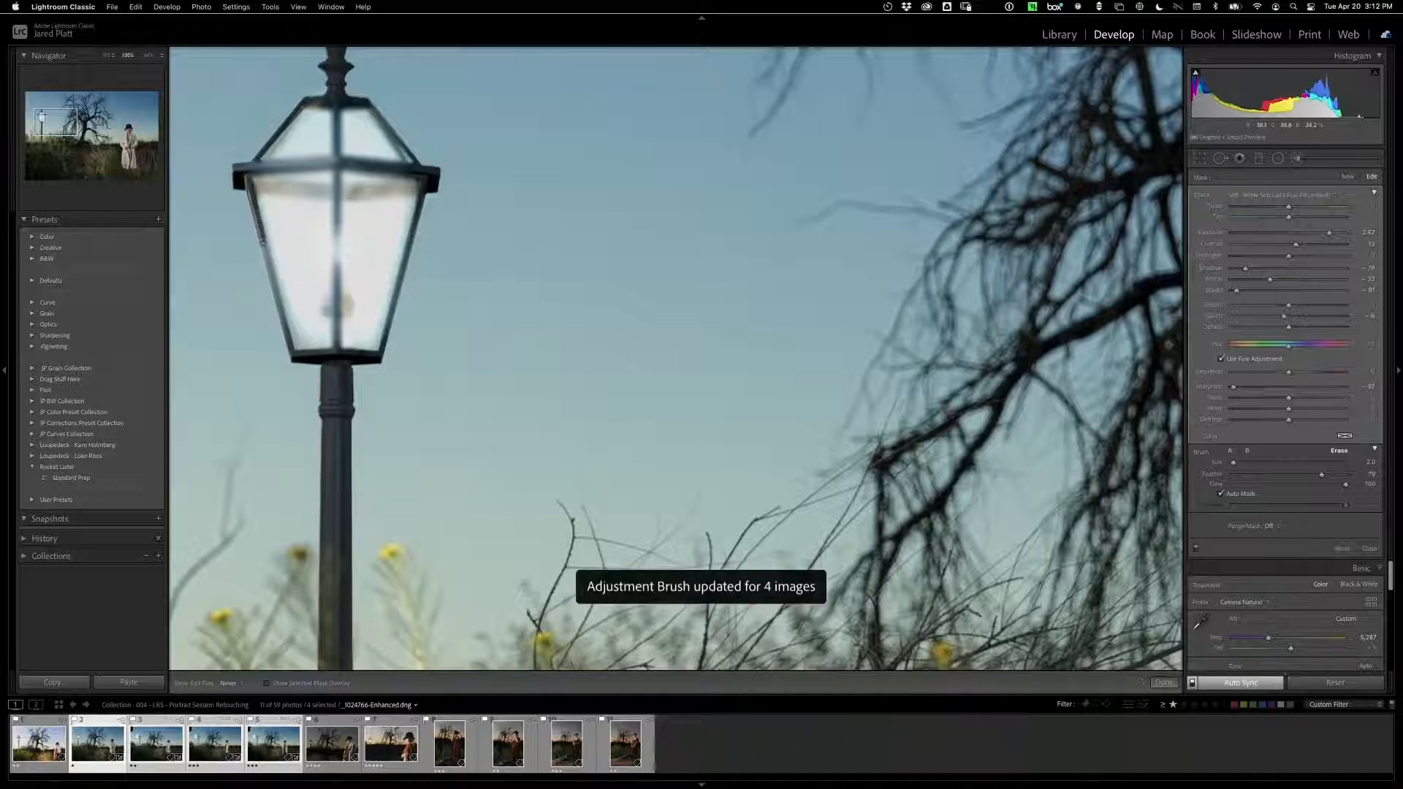
pyautogui.press('h')
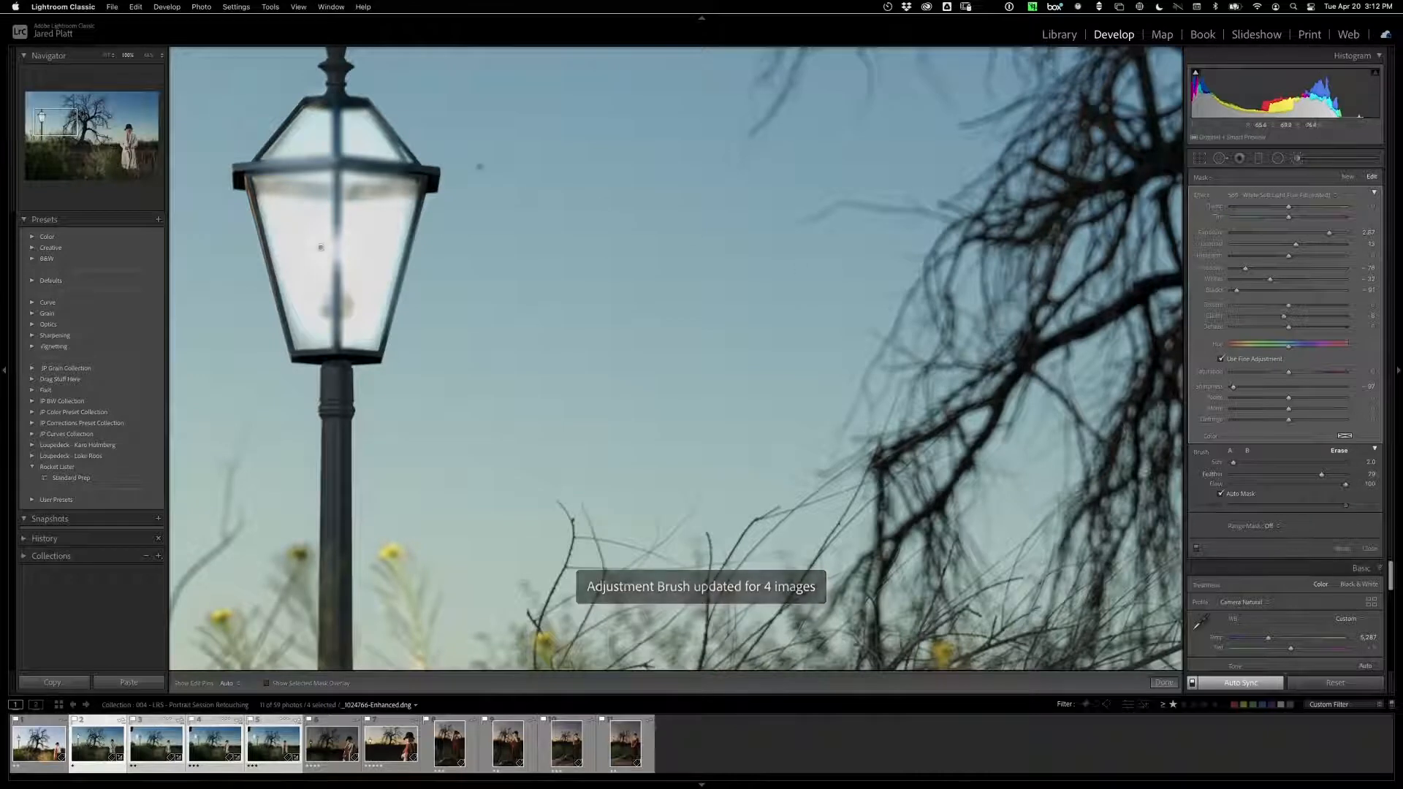
pyautogui.press('h')
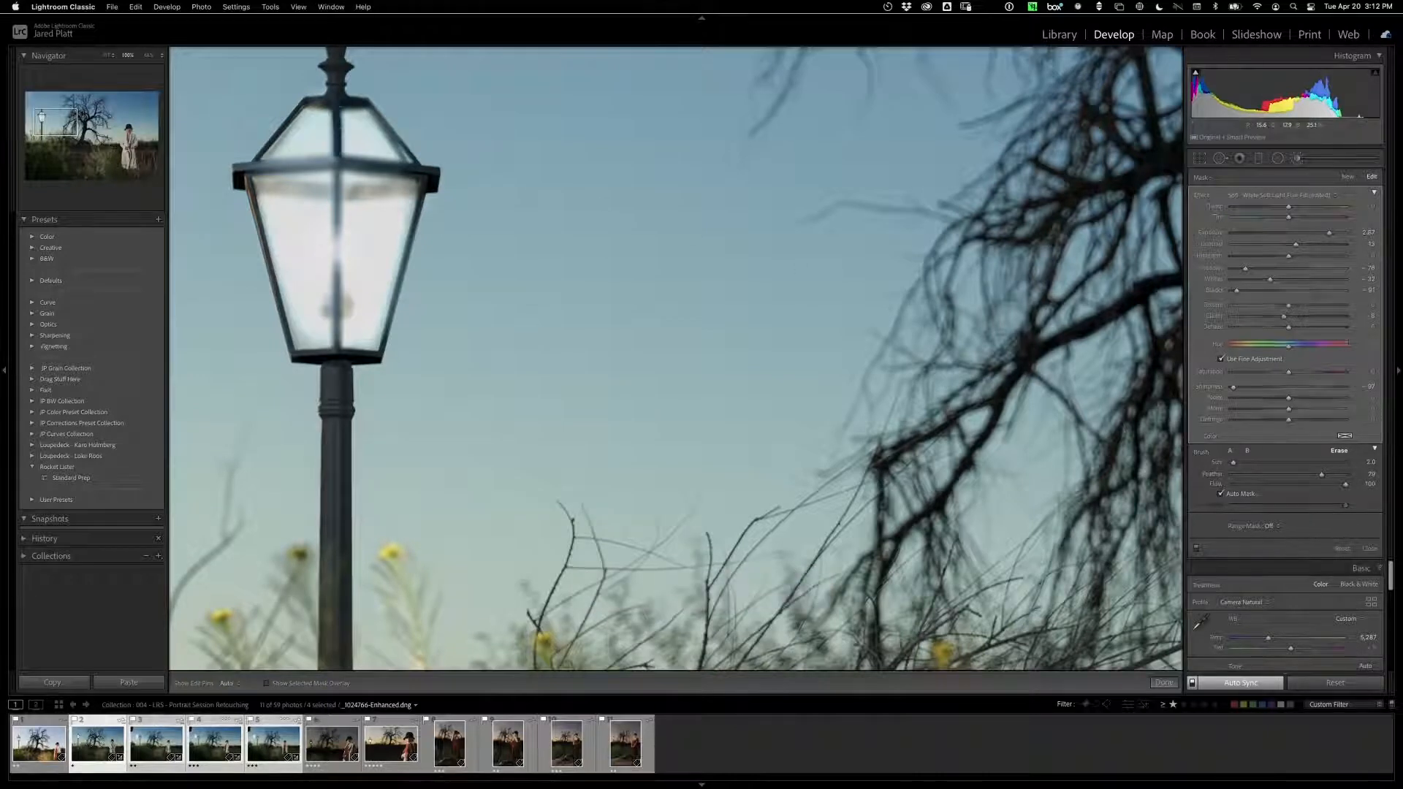
pyautogui.press('h')
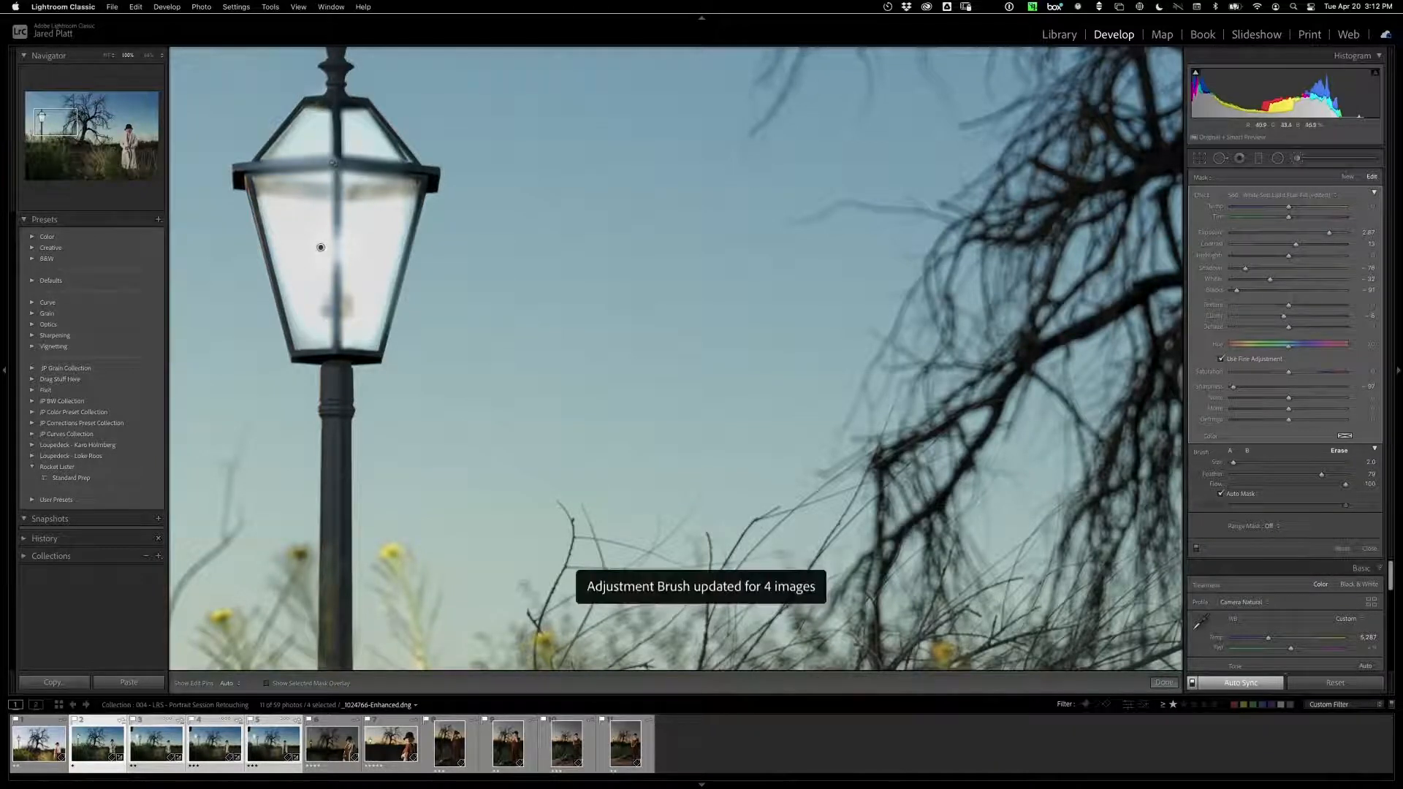
pyautogui.moveTo(261, 168)
pyautogui.mouseDown()
pyautogui.moveTo(339, 157)
pyautogui.moveTo(414, 169)
pyautogui.moveTo(338, 188)
pyautogui.moveTo(337, 345)
pyautogui.mouseUp()
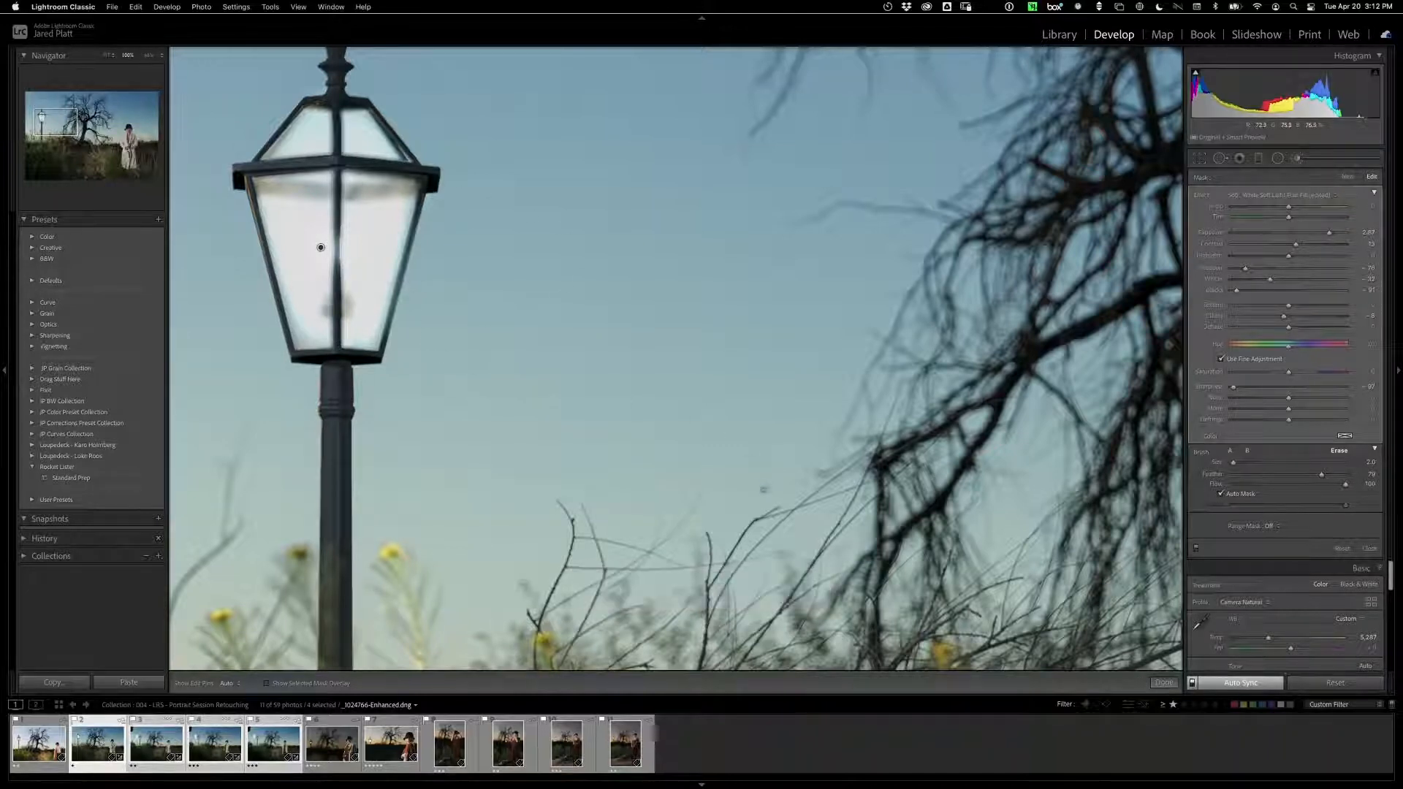
# Step: Collapse the lamp effect to its single Amount control, set the Amount to about 91 and close the adjustment brush
pyautogui.press('z')
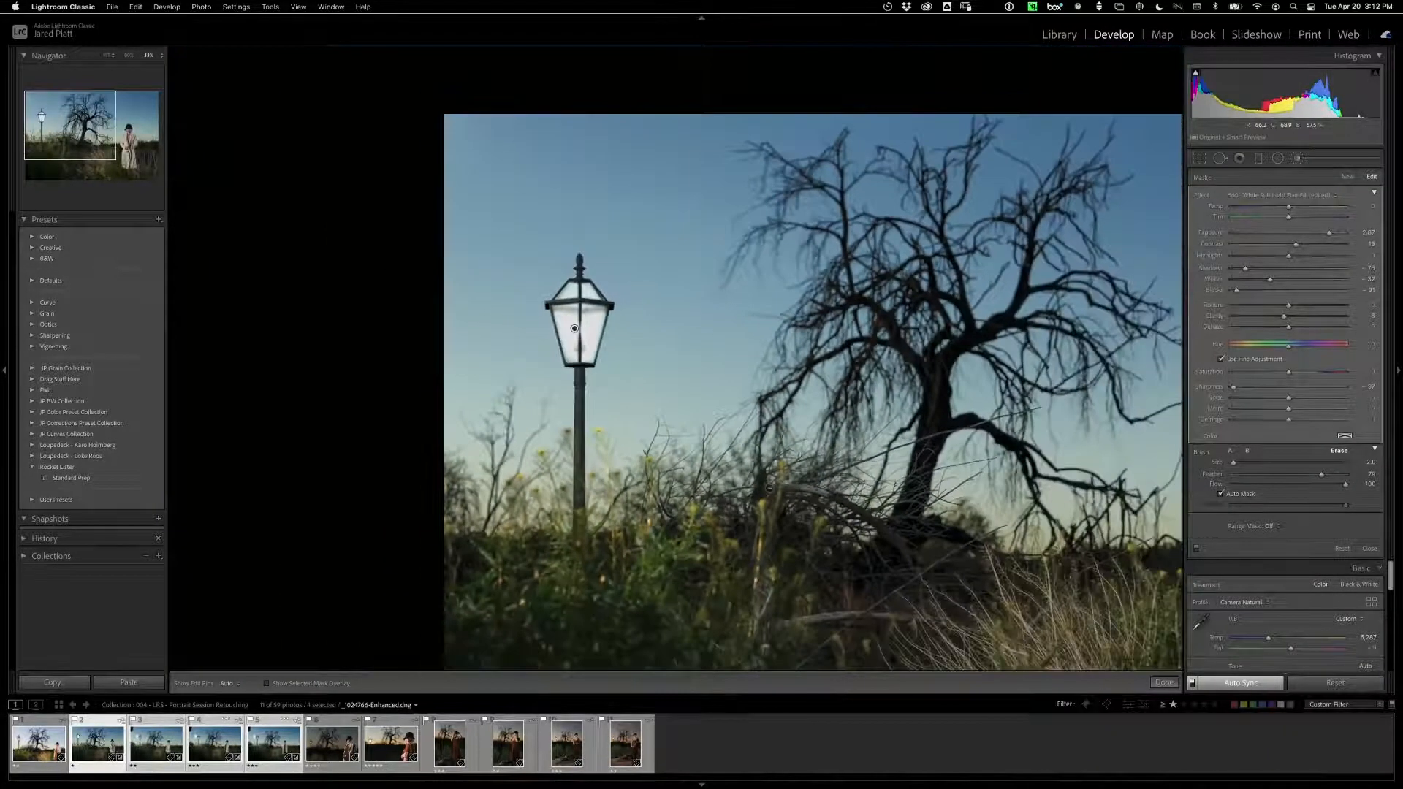
pyautogui.press('super+minus')
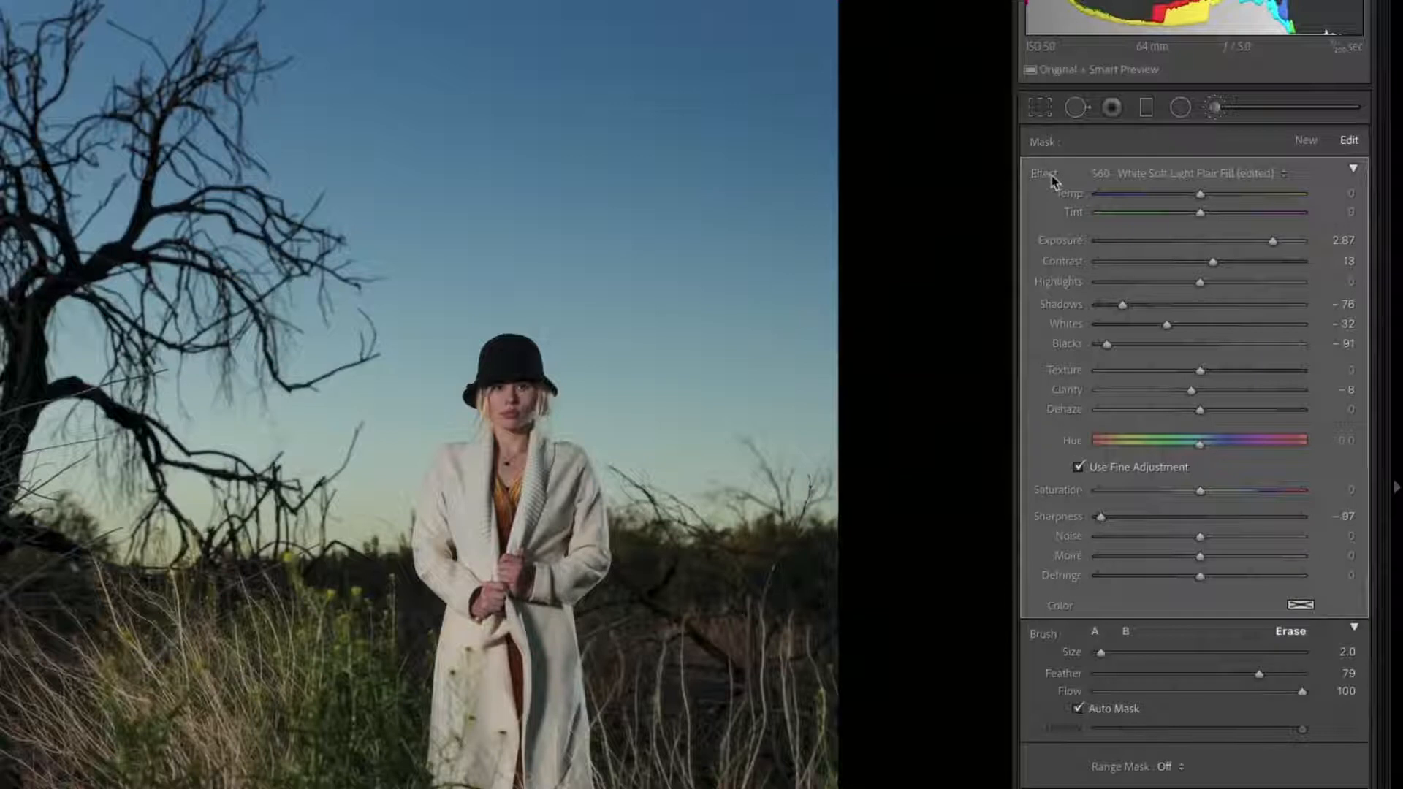
pyautogui.click(1355, 173)
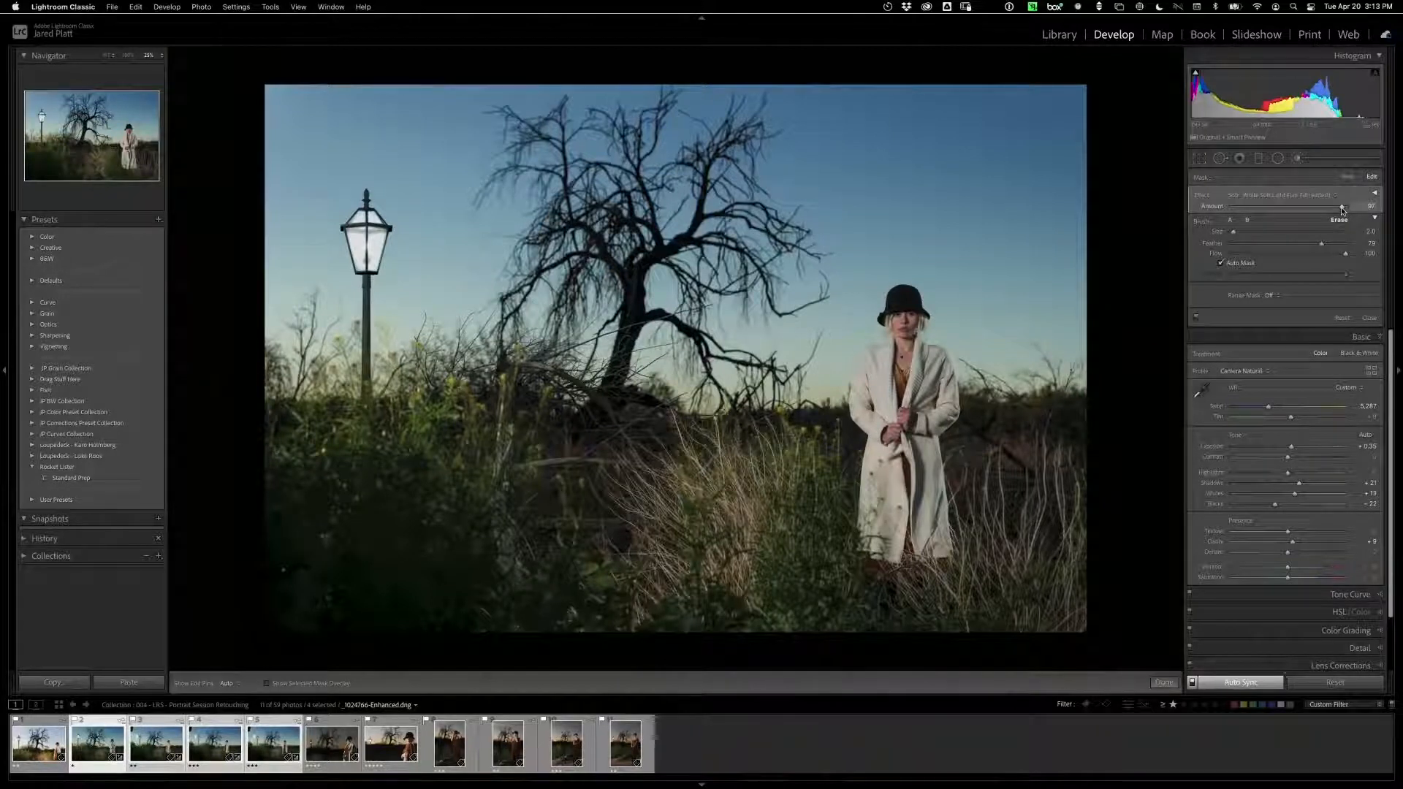
pyautogui.moveTo(1342, 209); pyautogui.dragTo(1157, 210)
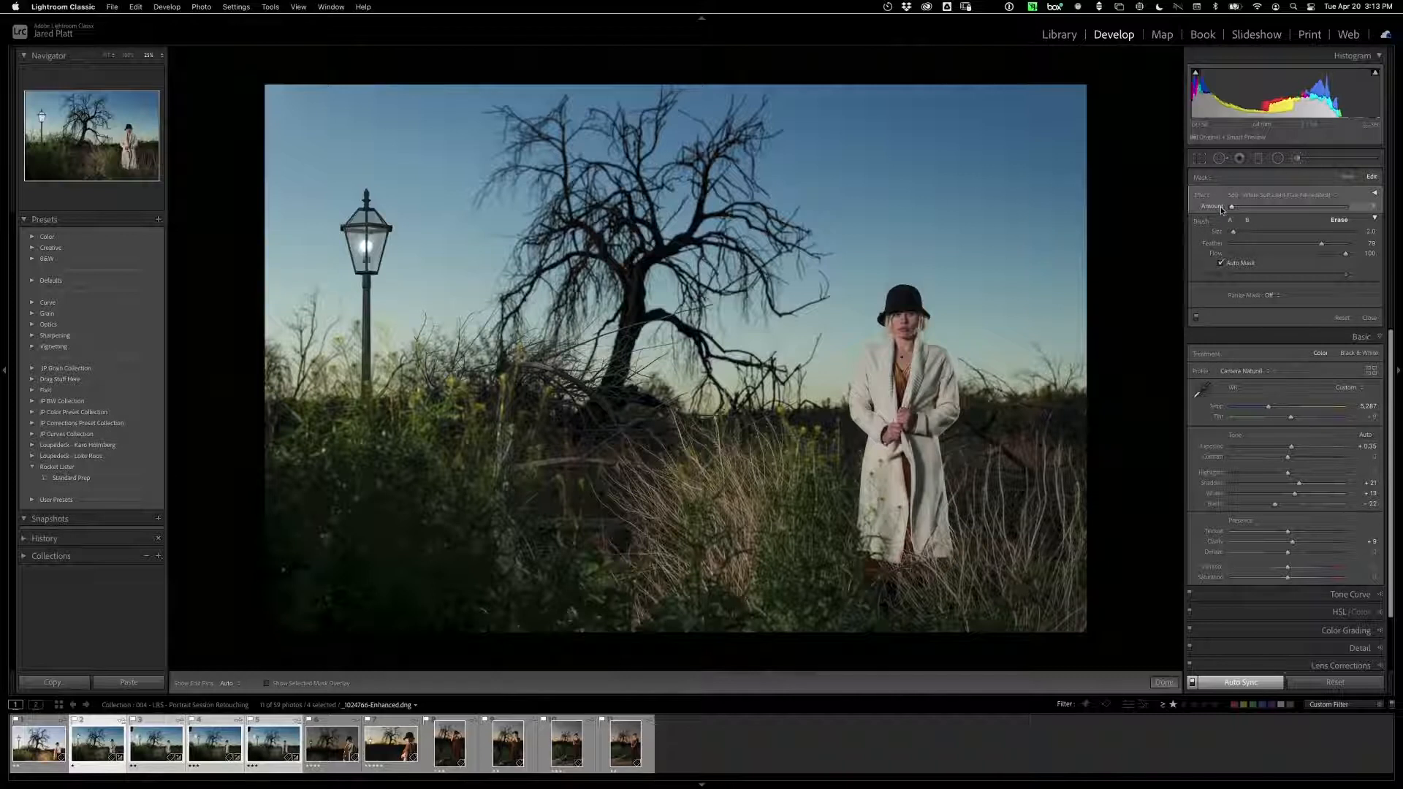
pyautogui.moveTo(1246, 210); pyautogui.dragTo(1278, 210)
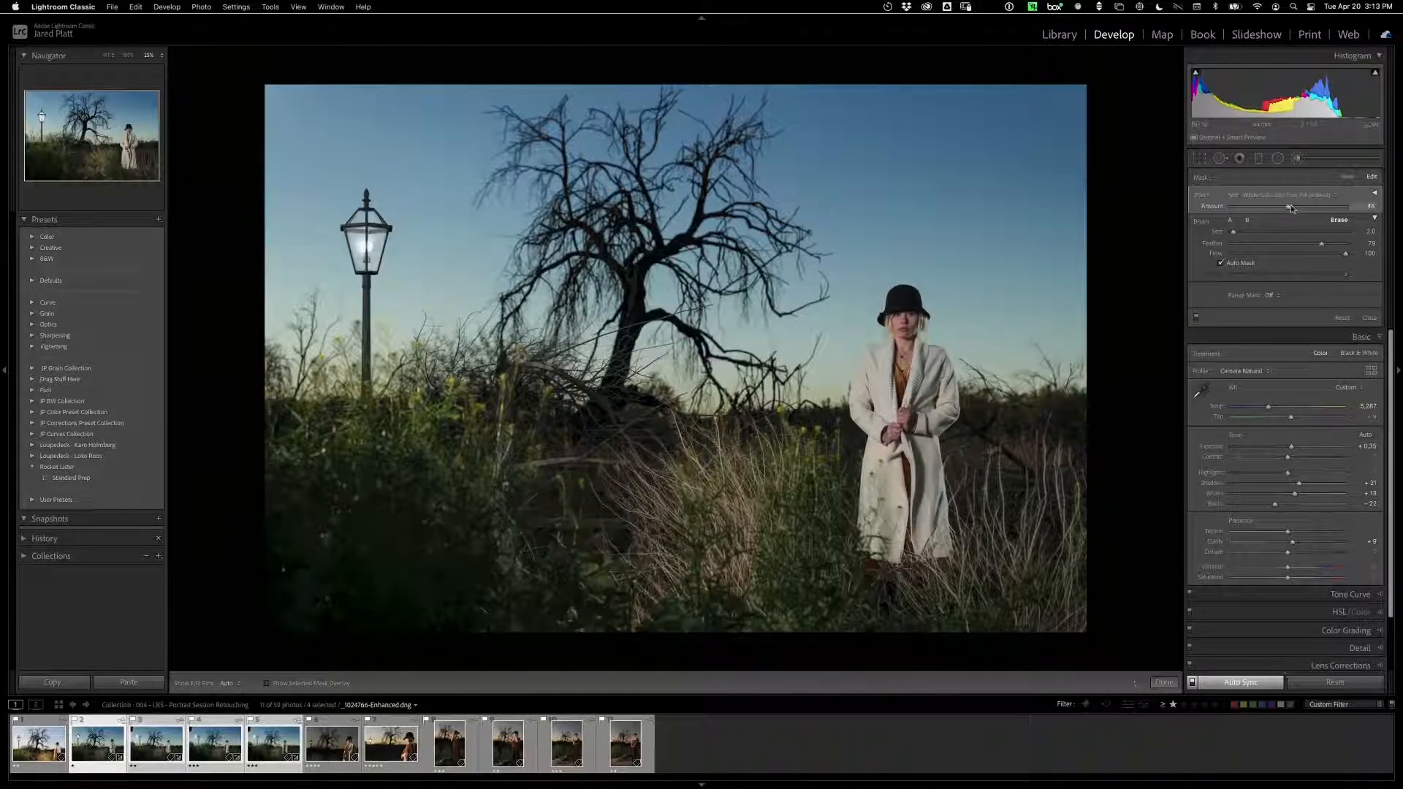
pyautogui.moveTo(1308, 210); pyautogui.dragTo(1320, 211)
pyautogui.moveTo(1329, 210); pyautogui.dragTo(1333, 210)
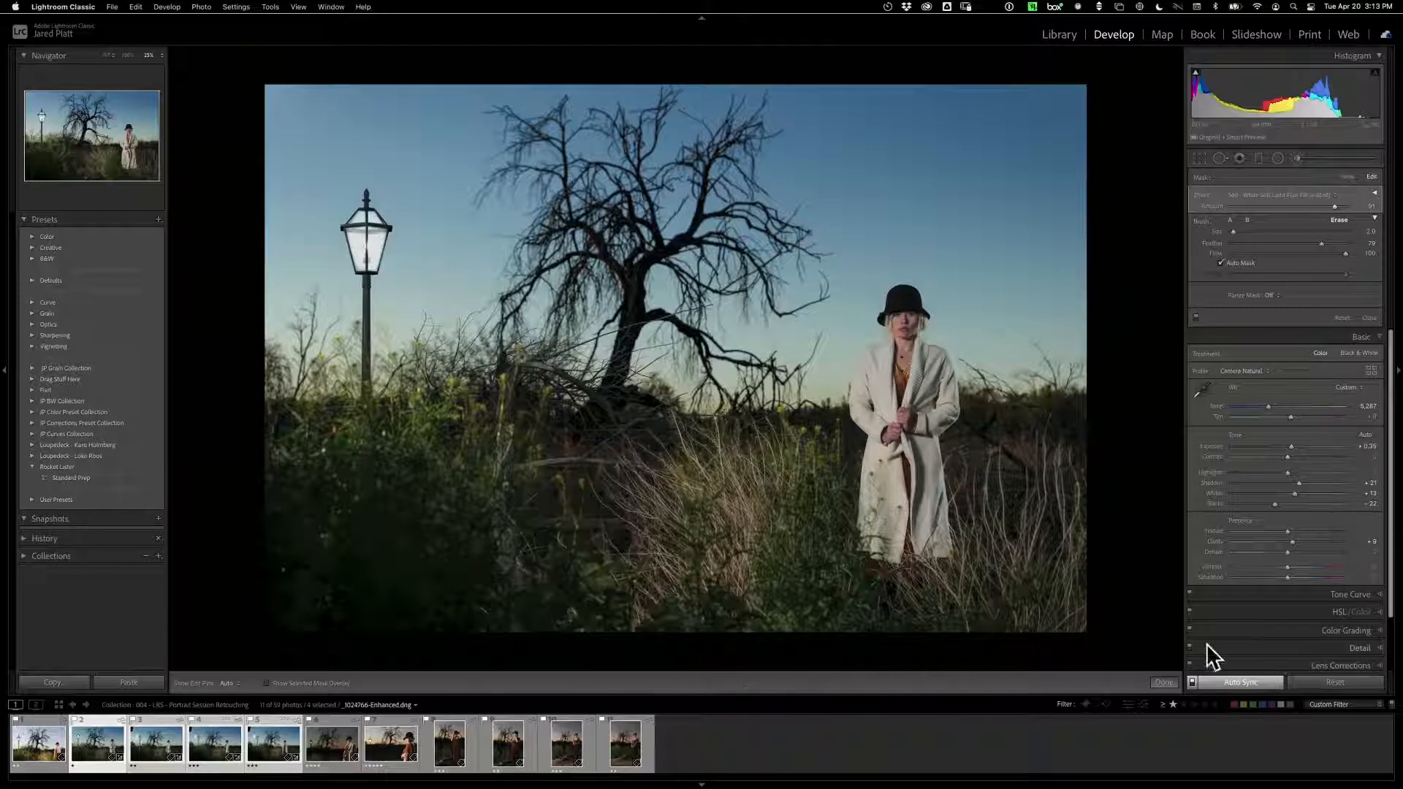
pyautogui.press('d')
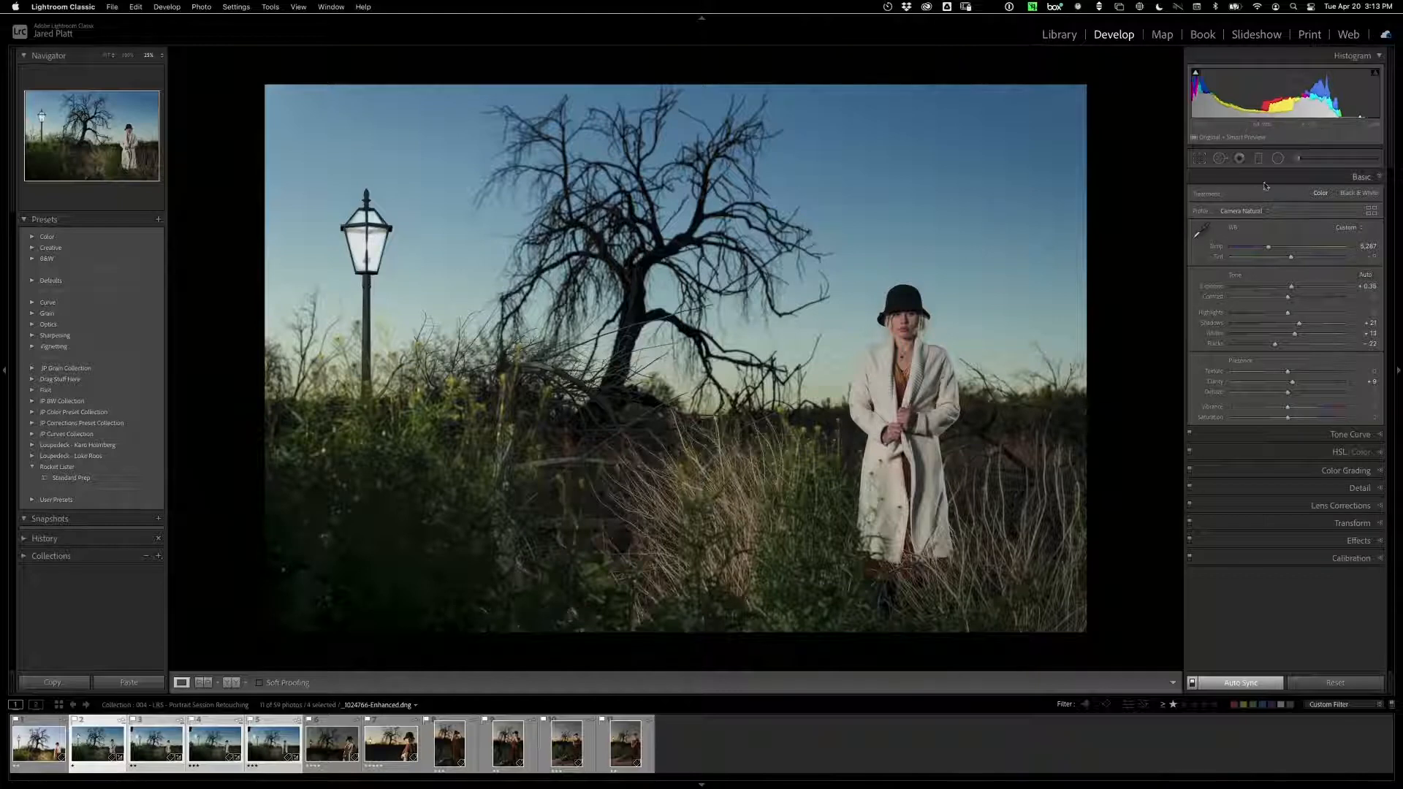
# Step: Draw a radial filter centered on the lamp with the 523 Lights On - Neutral Lights effect to create a glow
pyautogui.click(1277, 159)
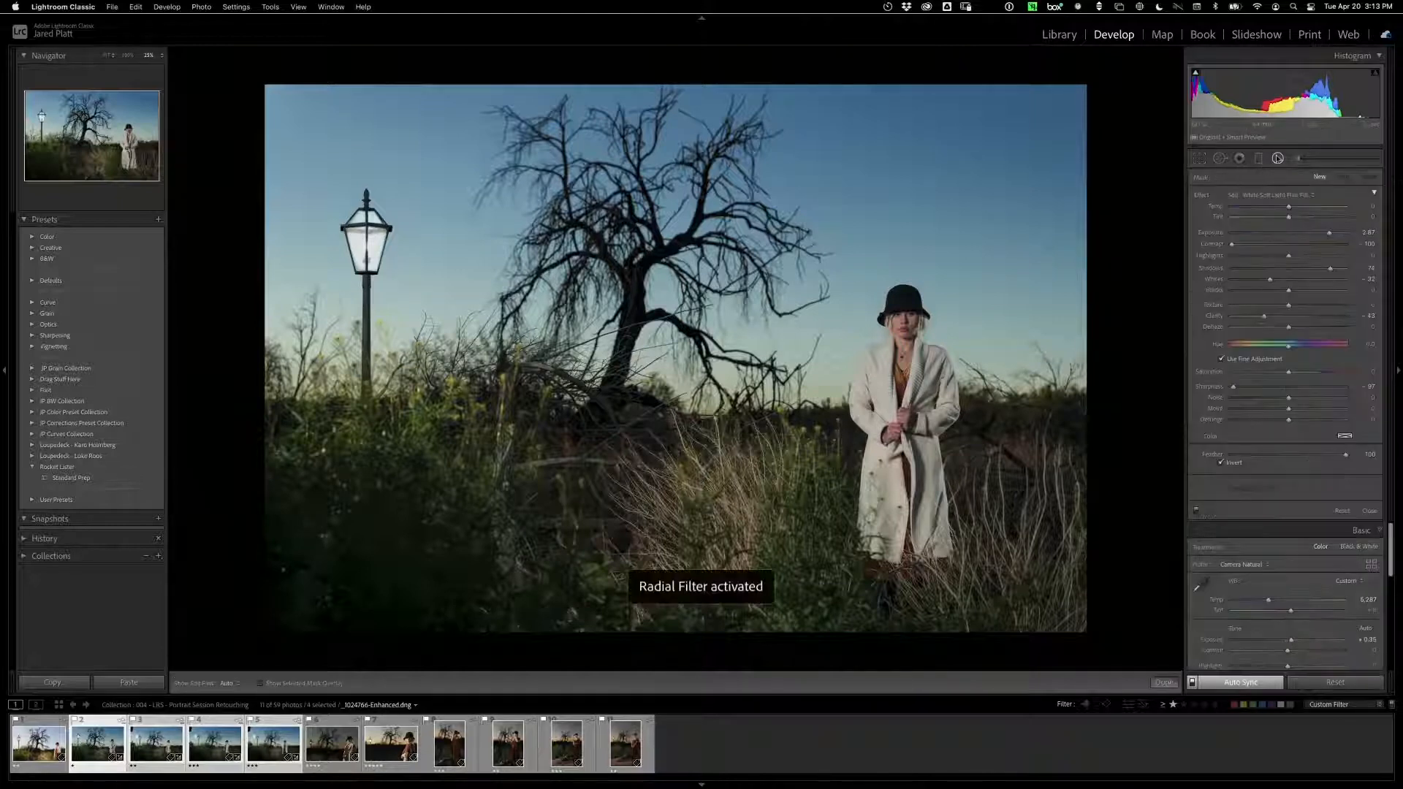
pyautogui.click(1310, 198)
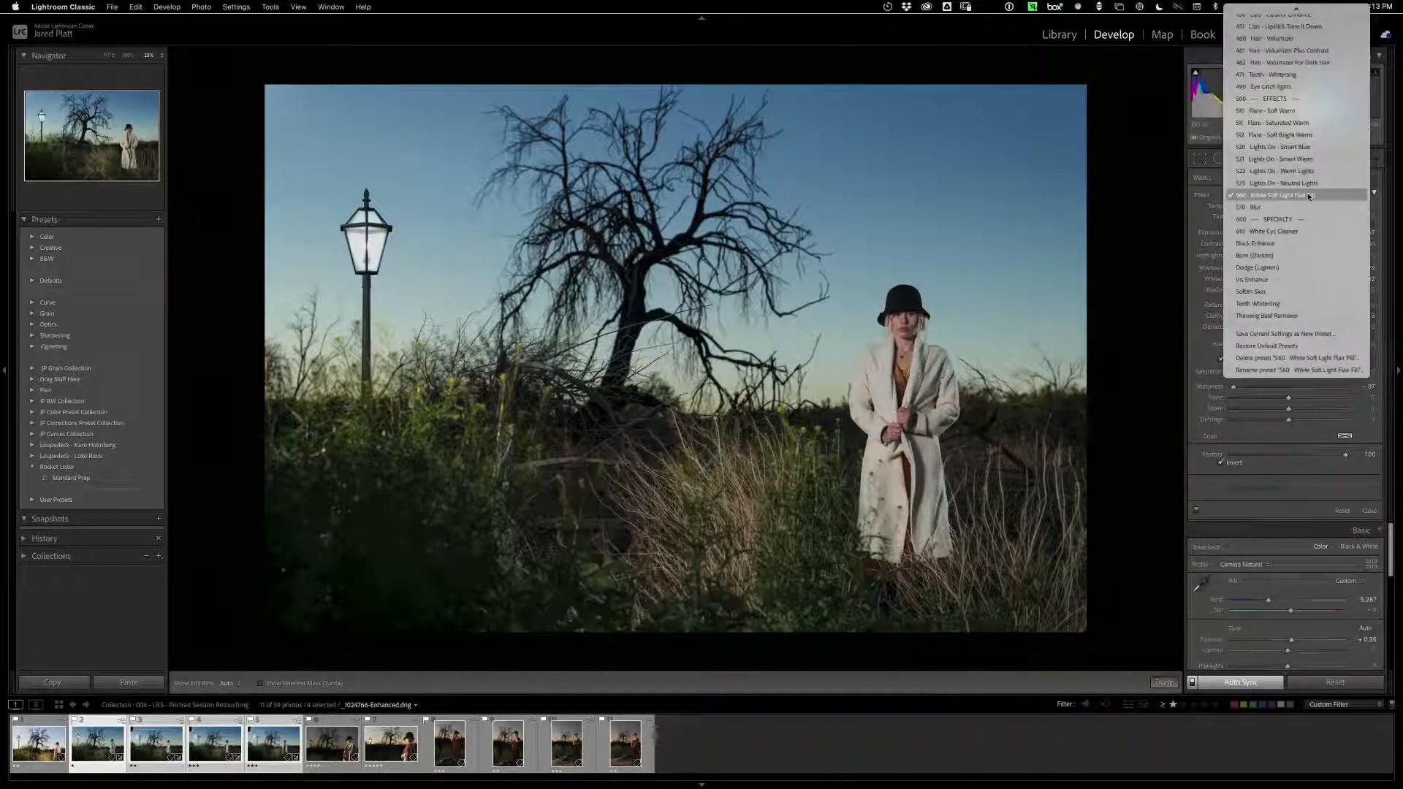
pyautogui.click(1297, 182)
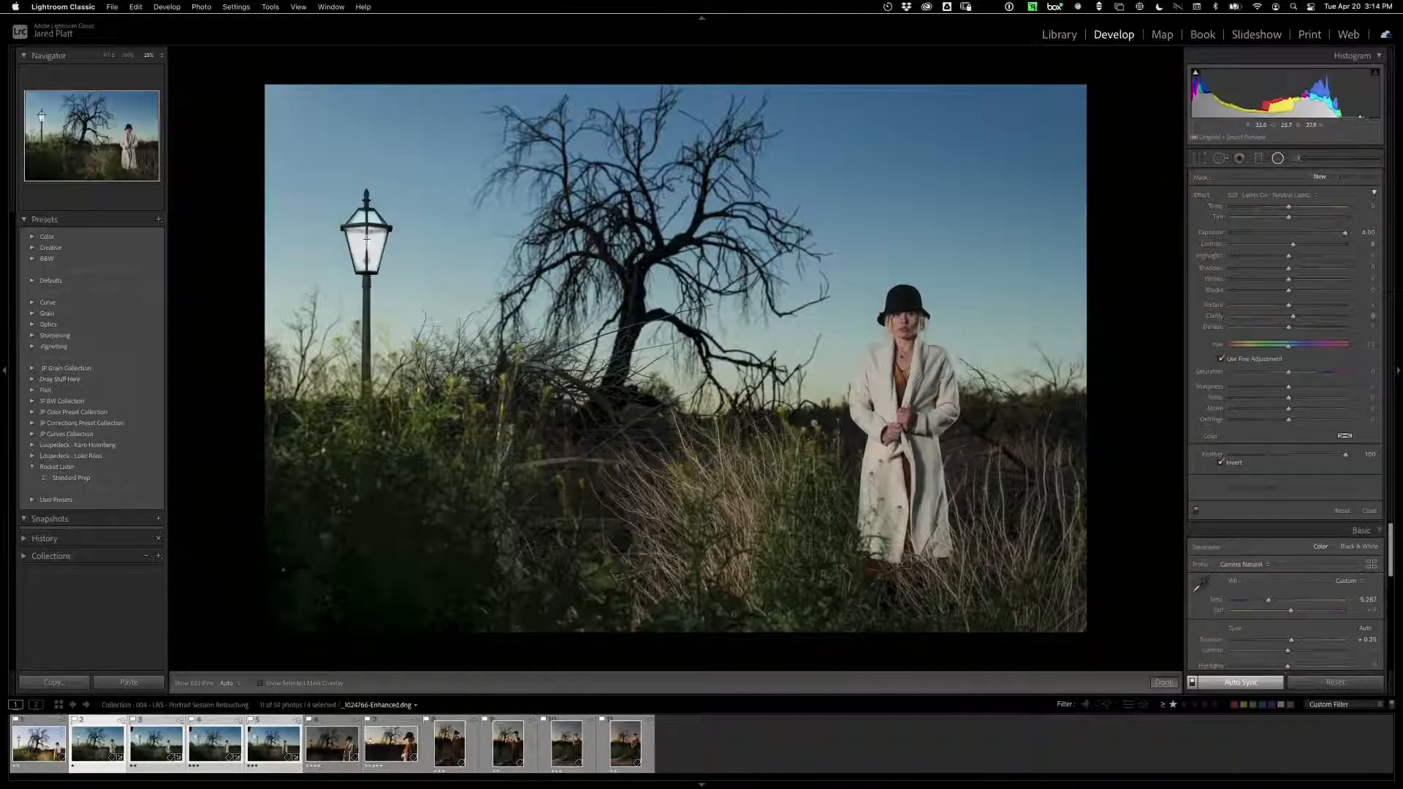
pyautogui.moveTo(367, 238); pyautogui.dragTo(422, 287)
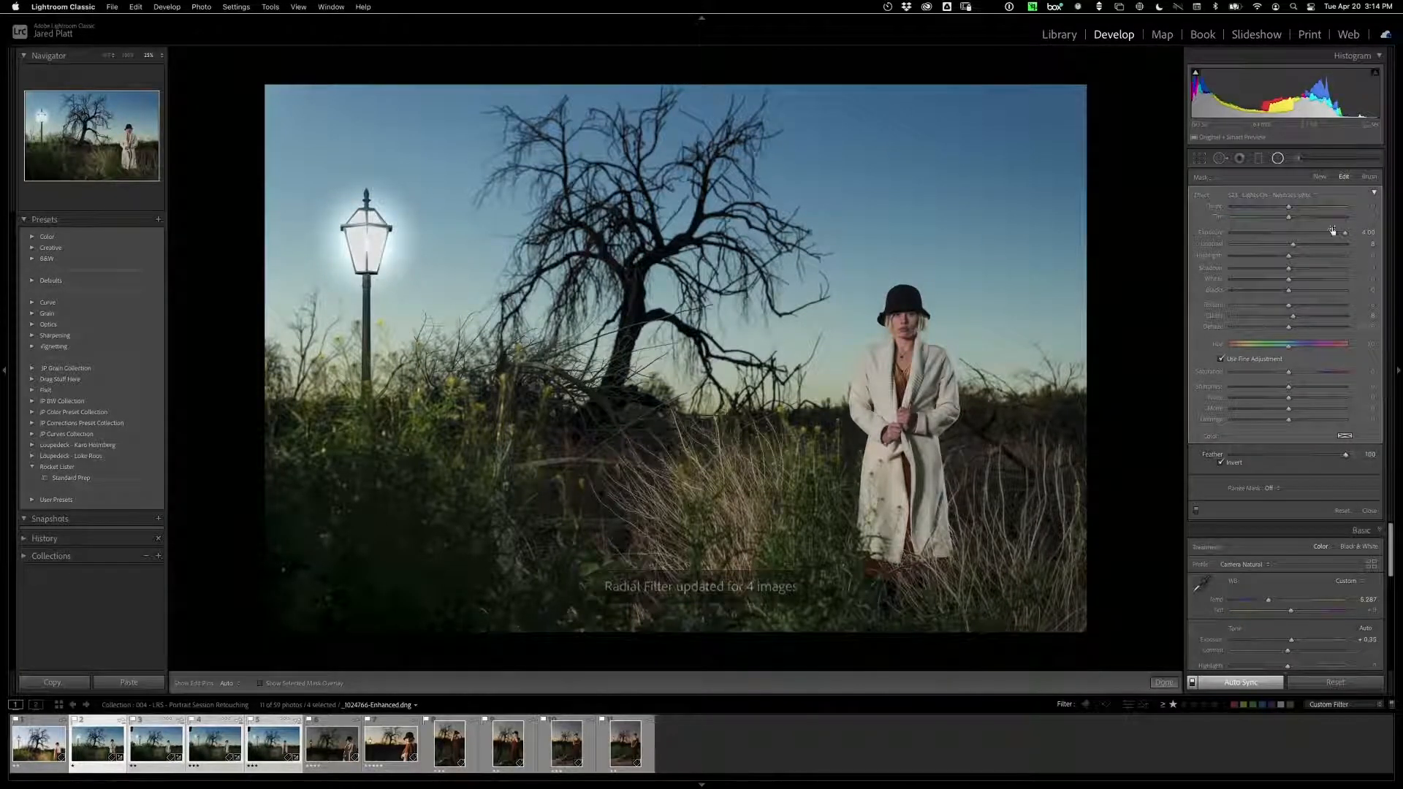
pyautogui.moveTo(1335, 232); pyautogui.dragTo(1343, 232)
# Step: Reduce the radial glow's overall Amount to about 18 and inspect the lamp up close
pyautogui.click(1374, 192)
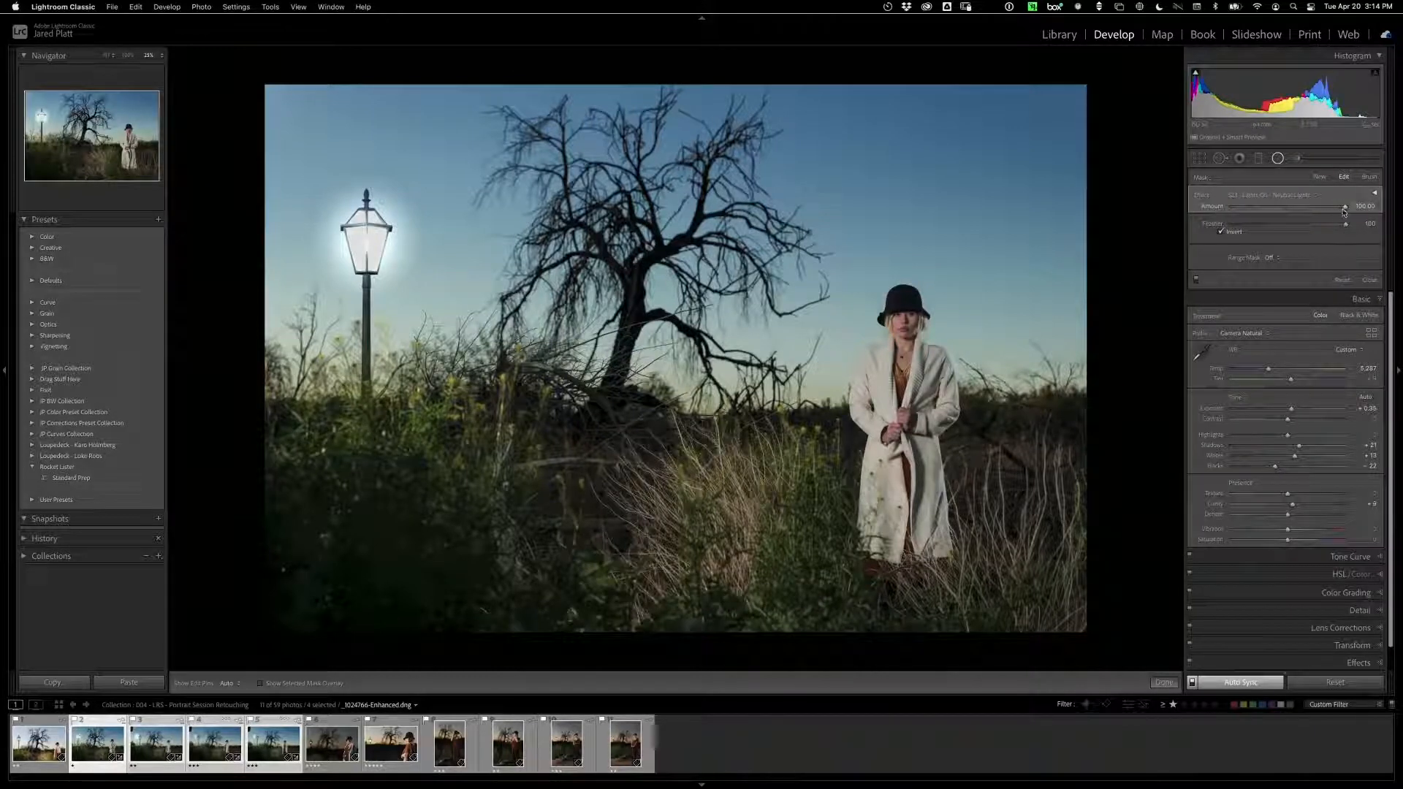
pyautogui.moveTo(1347, 207); pyautogui.dragTo(1252, 211)
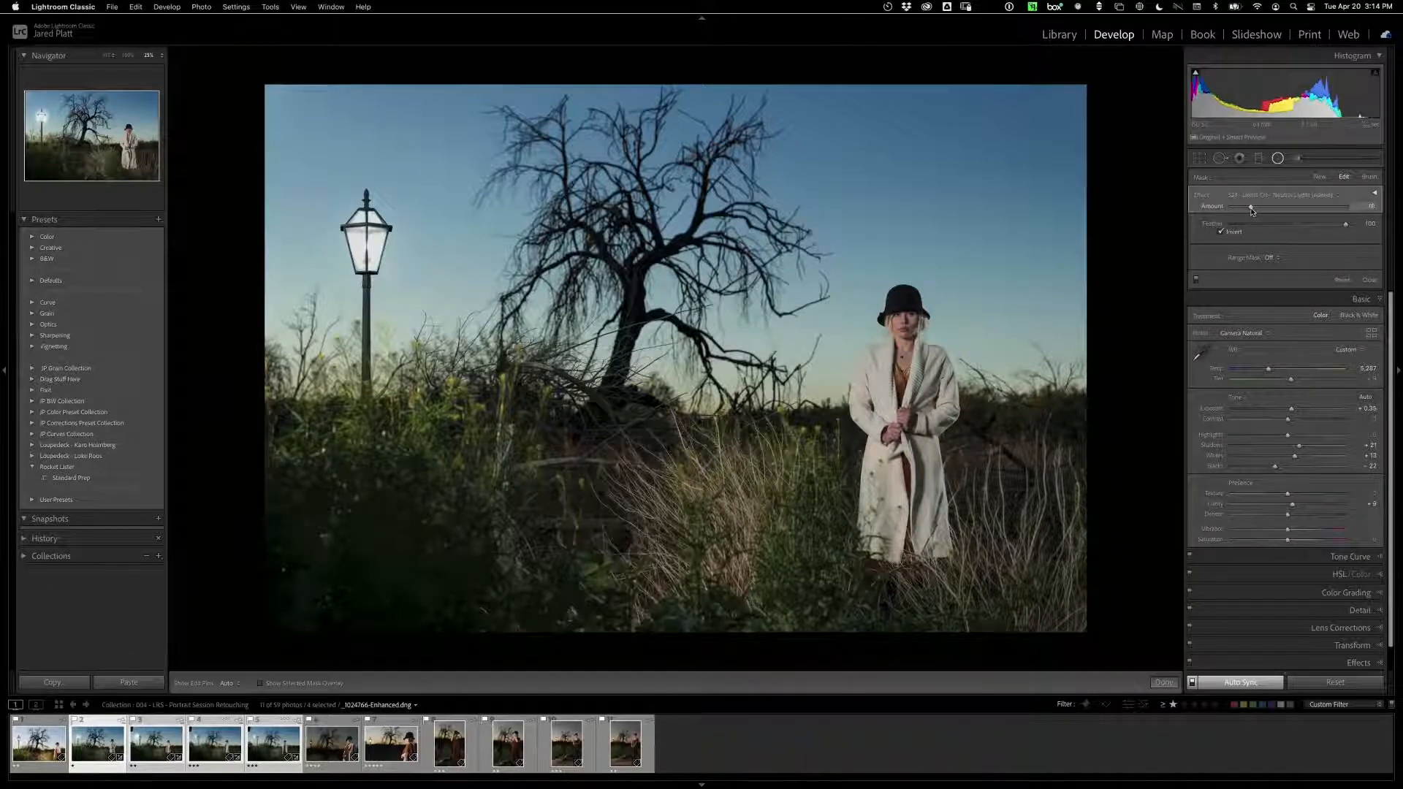
pyautogui.press('z')
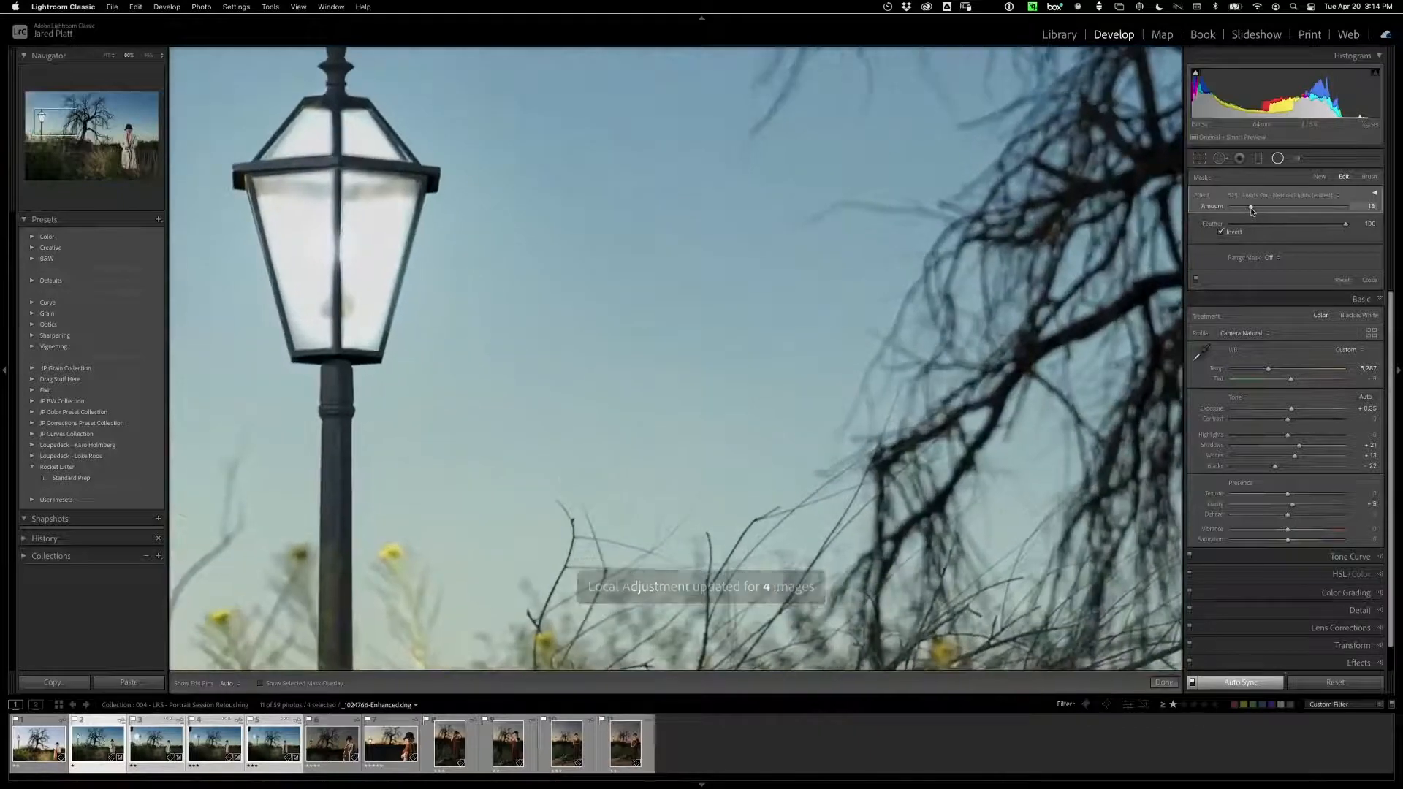
pyautogui.press('super+minus')
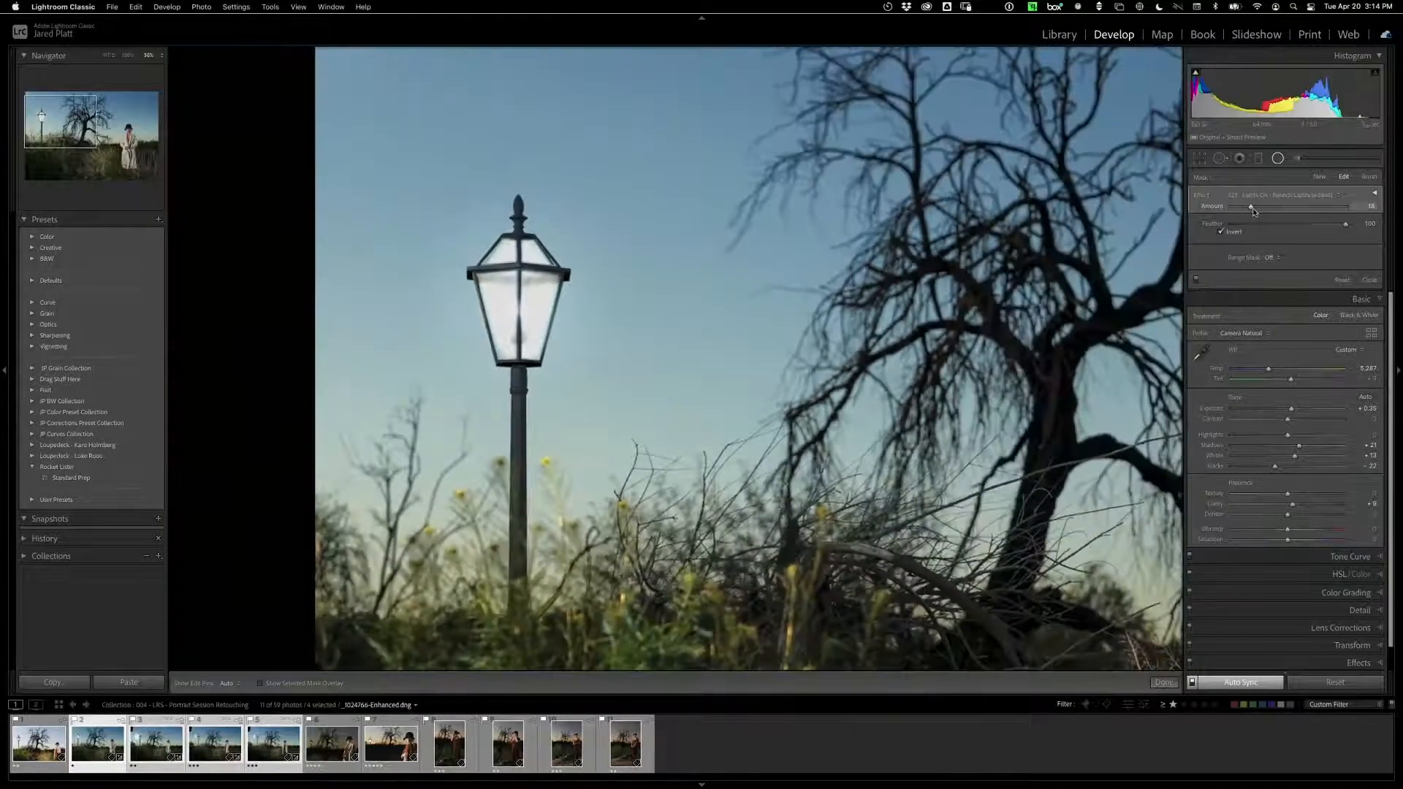
# Step: Reshape the lamp's radial glow into a wide, flat, slightly tilted ellipse and set its Amount to about 21
pyautogui.moveTo(1268, 210)
pyautogui.mouseDown()
pyautogui.moveTo(1293, 209)
pyautogui.moveTo(1217, 210)
pyautogui.moveTo(1374, 217)
pyautogui.moveTo(1199, 211)
pyautogui.moveTo(1267, 213)
pyautogui.mouseUp()
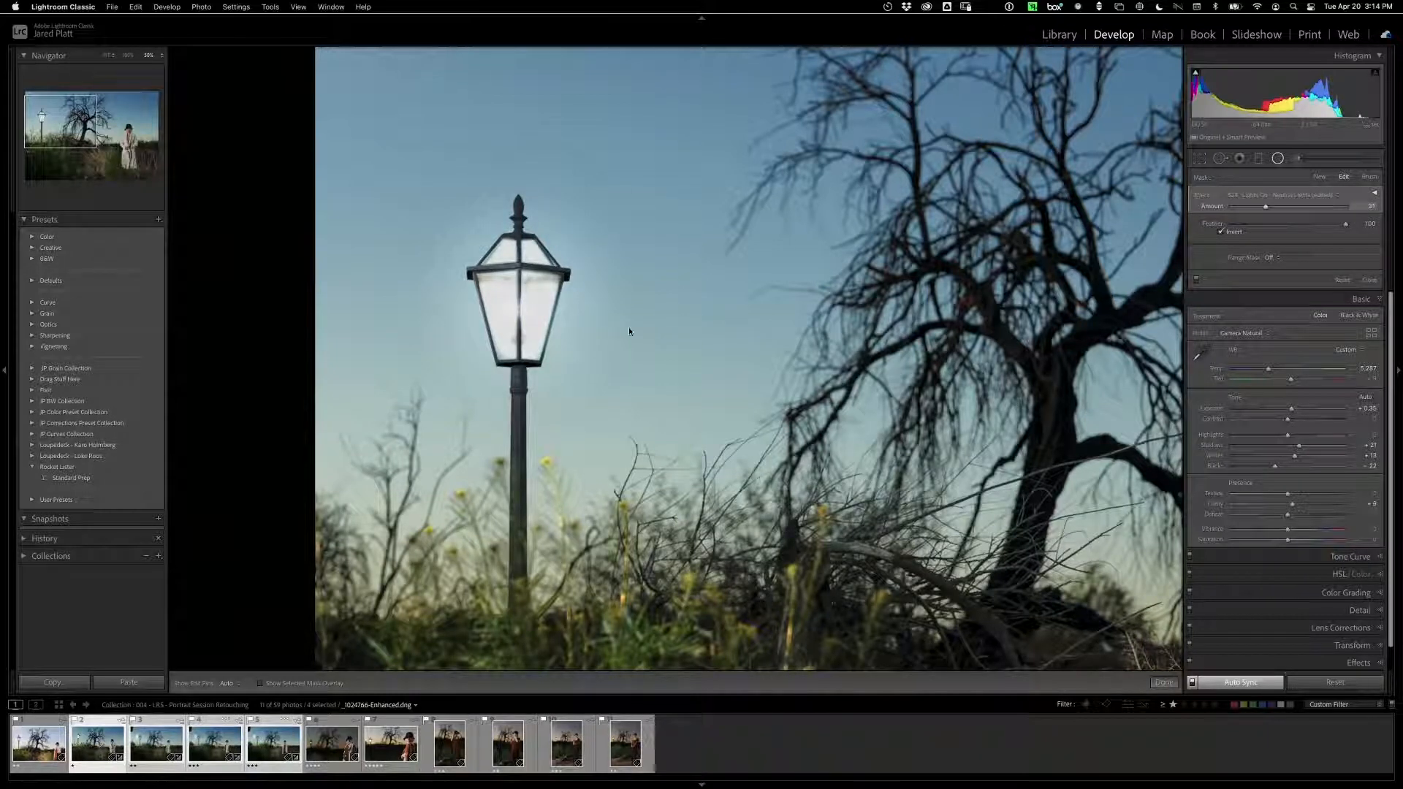
pyautogui.moveTo(519, 294)
pyautogui.mouseDown()
pyautogui.moveTo(567, 292)
pyautogui.moveTo(518, 293)
pyautogui.mouseUp()
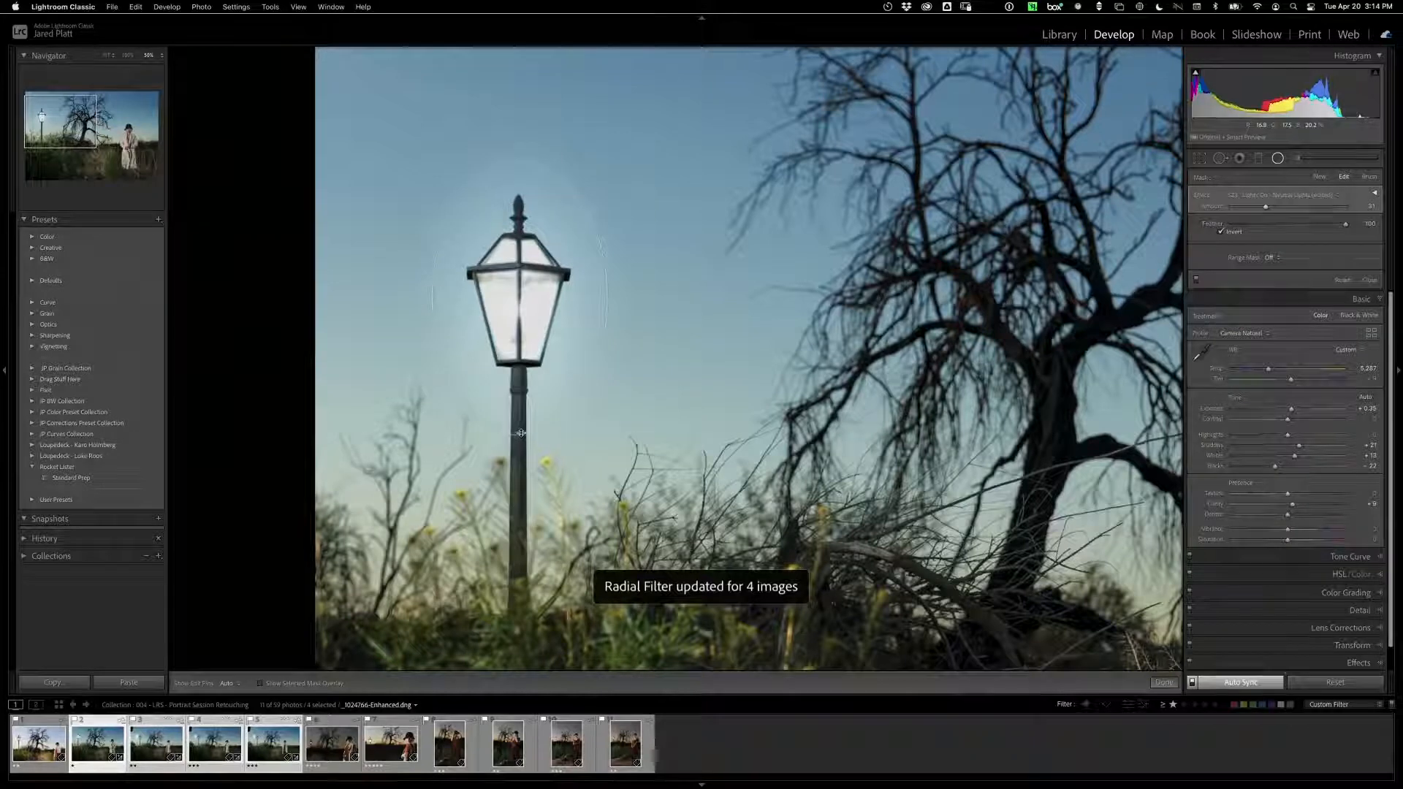
pyautogui.moveTo(519, 388); pyautogui.dragTo(519, 362)
pyautogui.moveTo(607, 298); pyautogui.dragTo(716, 321)
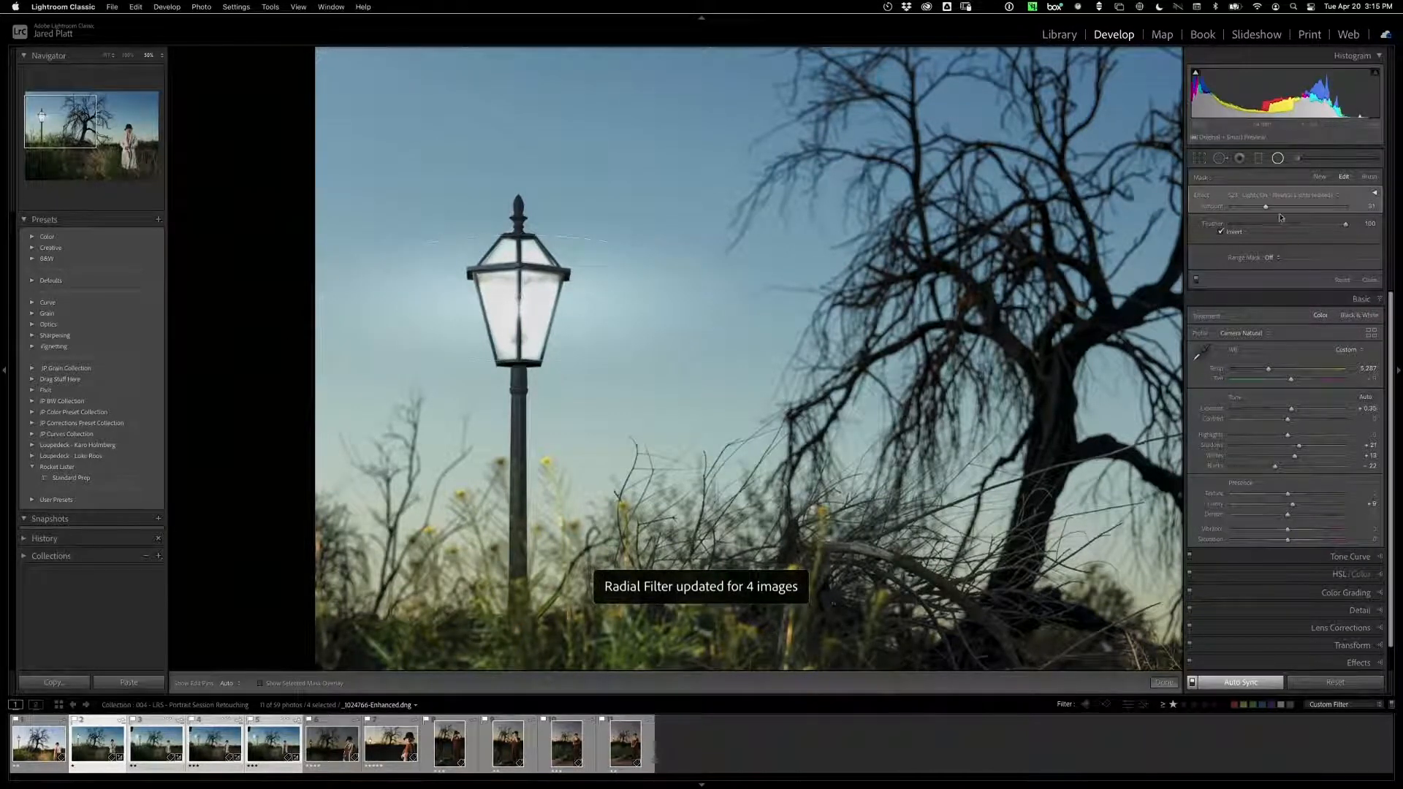
pyautogui.moveTo(1257, 211); pyautogui.dragTo(1257, 211)
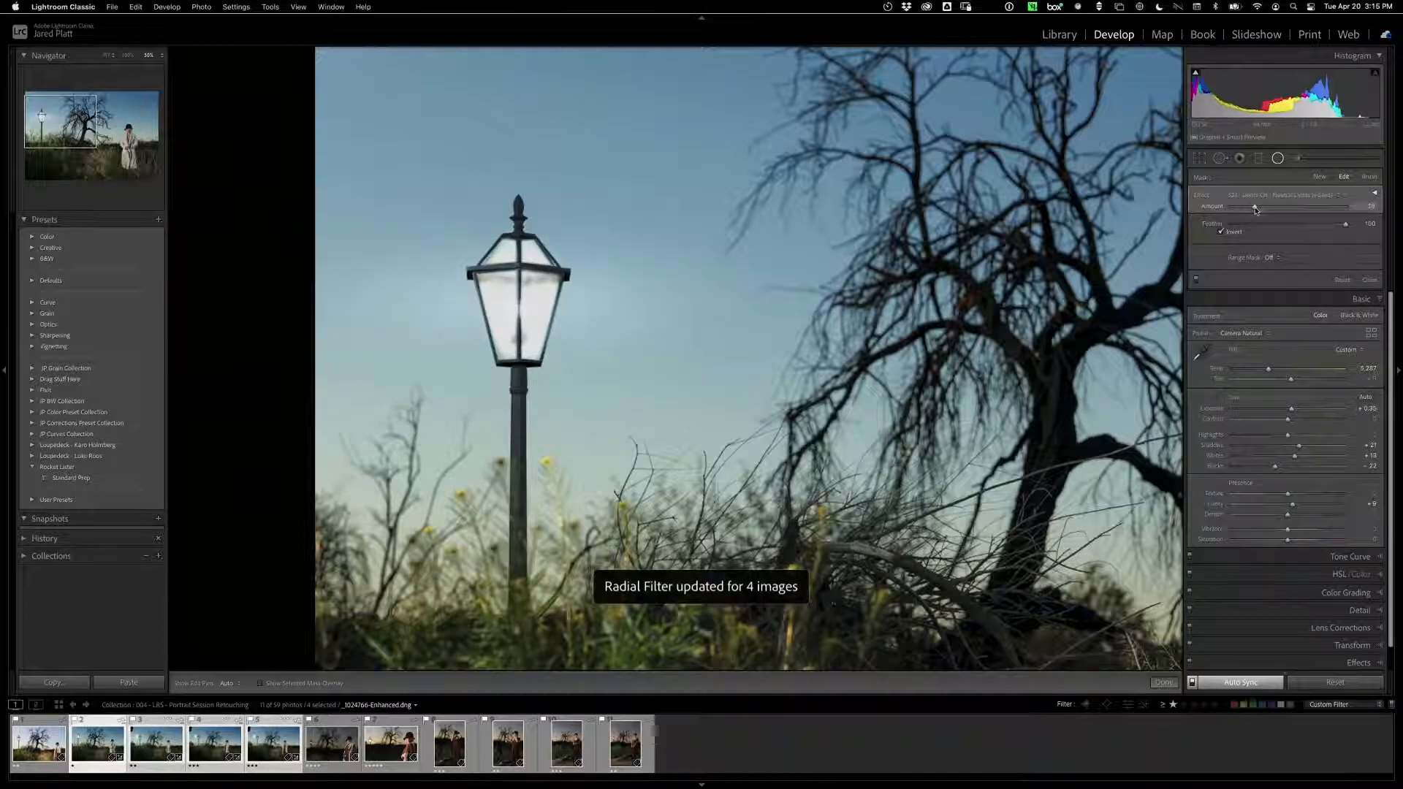
pyautogui.press('z')
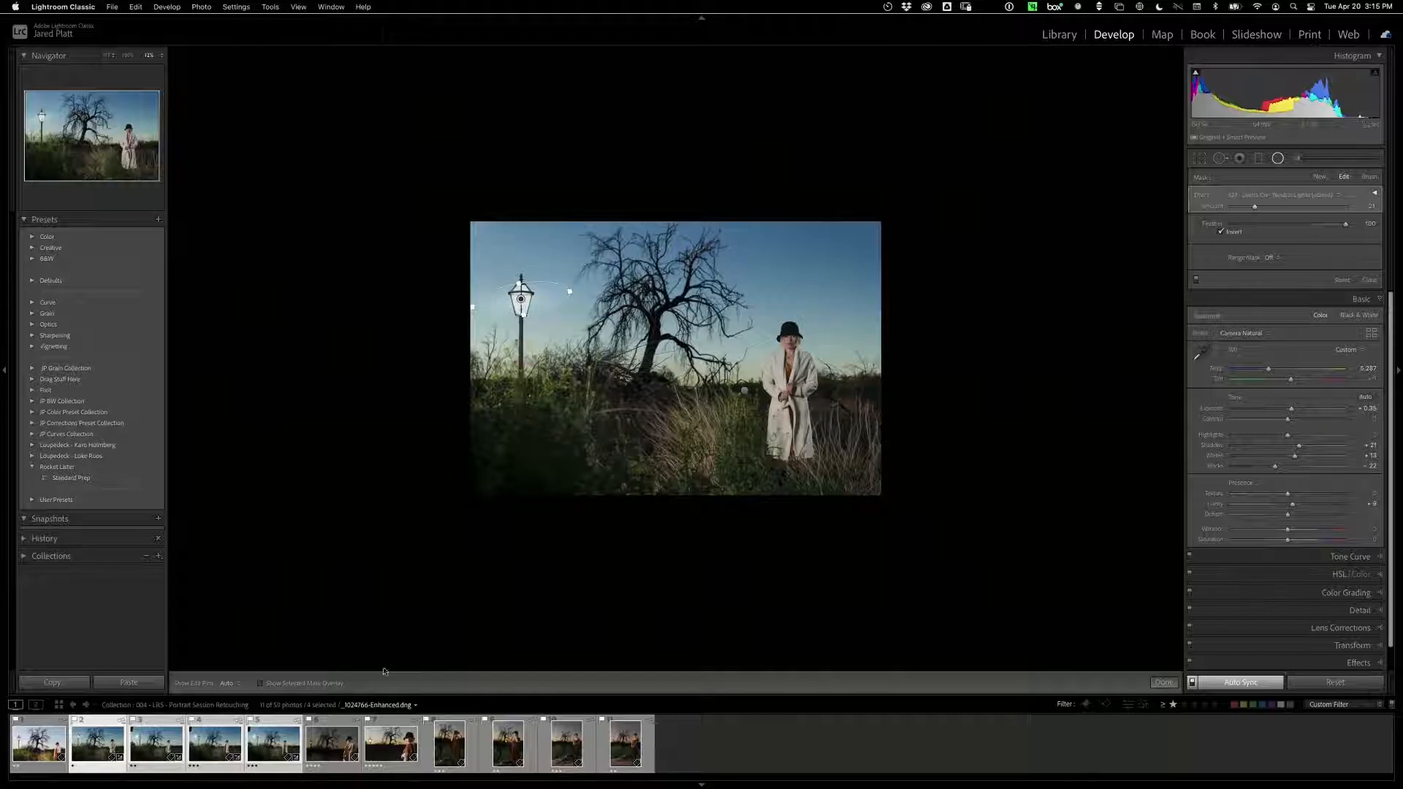
# Step: Check the synced lamp light in the neighboring photos, select only the third photo and move its radial glow onto the lamp
pyautogui.click(166, 746)
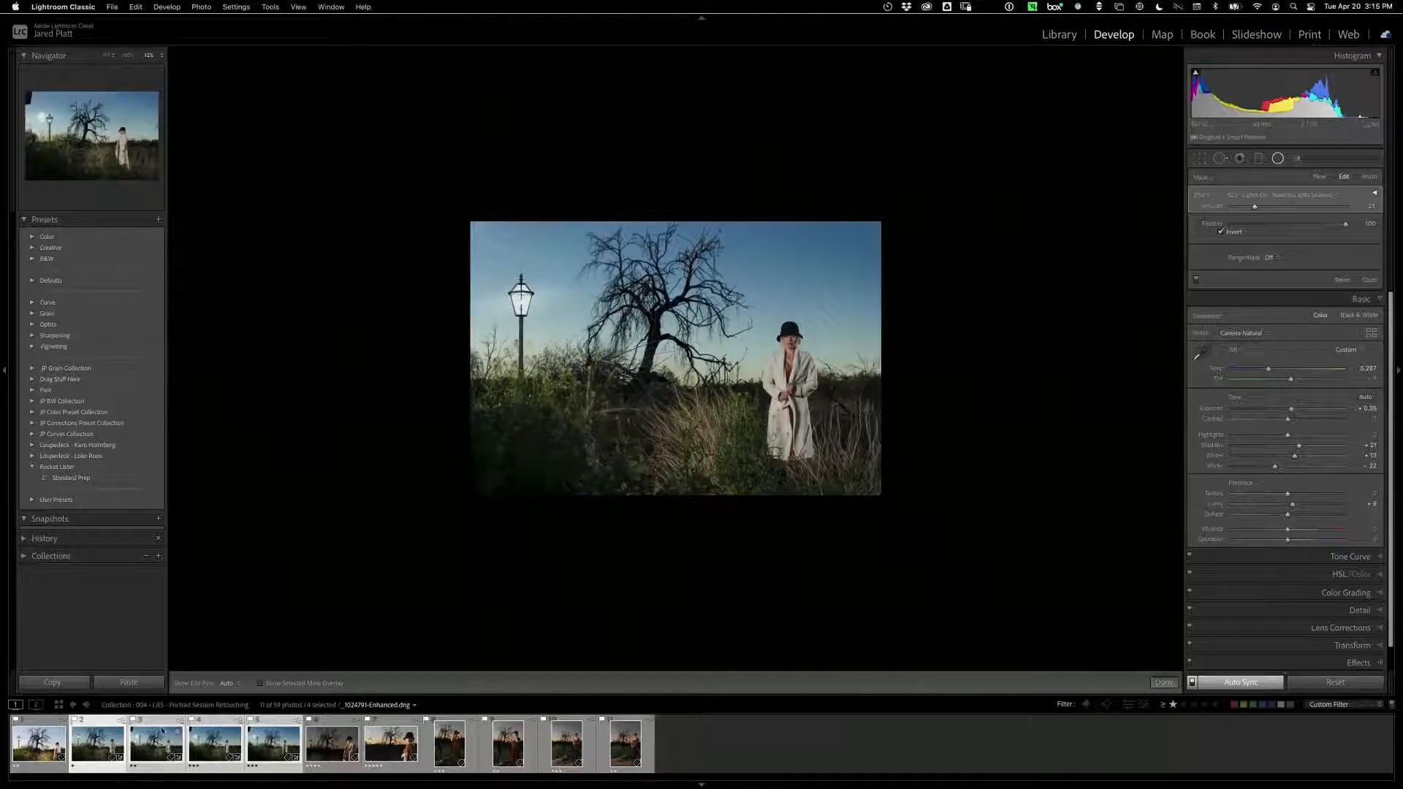
pyautogui.click(166, 747)
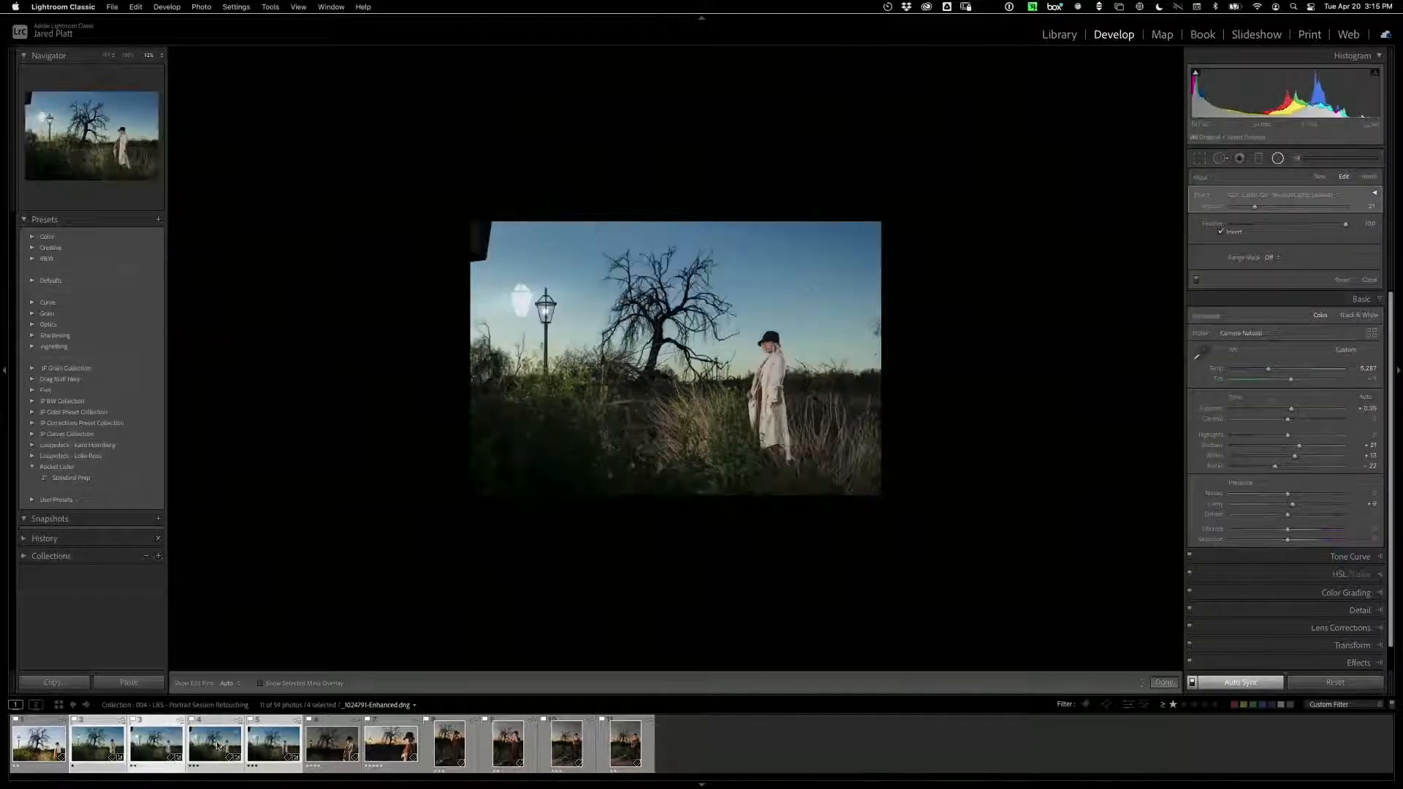
pyautogui.click(214, 745)
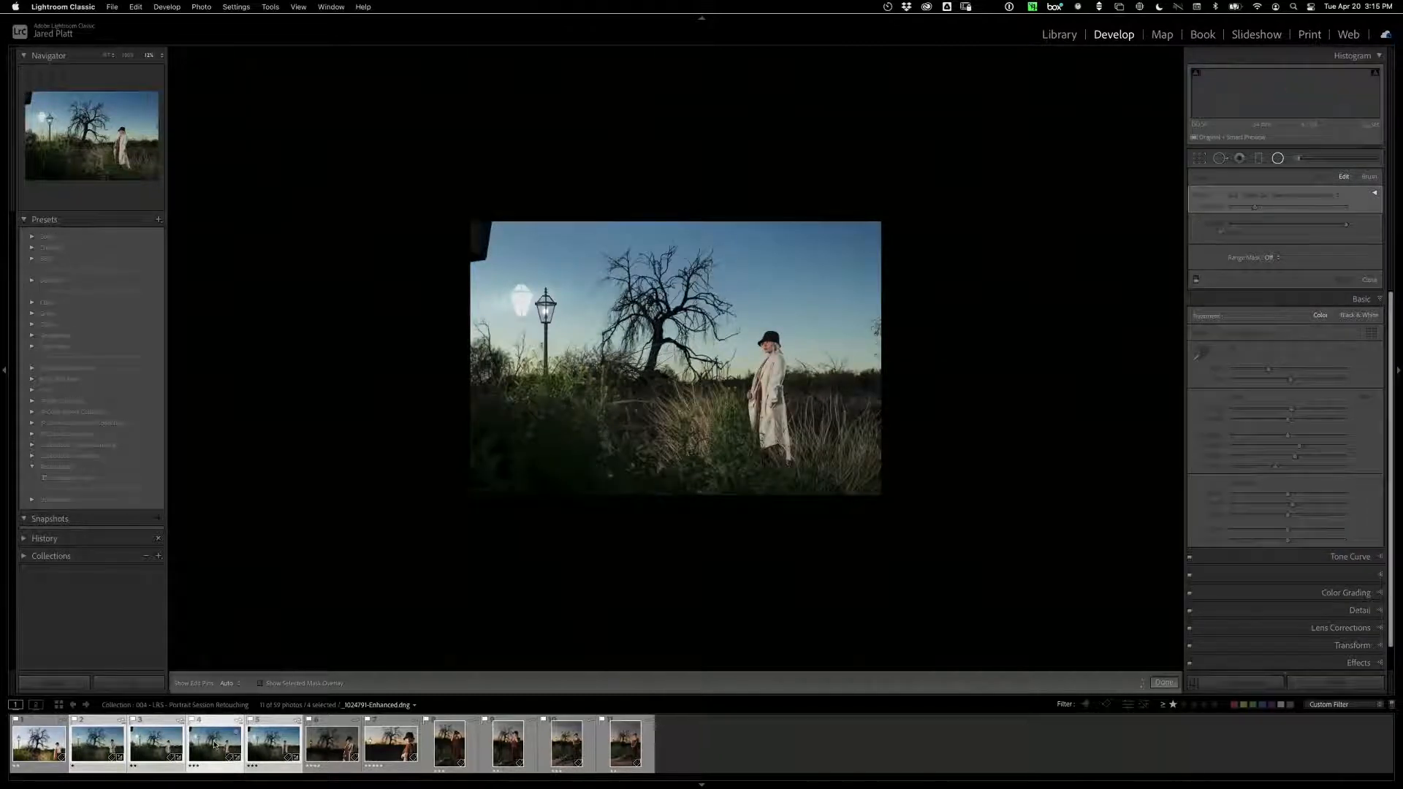
pyautogui.click(167, 746)
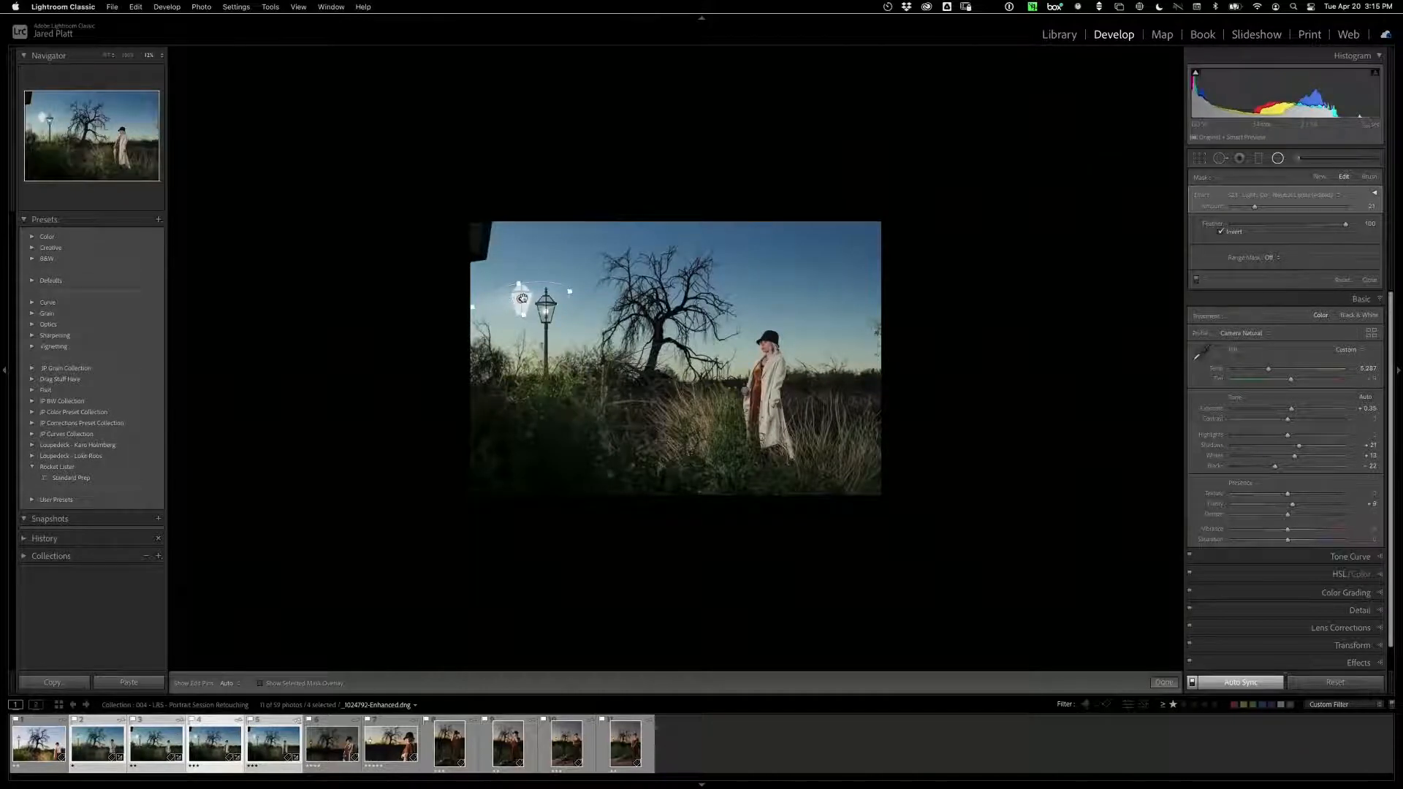
pyautogui.moveTo(521, 300)
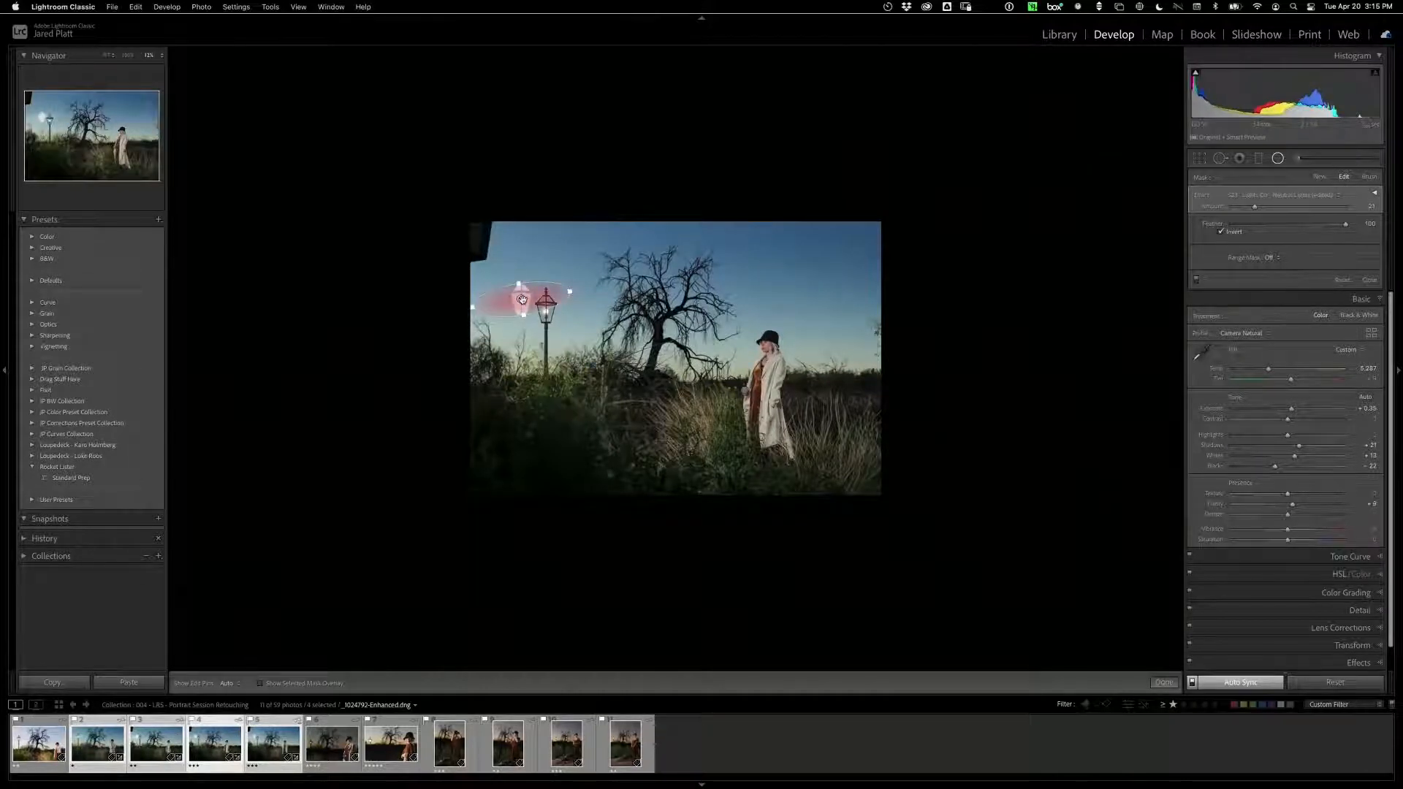
pyautogui.click(146, 747)
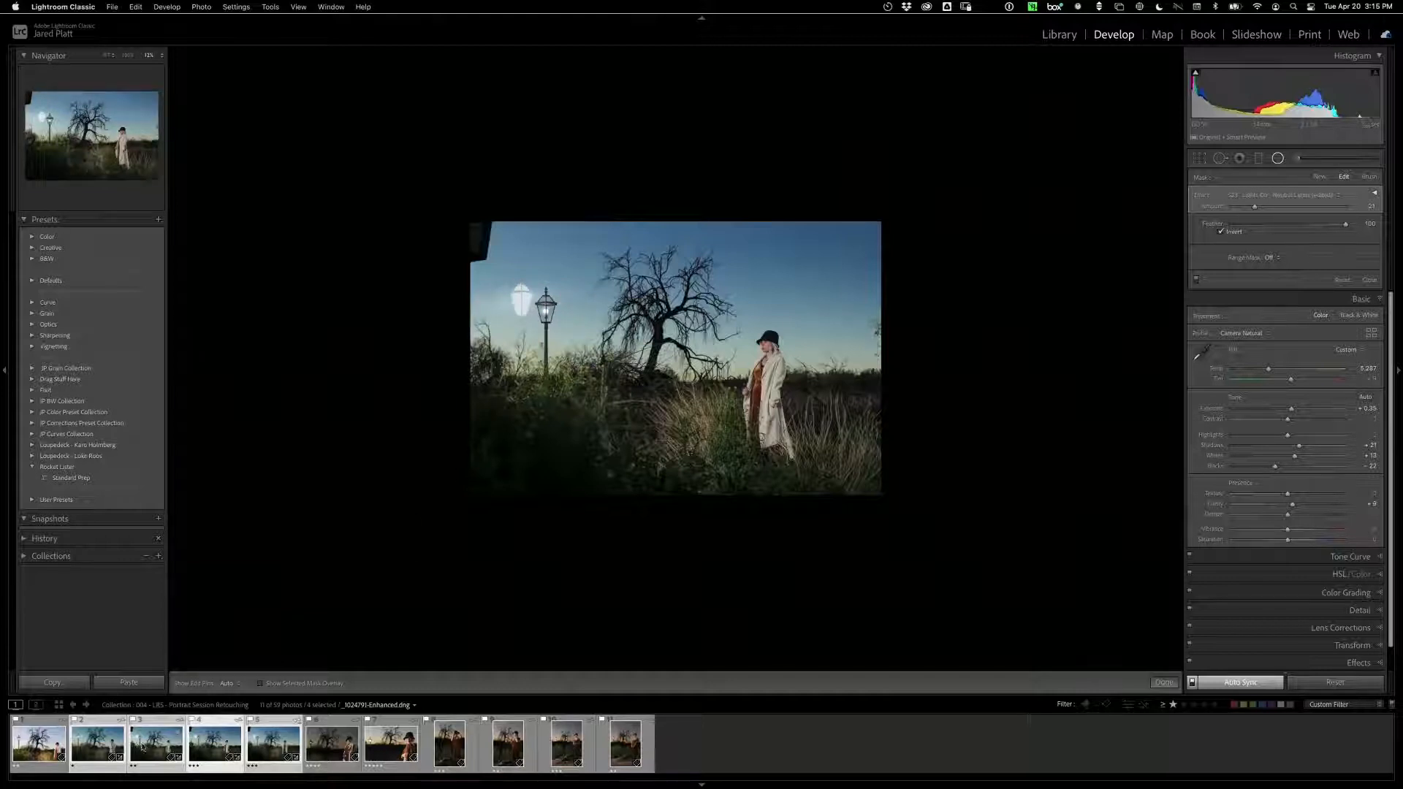
pyautogui.click(156, 738)
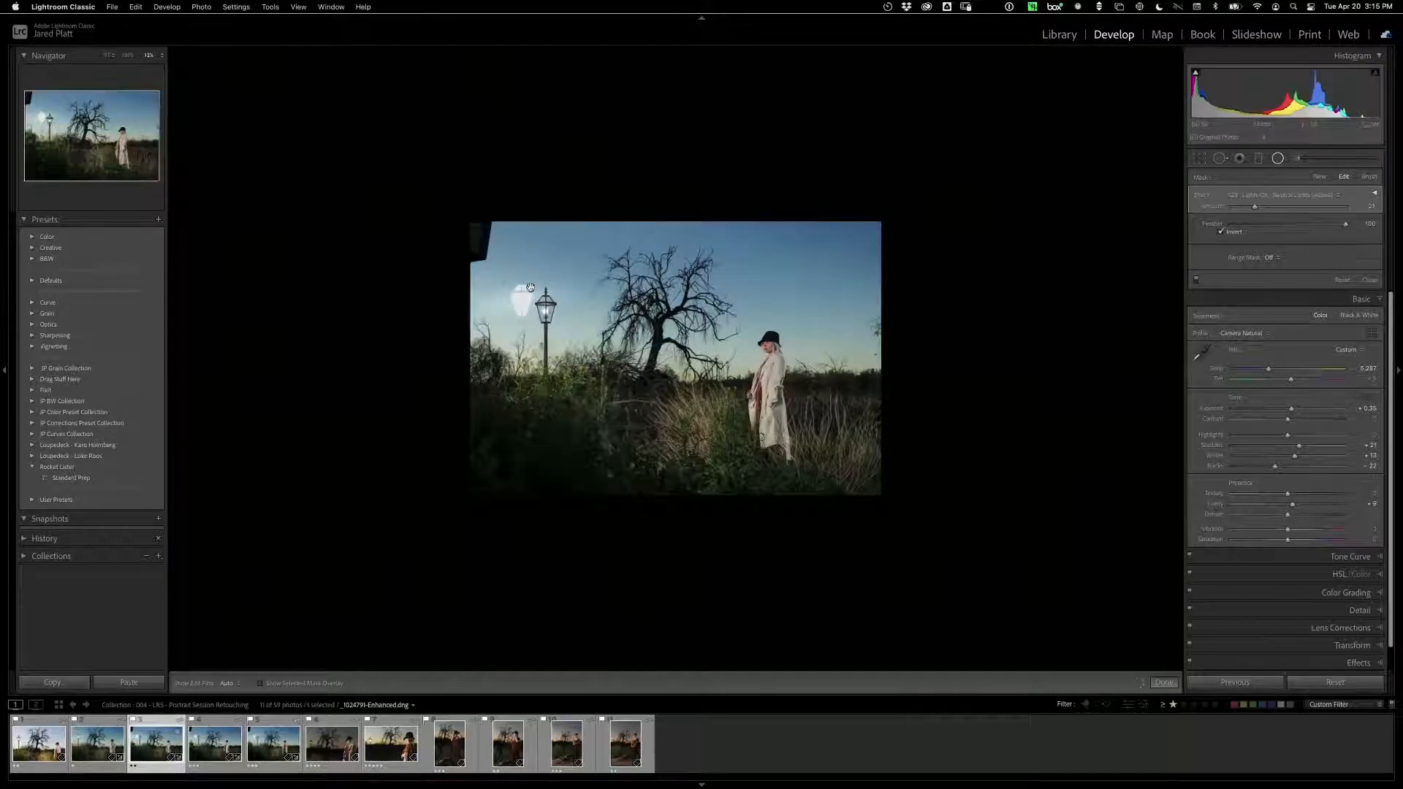
pyautogui.moveTo(520, 299); pyautogui.dragTo(546, 308)
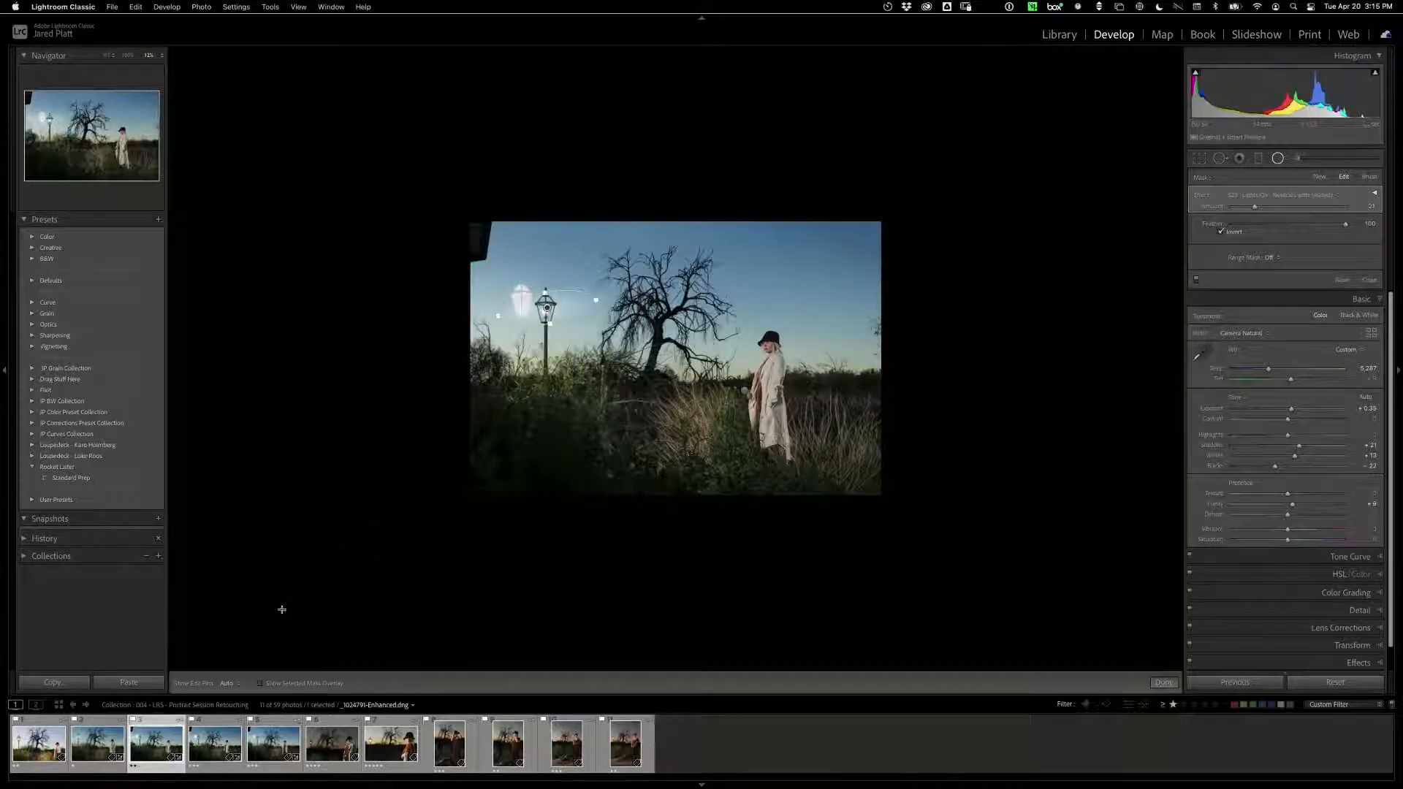
# Step: Move the radial glow onto the lamp in the fourth and fifth photos individually
pyautogui.press('super+Right')
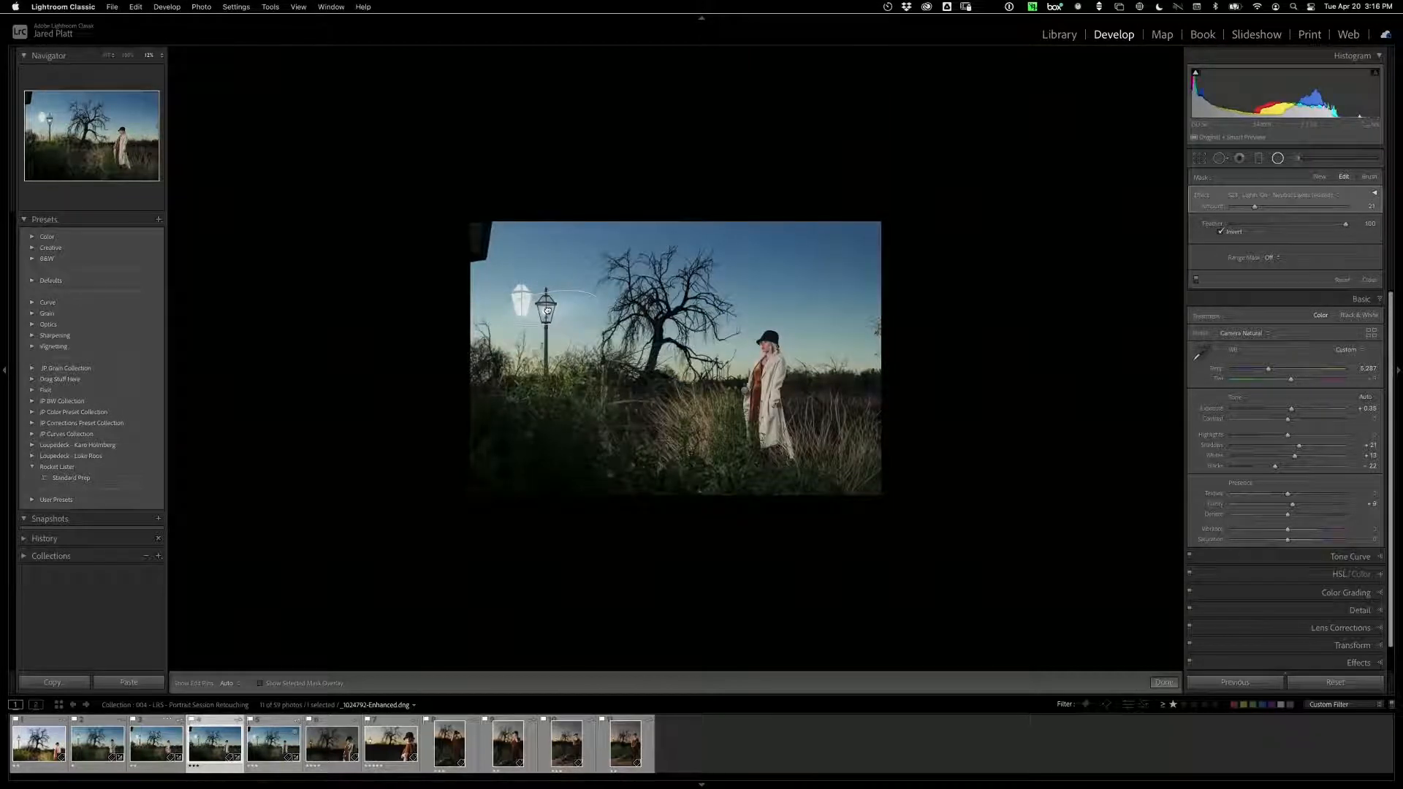
pyautogui.press('super+Right')
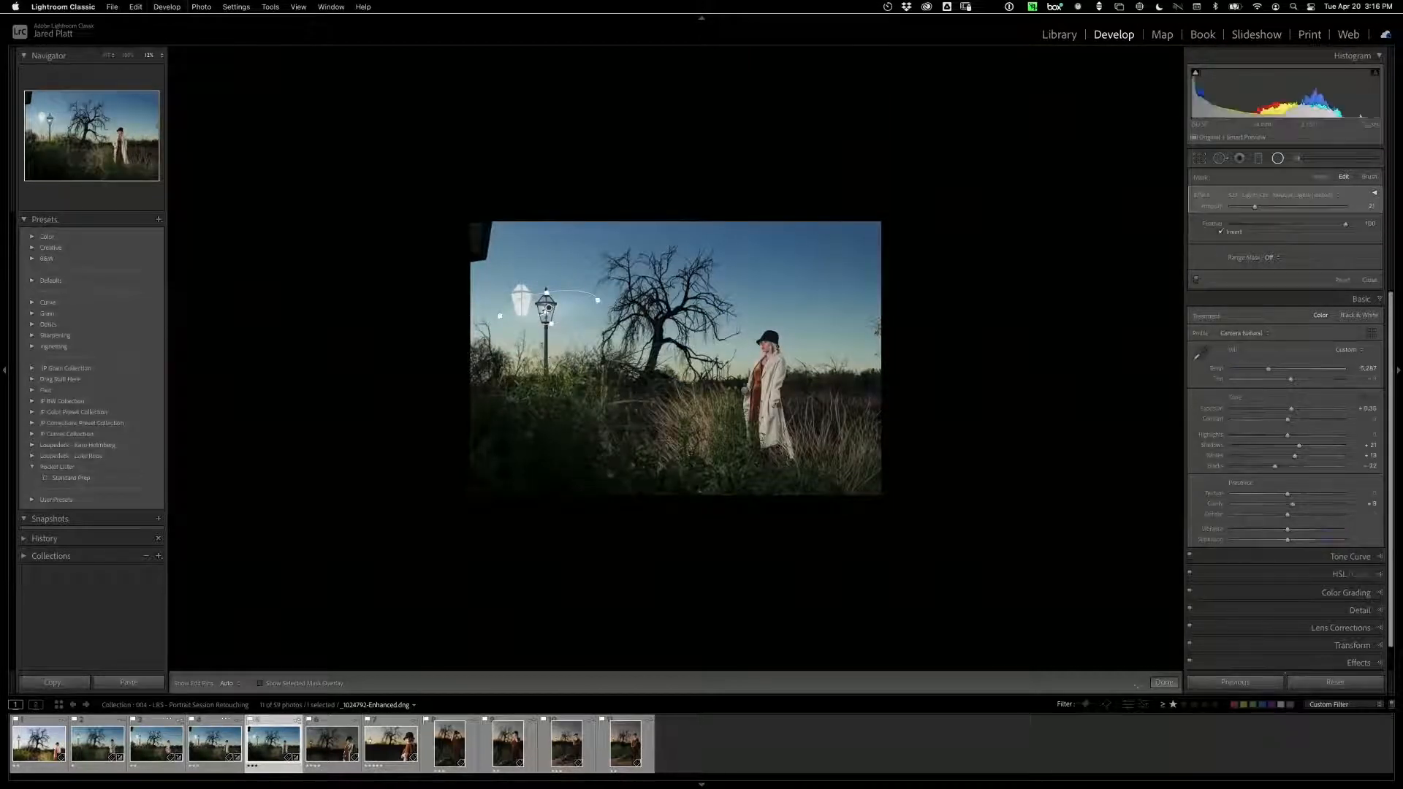
pyautogui.moveTo(520, 298); pyautogui.dragTo(547, 312)
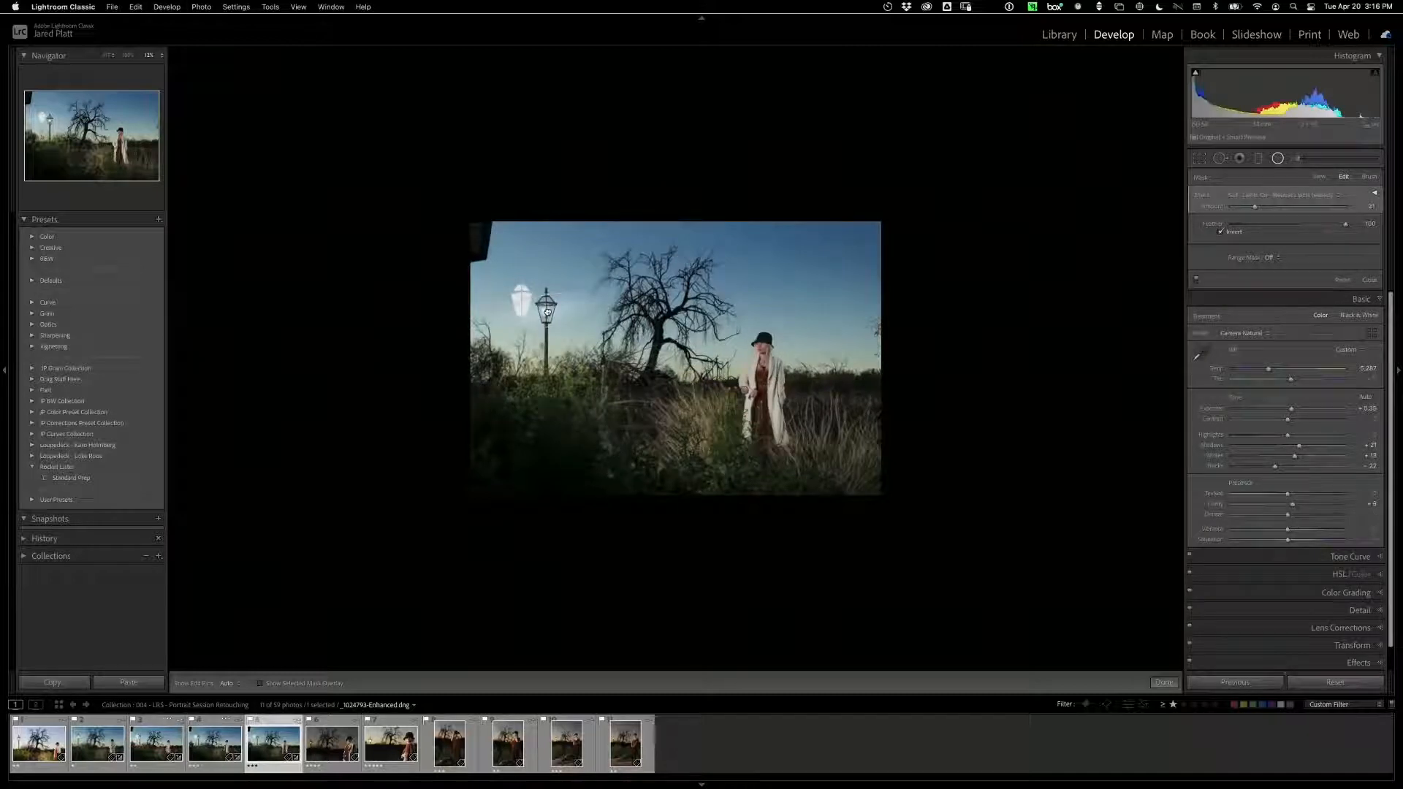
# Step: Reposition the adjustment brush's lamp-light mask over the street lamp in the fifth photo
pyautogui.click(1297, 159)
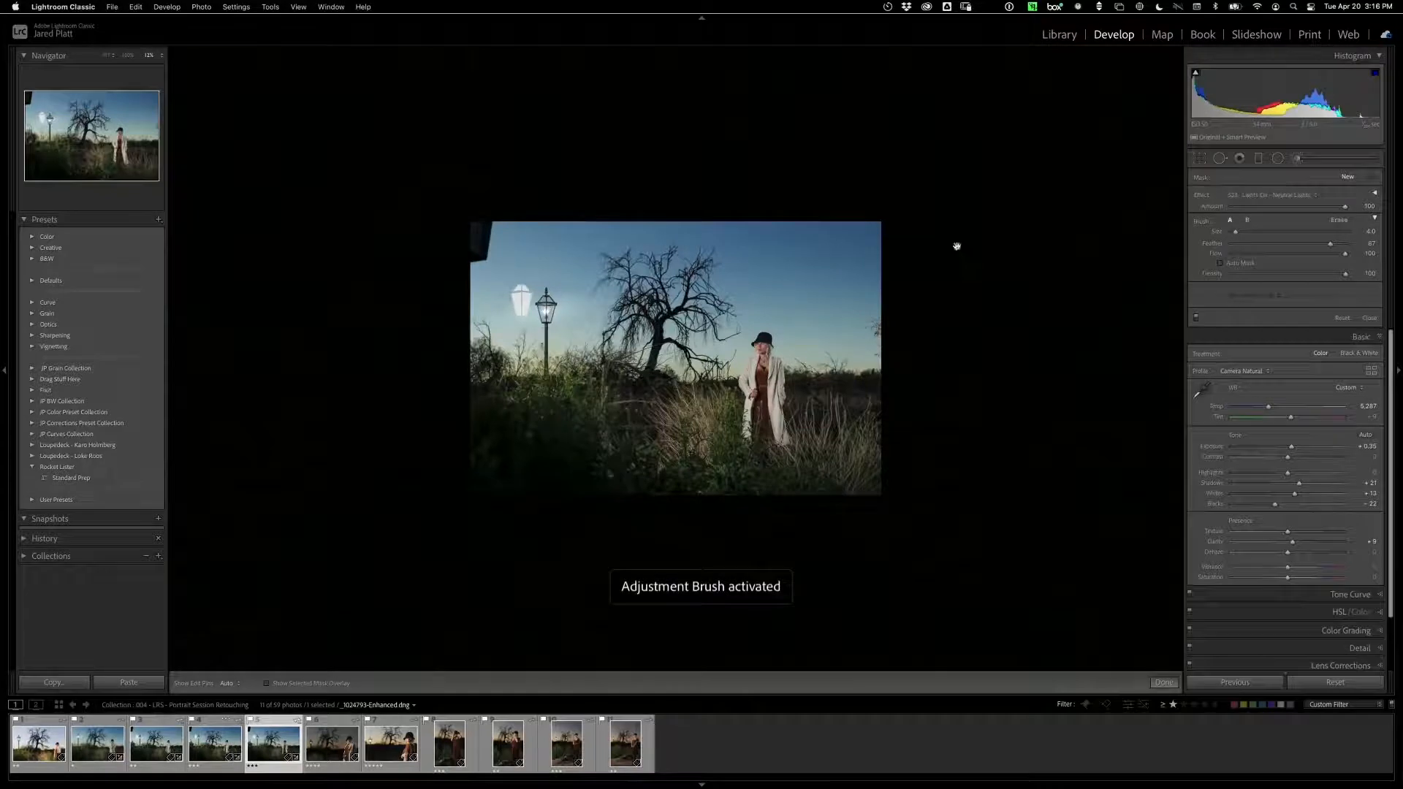
pyautogui.click(520, 304)
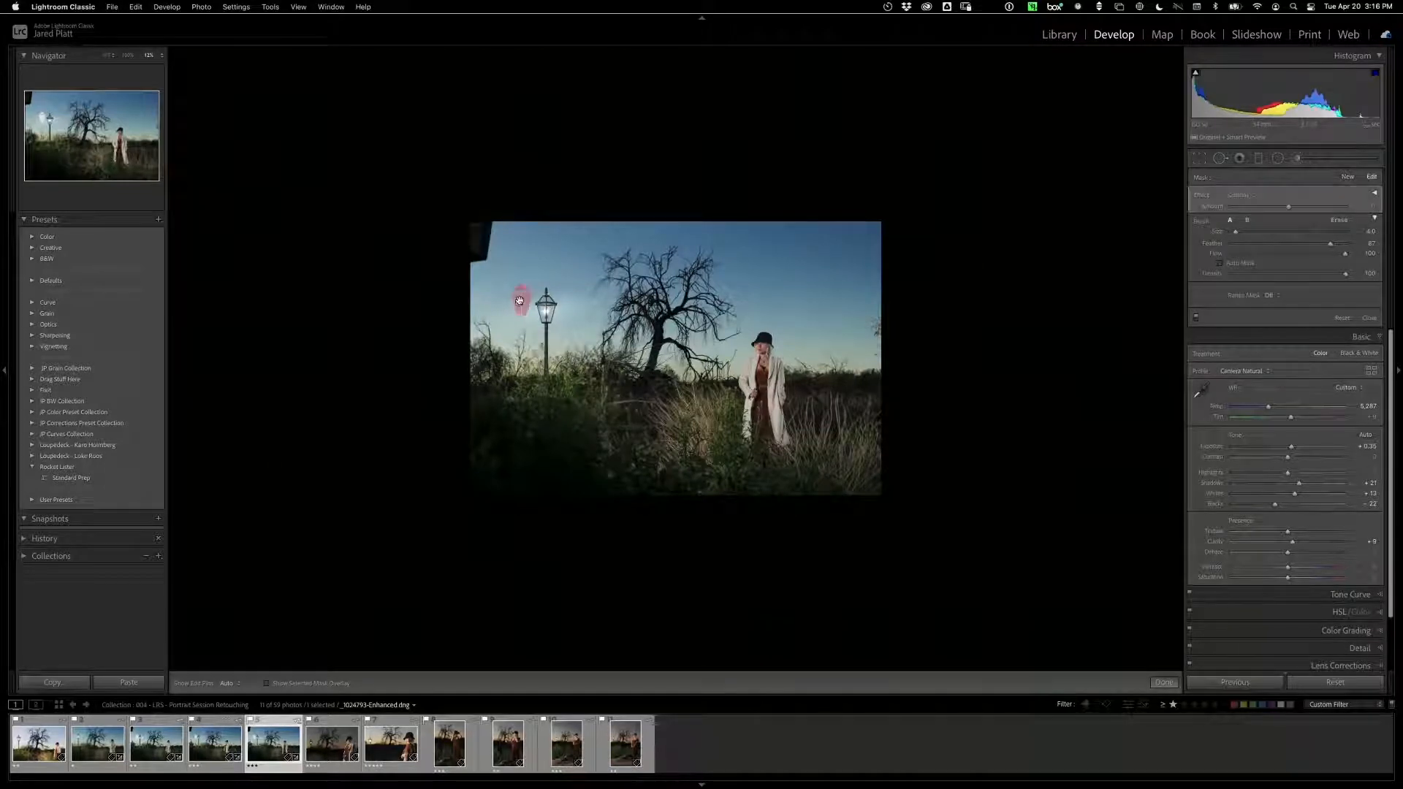
pyautogui.moveTo(520, 303); pyautogui.dragTo(544, 311)
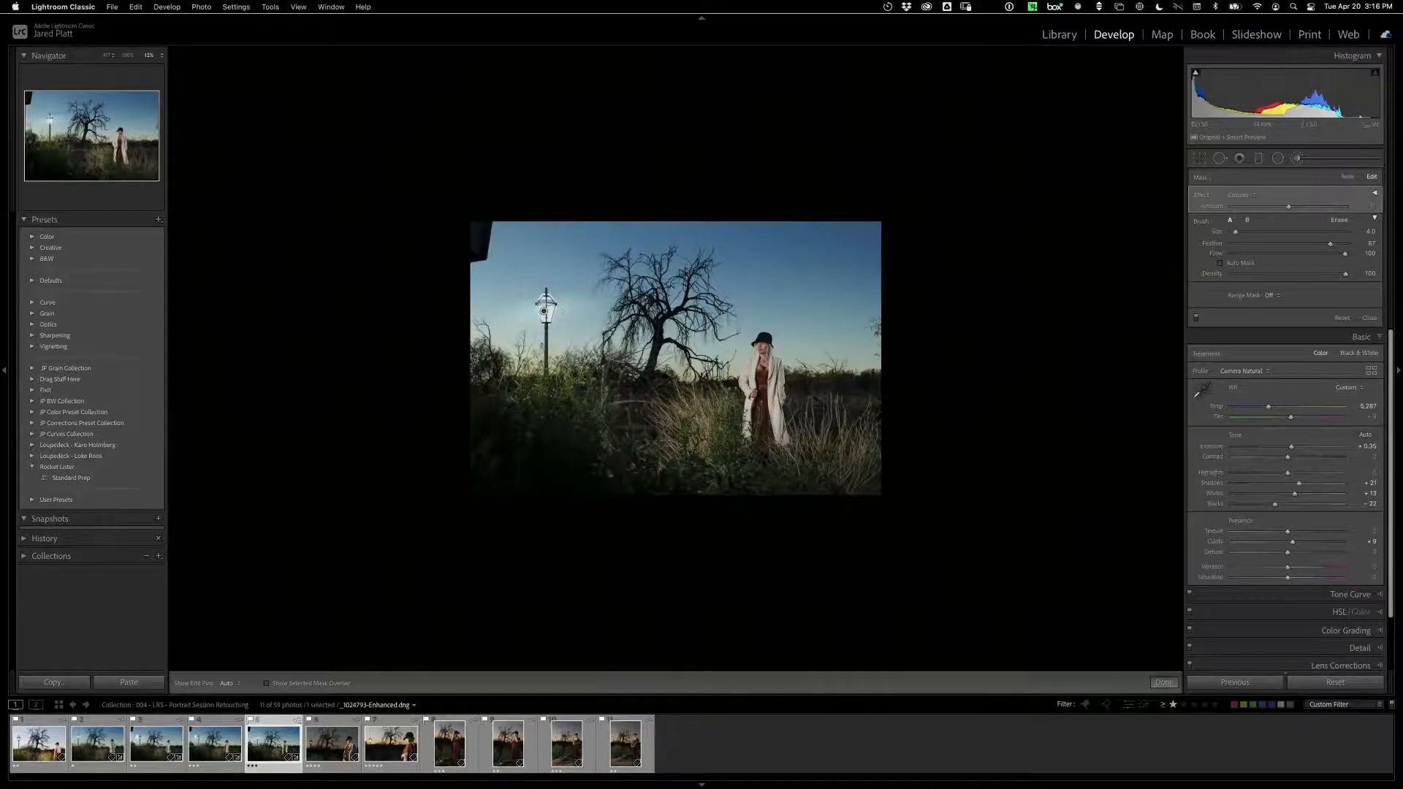
# Step: Erase the brushed light spilling over the lamp's frame and outer edges with the size 2.0 Auto Mask erase brush
pyautogui.press('super+equal')
pyautogui.press('super+equal')
pyautogui.press('super+equal')
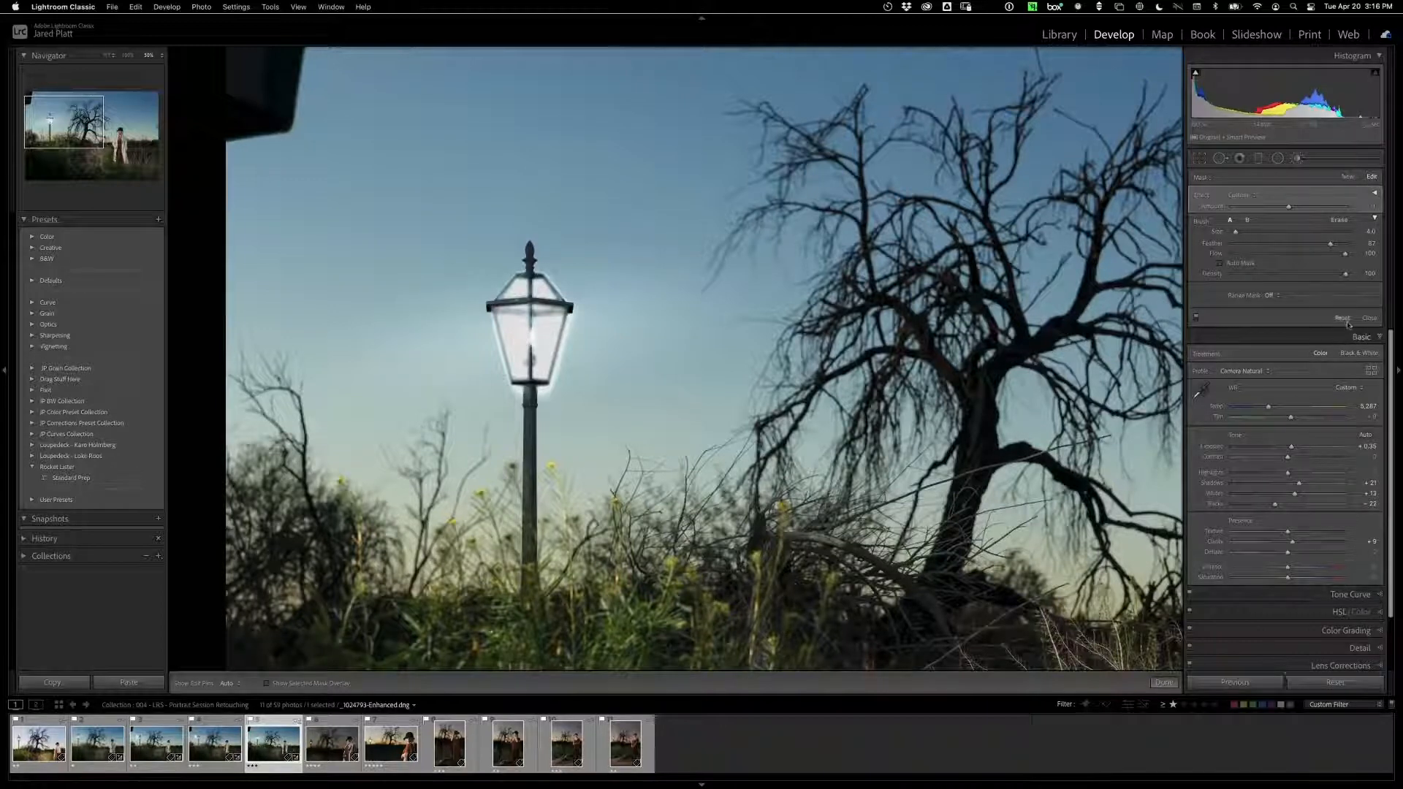
pyautogui.click(1340, 220)
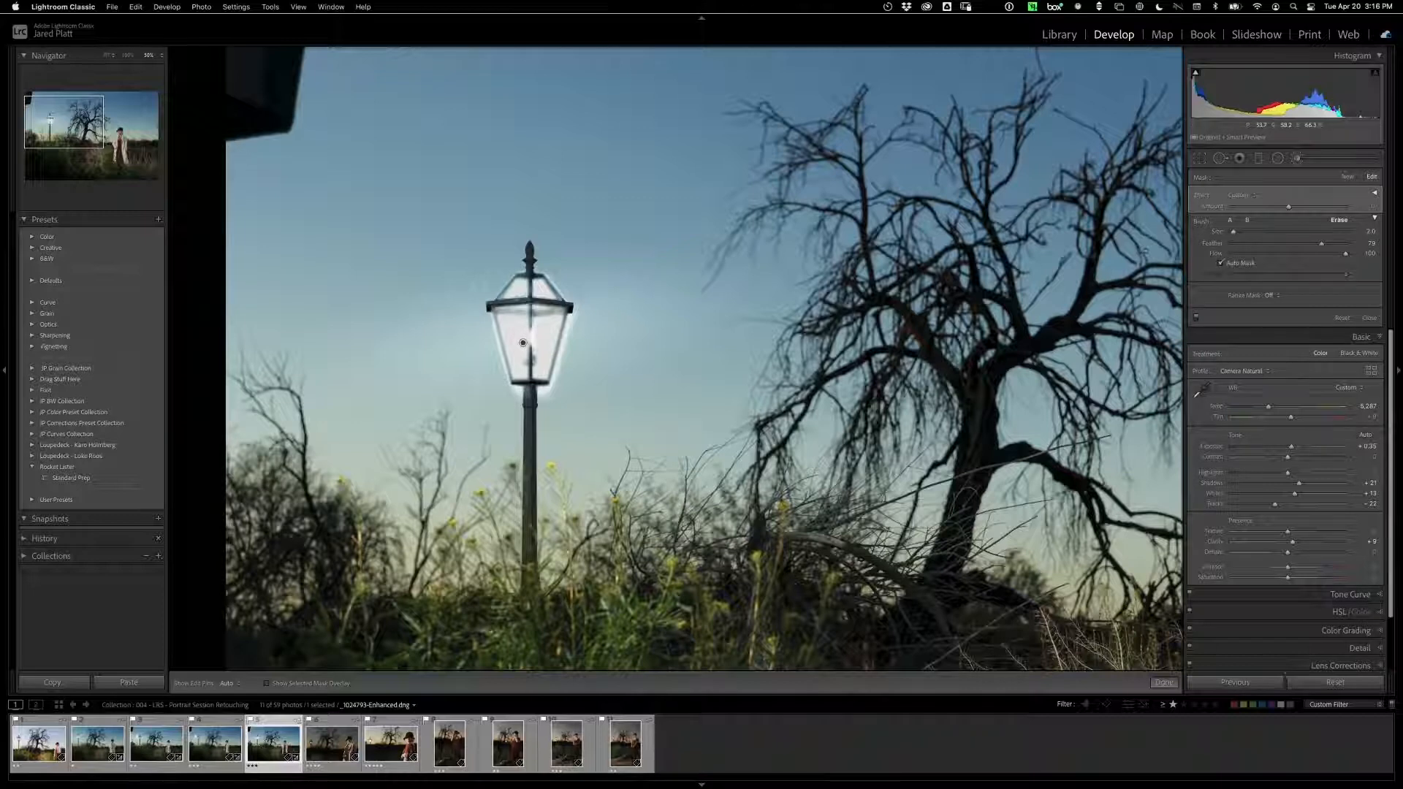
pyautogui.press('h')
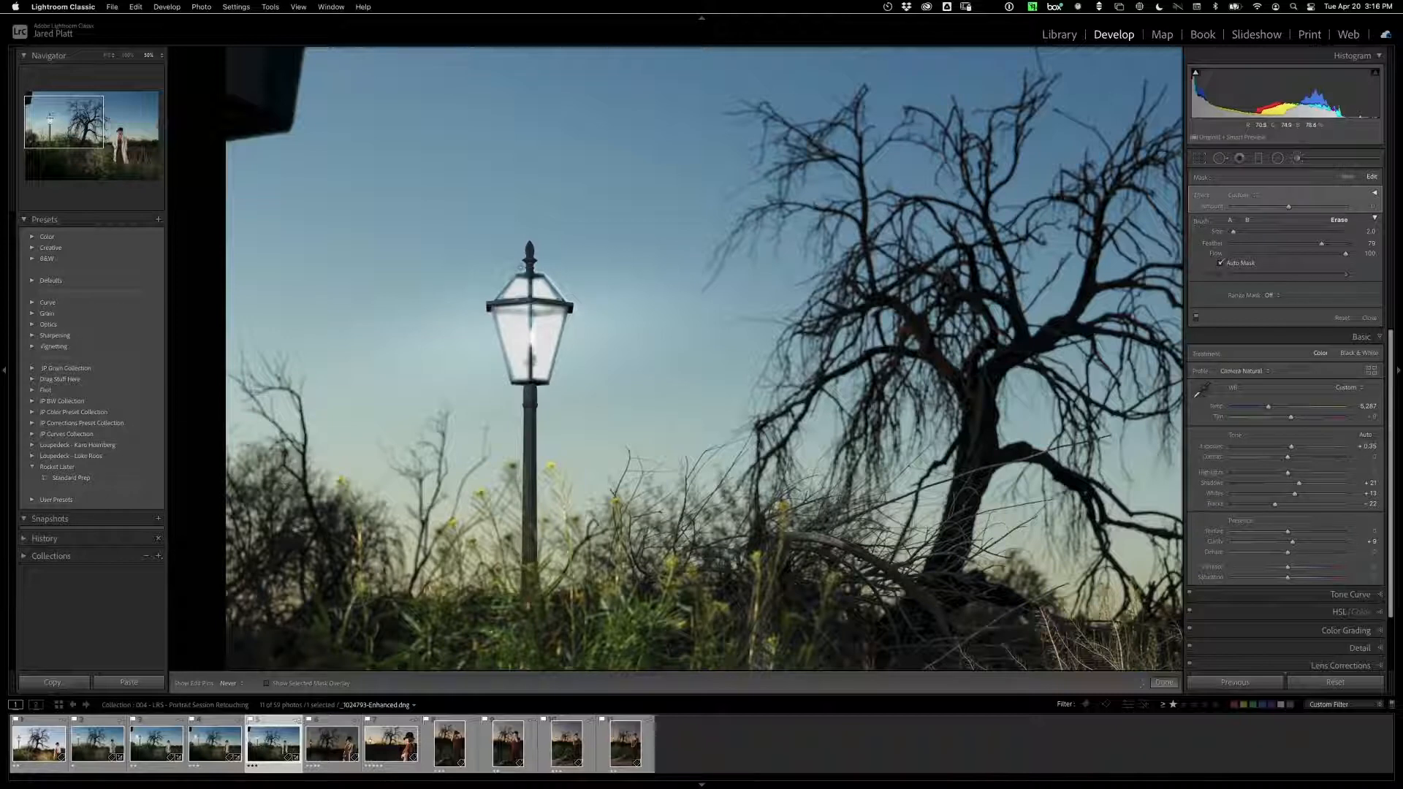
pyautogui.moveTo(547, 270); pyautogui.dragTo(555, 283)
pyautogui.press('h')
pyautogui.press('super+equal')
pyautogui.press('super+equal')
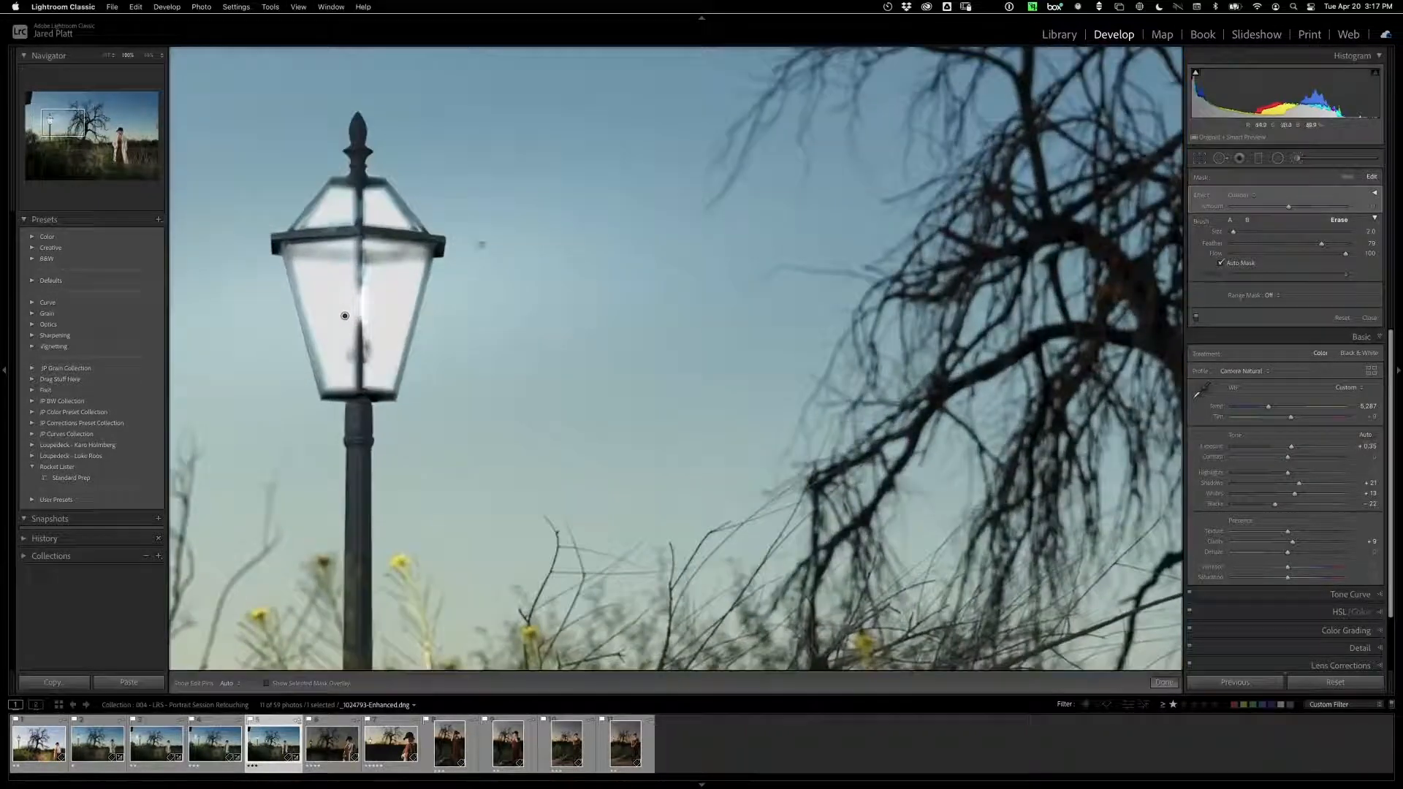
pyautogui.press('h')
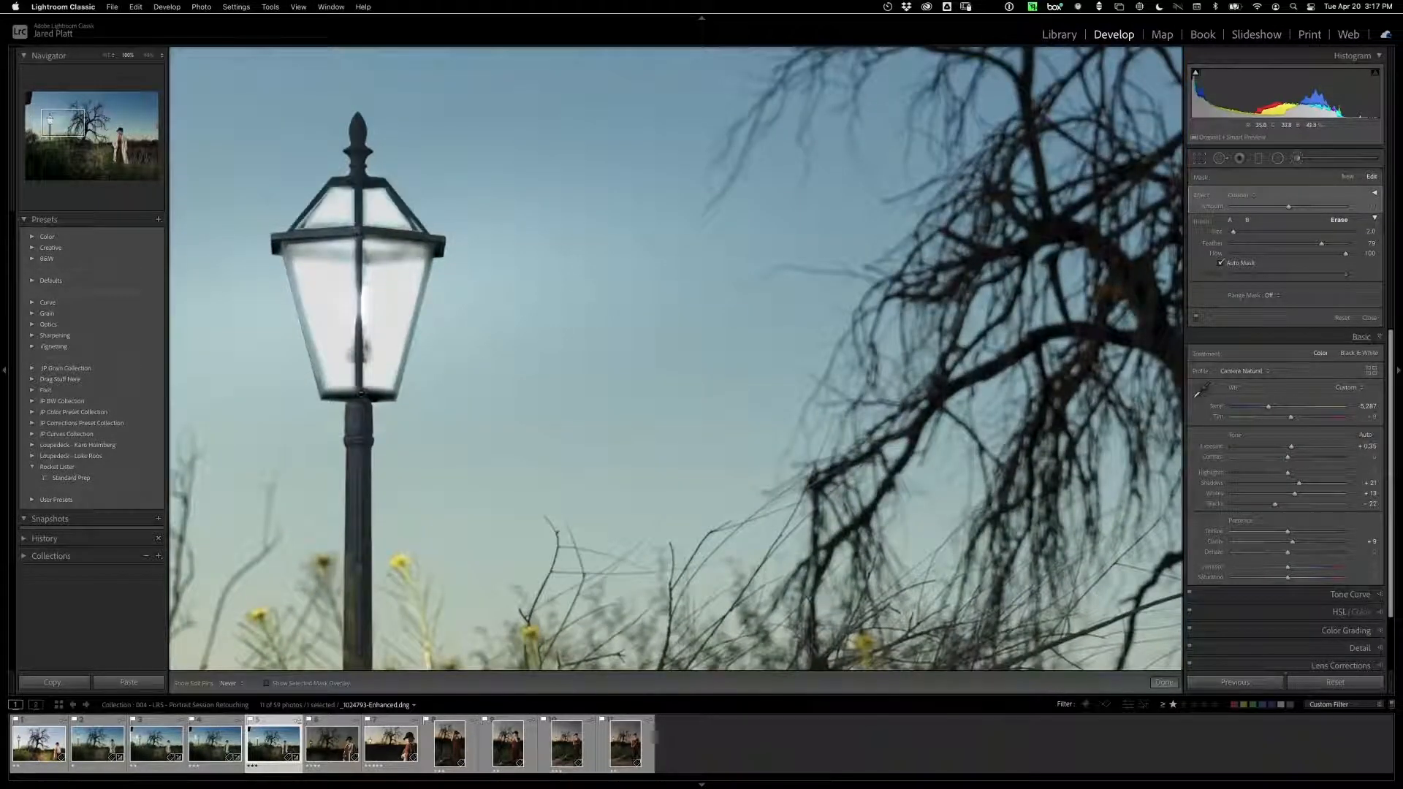
pyautogui.moveTo(353, 398)
pyautogui.mouseDown()
pyautogui.moveTo(321, 394)
pyautogui.moveTo(287, 250)
pyautogui.mouseUp()
pyautogui.press('h')
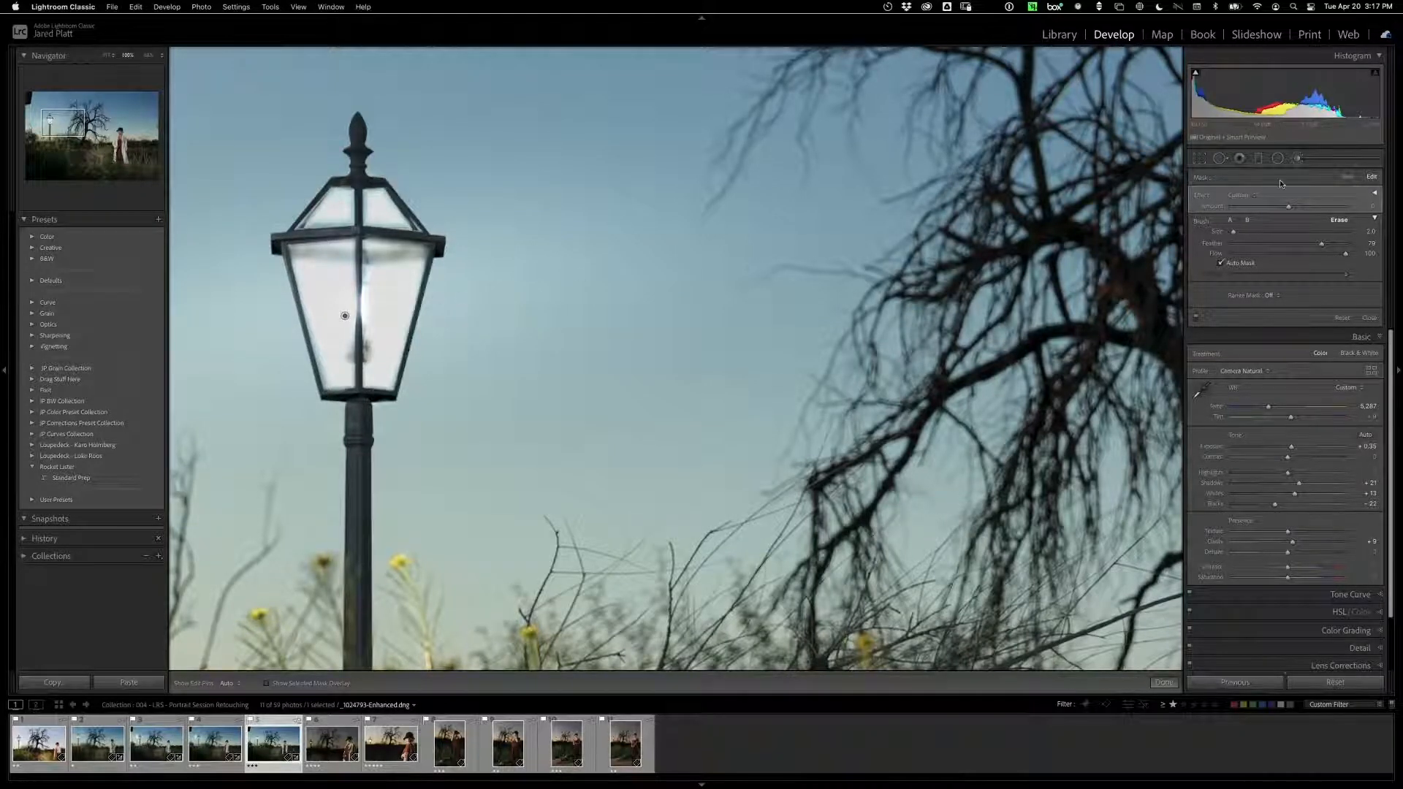
# Step: Paint the light back in beside the lamp's center bar with brush A at size 2.0 and Auto Mask off
pyautogui.click(1231, 219)
pyautogui.press('[')
pyautogui.press('[')
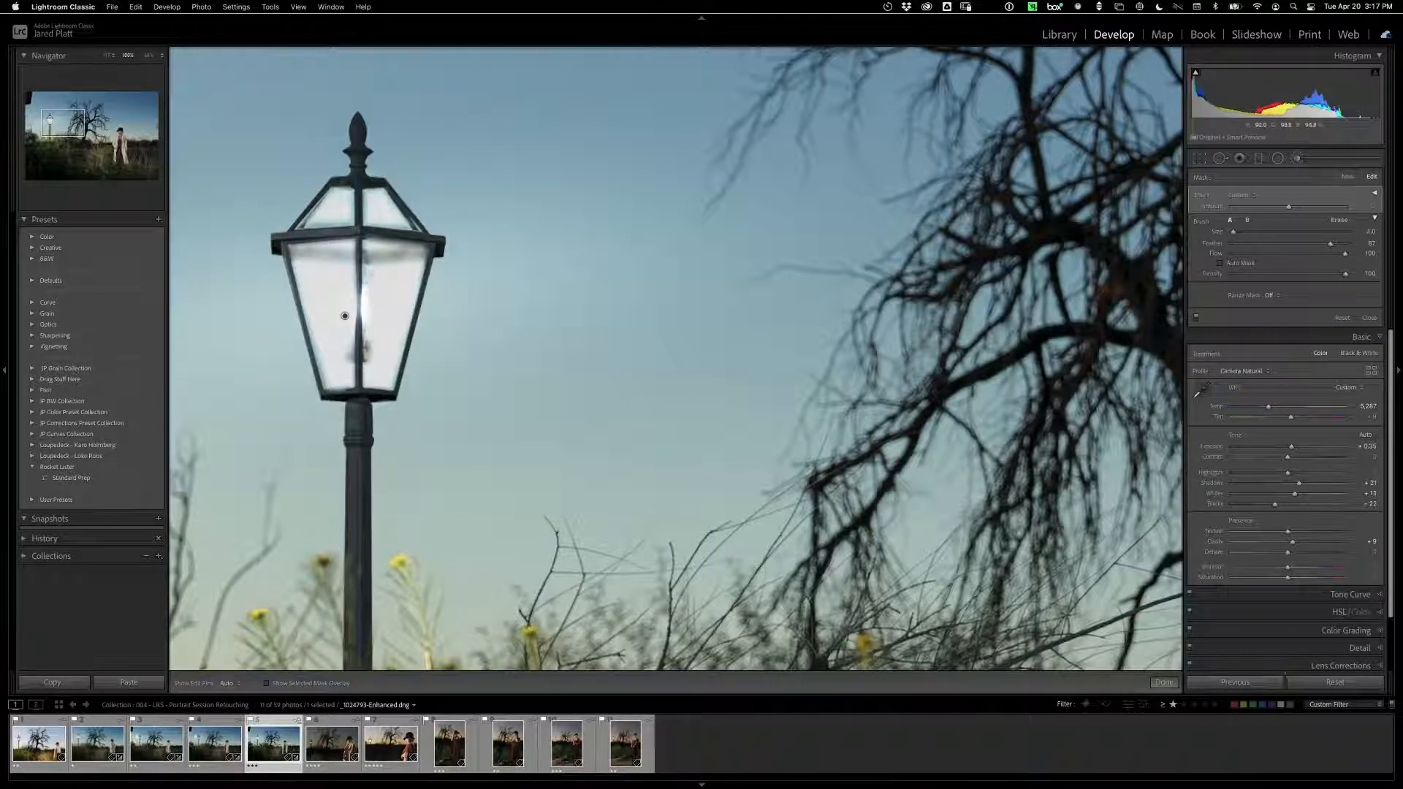
pyautogui.press('h')
pyautogui.moveTo(366, 280)
pyautogui.mouseDown()
pyautogui.moveTo(365, 256)
pyautogui.moveTo(367, 362)
pyautogui.mouseUp()
pyautogui.press('z')
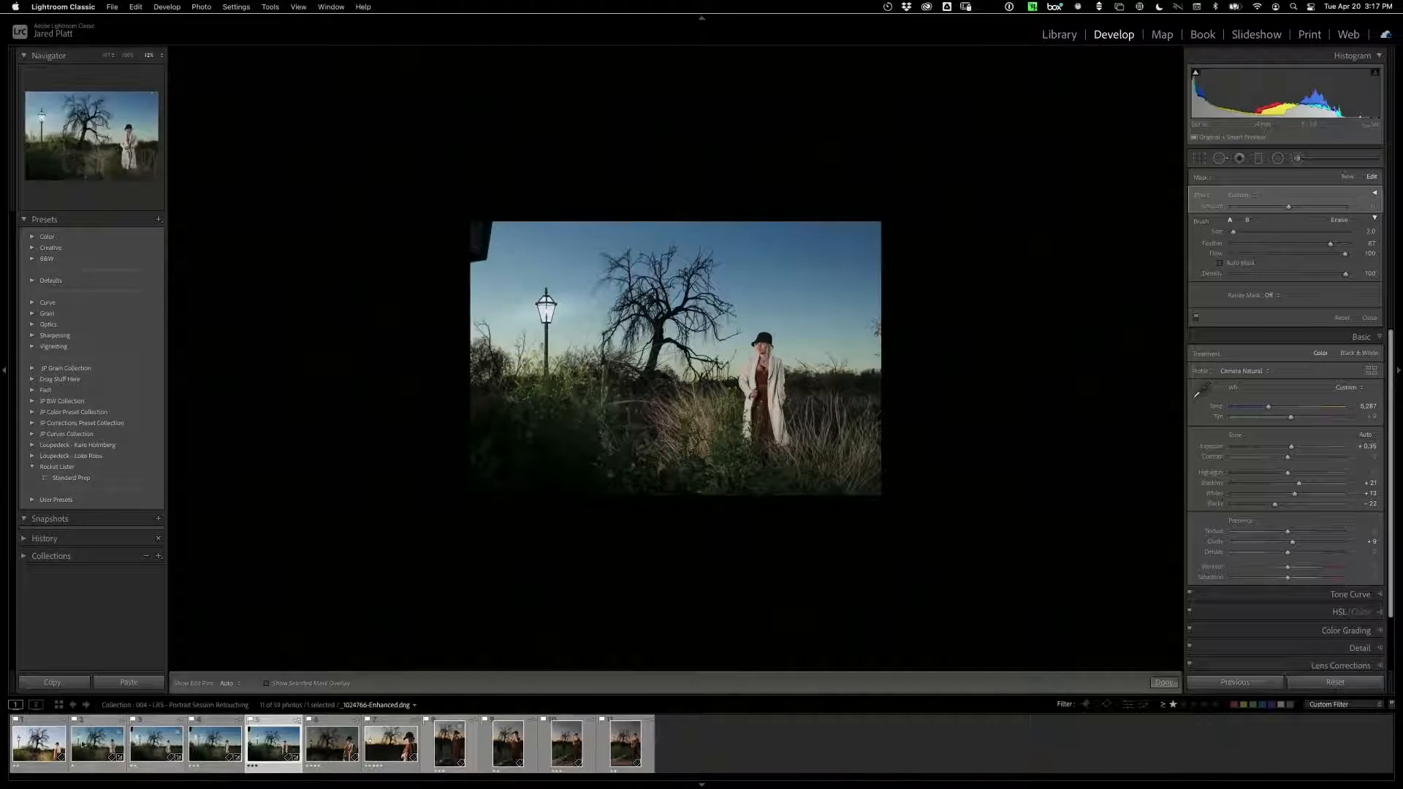
# Step: Select the second through fifth photos together for Auto Sync, with the fourth photo as the active one
pyautogui.click(167, 747)
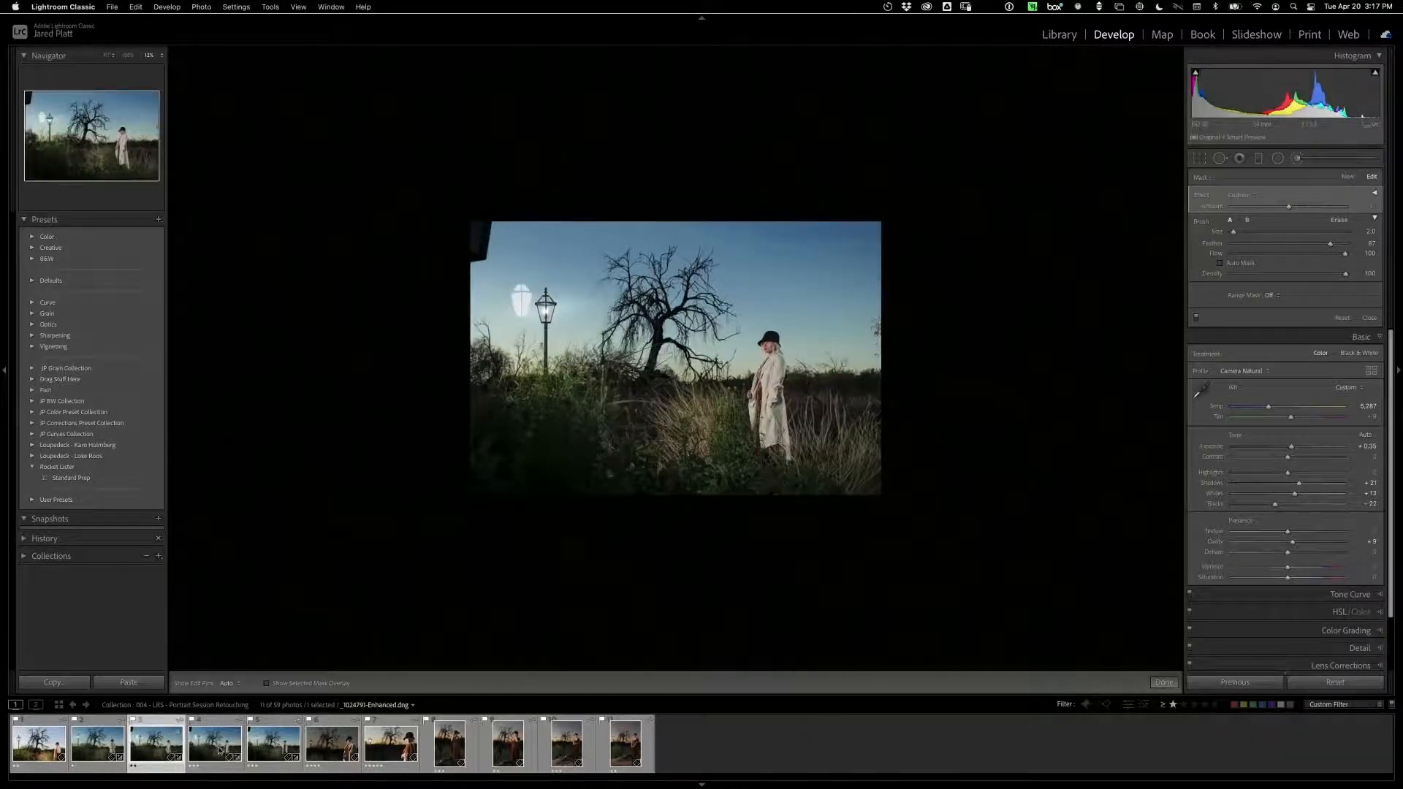
pyautogui.click(218, 747)
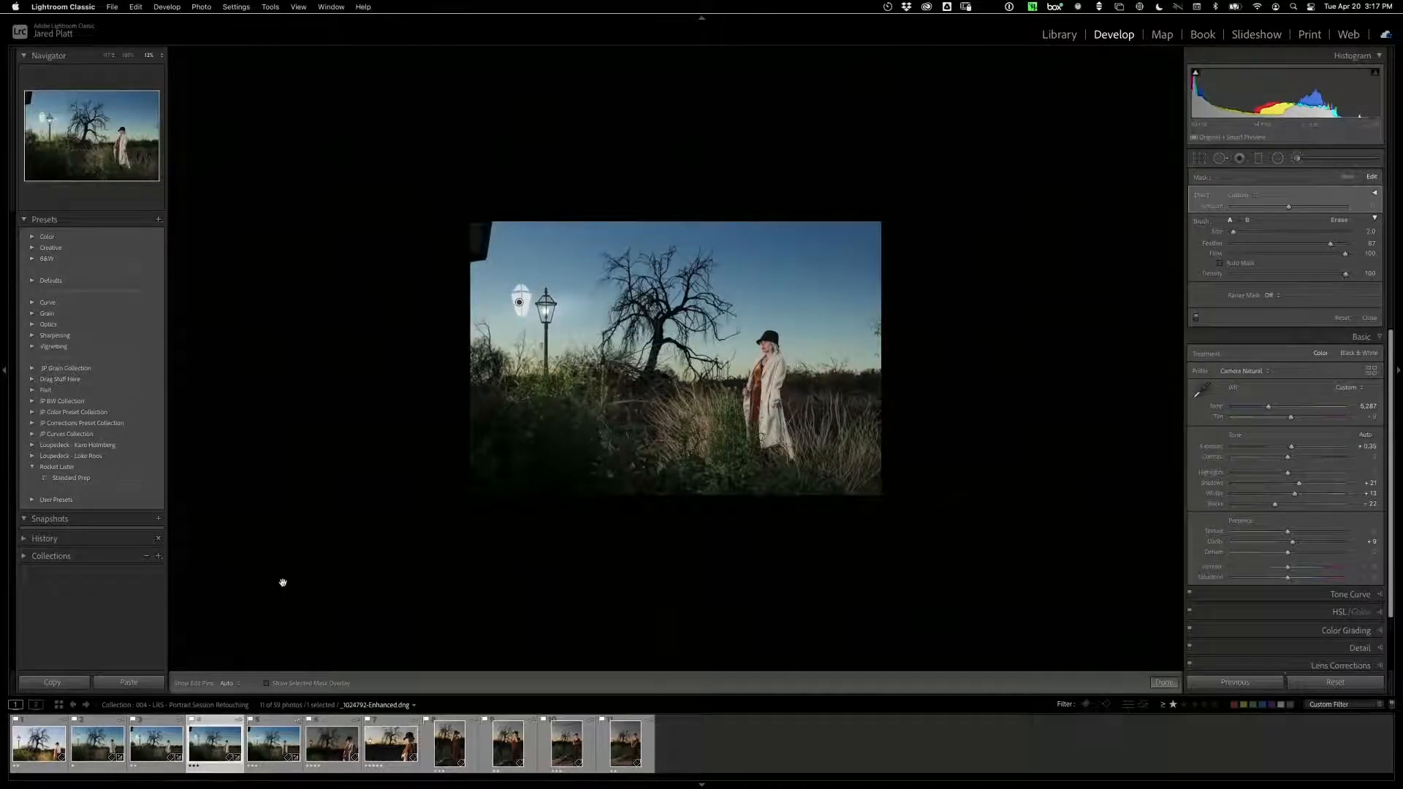
pyautogui.keyDown('super'); pyautogui.click(285, 755); pyautogui.keyUp('super')
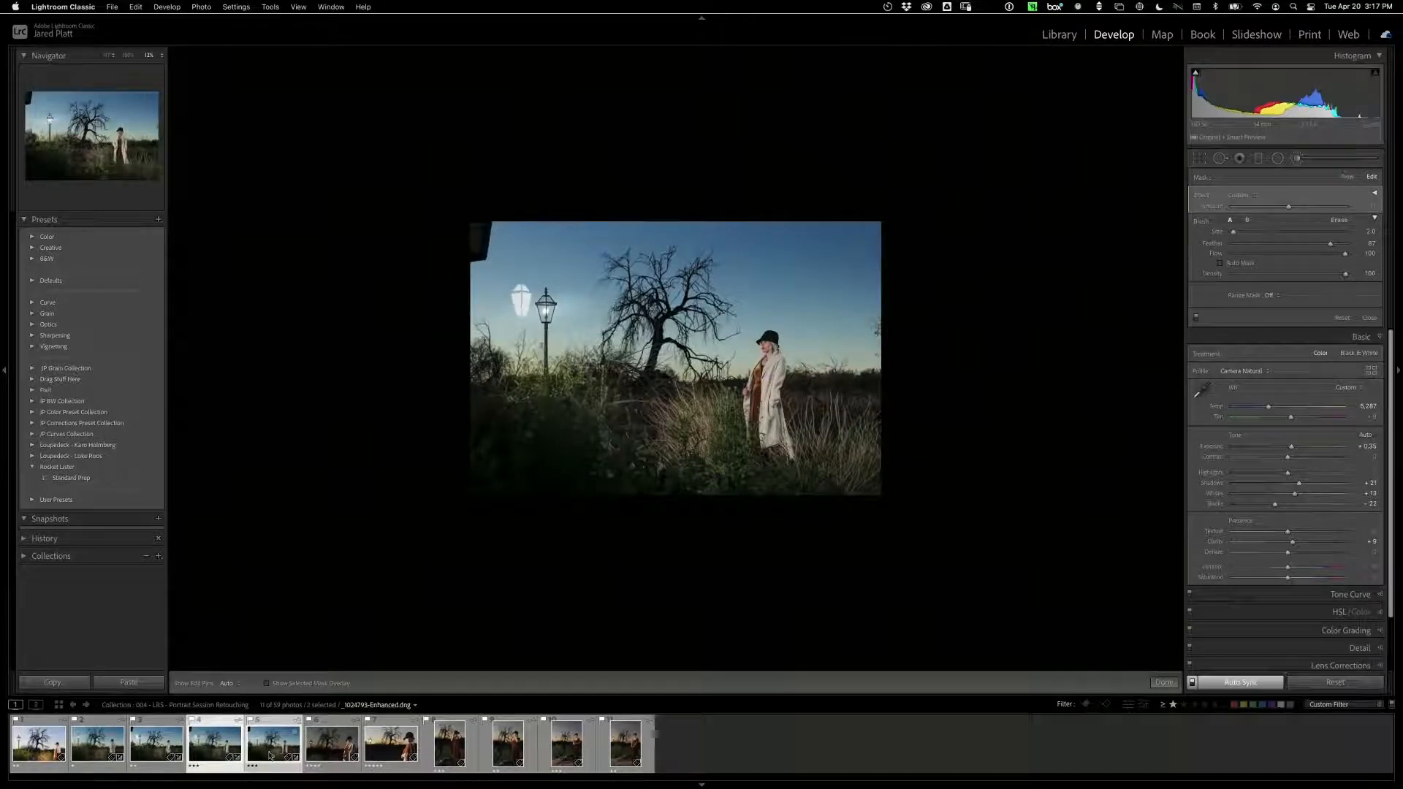
pyautogui.keyDown('super'); pyautogui.click(156, 745); pyautogui.keyUp('super')
pyautogui.keyDown('super'); pyautogui.click(95, 746); pyautogui.keyUp('super')
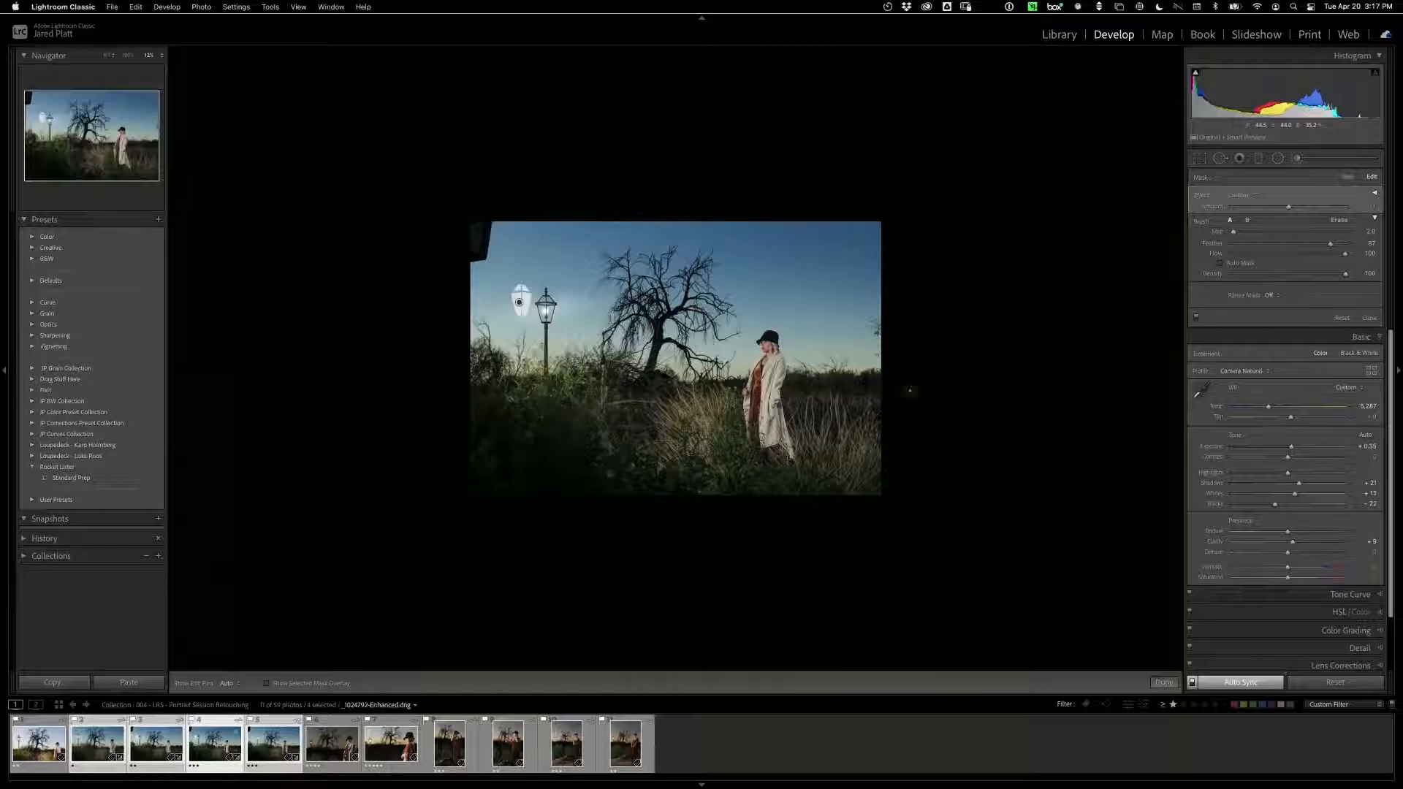
# Step: Reset the adjustment brush effect, raise its Exposure to about 0.72 and paint over the woman from face to coat hem
pyautogui.click(903, 394)
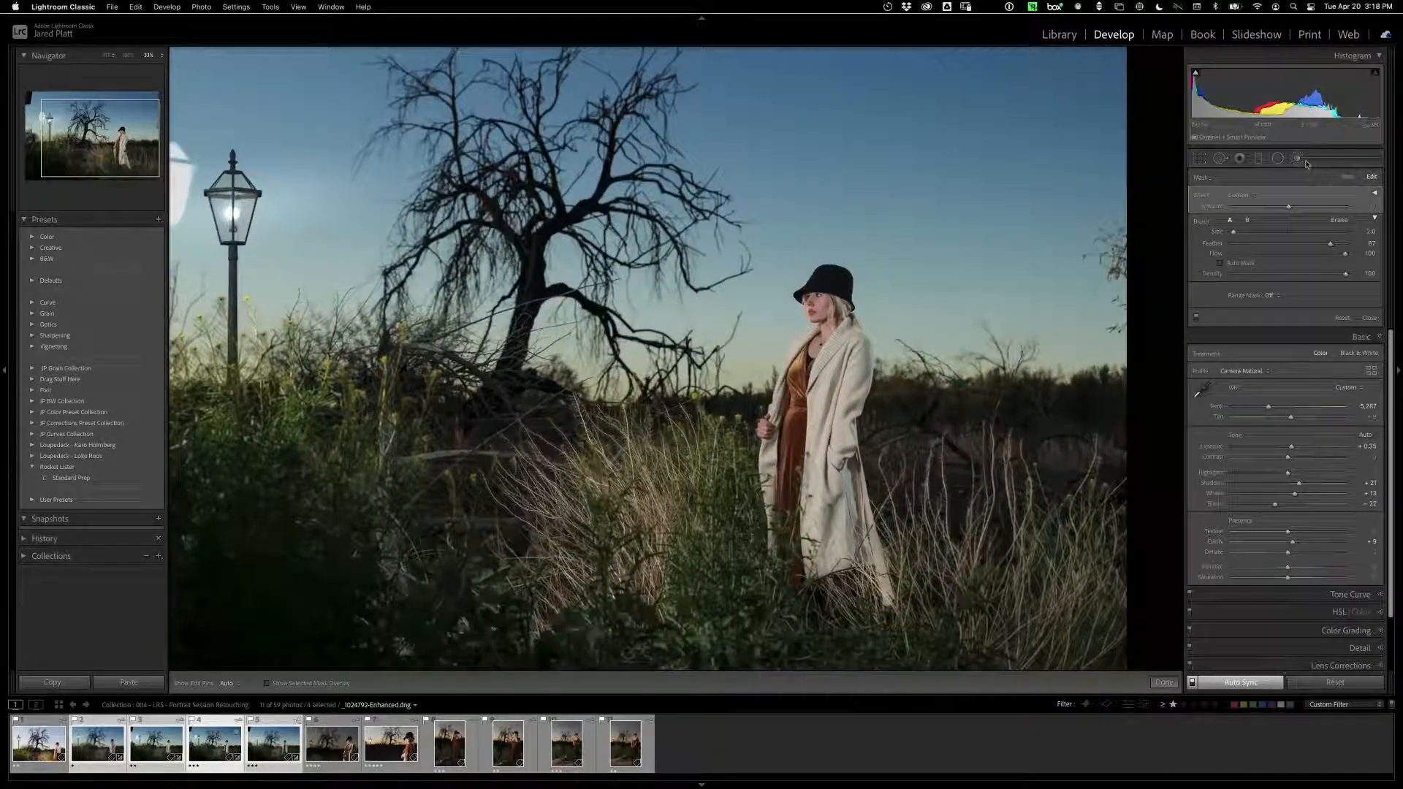
pyautogui.click(1203, 197)
pyautogui.doubleClick(1203, 199)
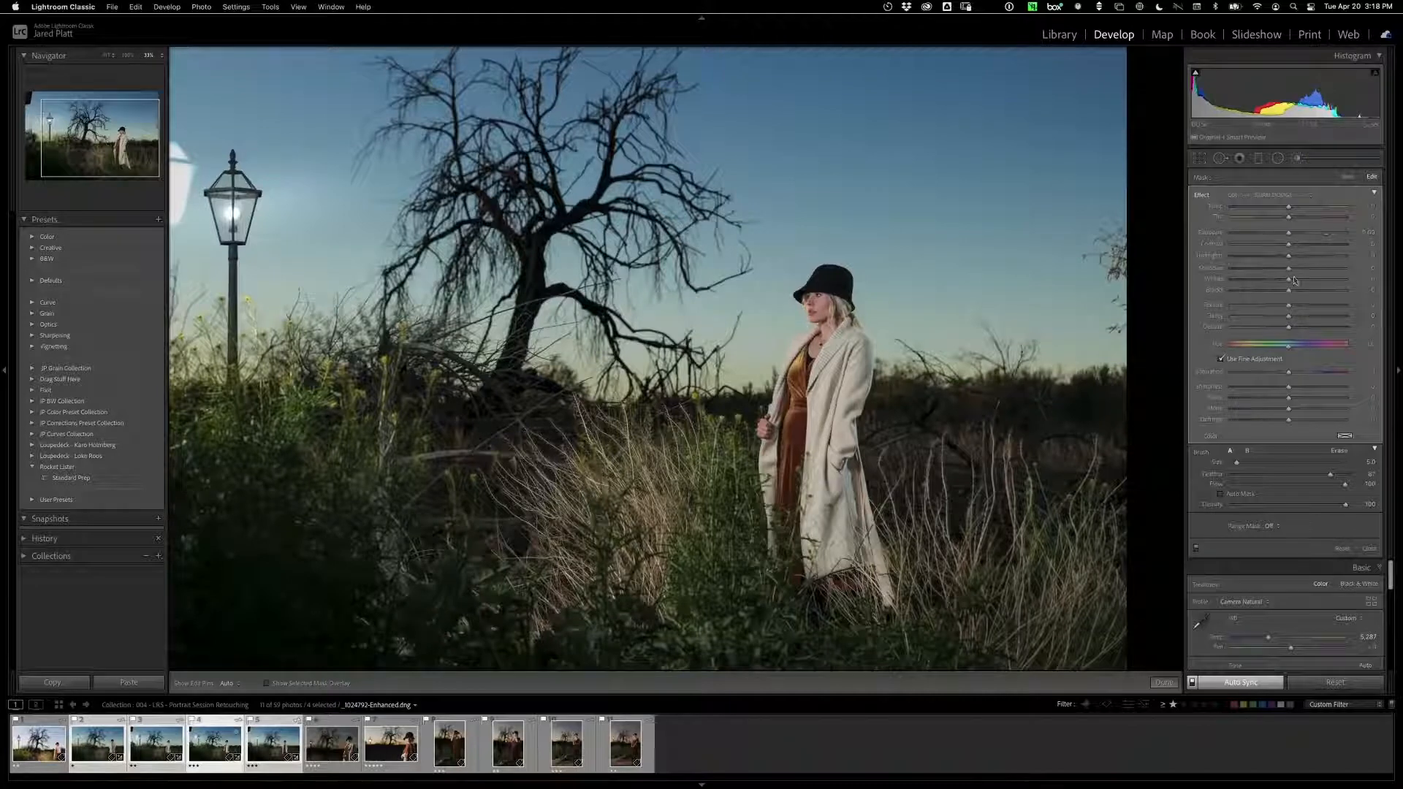
pyautogui.moveTo(1290, 233); pyautogui.dragTo(1300, 236)
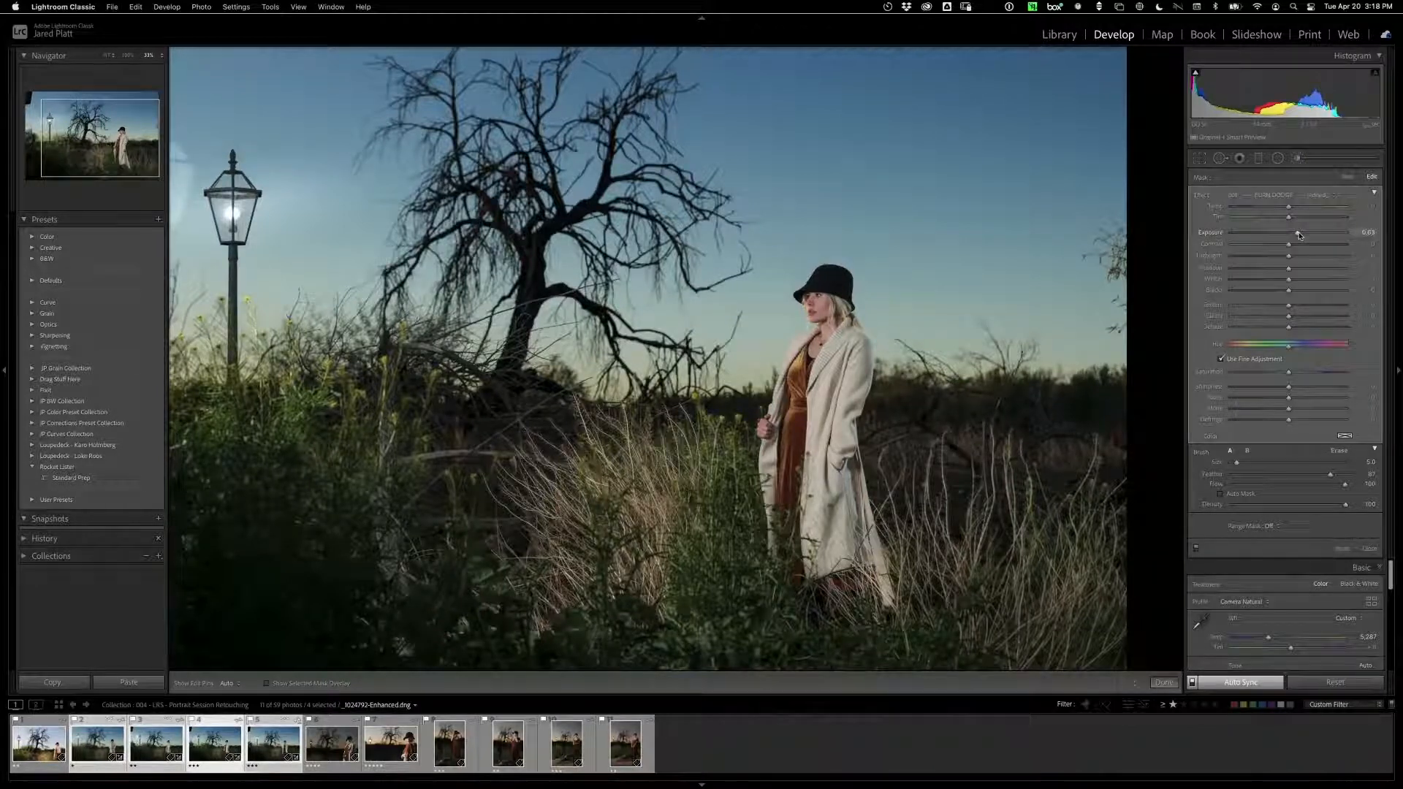
pyautogui.press('h')
pyautogui.moveTo(820, 312)
pyautogui.mouseDown()
pyautogui.moveTo(824, 299)
pyautogui.moveTo(839, 316)
pyautogui.moveTo(773, 442)
pyautogui.moveTo(773, 497)
pyautogui.moveTo(808, 395)
pyautogui.moveTo(855, 343)
pyautogui.moveTo(867, 351)
pyautogui.moveTo(842, 431)
pyautogui.moveTo(841, 548)
pyautogui.moveTo(811, 475)
pyautogui.moveTo(787, 548)
pyautogui.moveTo(877, 582)
pyautogui.mouseUp()
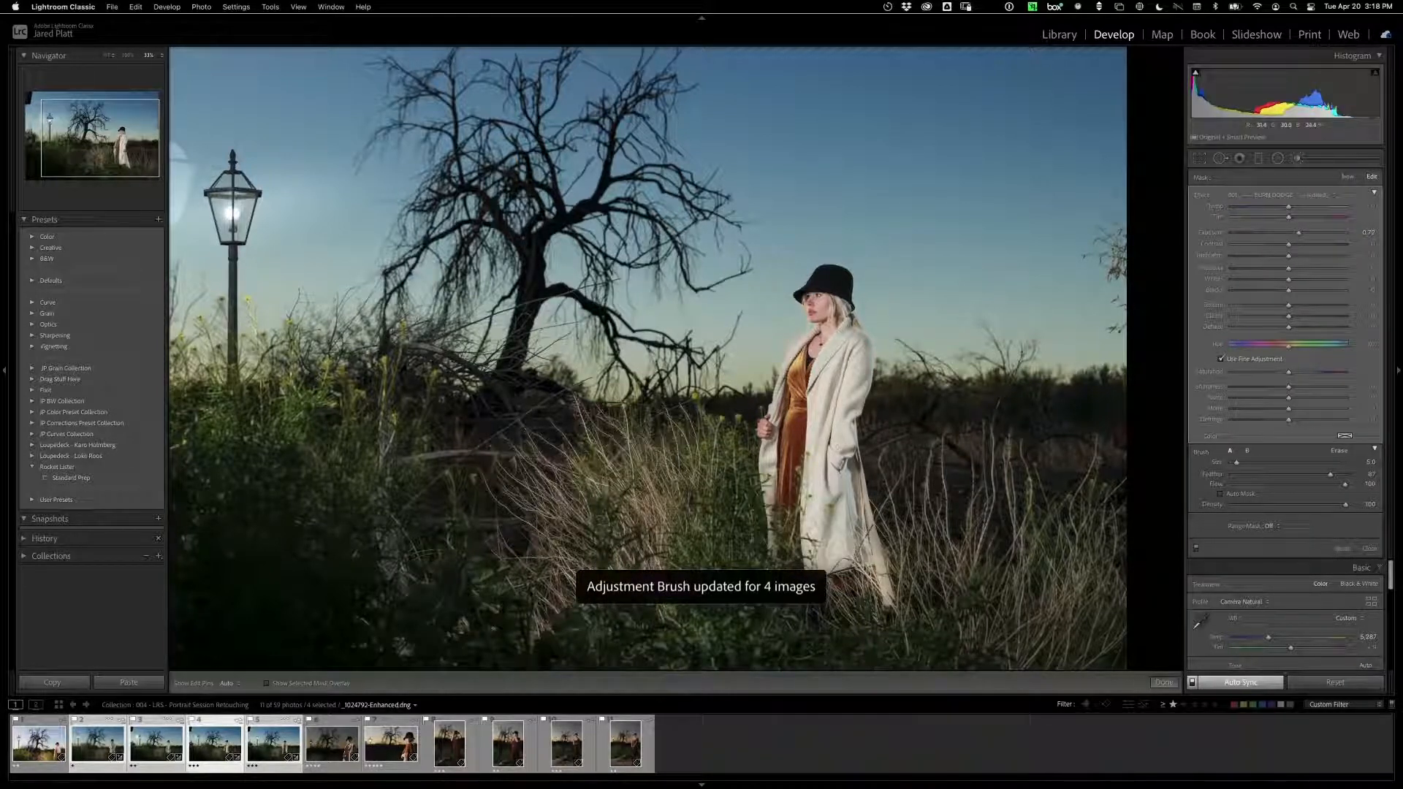
# Step: Reduce the Exposure of the brush mask on the woman to about 0.27 and raise its Whites to about 11
pyautogui.press('h')
pyautogui.press('h')
pyautogui.moveTo(1298, 234); pyautogui.dragTo(1296, 280)
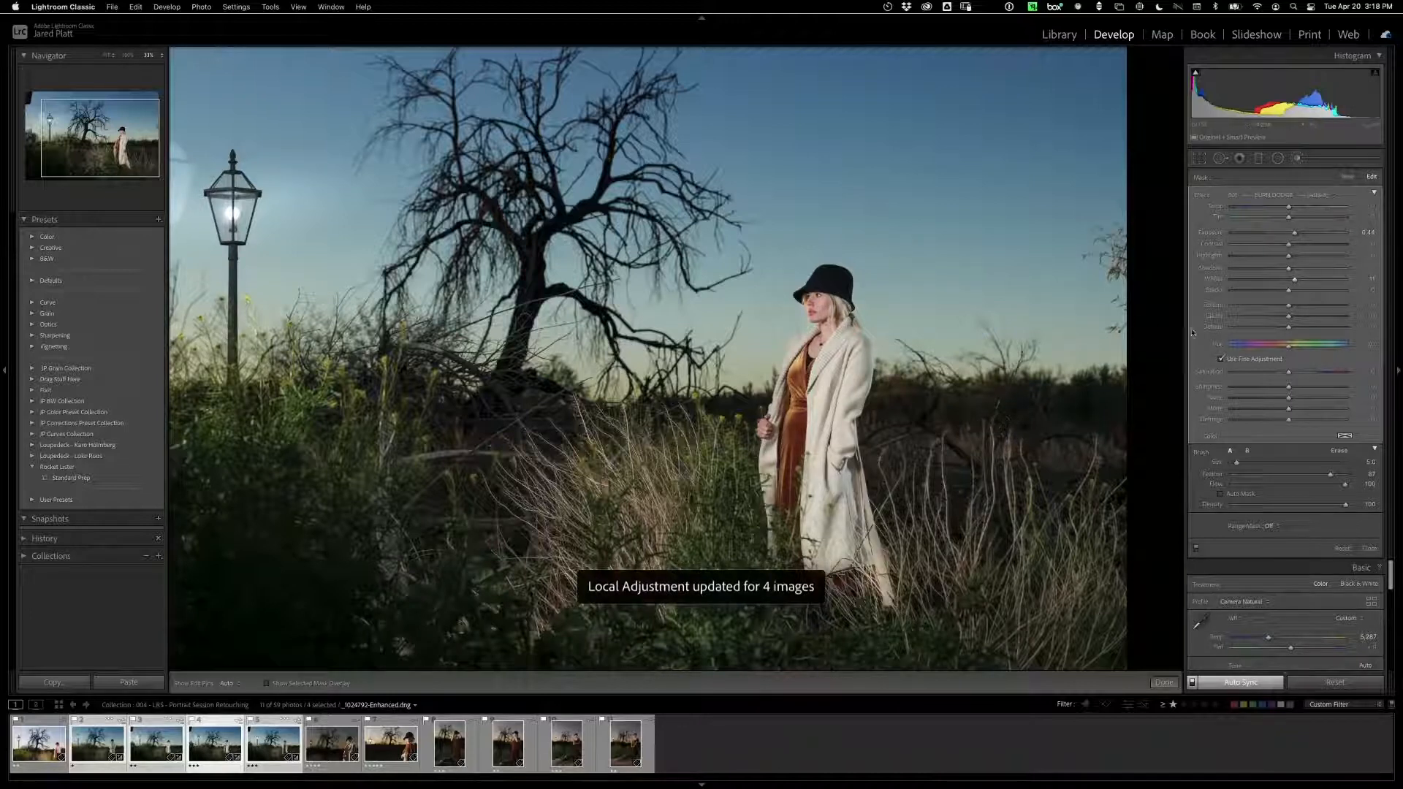
pyautogui.moveTo(1296, 236); pyautogui.dragTo(1296, 236)
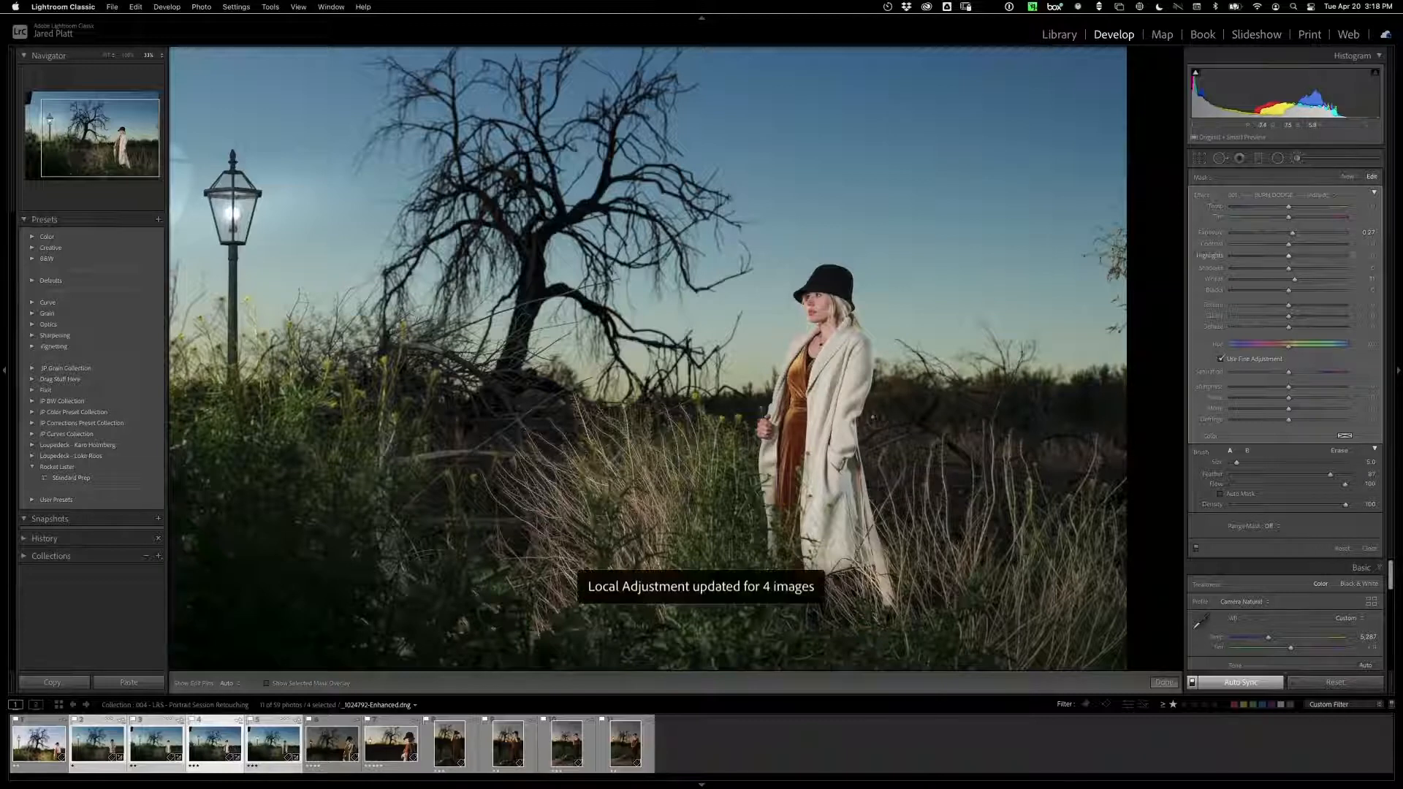
pyautogui.press('z')
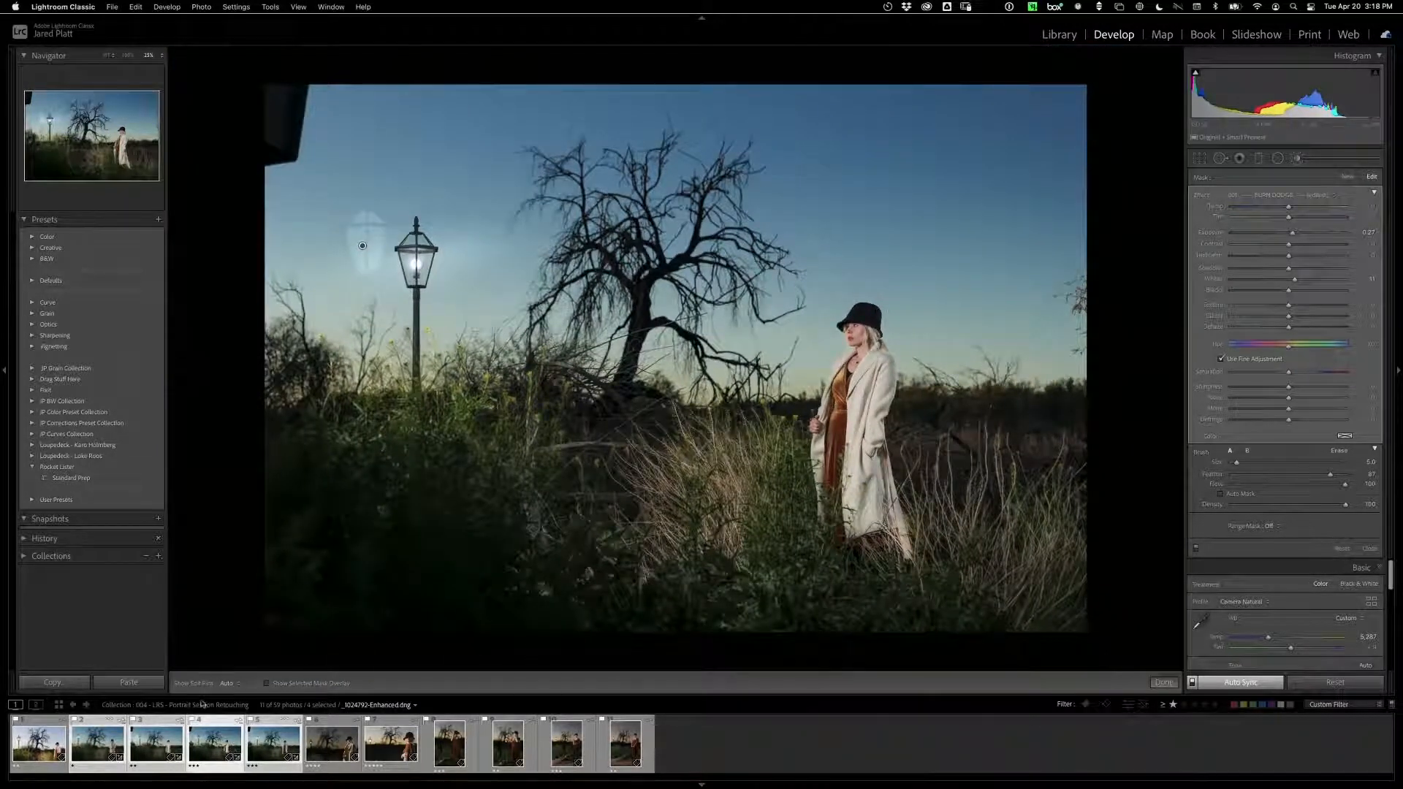
# Step: Select the second through fifth photos together for Auto Sync with the fifth photo active, and start a new adjustment brush
pyautogui.click(221, 725)
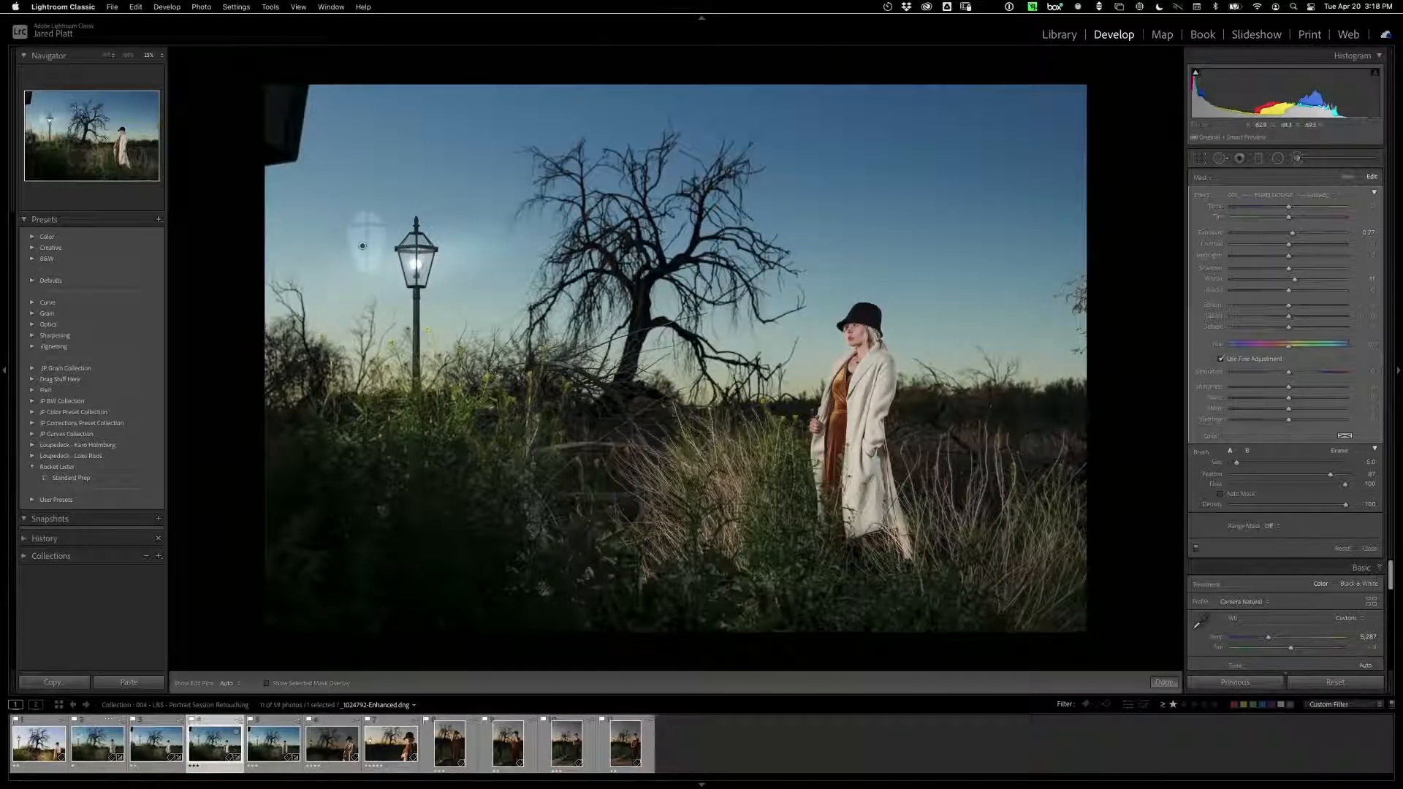
pyautogui.press('Right')
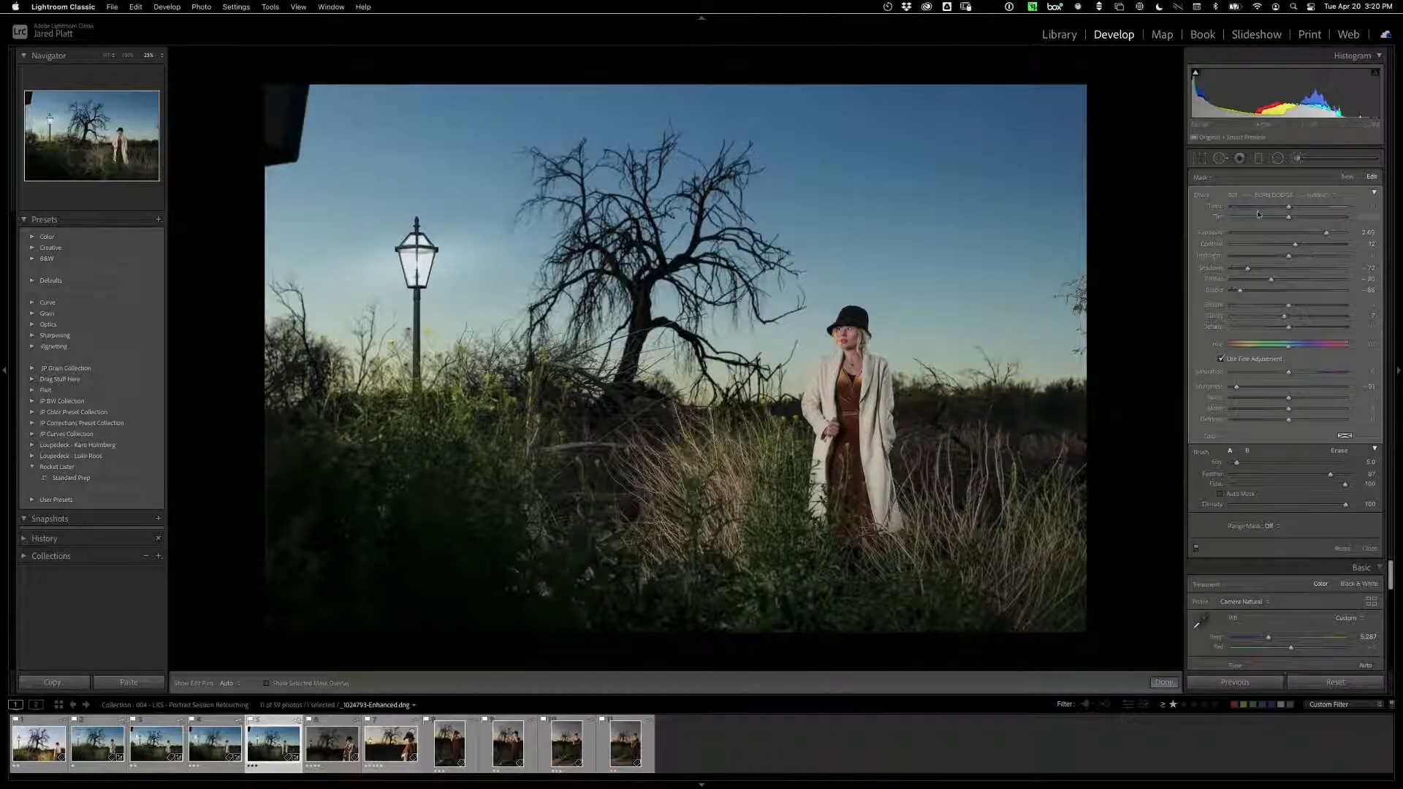
pyautogui.click(1301, 160)
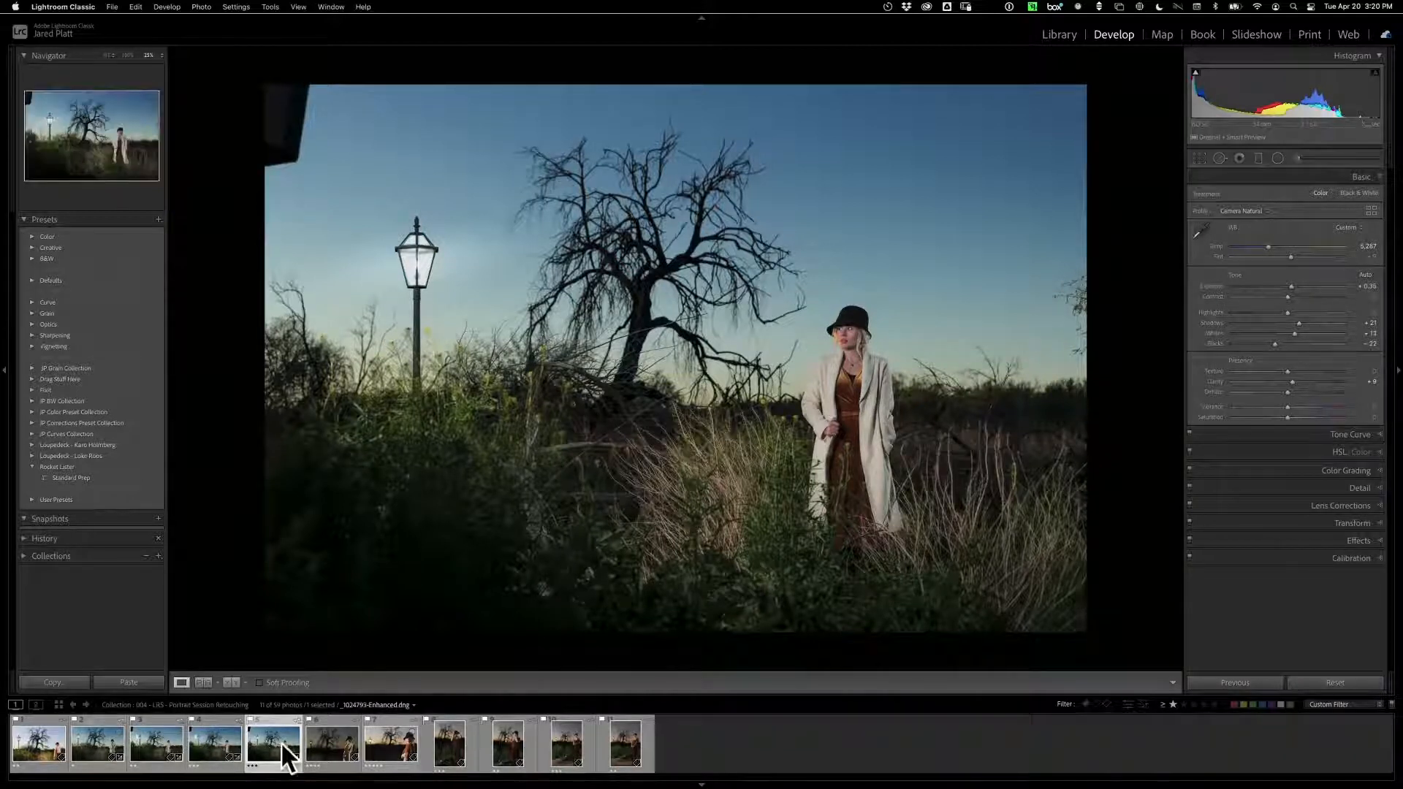
pyautogui.keyDown('shift'); pyautogui.click(97, 748); pyautogui.keyUp('shift')
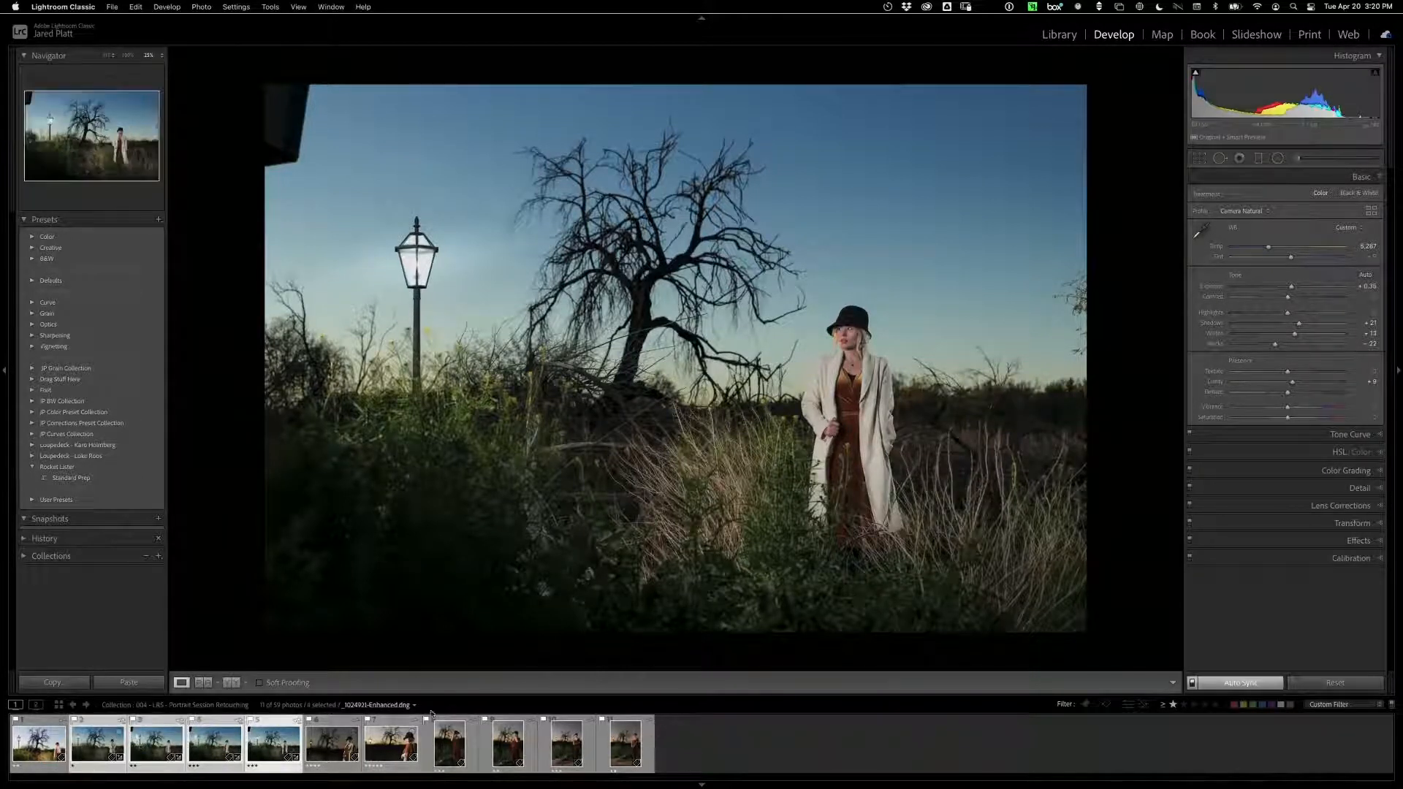
pyautogui.click(1299, 160)
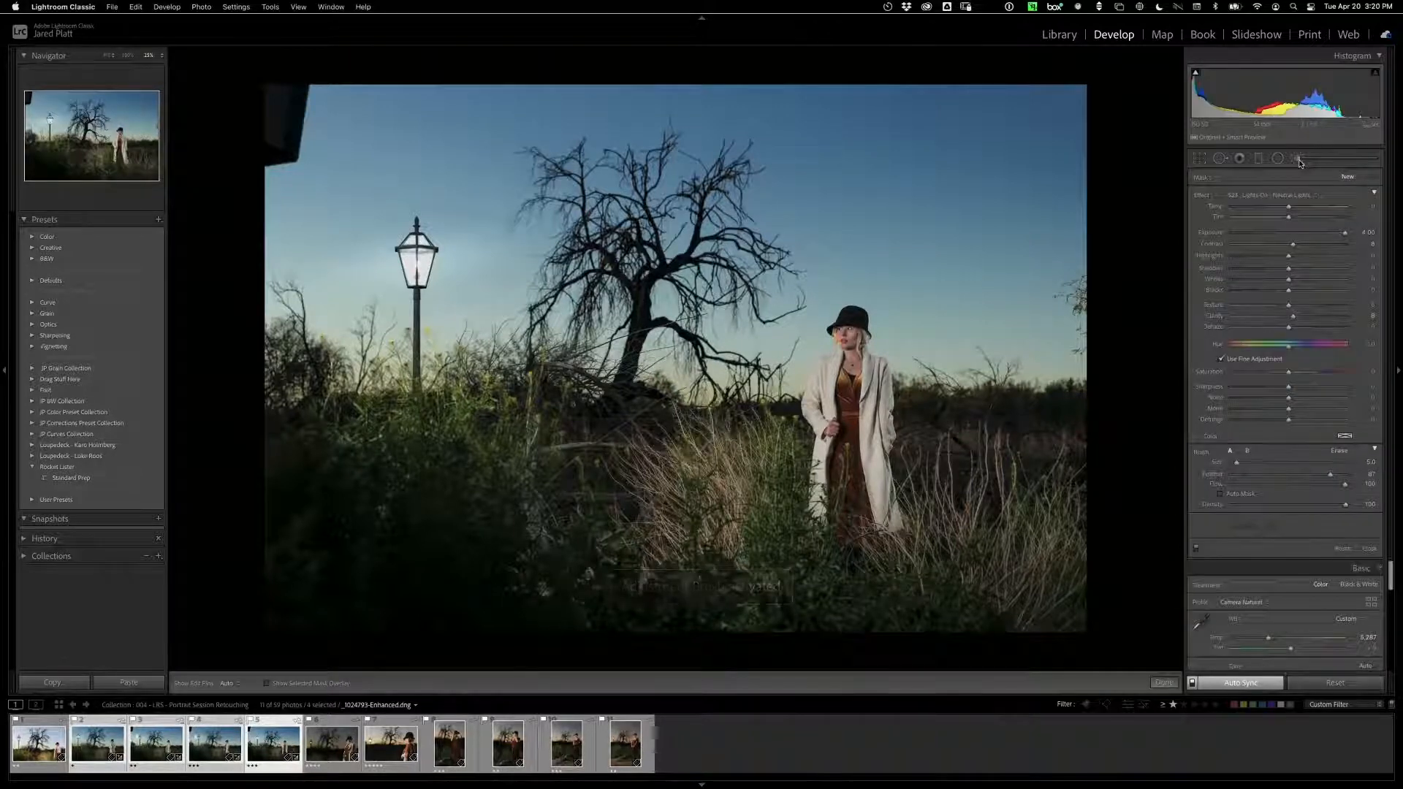
# Step: Try to brighten the woman's coat with a reset adjustment brush at Exposure about 0.20 and slightly raised Whites
pyautogui.doubleClick(1205, 195)
pyautogui.moveTo(1290, 234); pyautogui.dragTo(1295, 281)
pyautogui.press('h')
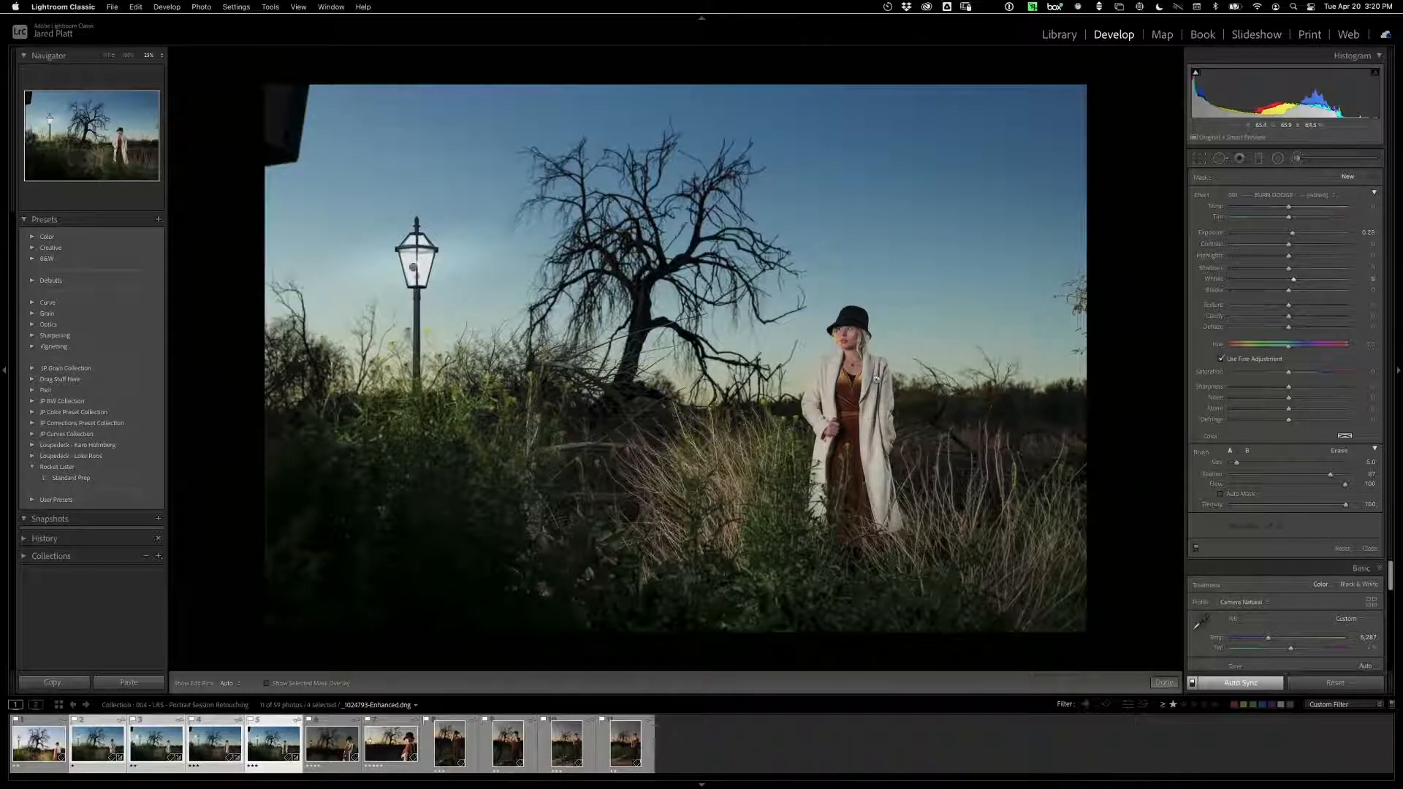
pyautogui.moveTo(886, 411); pyautogui.dragTo(883, 520)
pyautogui.moveTo(850, 407)
pyautogui.mouseDown()
pyautogui.moveTo(852, 358)
pyautogui.moveTo(819, 393)
pyautogui.moveTo(822, 483)
pyautogui.mouseUp()
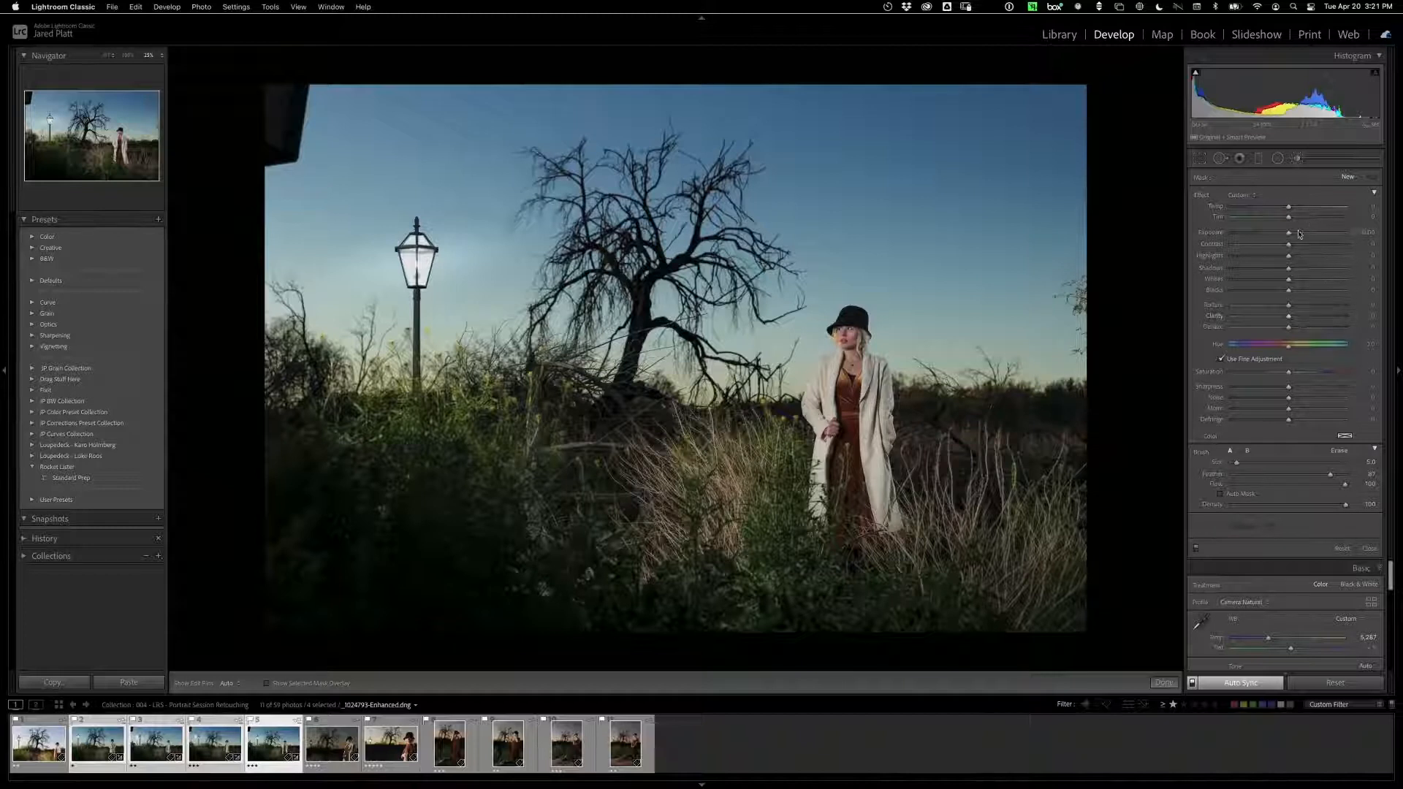
# Step: Brush over the woman's coat and face with Exposure 0.43, Whites 10 and Auto Mask on
pyautogui.moveTo(1291, 235); pyautogui.dragTo(1296, 235)
pyautogui.moveTo(1288, 281); pyautogui.dragTo(1295, 282)
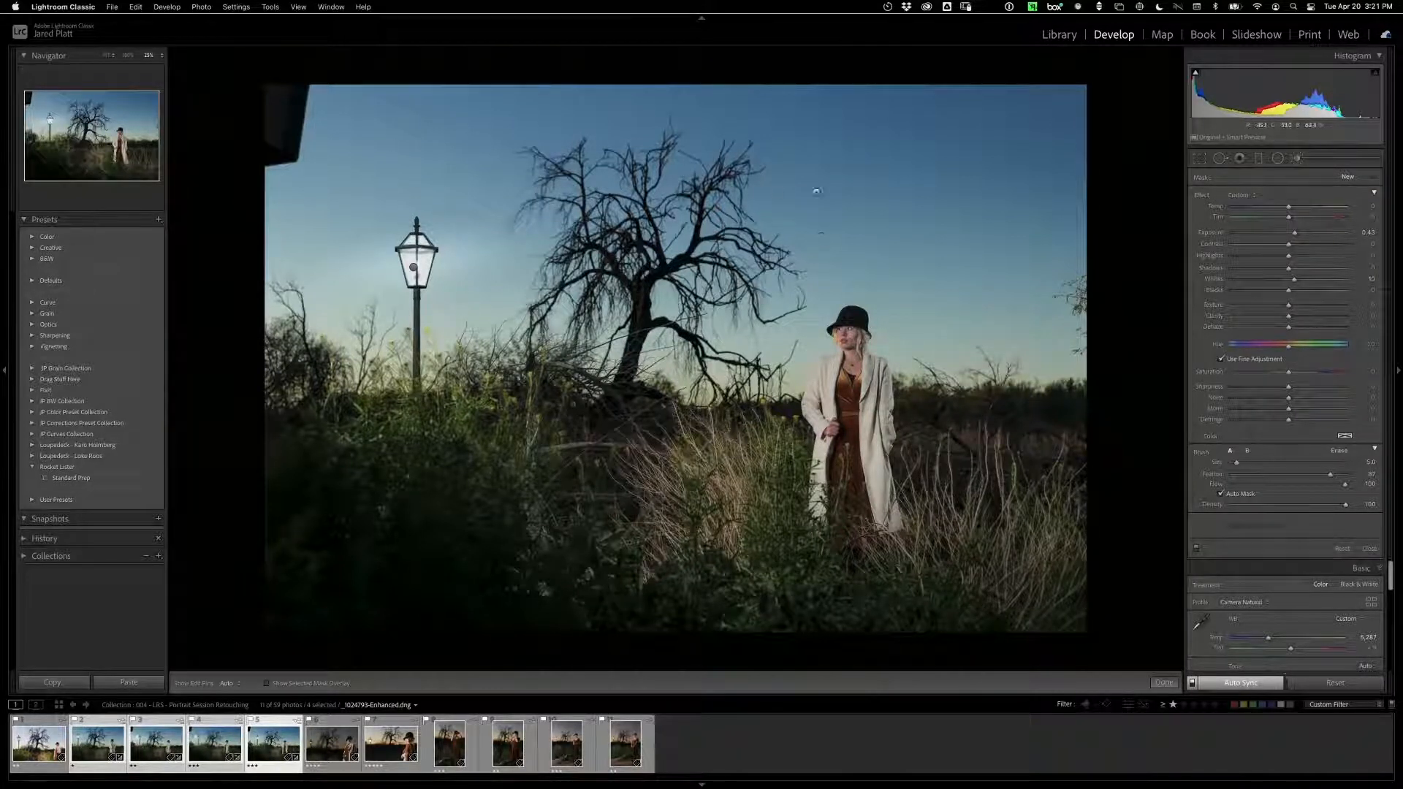
pyautogui.press('h')
pyautogui.moveTo(876, 370)
pyautogui.mouseDown()
pyautogui.moveTo(877, 491)
pyautogui.moveTo(892, 515)
pyautogui.mouseUp()
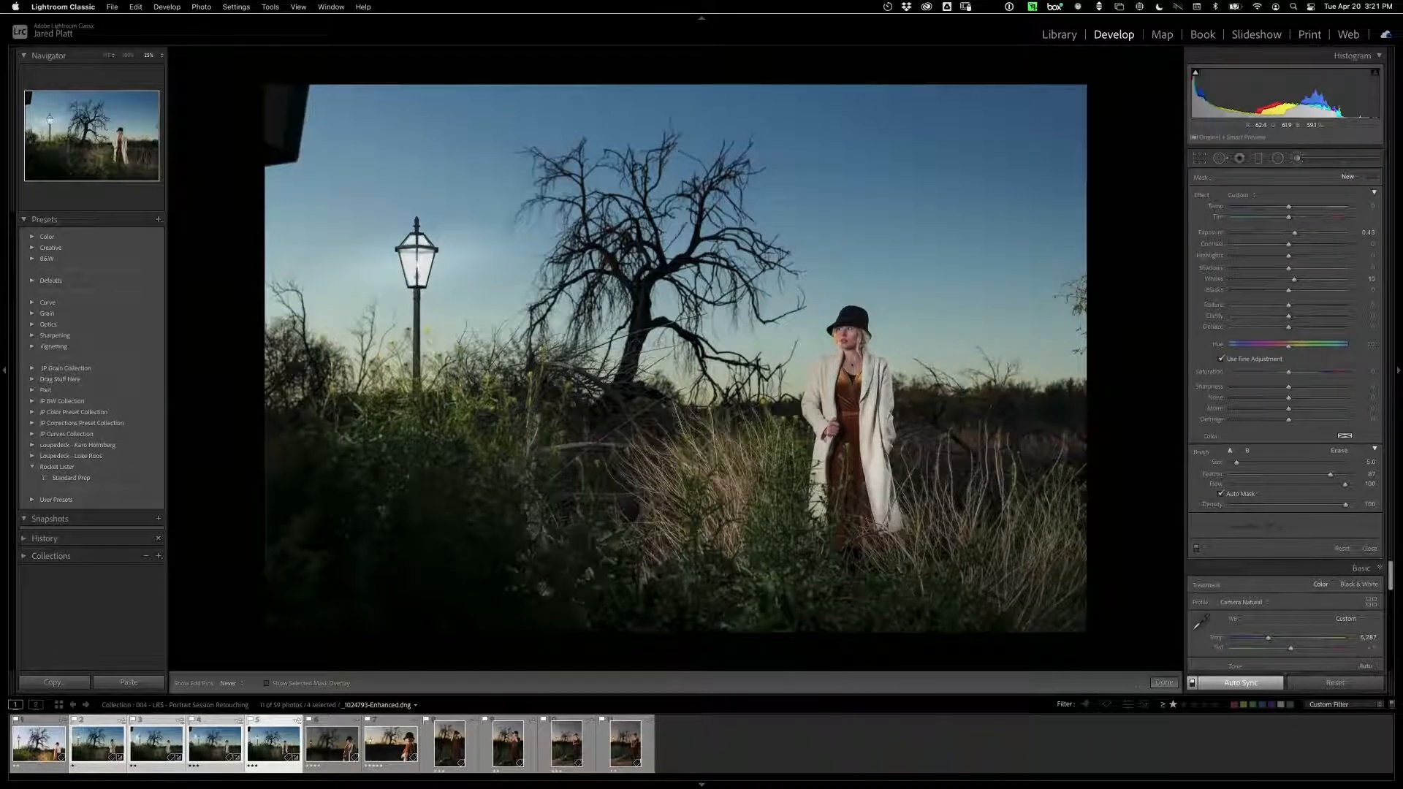
pyautogui.moveTo(819, 398); pyautogui.dragTo(822, 496)
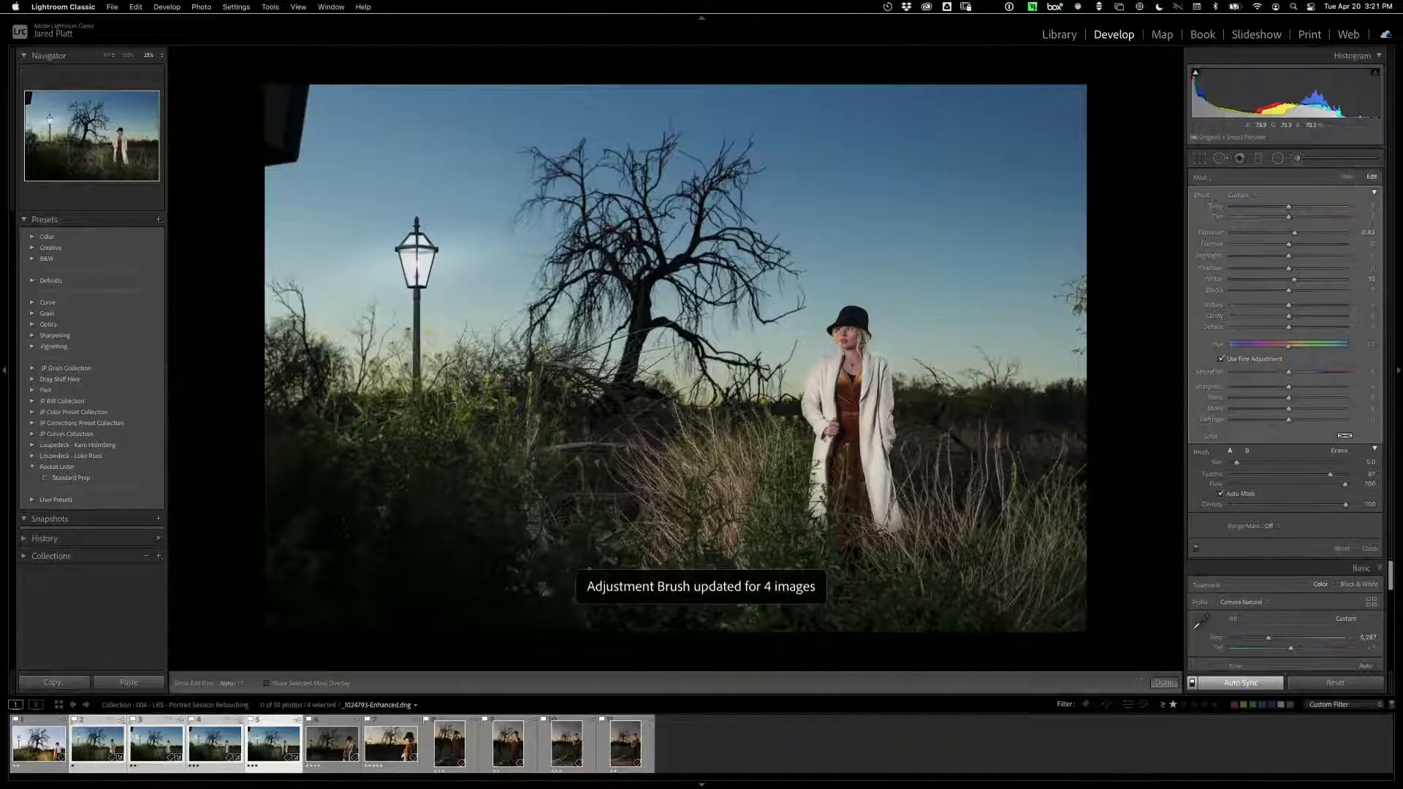
pyautogui.moveTo(854, 365); pyautogui.dragTo(843, 333)
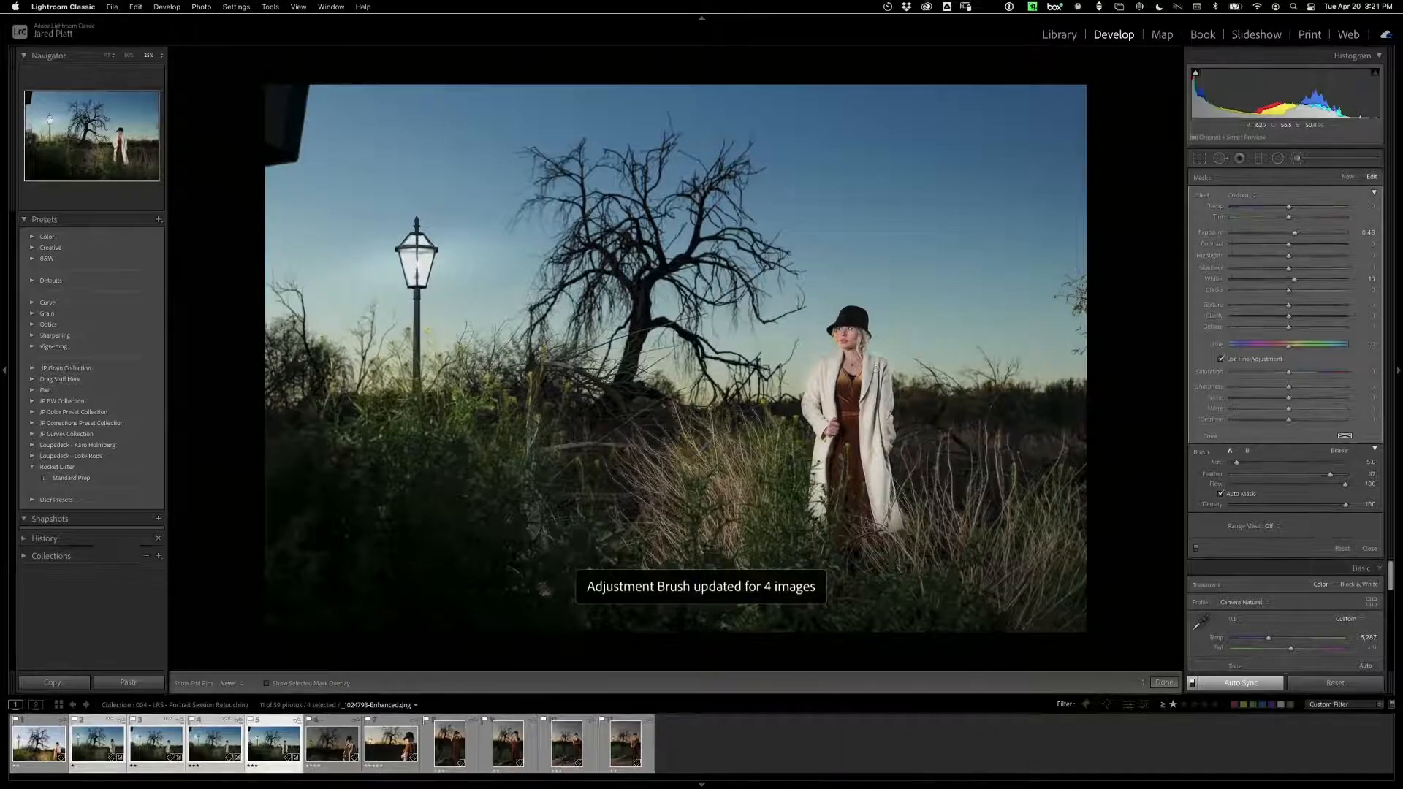
pyautogui.press('h')
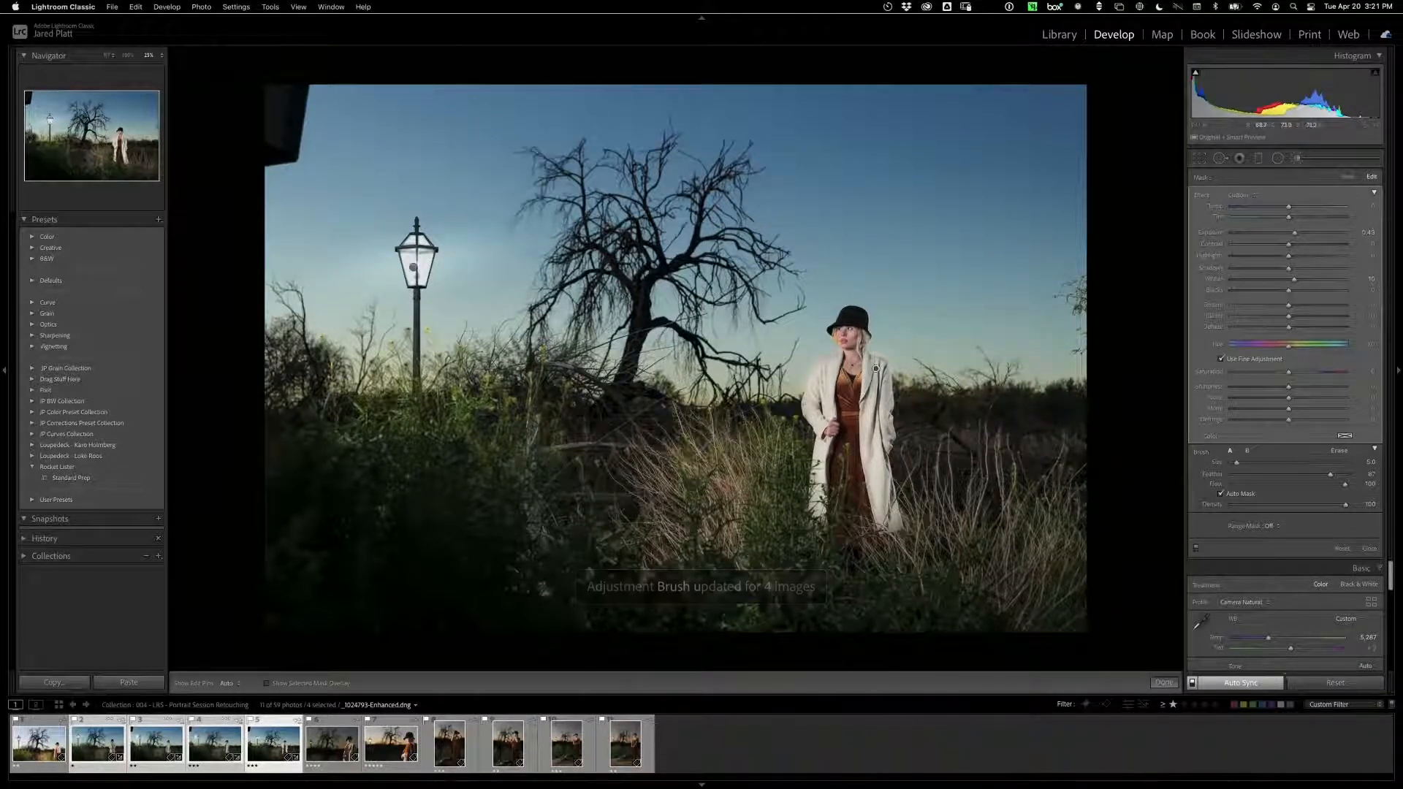
# Step: Examine the brush mask's edges around the woman up close with the selected mask overlay shown
pyautogui.press('super+=')
pyautogui.press('super+=')
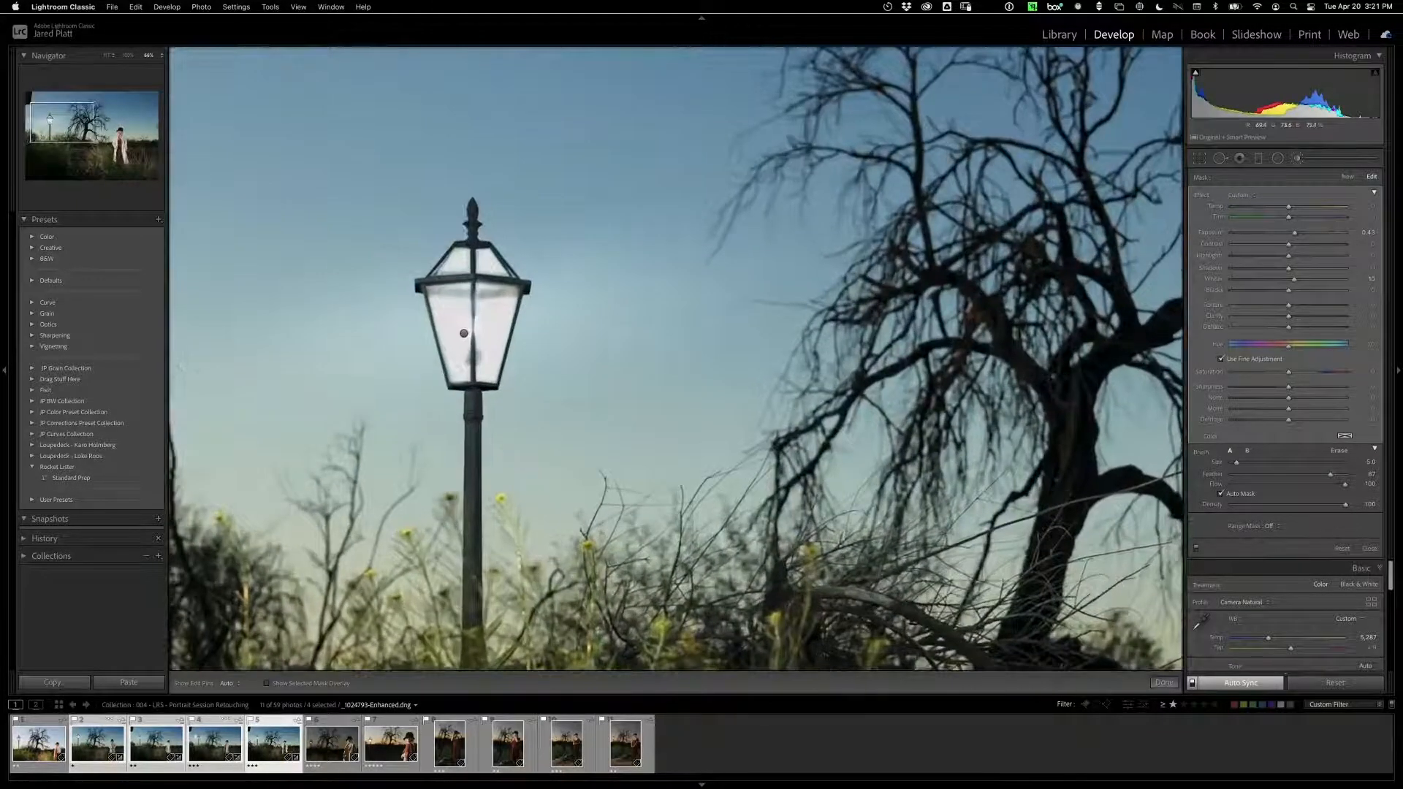
pyautogui.click(119, 136)
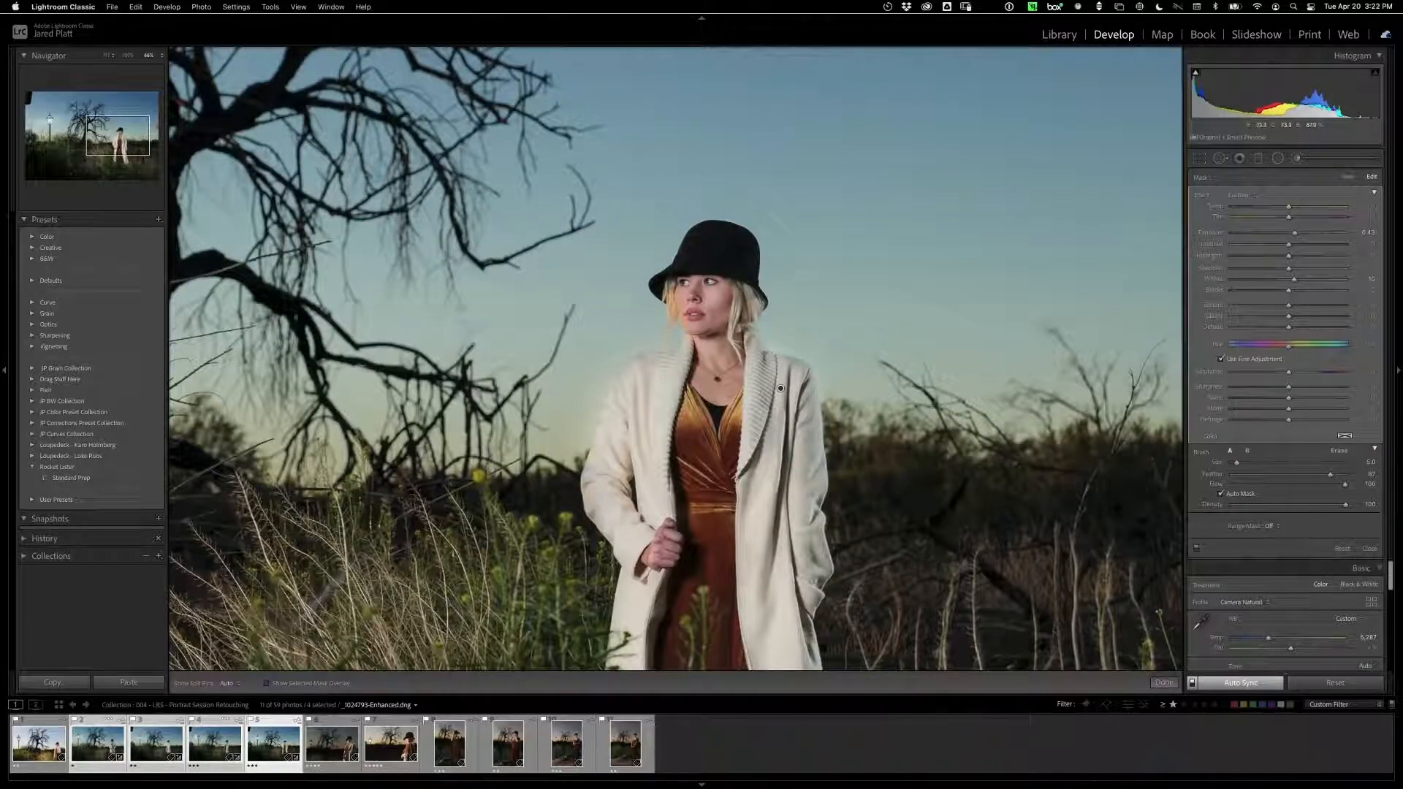
pyautogui.click(267, 683)
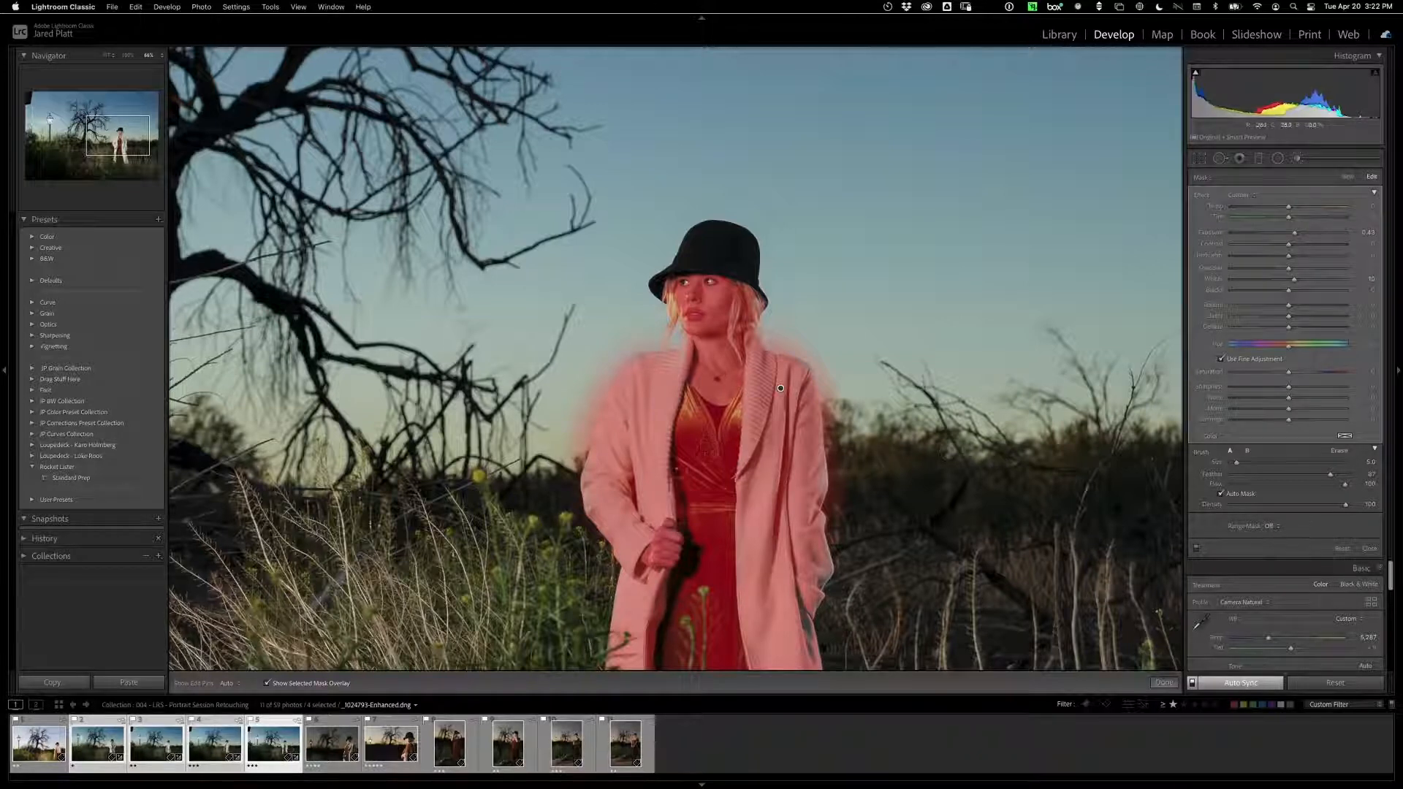
pyautogui.press('o')
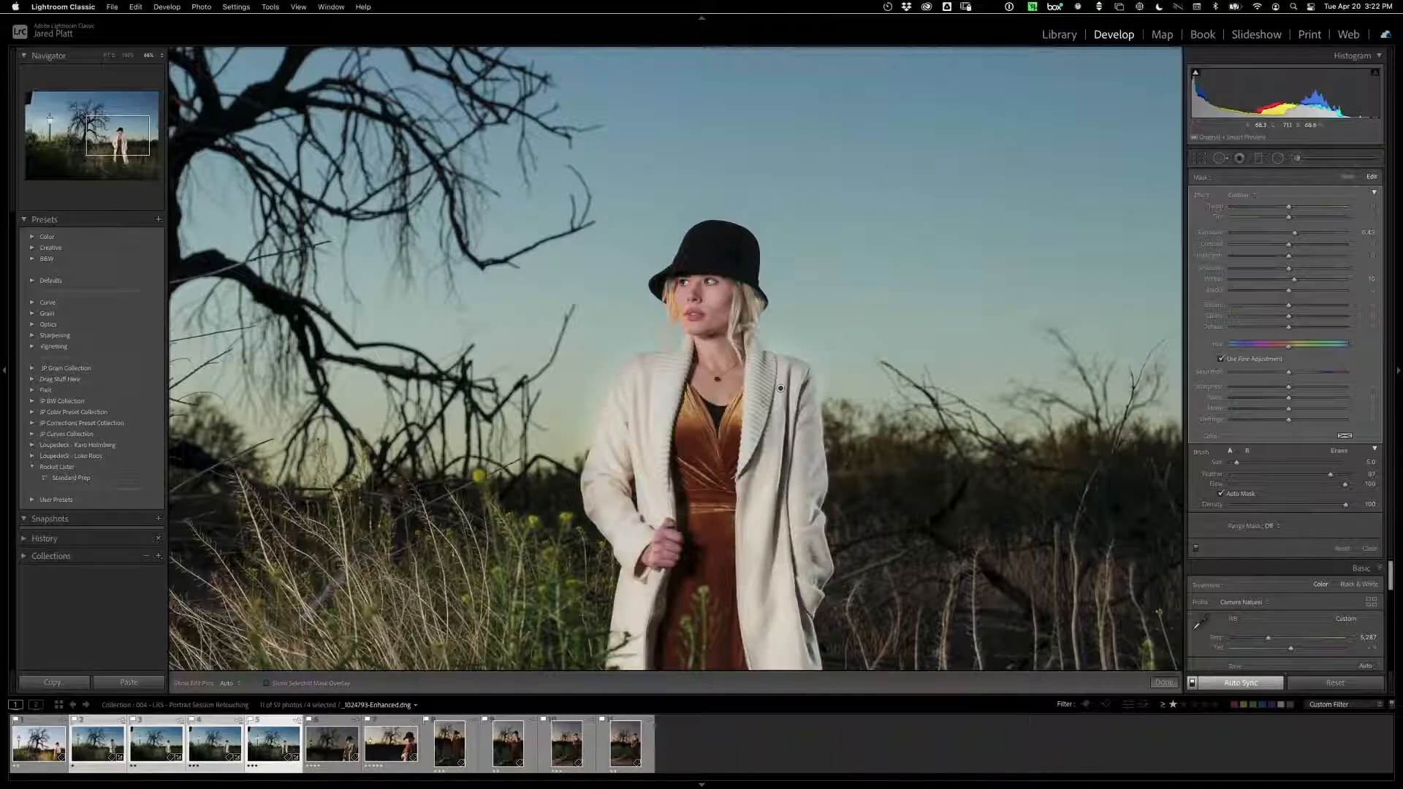
pyautogui.press('super+minus')
pyautogui.press('super+minus')
pyautogui.press('super+minus')
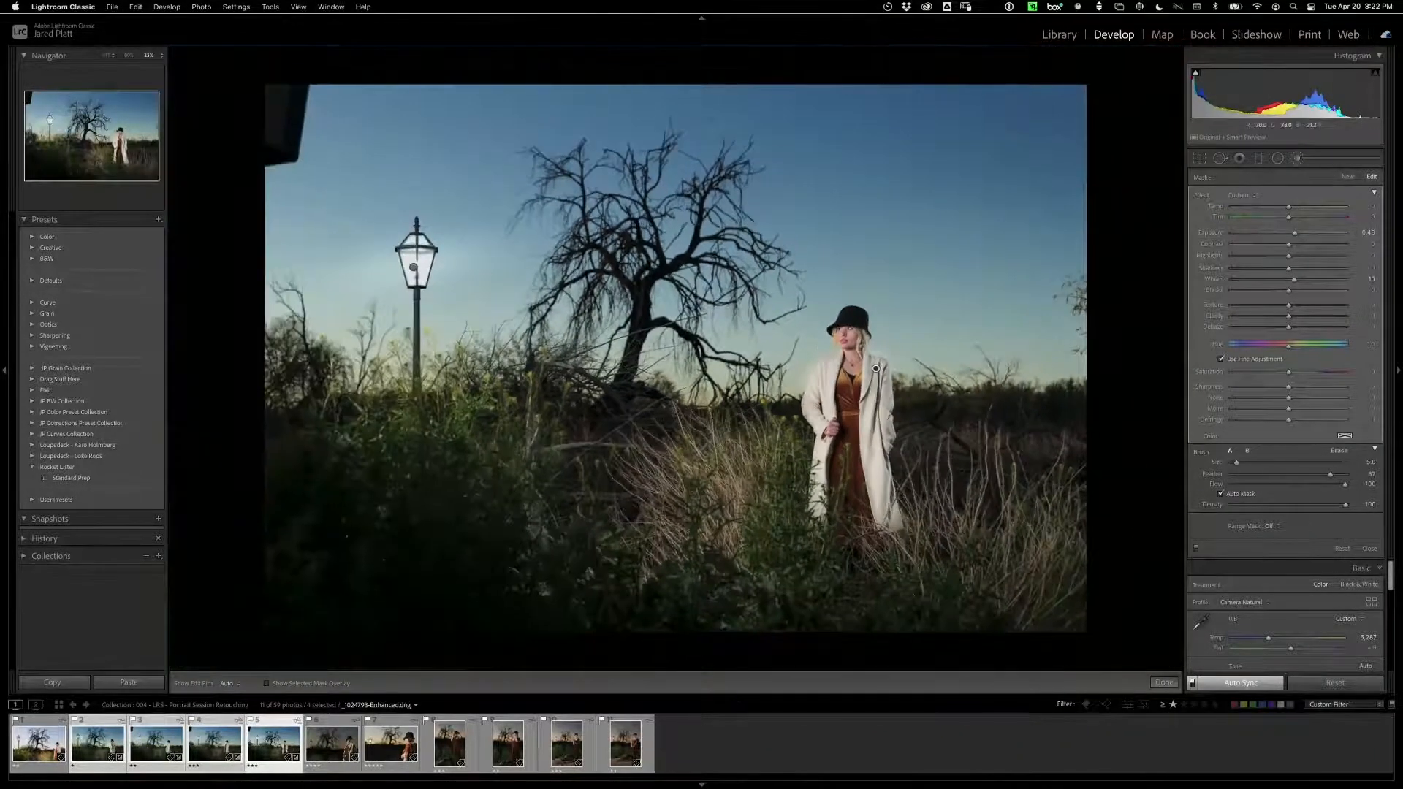
# Step: Select only the third photo and erase the brushed glow spilling into the sky beside the woman's face and chest
pyautogui.click(100, 726)
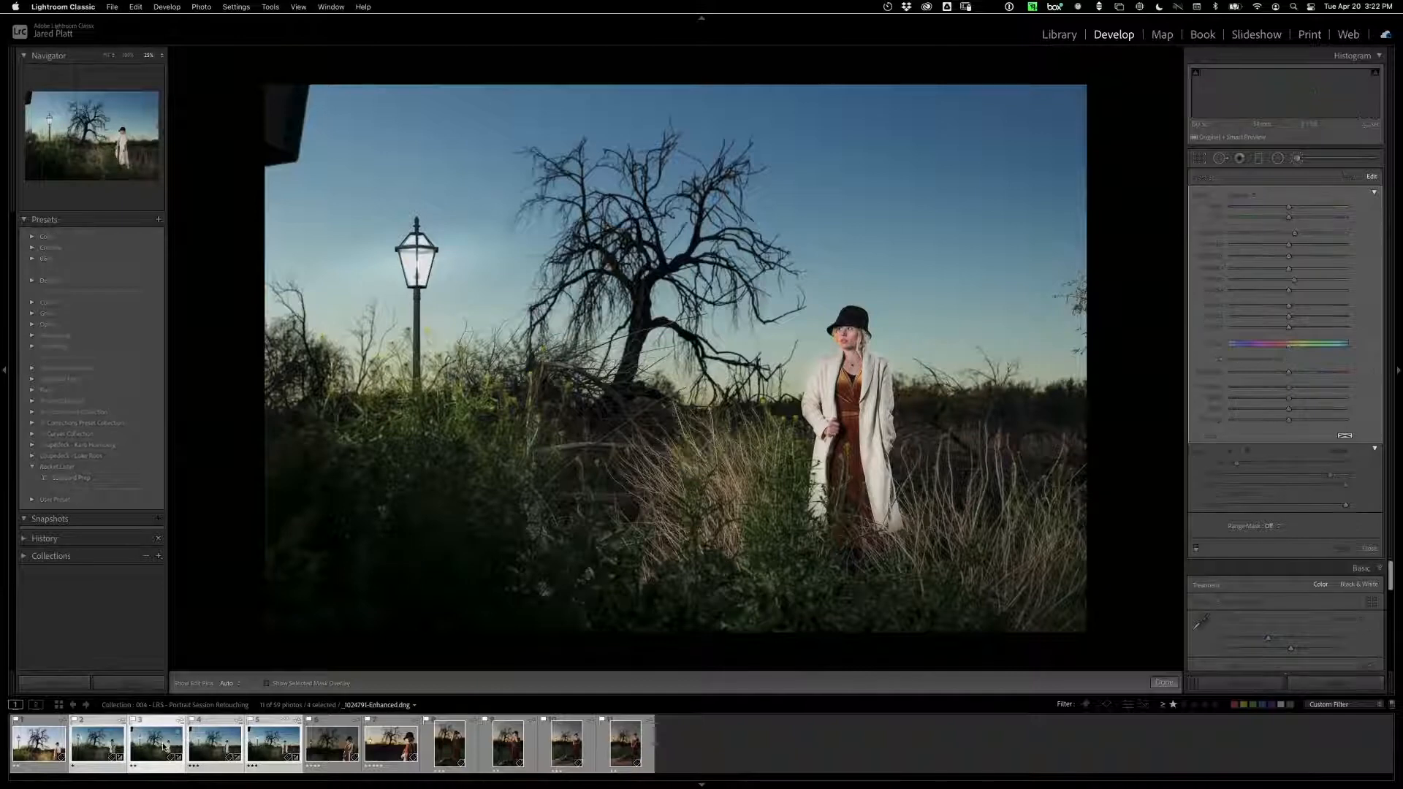
pyautogui.click(163, 747)
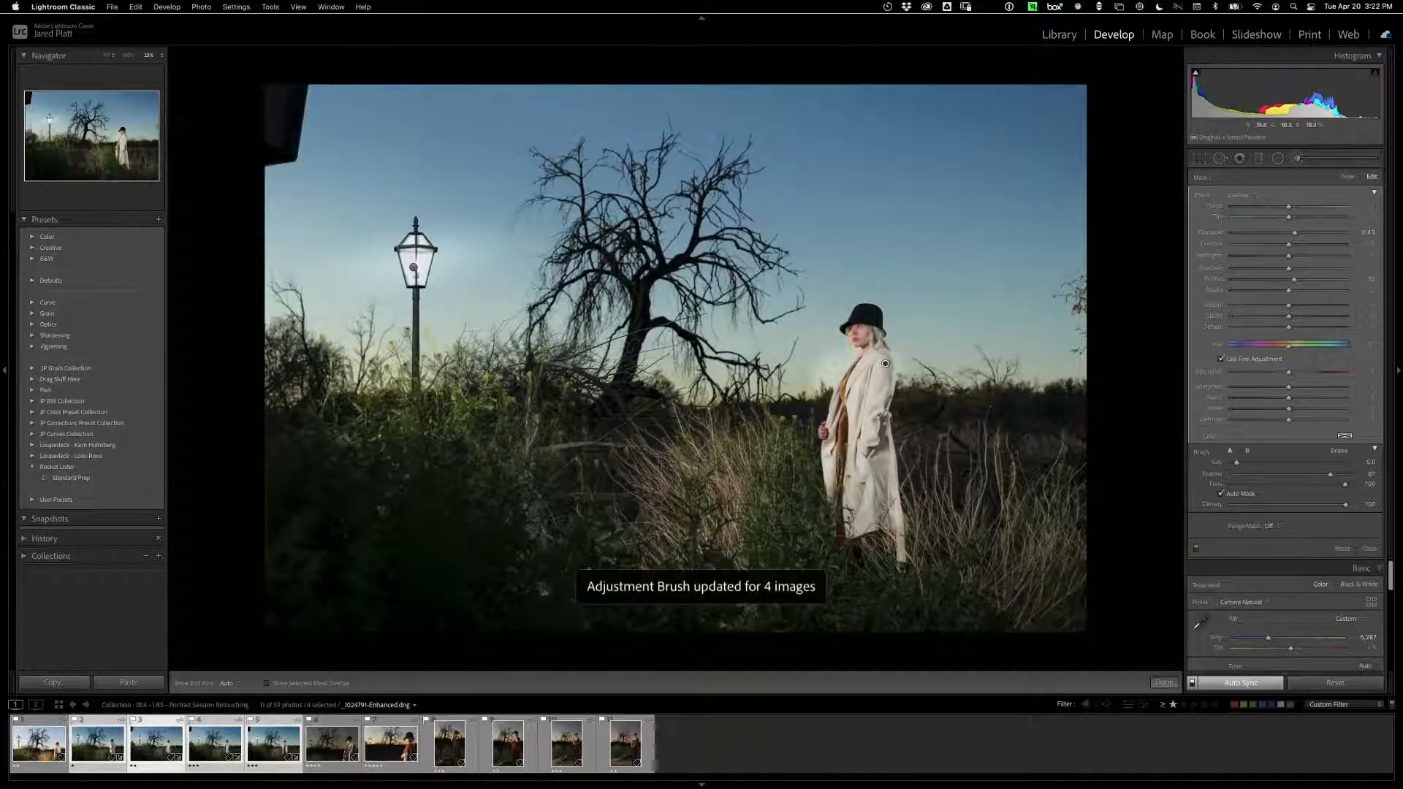
pyautogui.click(222, 747)
pyautogui.click(161, 729)
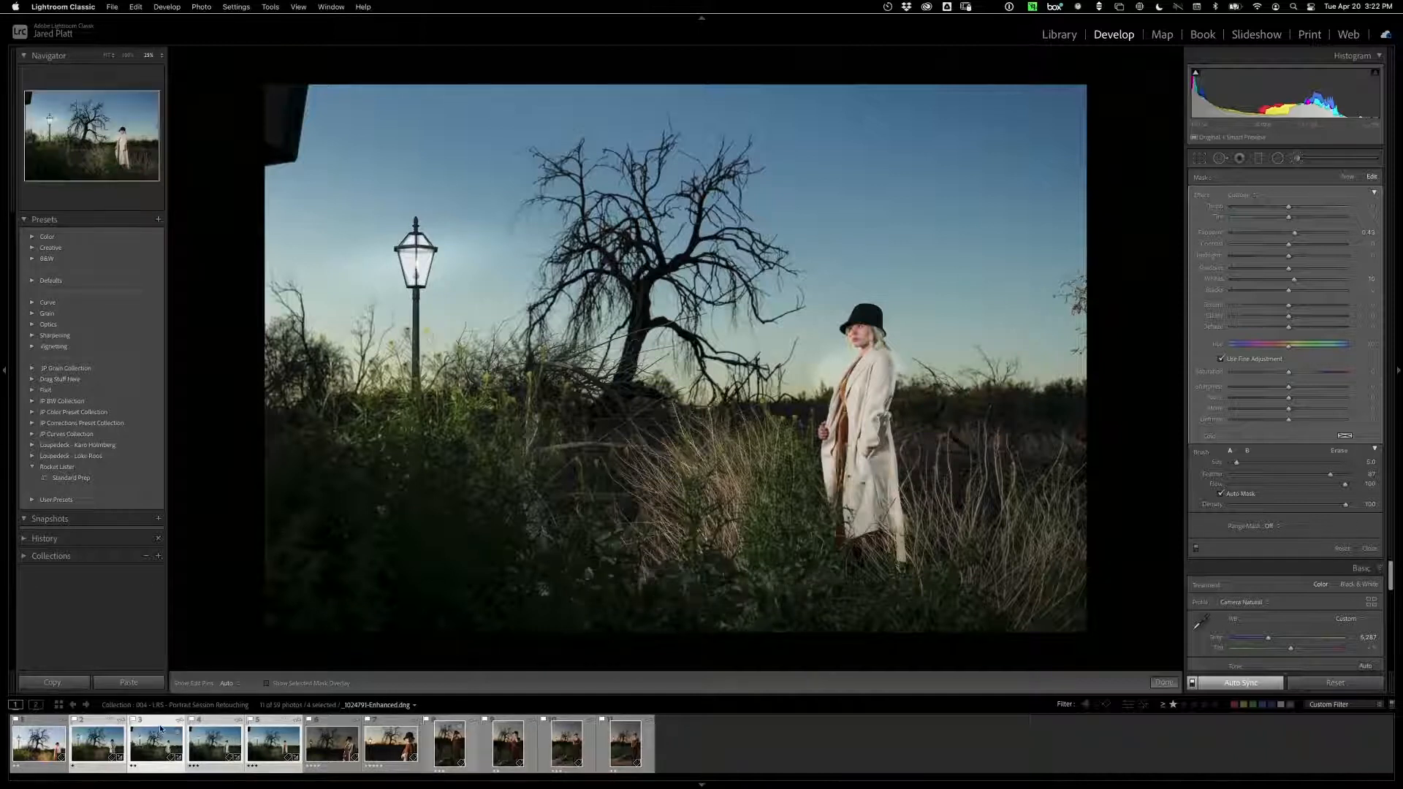
pyautogui.click(153, 728)
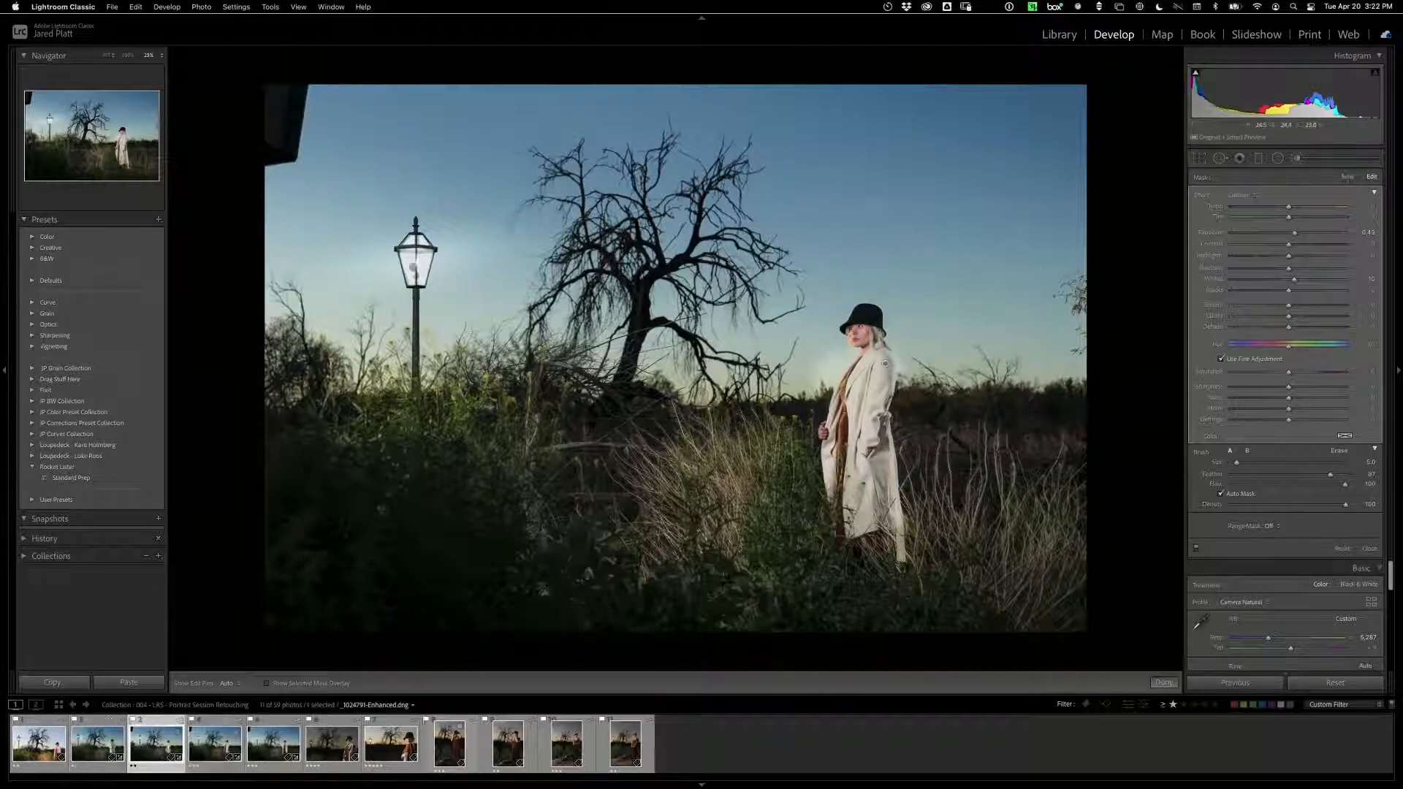
pyautogui.click(1340, 451)
pyautogui.press('h')
pyautogui.moveTo(840, 360)
pyautogui.mouseDown()
pyautogui.moveTo(839, 375)
pyautogui.moveTo(819, 372)
pyautogui.mouseUp()
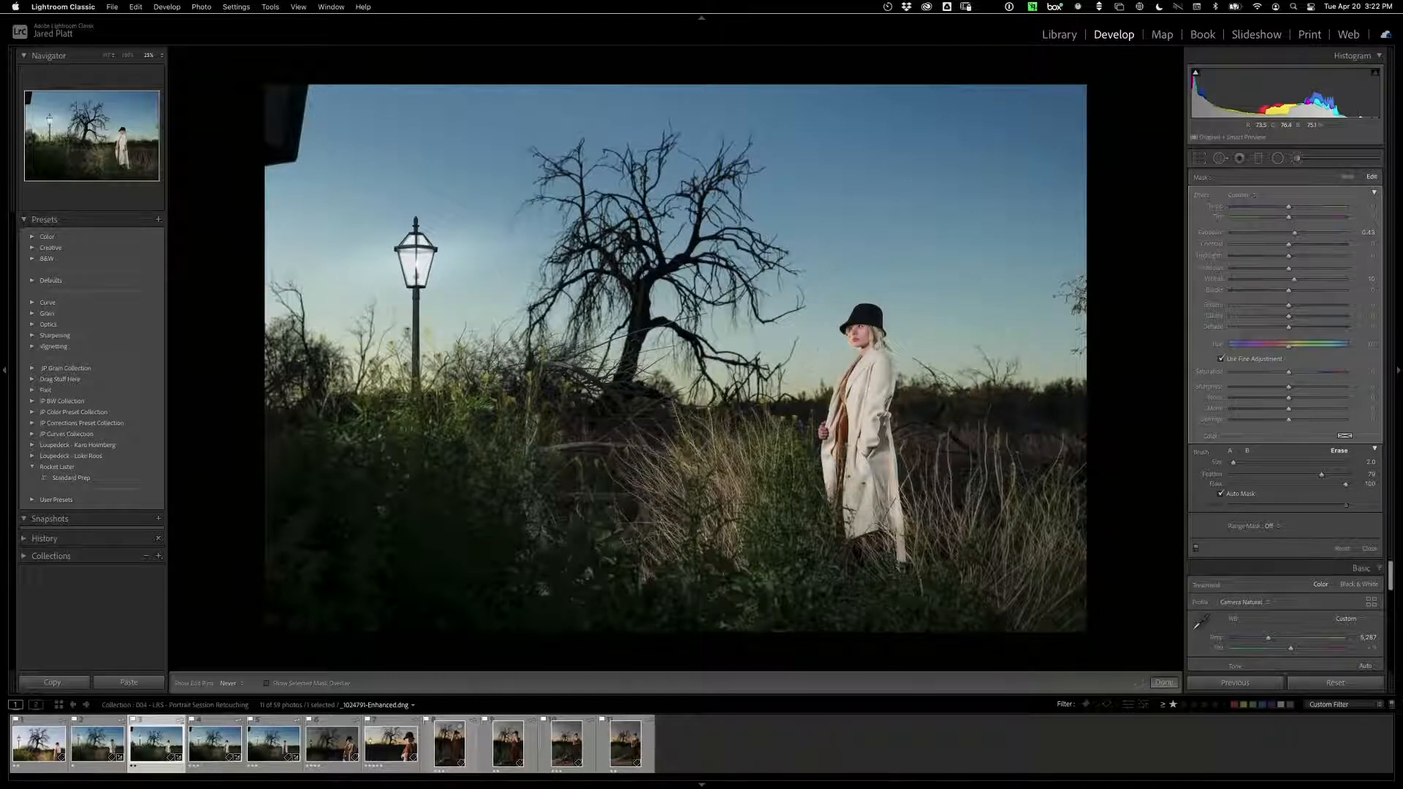
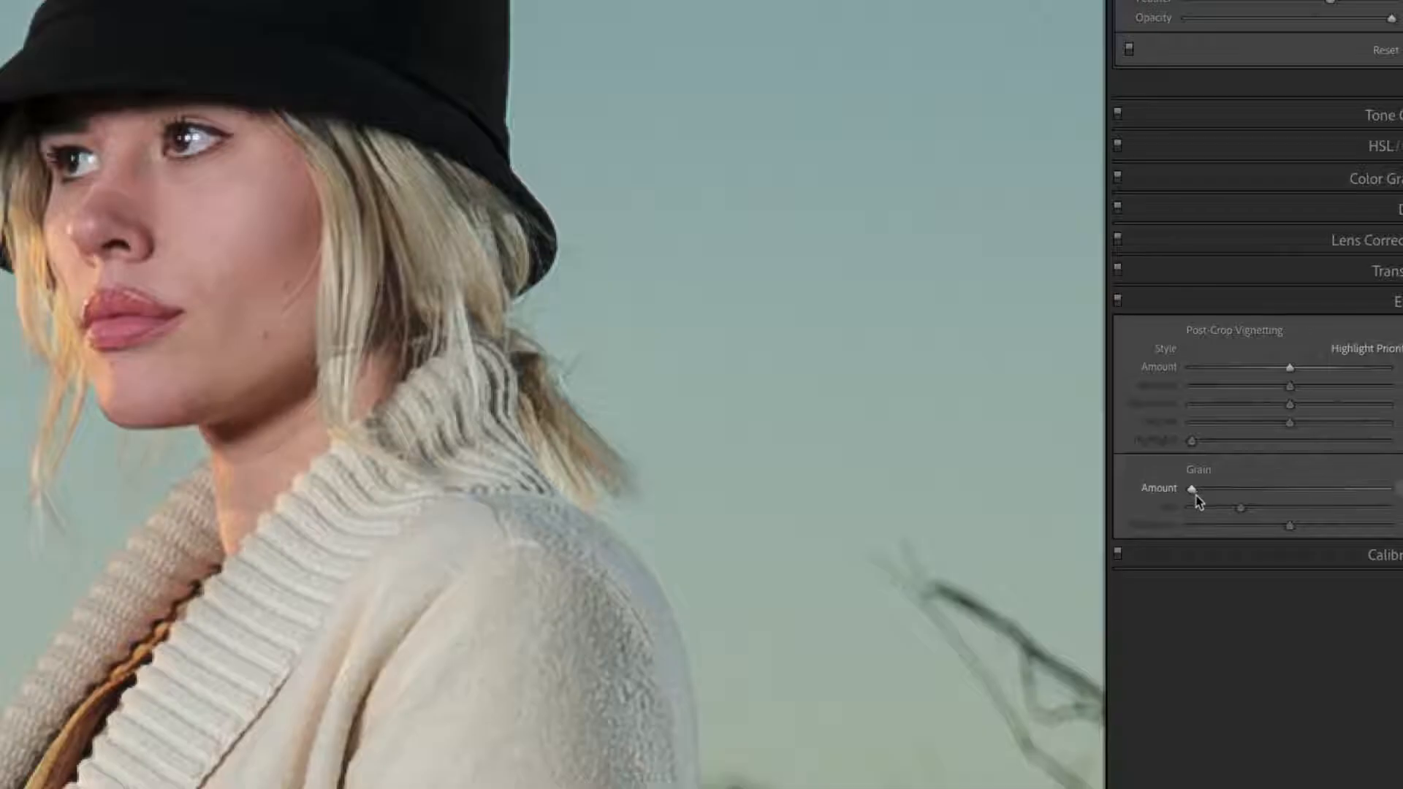
# Step: Add film grain to the third photo with Amount 17, Size 13 and Roughness 58
pyautogui.moveTo(1233, 487); pyautogui.dragTo(1172, 494)
pyautogui.moveTo(1191, 491); pyautogui.dragTo(1218, 513)
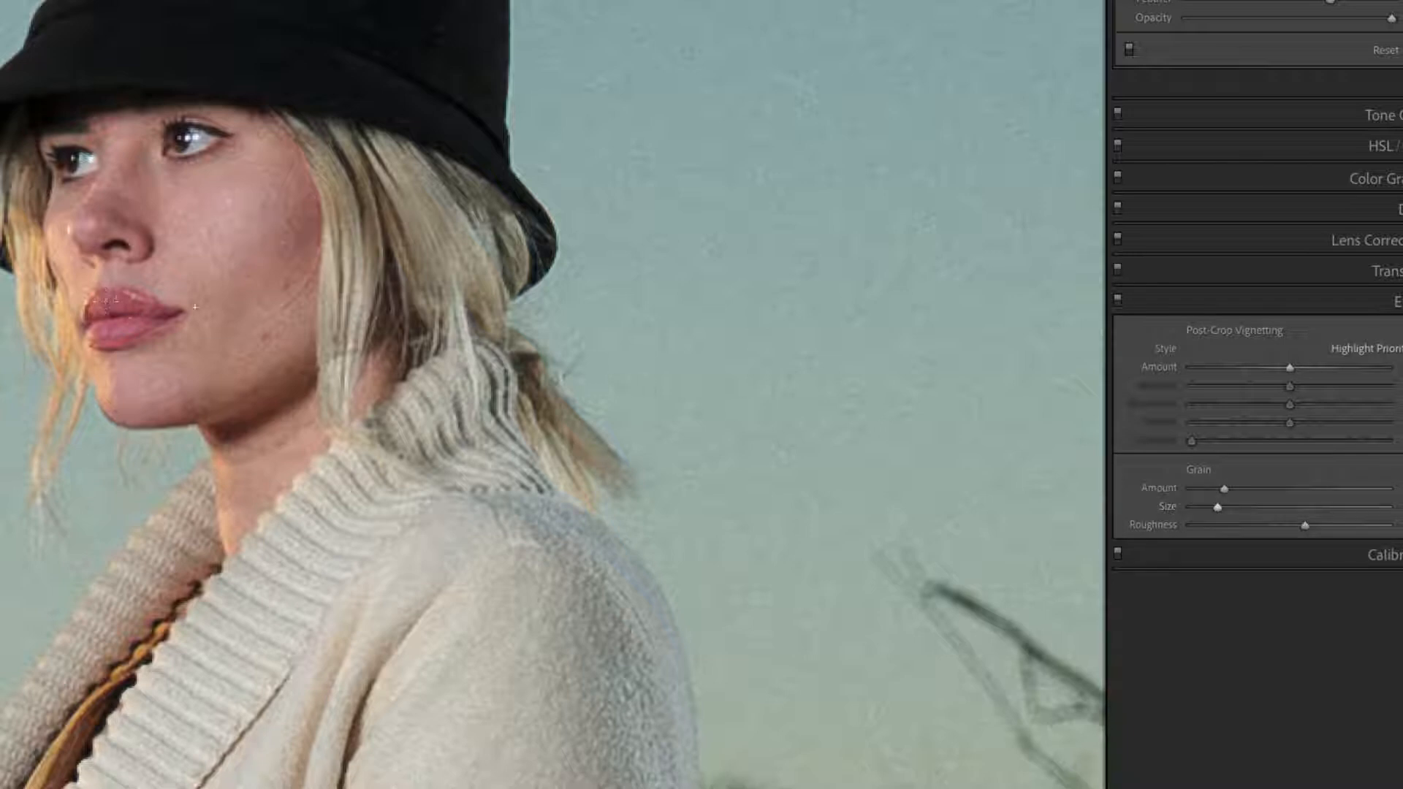
pyautogui.press('z')
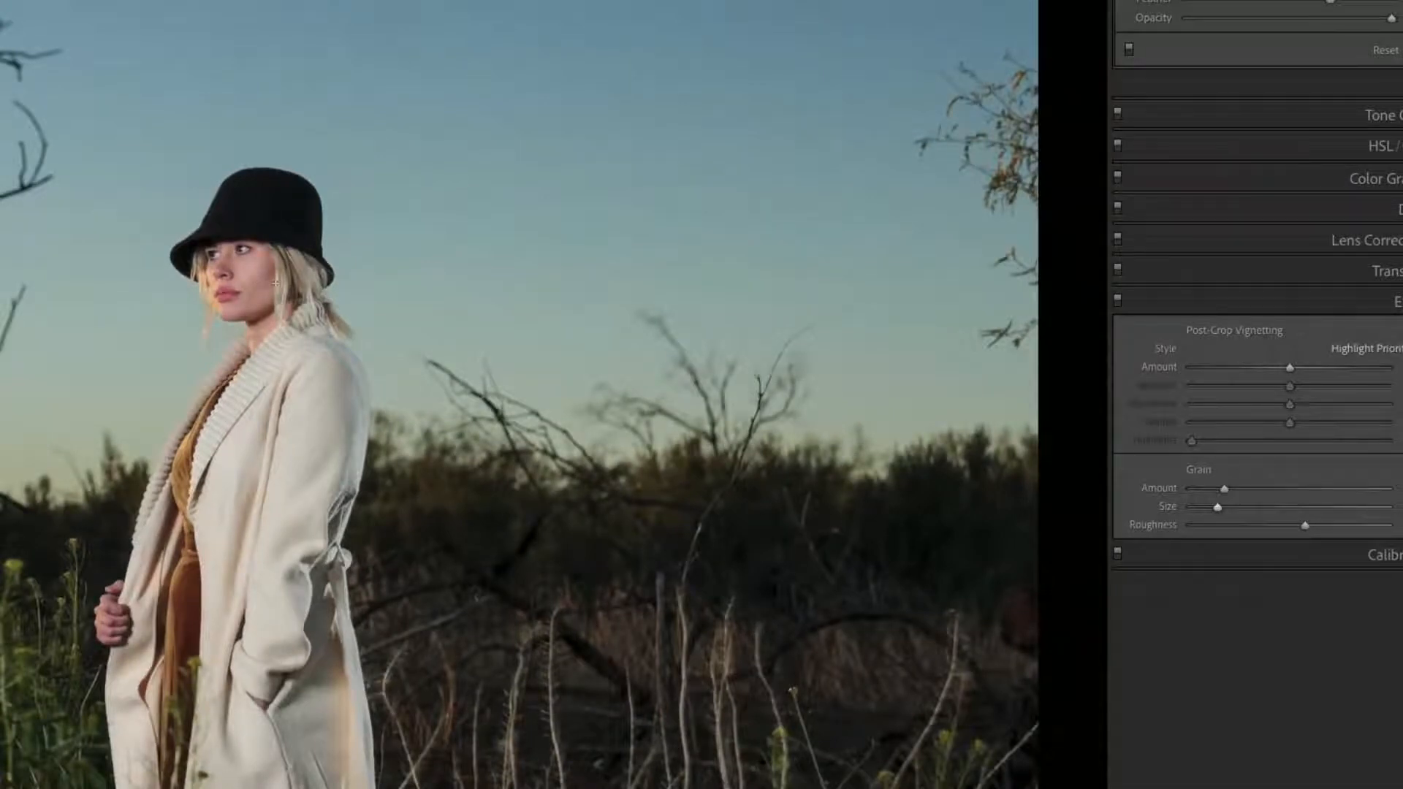
# Step: Heal the small skin blemishes on the woman's cheek and beside her mouth with the Spot Removal tool in Heal mode
pyautogui.click(275, 284)
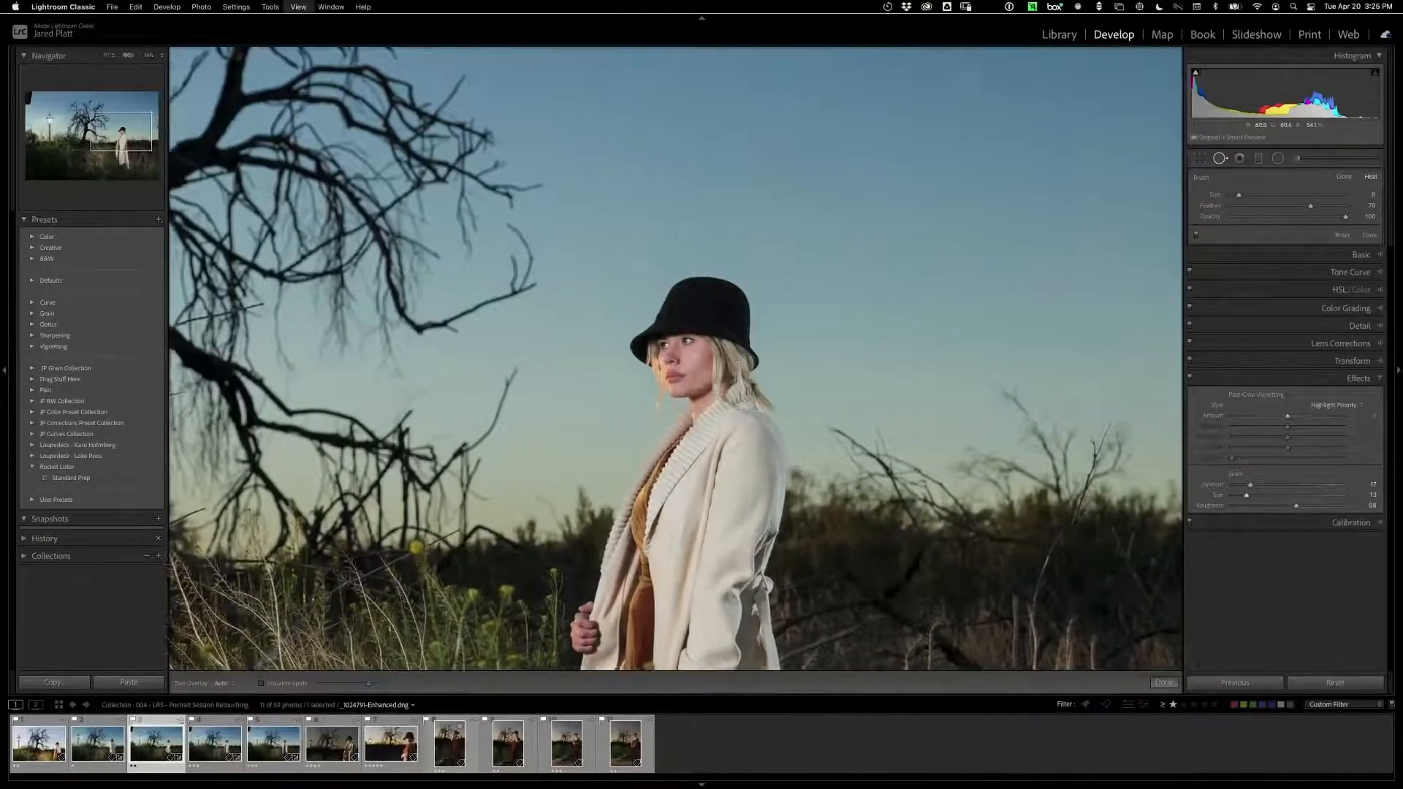
pyautogui.press('z')
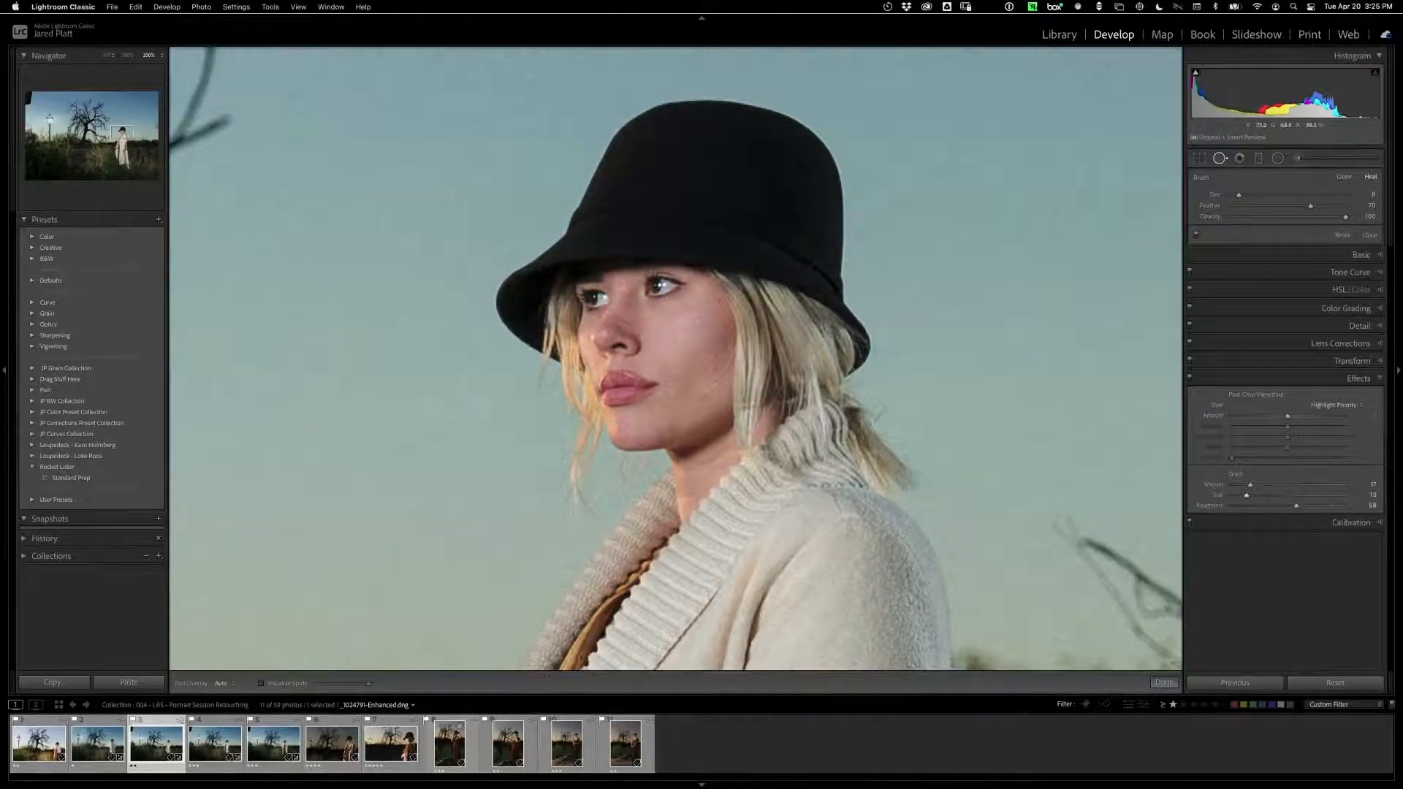
pyautogui.click(673, 339)
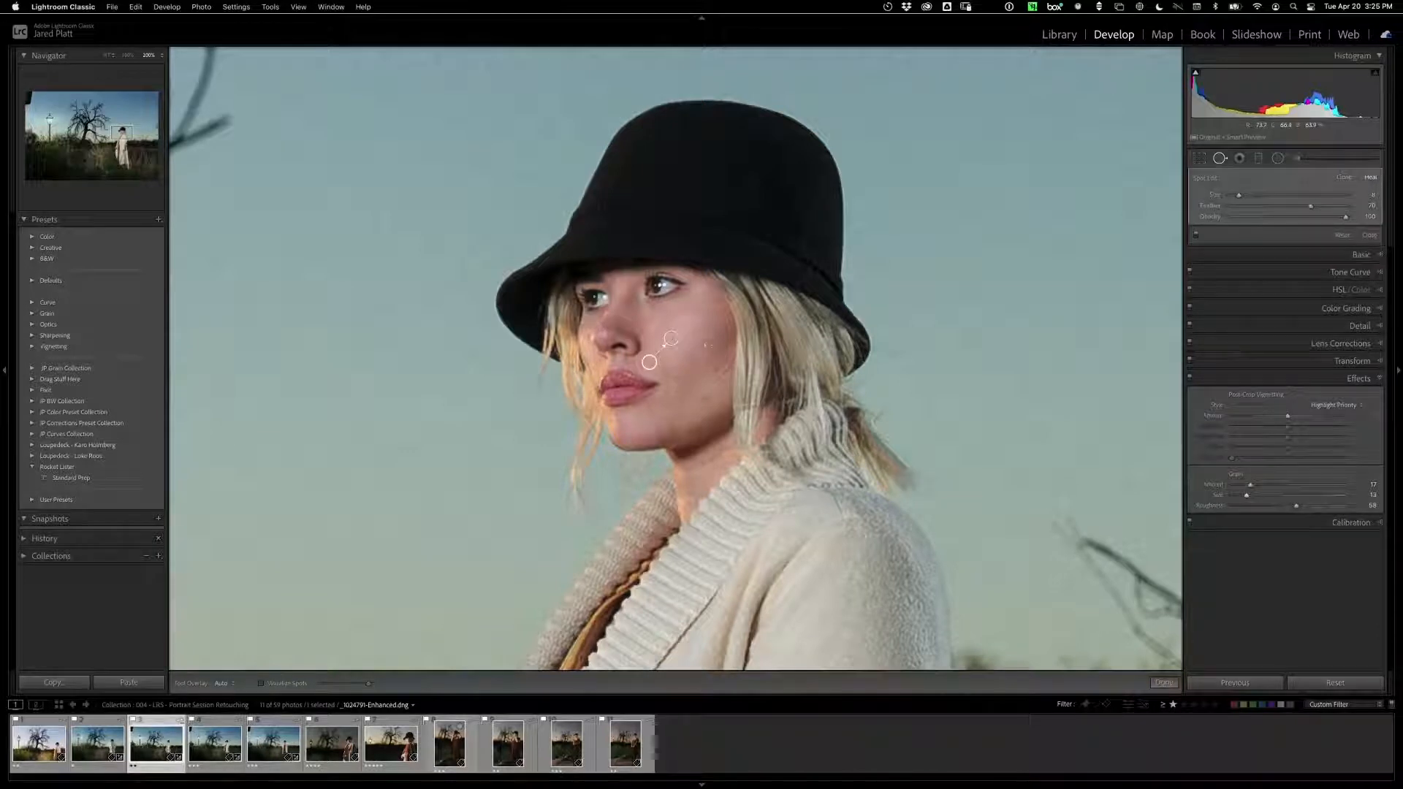
pyautogui.click(698, 304)
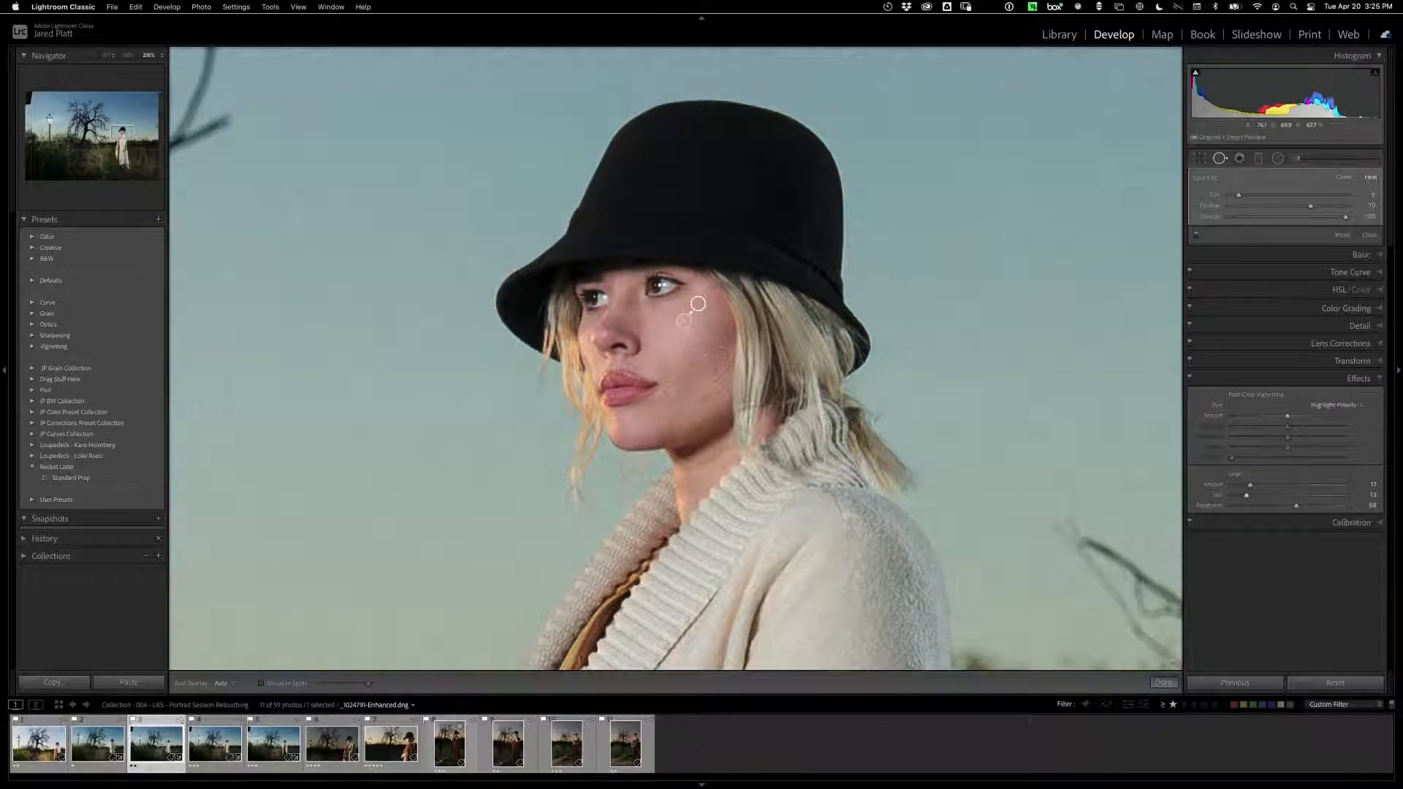
pyautogui.click(713, 354)
pyautogui.click(715, 367)
pyautogui.click(703, 398)
pyautogui.moveTo(679, 381); pyautogui.dragTo(674, 393)
pyautogui.click(687, 374)
# Step: Heal a wider stroke along the woman's jaw and chin, using clean skin on her cheek as the source
pyautogui.moveTo(653, 434)
pyautogui.mouseDown()
pyautogui.moveTo(708, 421)
pyautogui.moveTo(692, 408)
pyautogui.moveTo(399, 387)
pyautogui.mouseUp()
pyautogui.moveTo(859, 587); pyautogui.dragTo(862, 587)
pyautogui.moveTo(628, 532)
pyautogui.mouseDown()
pyautogui.moveTo(509, 396)
pyautogui.moveTo(496, 414)
pyautogui.moveTo(528, 413)
pyautogui.moveTo(399, 442)
pyautogui.mouseUp()
pyautogui.moveTo(399, 442); pyautogui.dragTo(679, 355)
# Step: Set the opacity of the healed jaw stroke to about 85 and close Spot Removal
pyautogui.moveTo(1347, 220); pyautogui.dragTo(1194, 221)
pyautogui.moveTo(1238, 221); pyautogui.dragTo(1248, 221)
pyautogui.moveTo(1248, 221); pyautogui.dragTo(1269, 220)
pyautogui.moveTo(1268, 222); pyautogui.dragTo(1320, 221)
pyautogui.moveTo(1320, 216); pyautogui.dragTo(1323, 218)
pyautogui.moveTo(1321, 218); pyautogui.dragTo(1323, 218)
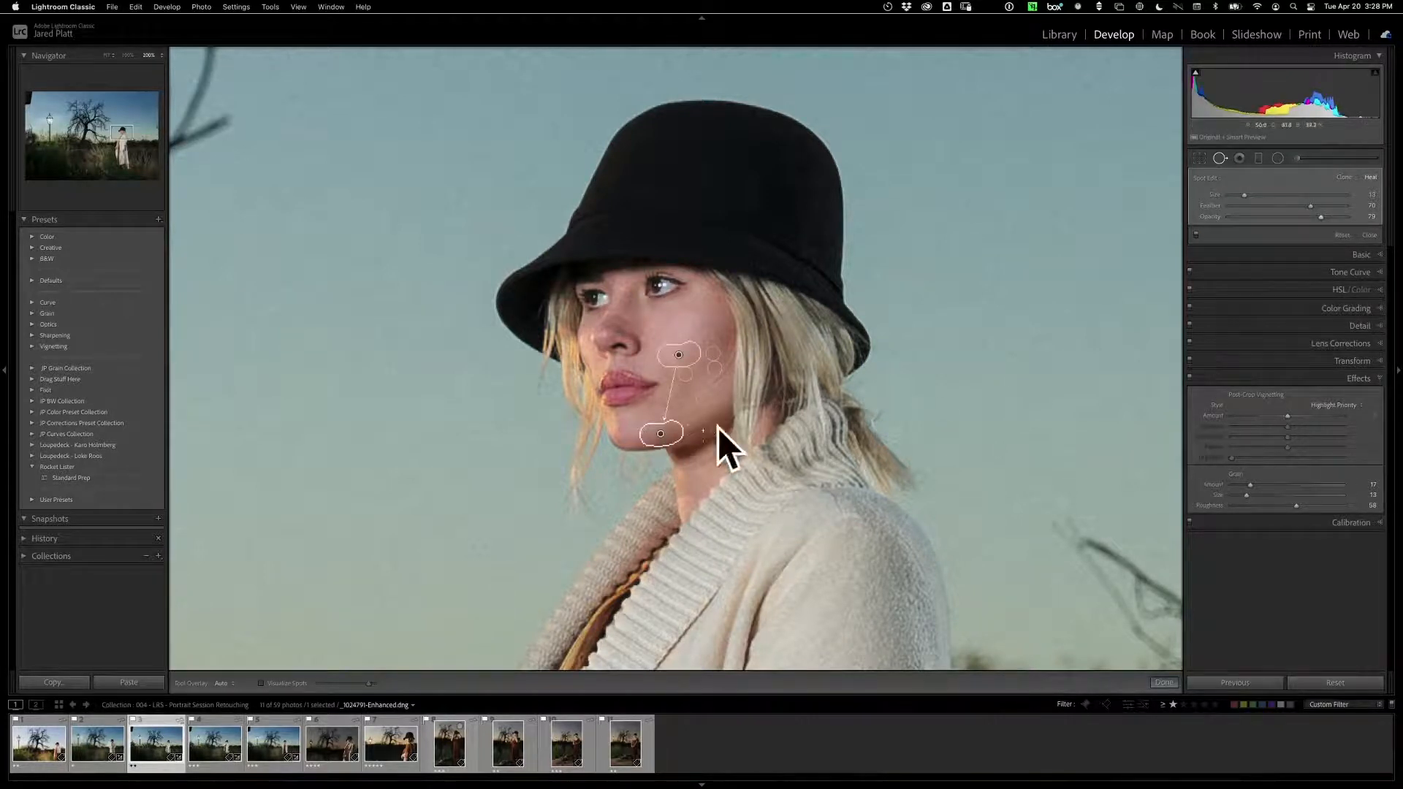
pyautogui.moveTo(1320, 218); pyautogui.dragTo(1327, 217)
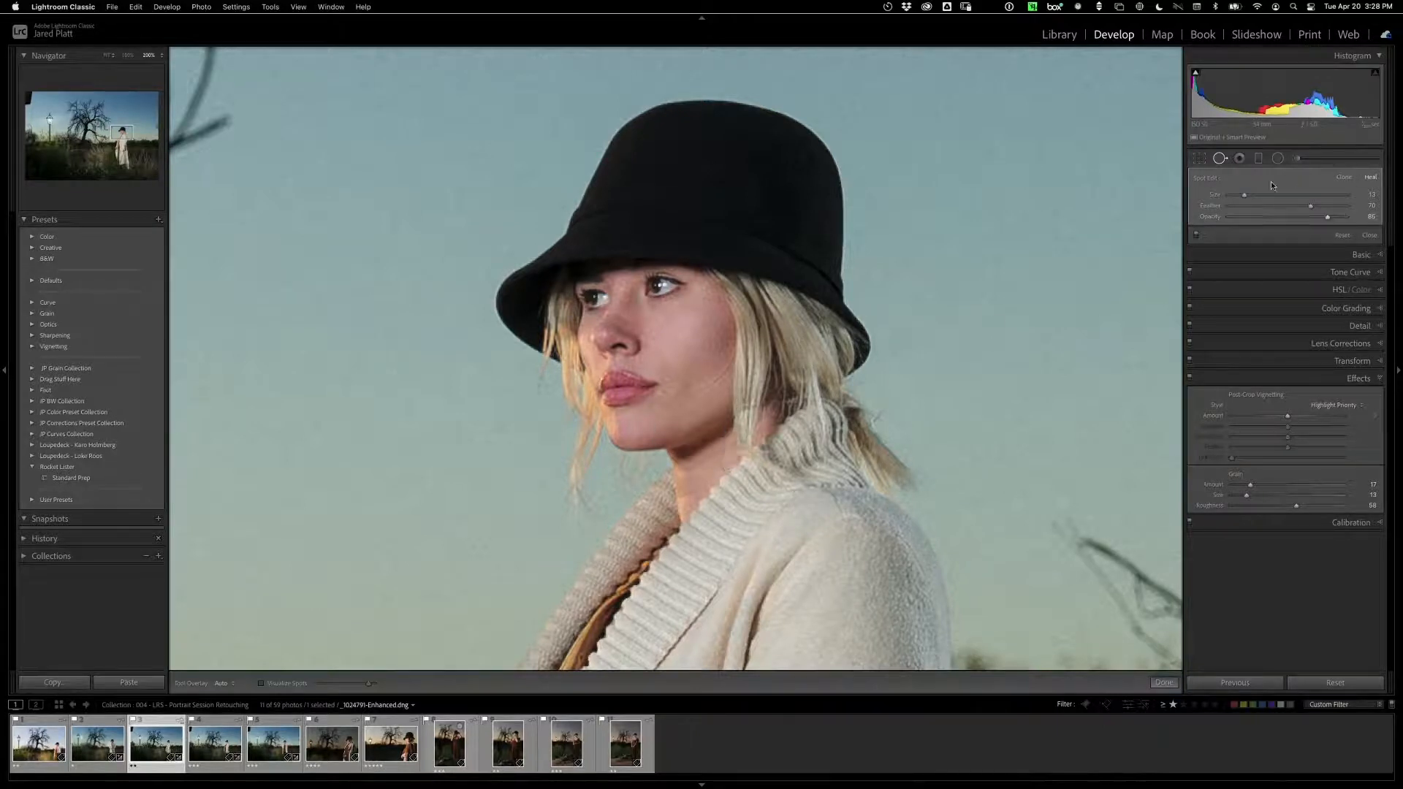
pyautogui.click(1220, 159)
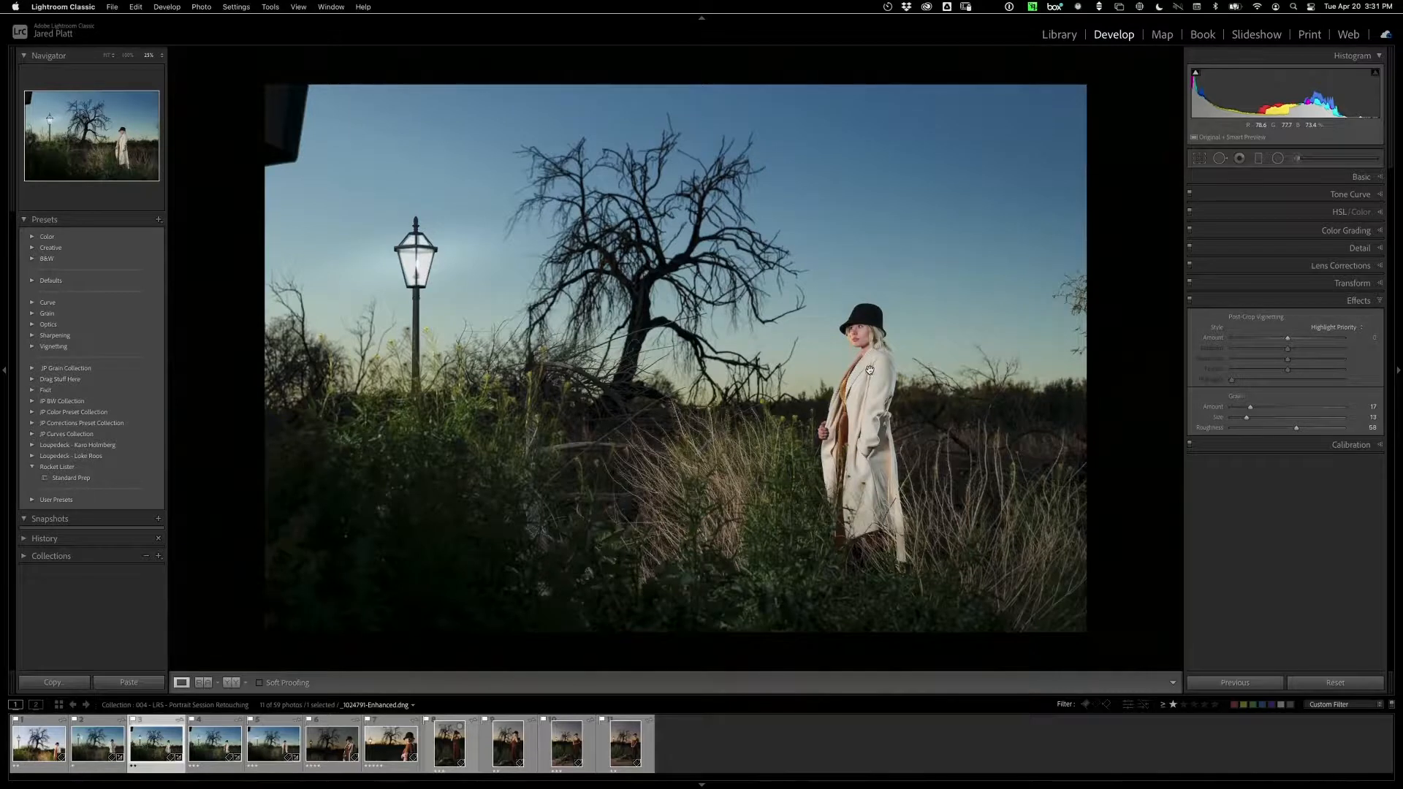
# Step: Select the third through fifth photos and heal the dark object in the frame's upper-left corner at Opacity 100 and Feather about 19
pyautogui.keyDown('shift'); pyautogui.click(274, 743); pyautogui.keyUp('shift')
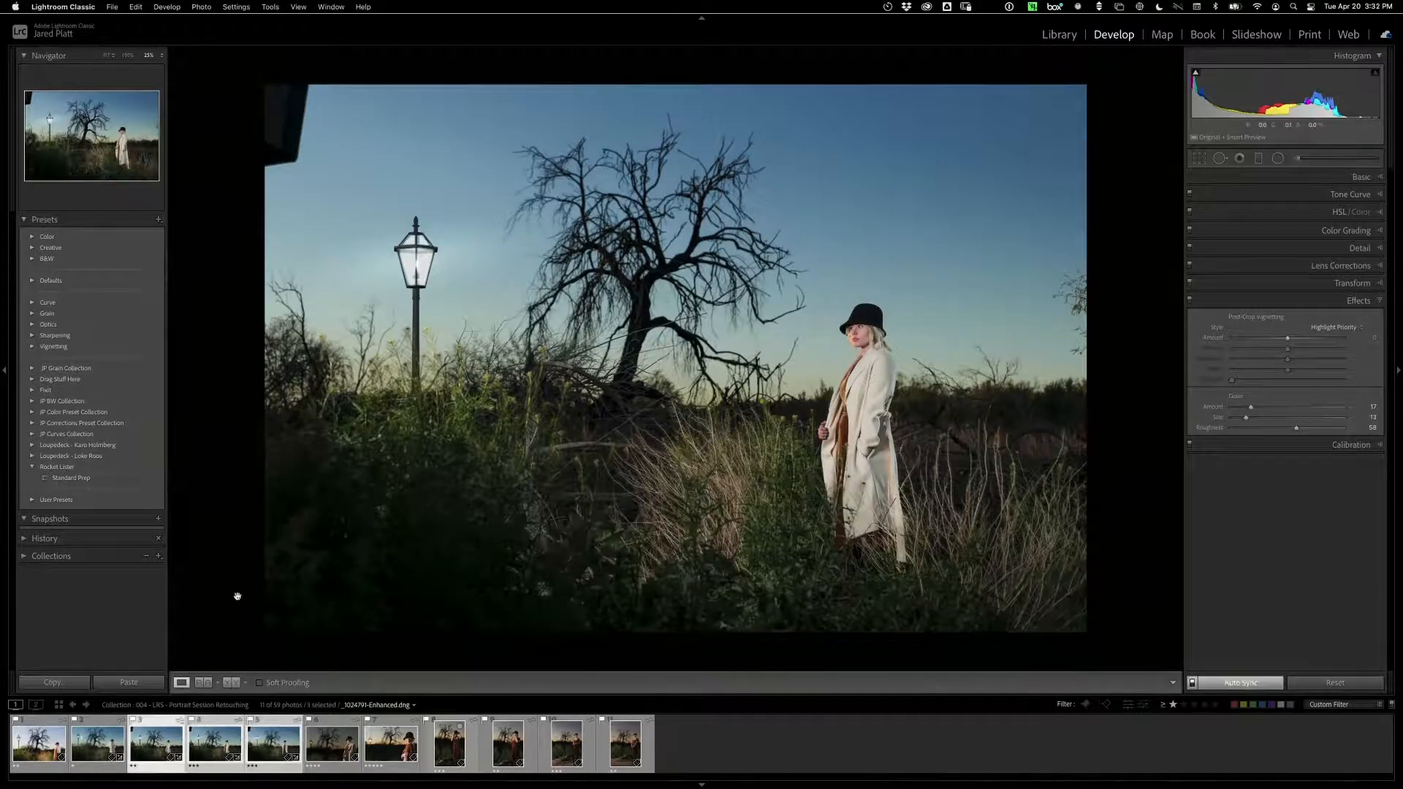
pyautogui.click(1223, 160)
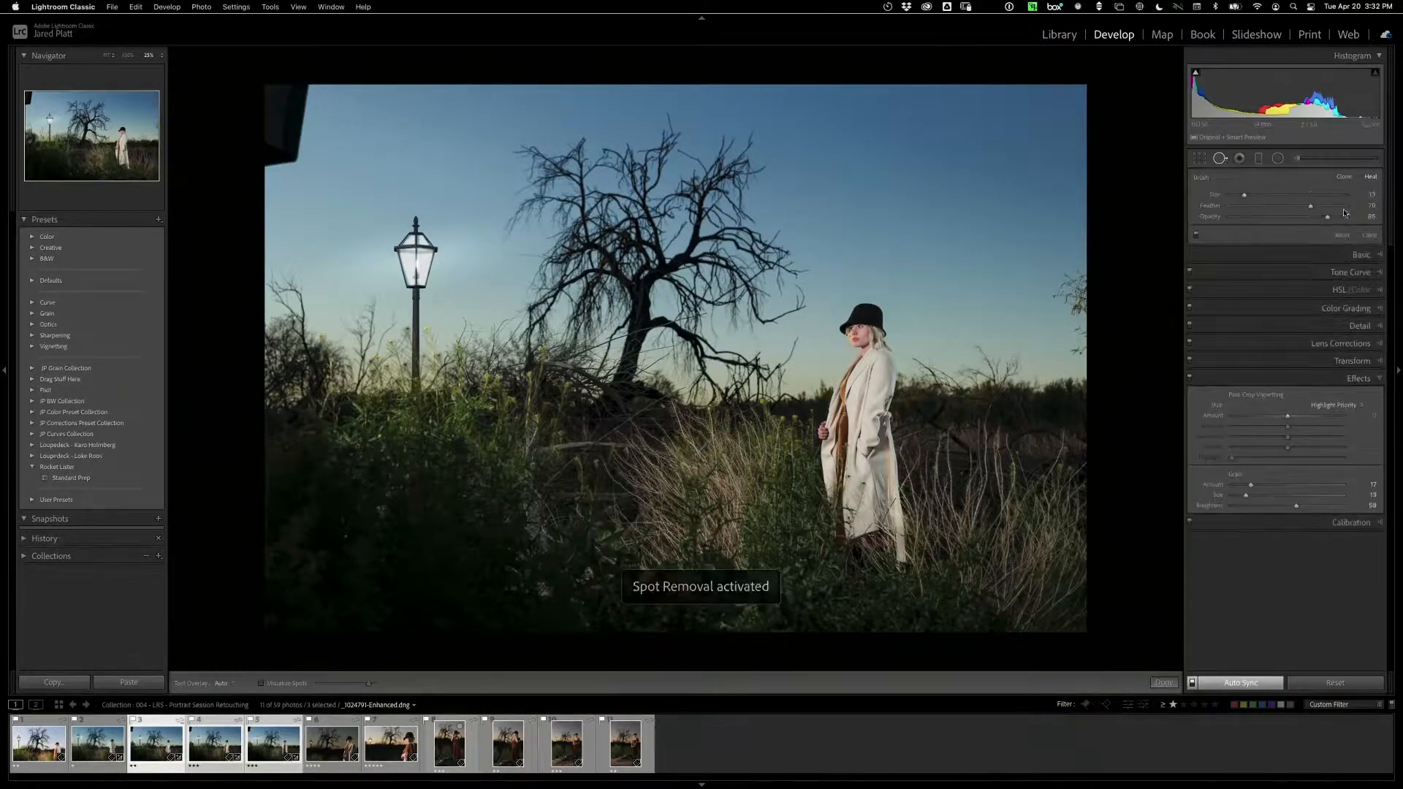
pyautogui.moveTo(1328, 217); pyautogui.dragTo(1402, 221)
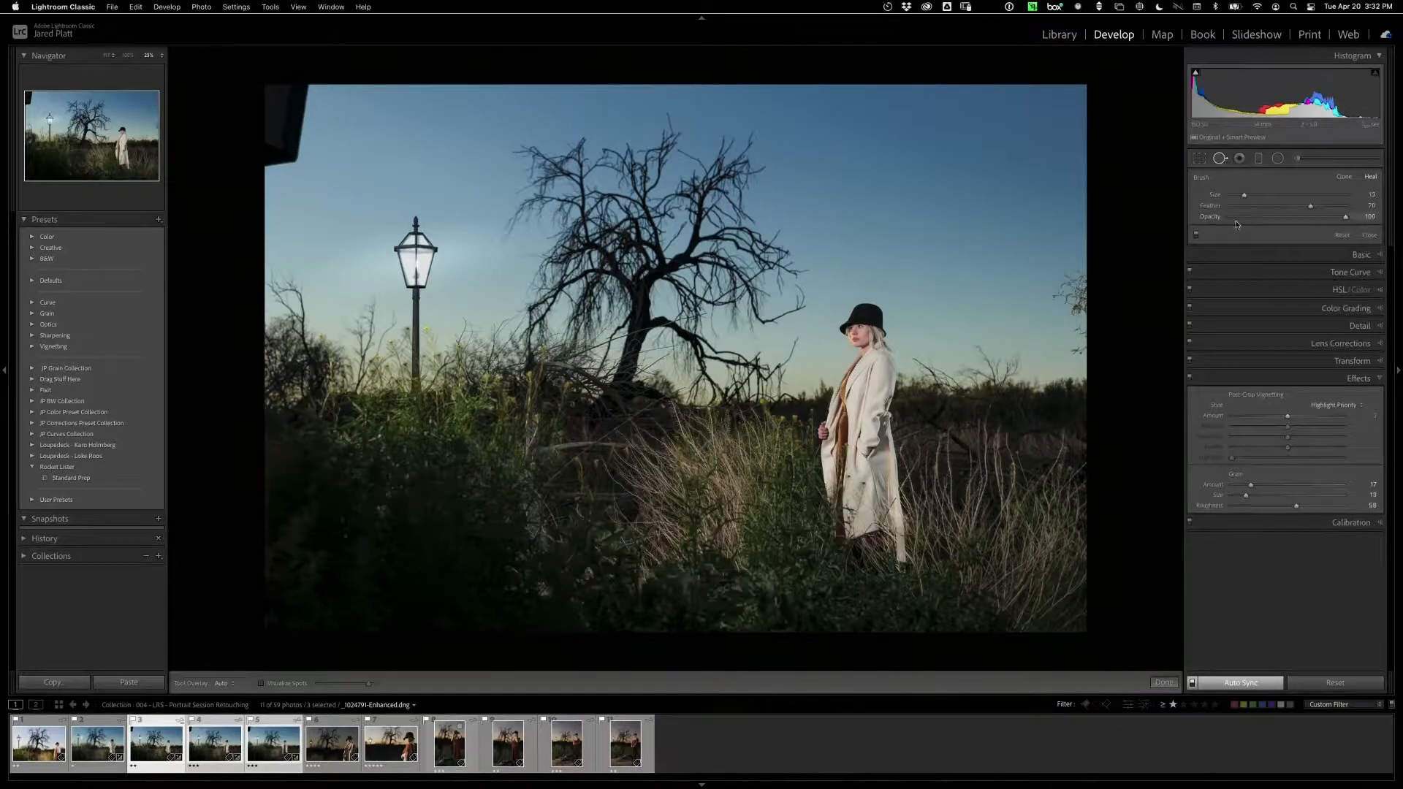
pyautogui.moveTo(1312, 206); pyautogui.dragTo(1250, 212)
pyautogui.moveTo(292, 92)
pyautogui.mouseDown()
pyautogui.moveTo(296, 149)
pyautogui.moveTo(261, 159)
pyautogui.moveTo(280, 77)
pyautogui.moveTo(282, 135)
pyautogui.moveTo(327, 98)
pyautogui.mouseUp()
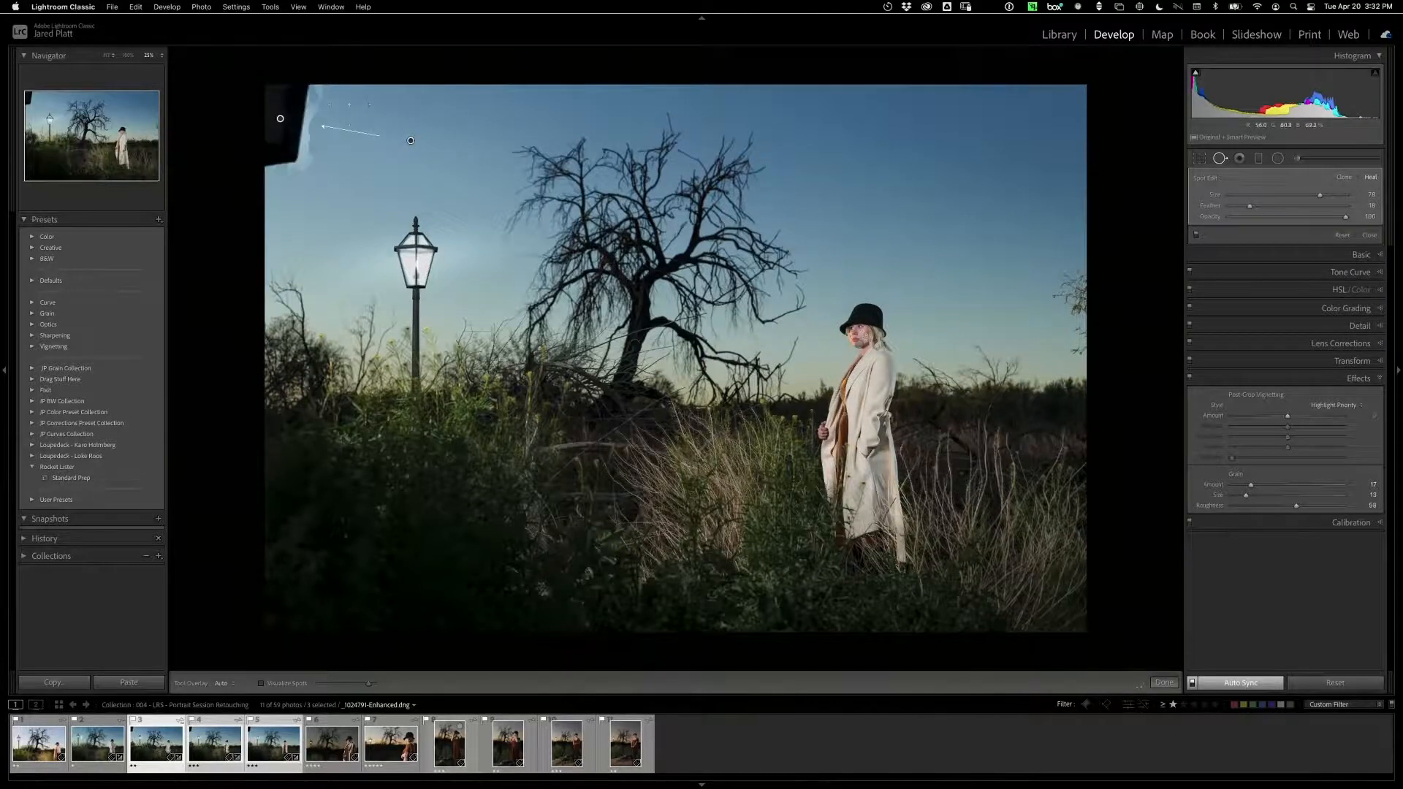